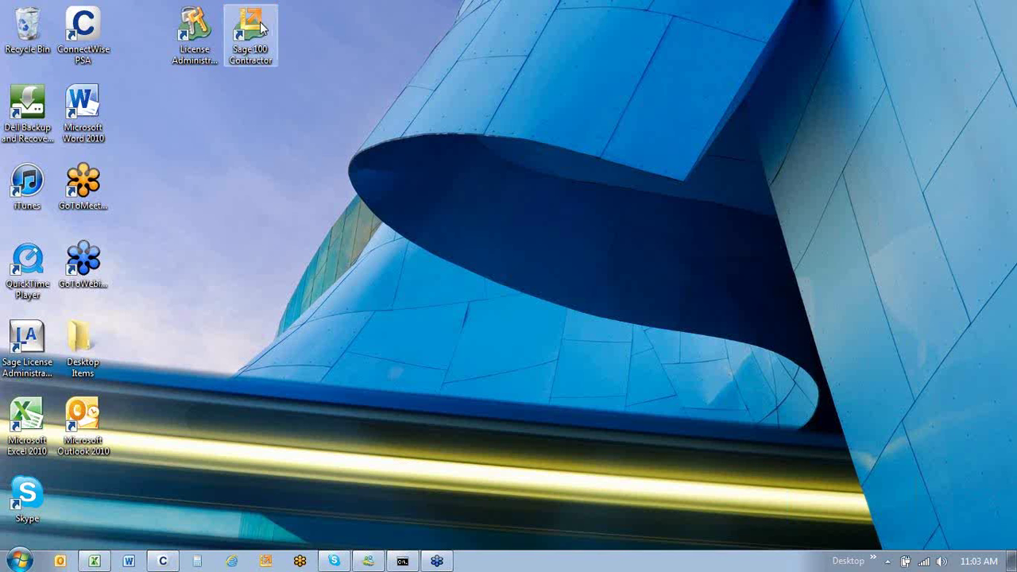
Review the licensed modules and the manual multi-server license allocations in License Administration, and close it without changing anything.
{"action": "double_click", "coordinate": [206, 43]}
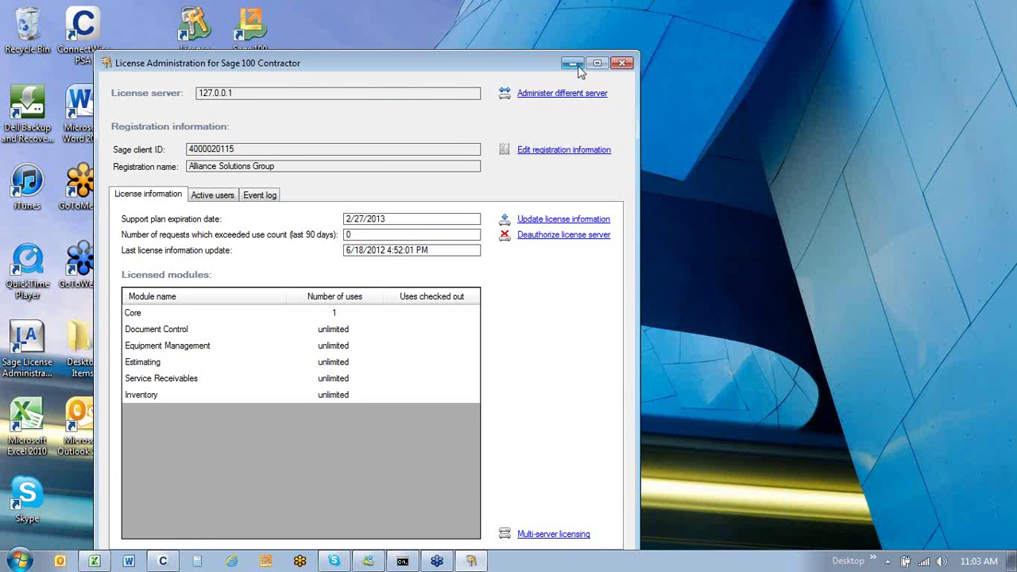
{"action": "left_click", "coordinate": [624, 67]}
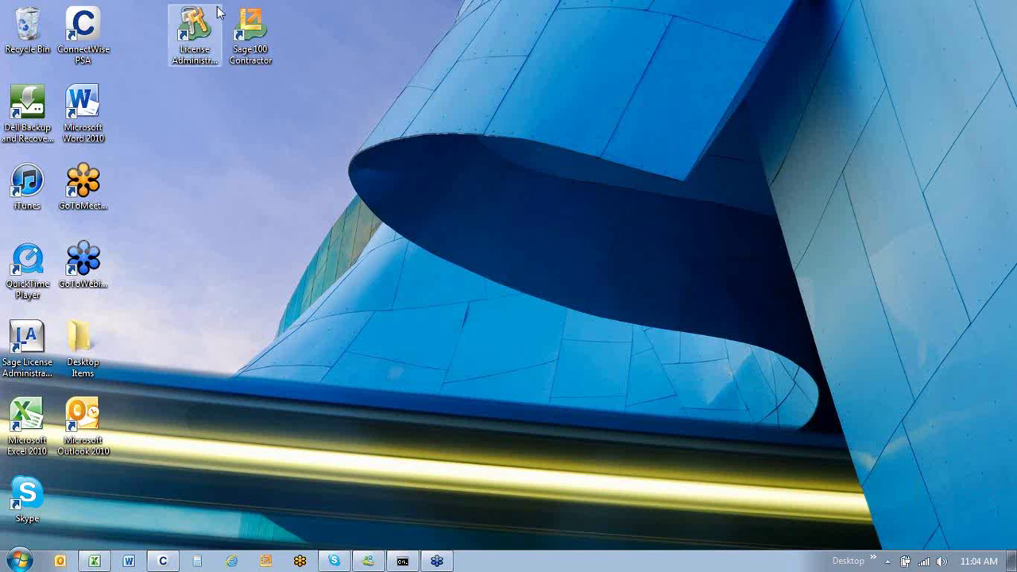
{"action": "left_click", "coordinate": [212, 35]}
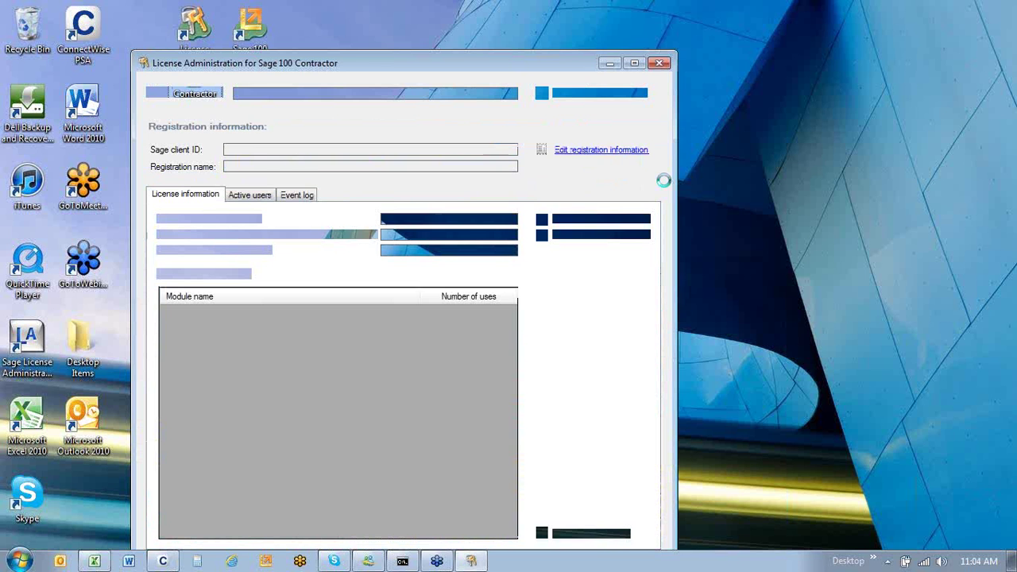
{"action": "left_click", "coordinate": [591, 537]}
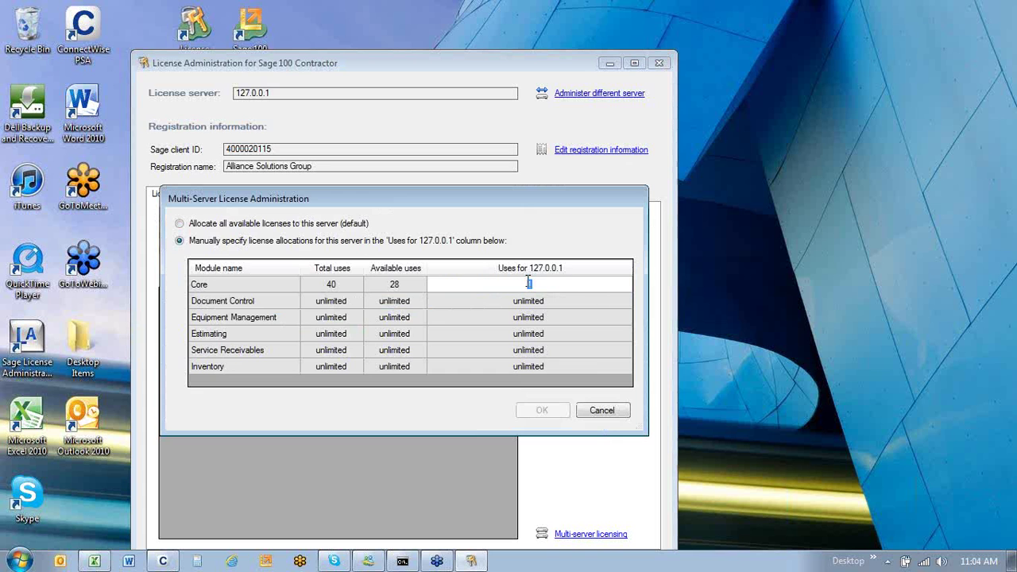
{"action": "key", "text": "BackSpace"}
{"action": "left_click", "coordinate": [603, 411]}
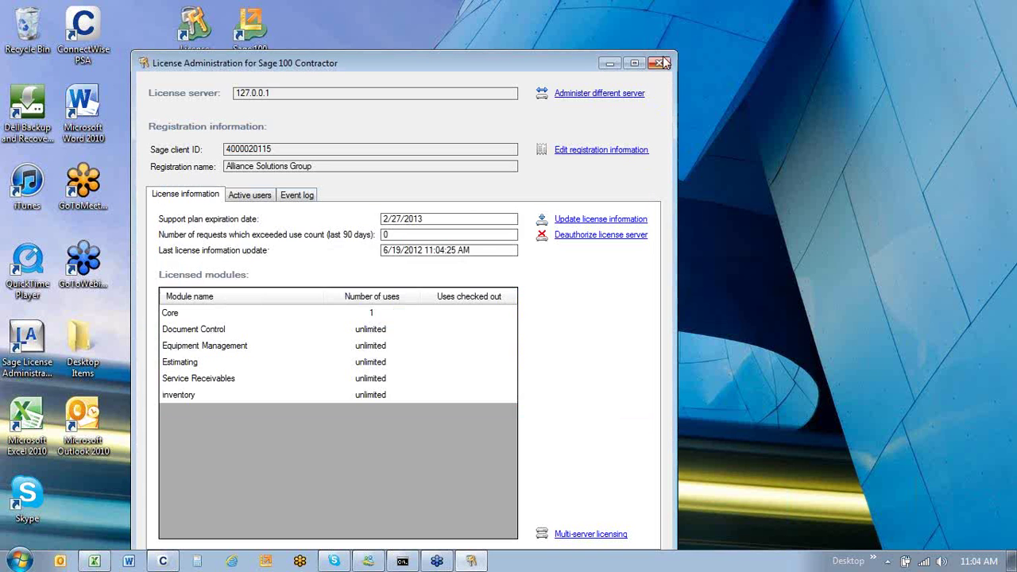
{"action": "left_click", "coordinate": [664, 63]}
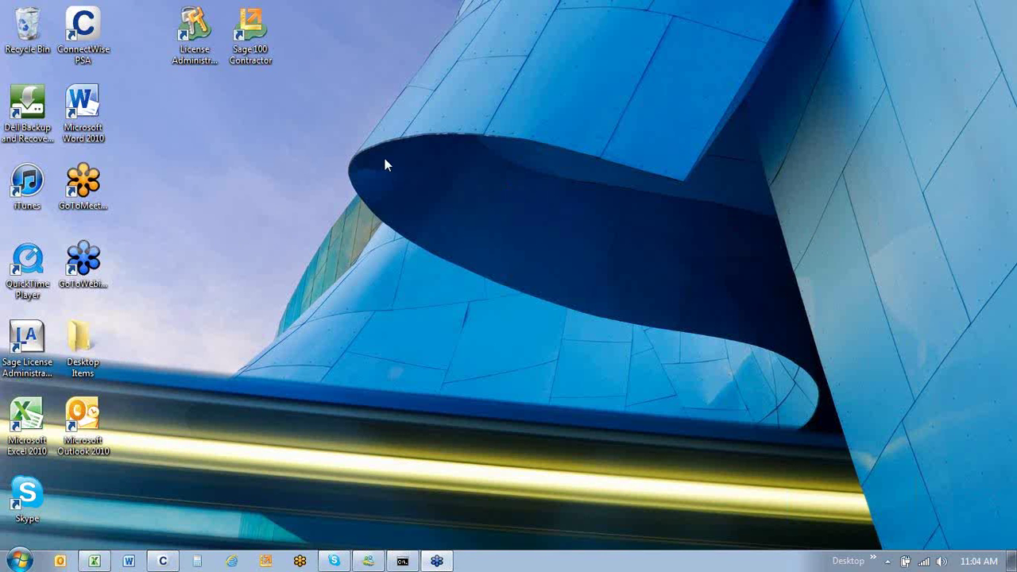
Launch Sage 100 Contractor and open Sample Company from the C drive, logging in as Supervisor without a password.
{"action": "double_click", "coordinate": [252, 36]}
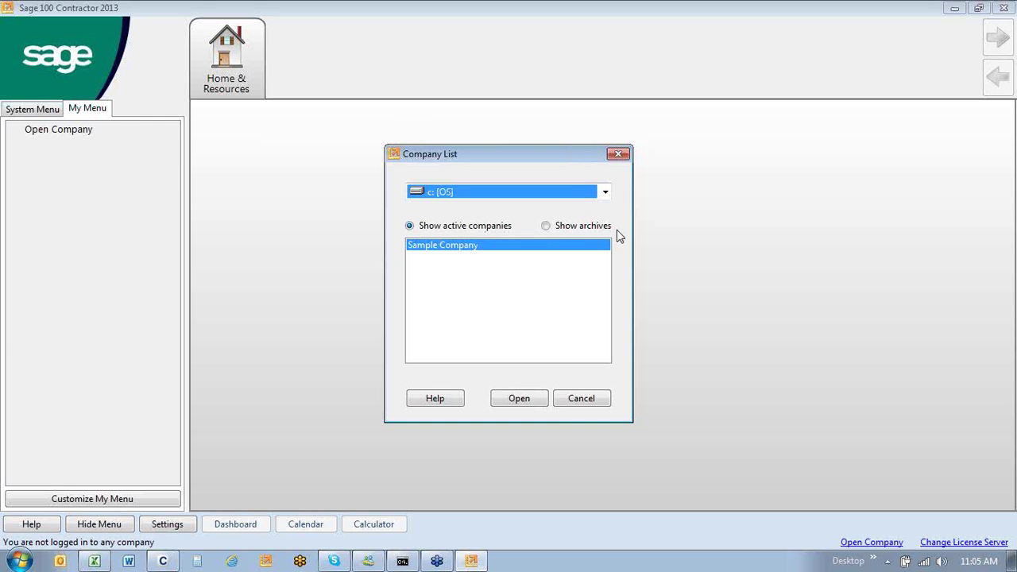
{"action": "left_click", "coordinate": [606, 192]}
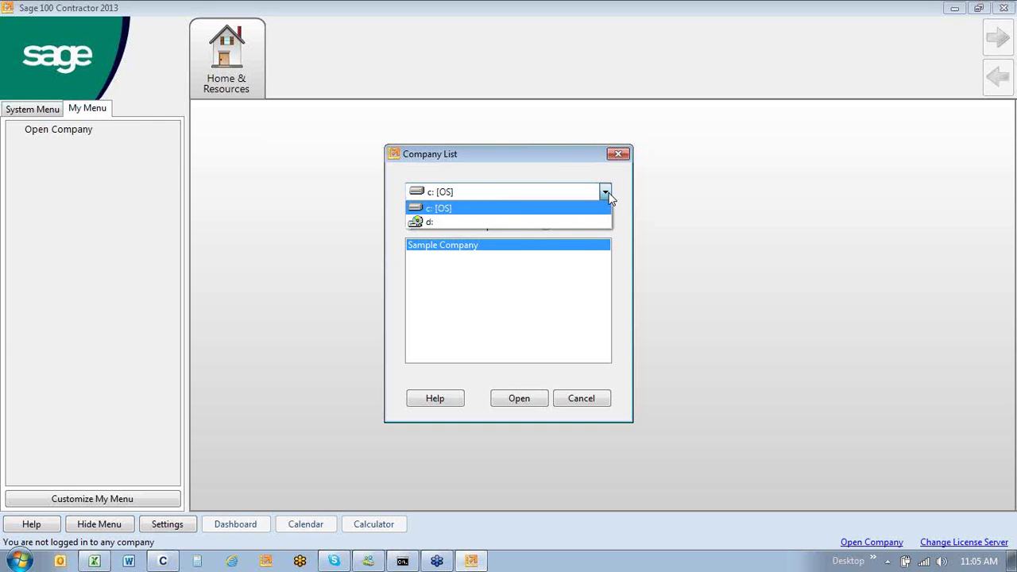
{"action": "left_click", "coordinate": [608, 193]}
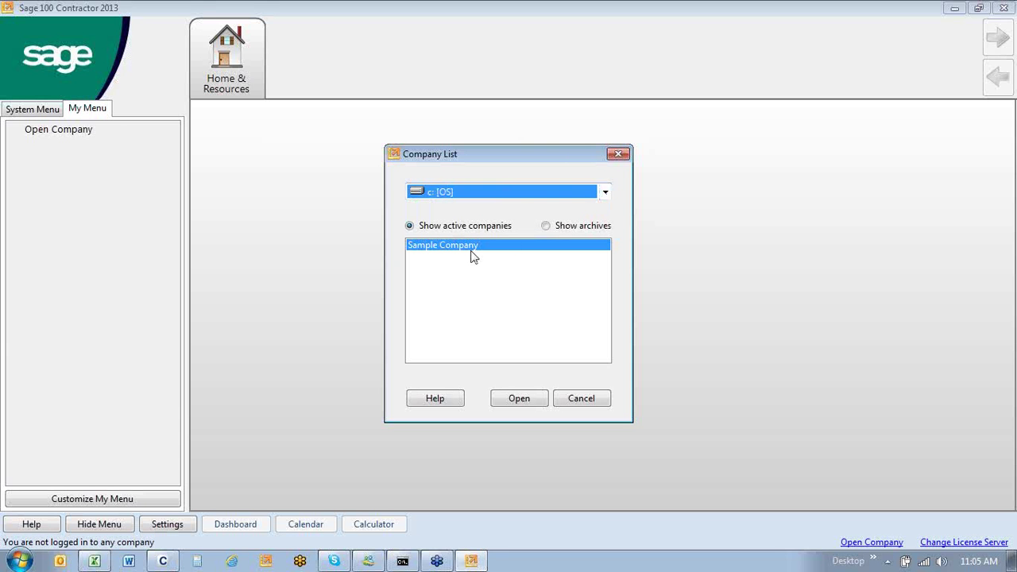
{"action": "left_click", "coordinate": [513, 403]}
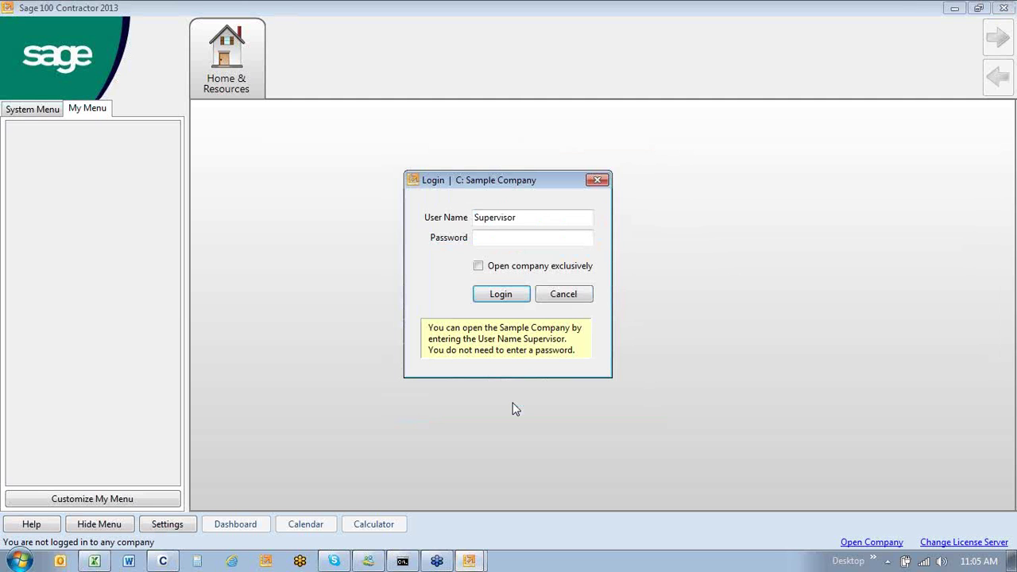
{"action": "left_click", "coordinate": [500, 296]}
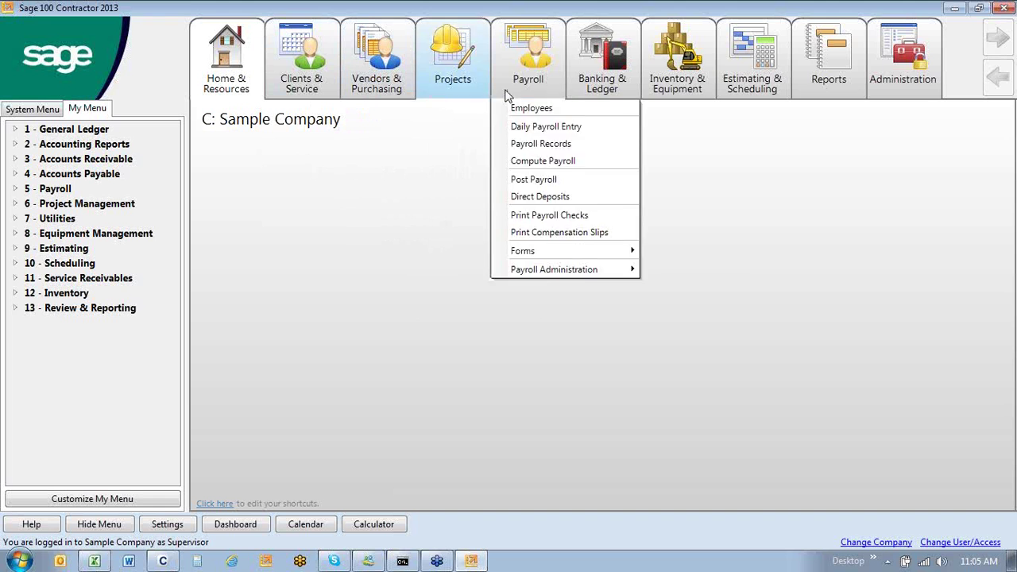
Show the System Menu, and hide the Inventory and Equipment, Estimating and Scheduling, and Administration activity centers in the saved display settings.
{"action": "mouse_move", "coordinate": [659, 93]}
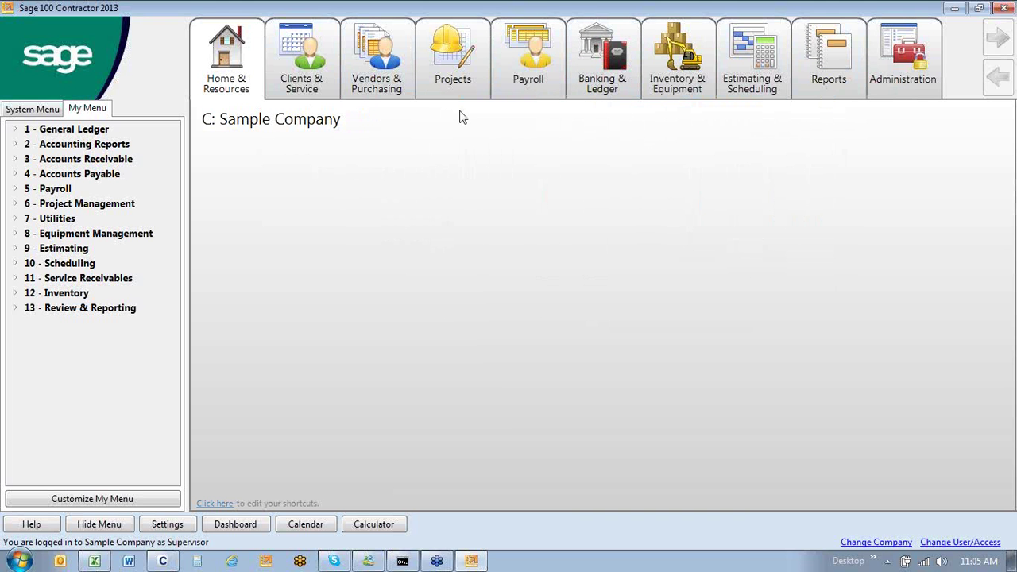
{"action": "left_click", "coordinate": [46, 112]}
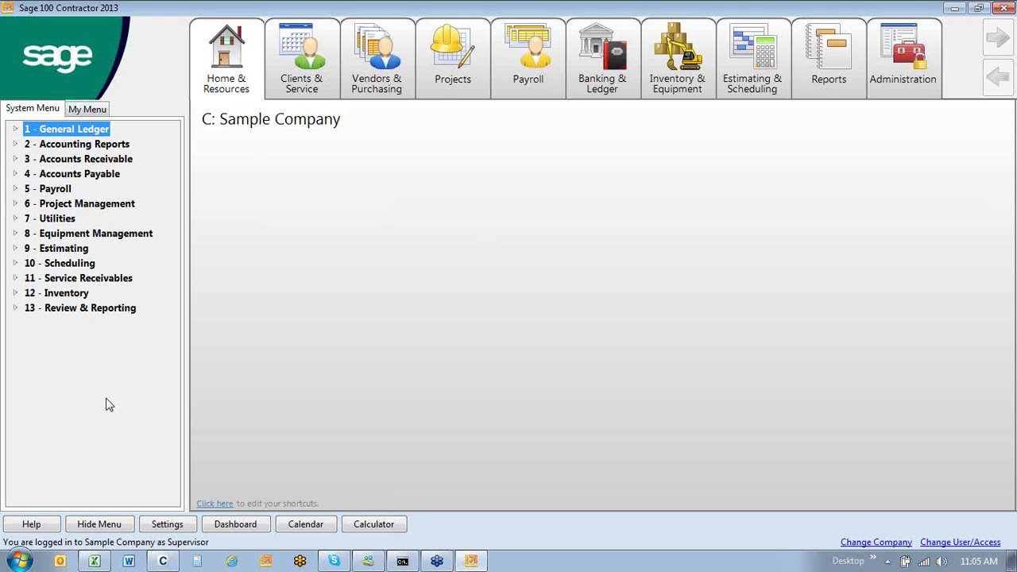
{"action": "left_click", "coordinate": [176, 528]}
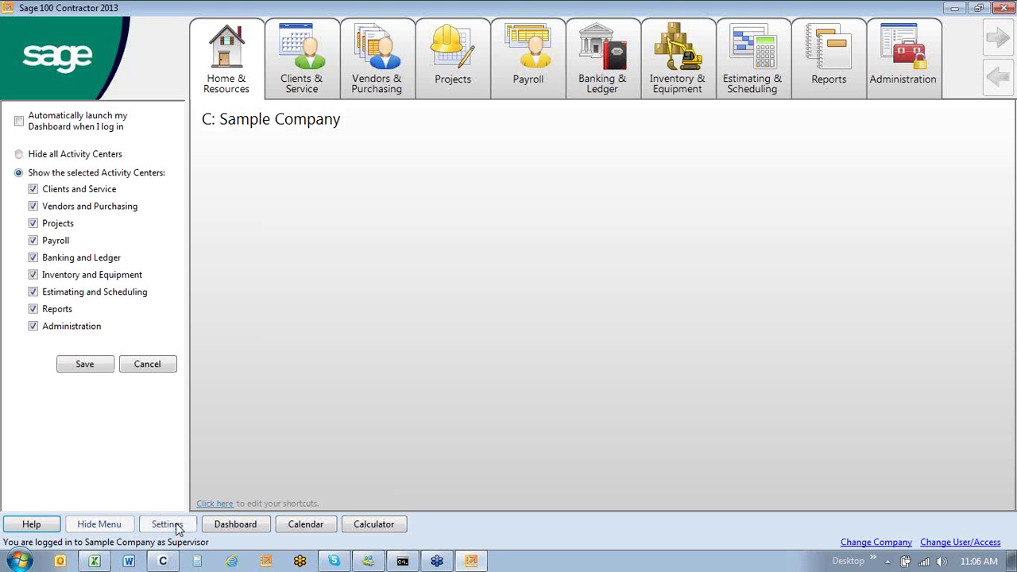
{"action": "left_click", "coordinate": [18, 154]}
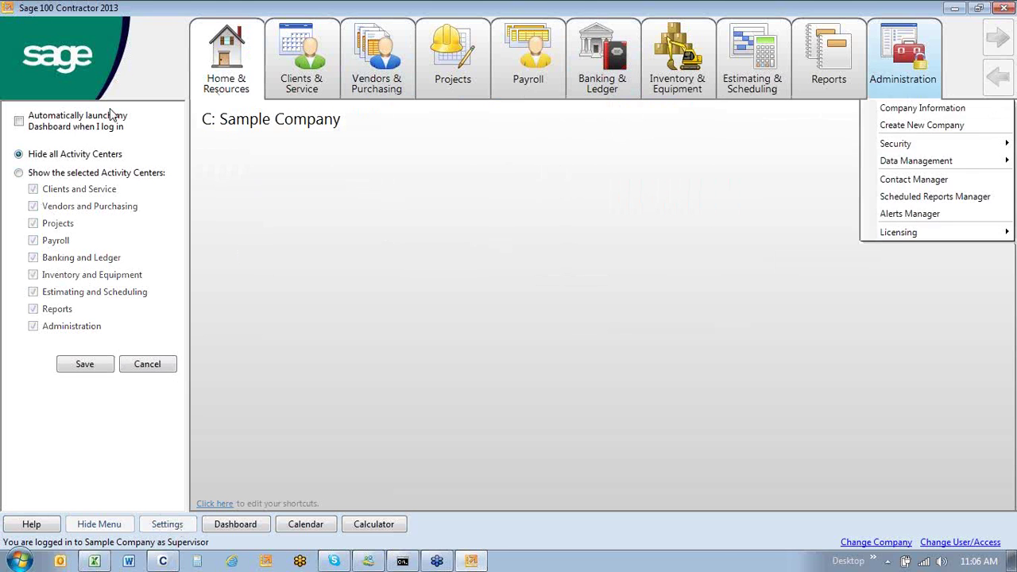
{"action": "mouse_move", "coordinate": [211, 83]}
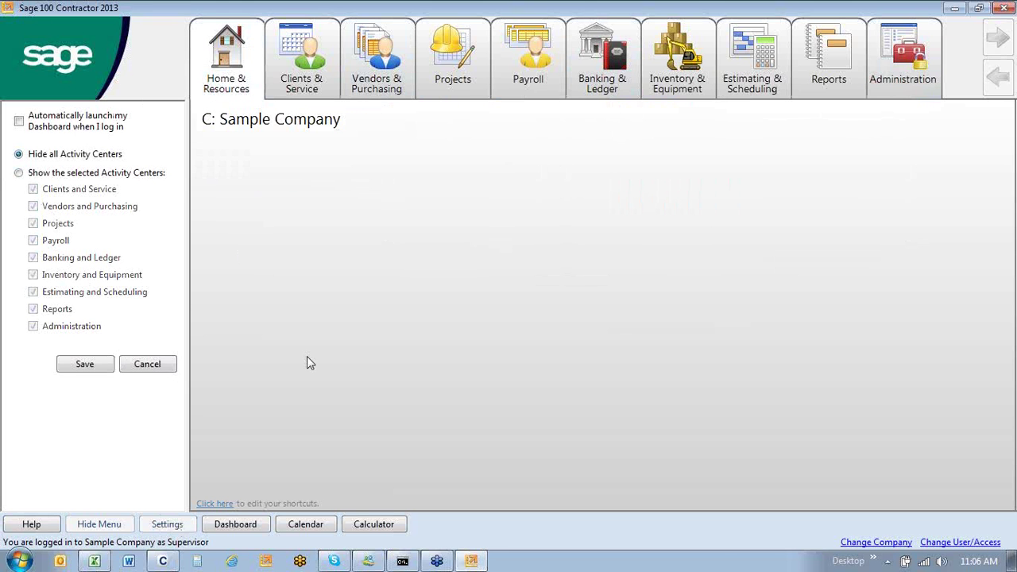
{"action": "left_click", "coordinate": [18, 173]}
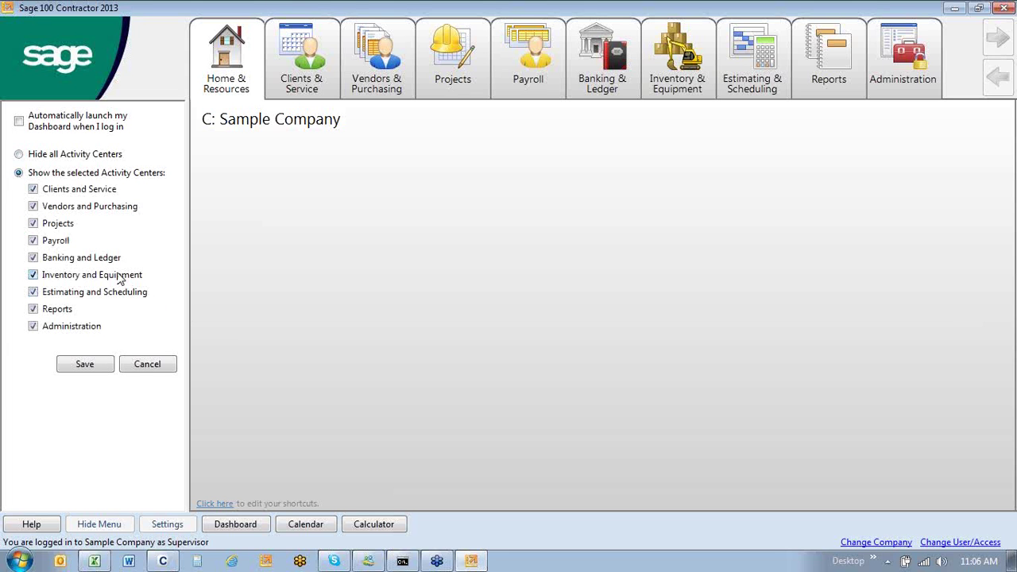
{"action": "left_click", "coordinate": [33, 275]}
{"action": "left_click", "coordinate": [32, 292]}
{"action": "left_click", "coordinate": [33, 327]}
{"action": "left_click", "coordinate": [96, 364]}
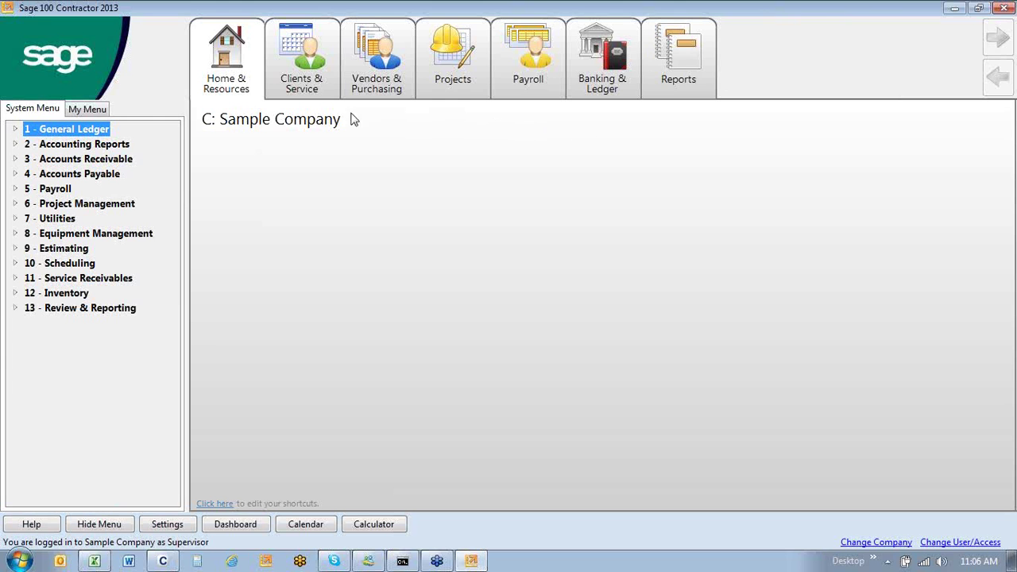
Open the Clients and Service activity center.
{"action": "left_click", "coordinate": [309, 86]}
{"action": "left_click", "coordinate": [310, 86]}
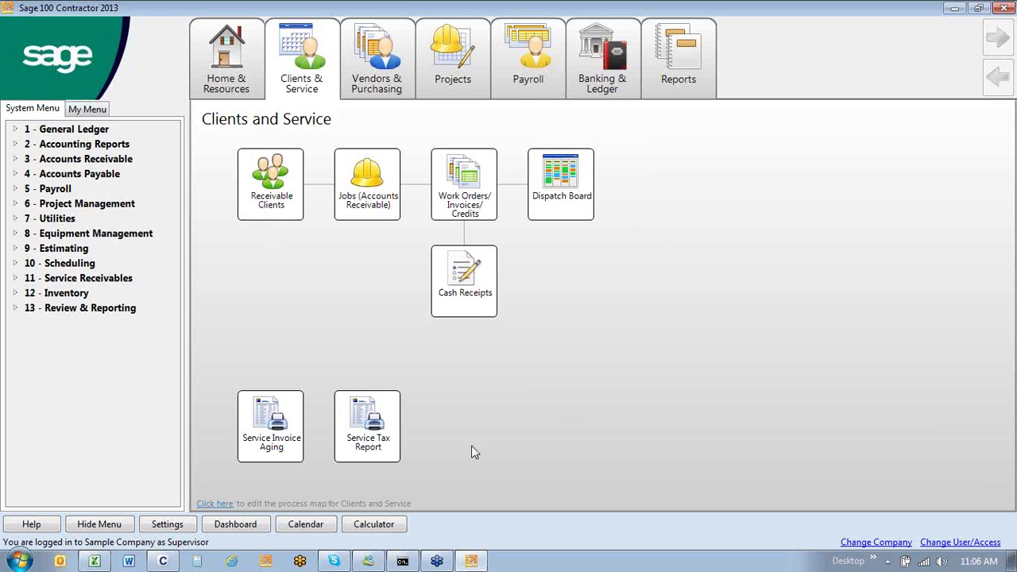
Start editing the Clients and Service process map, clear all its tasks, and restore the system's original map.
{"action": "left_click", "coordinate": [216, 504]}
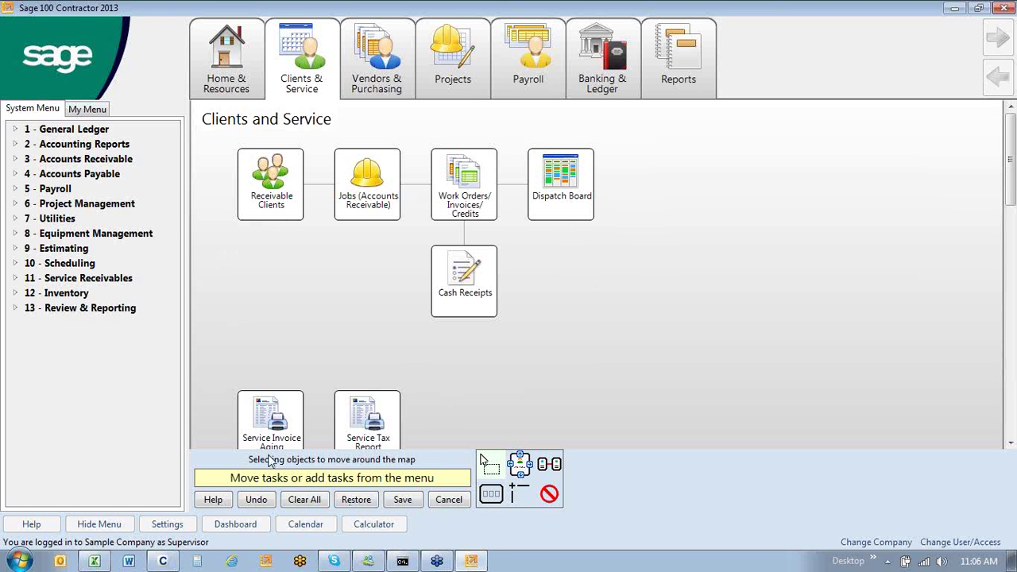
{"action": "left_click", "coordinate": [305, 500]}
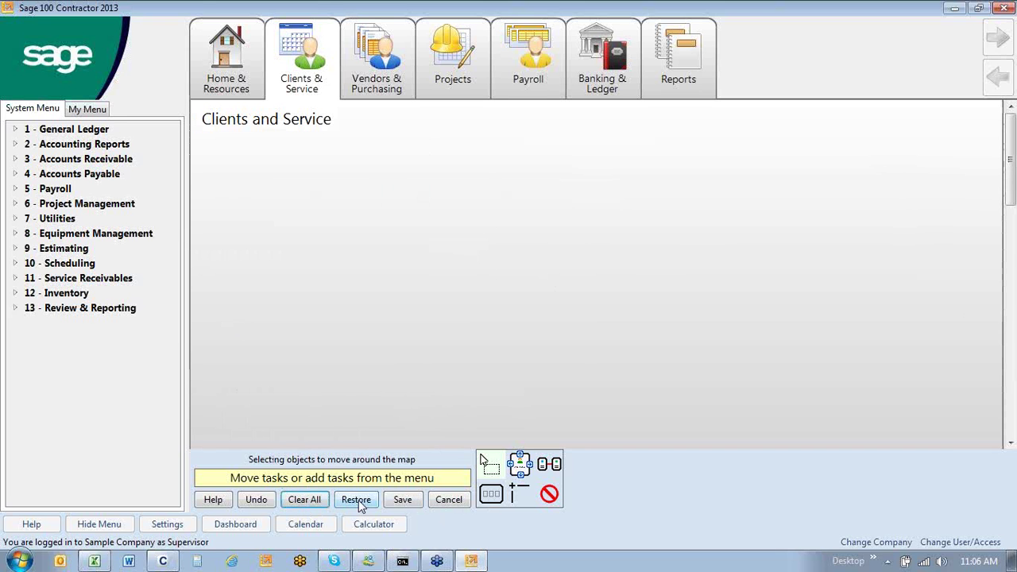
{"action": "left_click", "coordinate": [357, 500]}
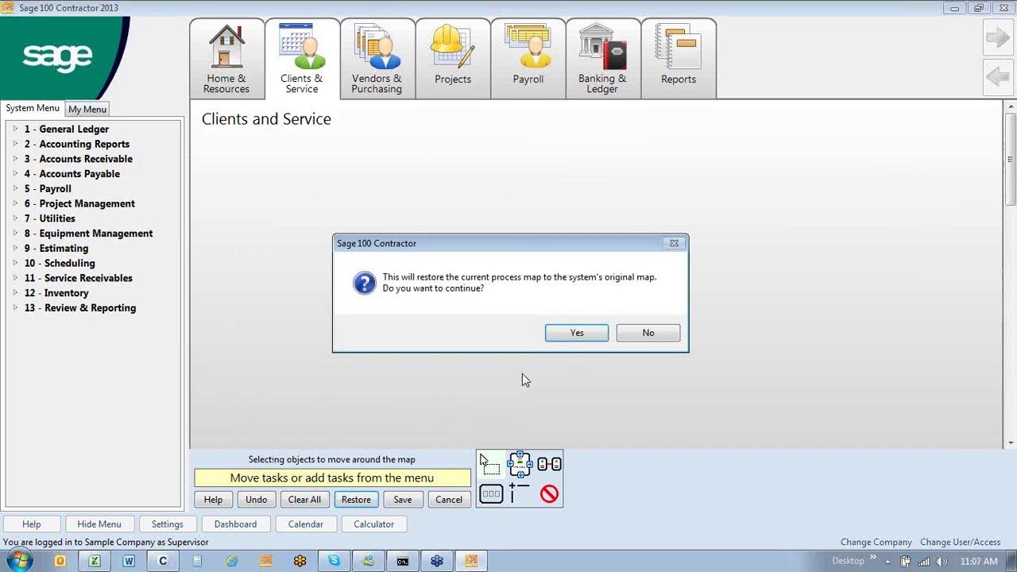
{"action": "left_click", "coordinate": [570, 335]}
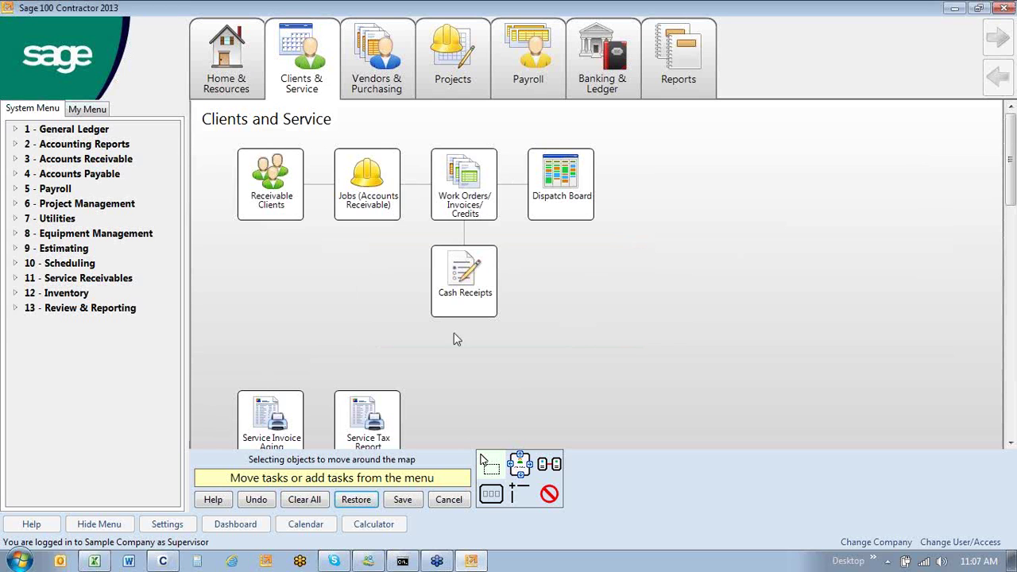
Delete the Receivable Clients and Dispatch Board tasks and the leftover connector lines from the process map, and cancel the edits.
{"action": "left_click", "coordinate": [549, 493]}
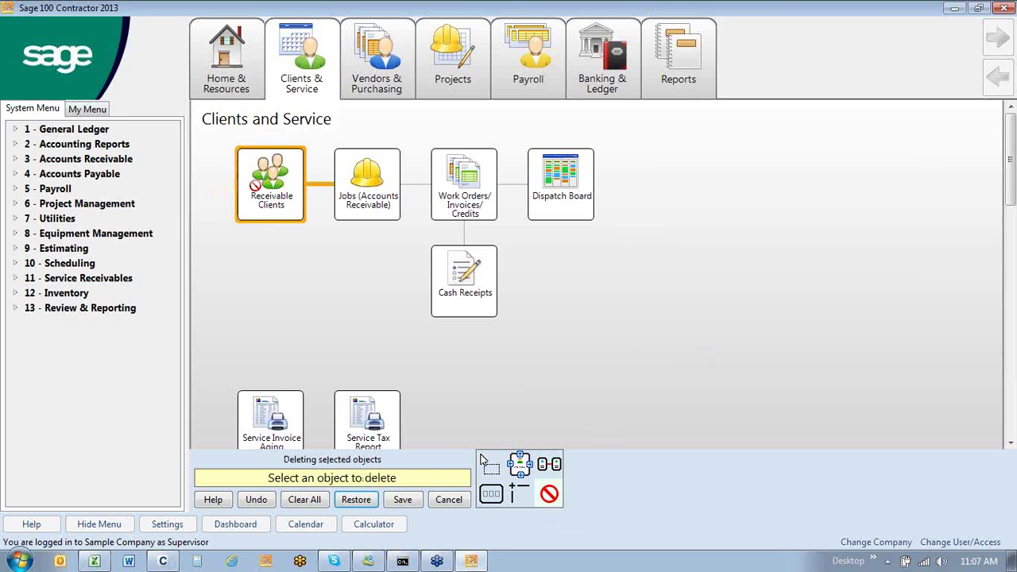
{"action": "left_click", "coordinate": [257, 185]}
{"action": "left_click", "coordinate": [547, 191]}
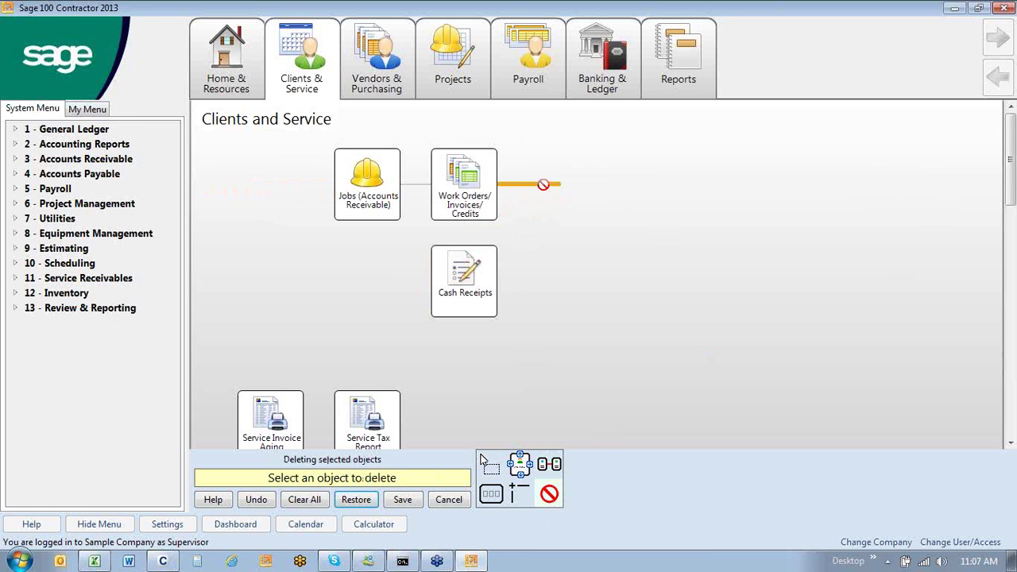
{"action": "left_click", "coordinate": [544, 184]}
{"action": "left_click", "coordinate": [458, 507]}
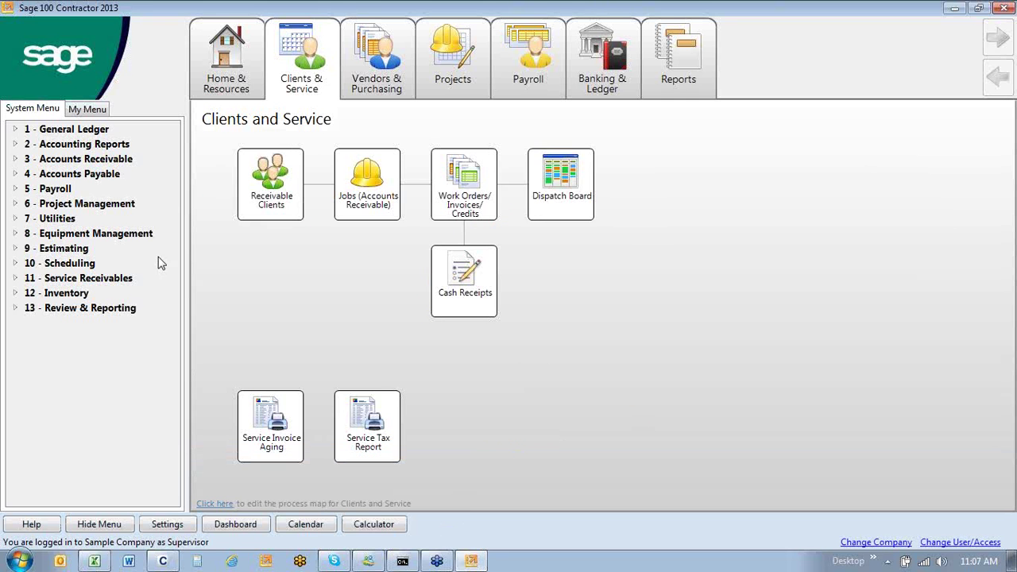
Edit the Clients and Service process map, moving Dispatch Board down to the far right and Cash Receipts just below it, partly overlapping.
{"action": "left_click", "coordinate": [211, 504]}
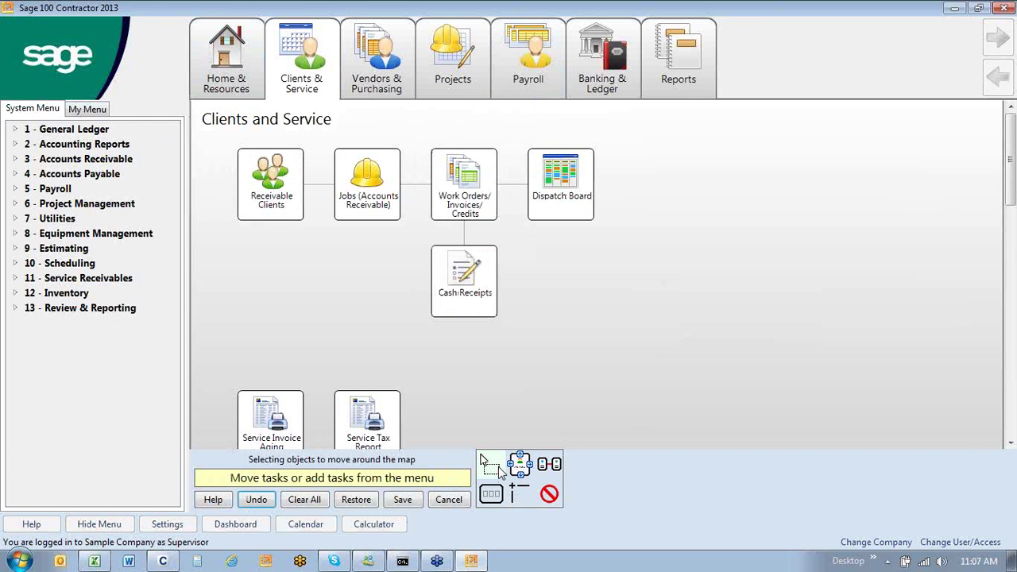
{"action": "left_click_drag", "start_coordinate": [567, 184], "coordinate": [768, 284]}
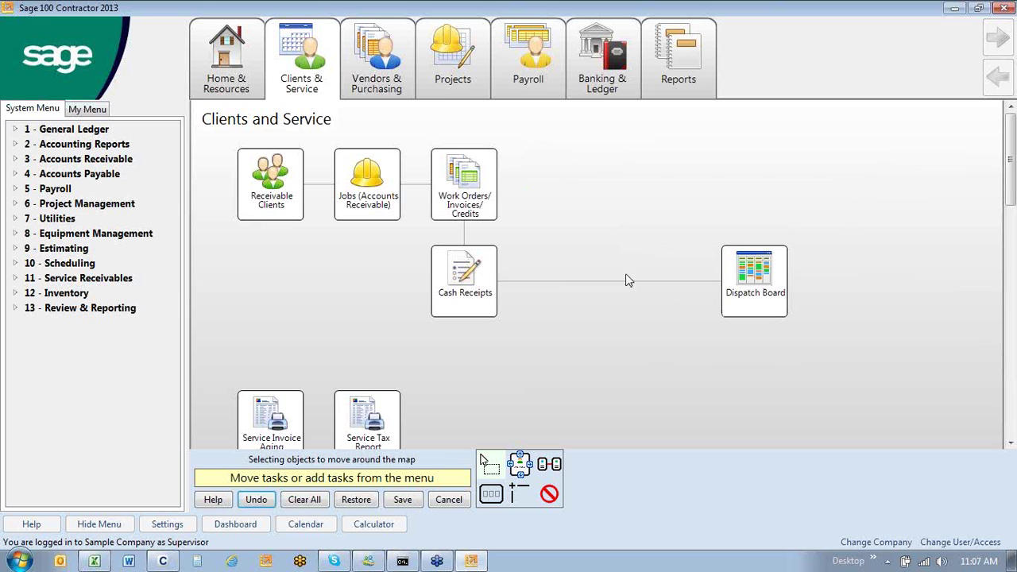
{"action": "left_click_drag", "start_coordinate": [474, 274], "coordinate": [754, 310]}
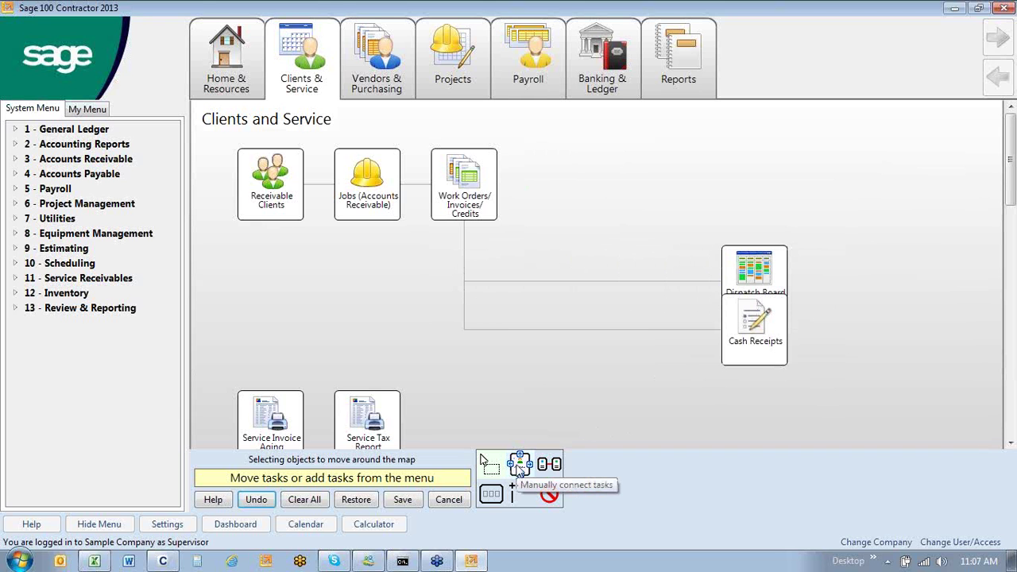
{"action": "left_click", "coordinate": [518, 467]}
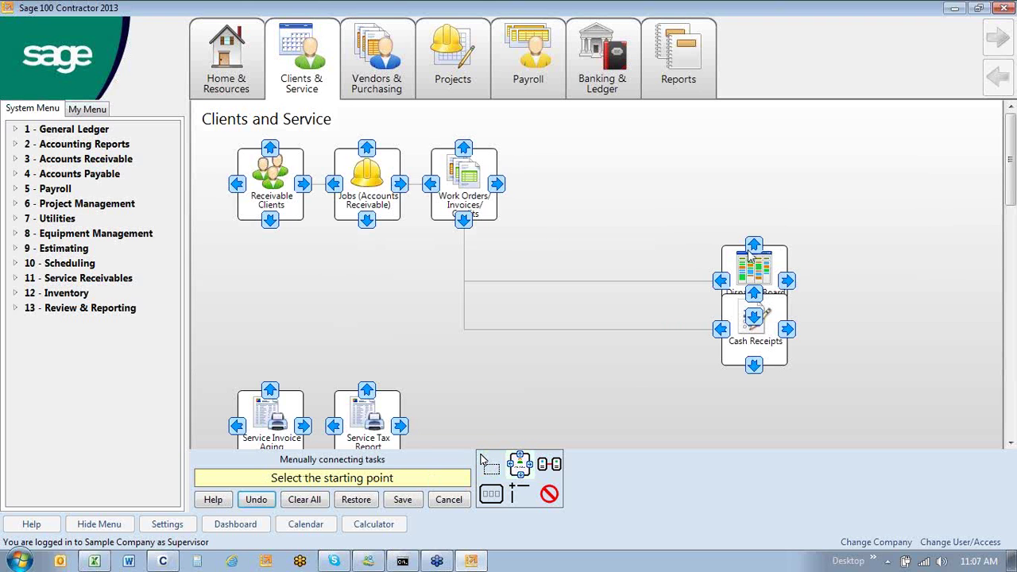
{"action": "left_click", "coordinate": [553, 467]}
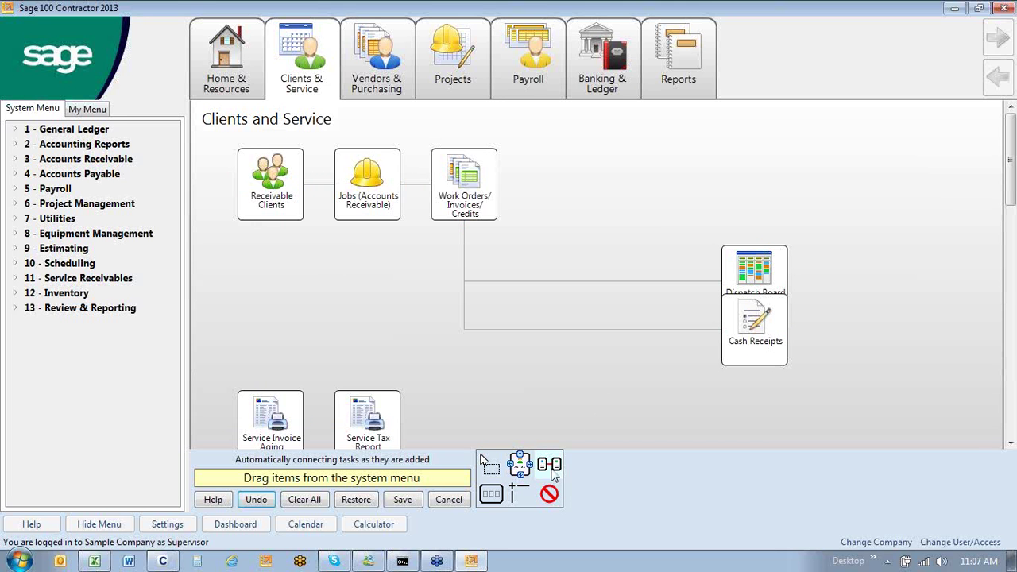
Create one group box around Receivable Clients, Jobs and Work Orders, and another around Dispatch Board and Cash Receipts.
{"action": "left_click", "coordinate": [493, 492]}
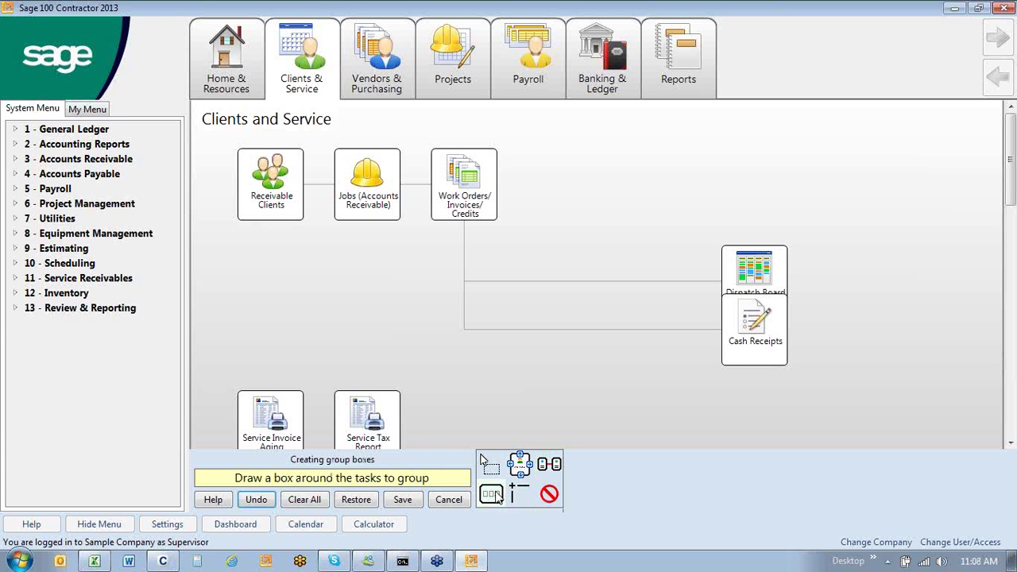
{"action": "left_click_drag", "start_coordinate": [216, 139], "coordinate": [540, 241]}
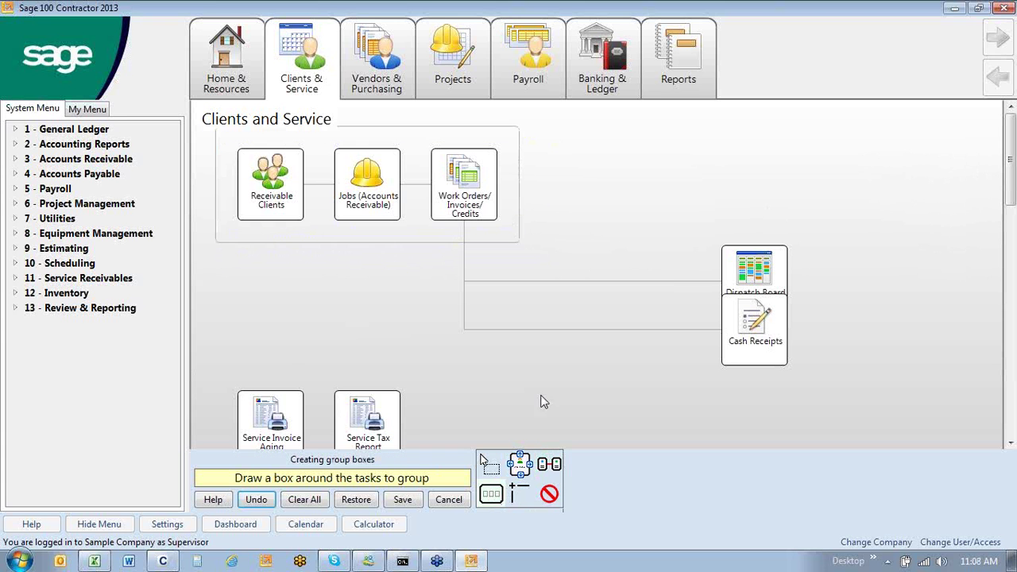
{"action": "left_click_drag", "start_coordinate": [669, 230], "coordinate": [822, 399]}
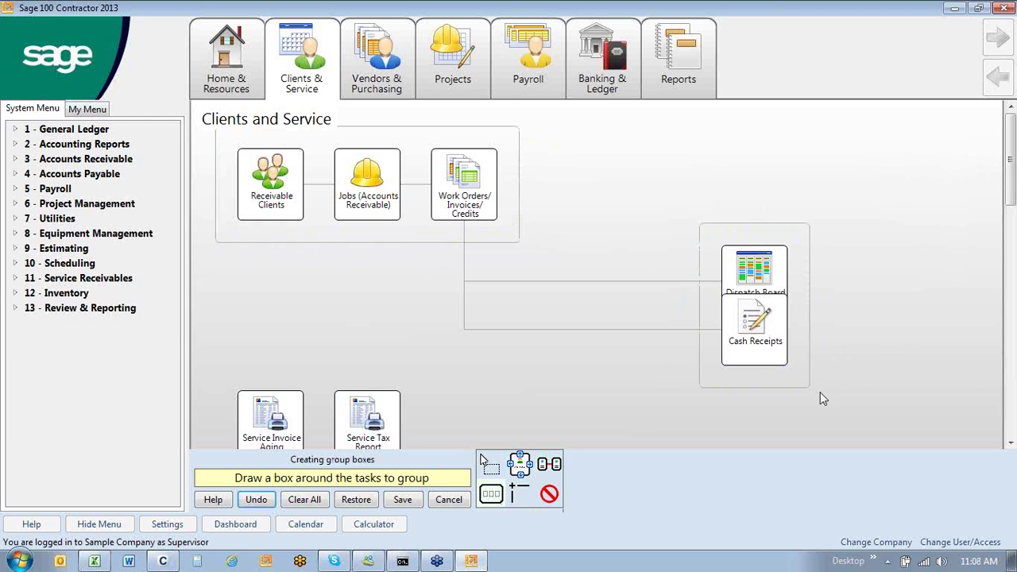
Add the Purchase Orders task from Project Management below the Receivable Clients group box and connect it to the box with a straight line.
{"action": "left_click", "coordinate": [522, 498]}
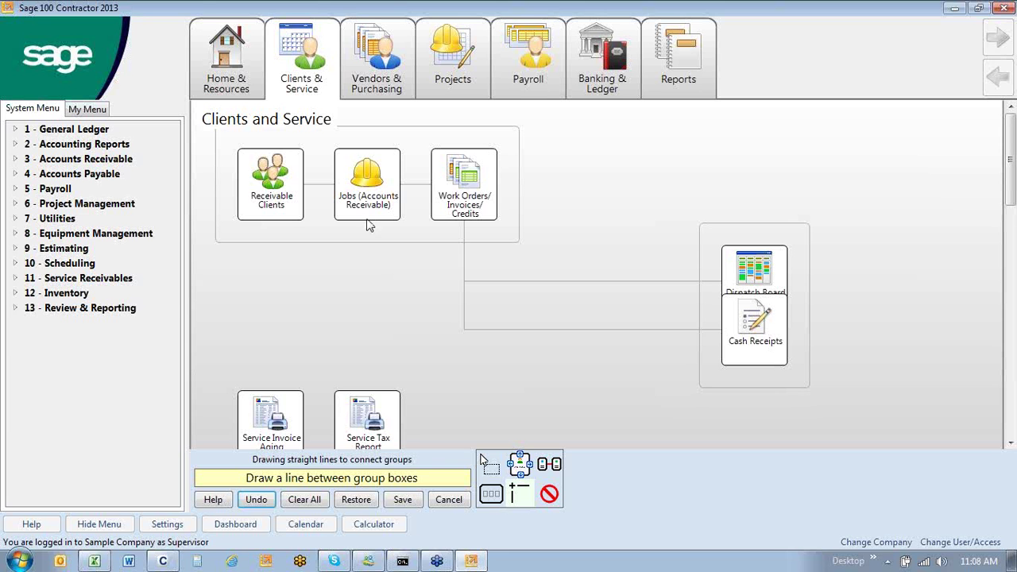
{"action": "left_click", "coordinate": [114, 204]}
{"action": "left_click", "coordinate": [113, 205]}
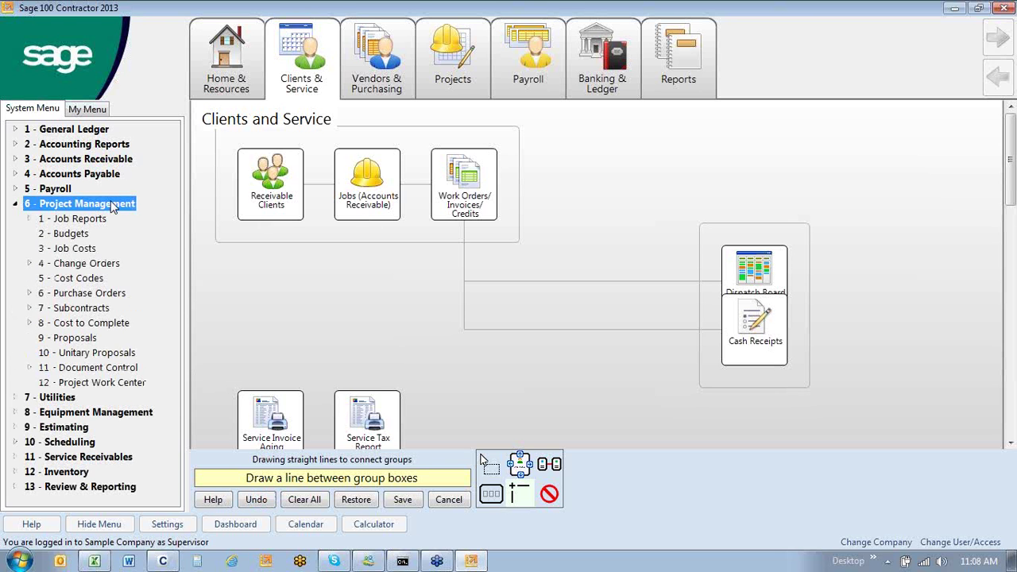
{"action": "left_click", "coordinate": [86, 296]}
{"action": "left_click_drag", "start_coordinate": [119, 309], "coordinate": [334, 295]}
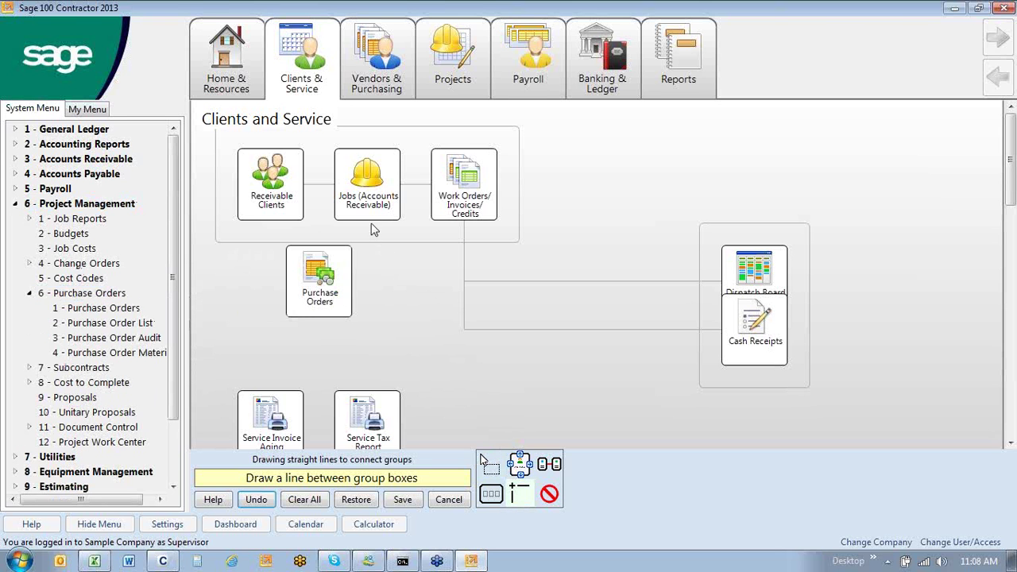
{"action": "left_click_drag", "start_coordinate": [341, 223], "coordinate": [342, 257]}
Rename the Receivable Clients shortcut on the process map as Customers.
{"action": "left_click", "coordinate": [491, 464]}
{"action": "right_click", "coordinate": [268, 212]}
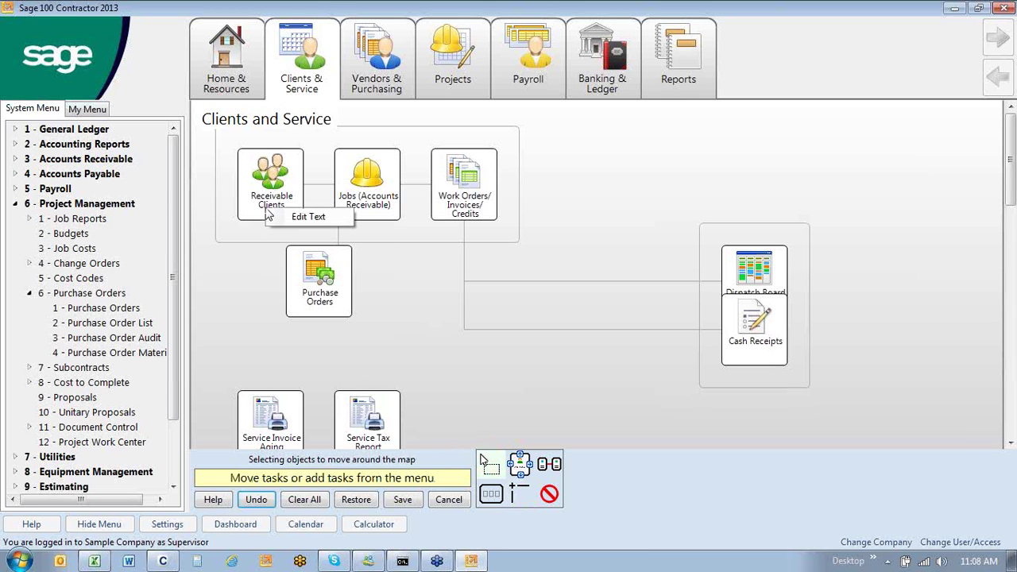
{"action": "right_click", "coordinate": [359, 186]}
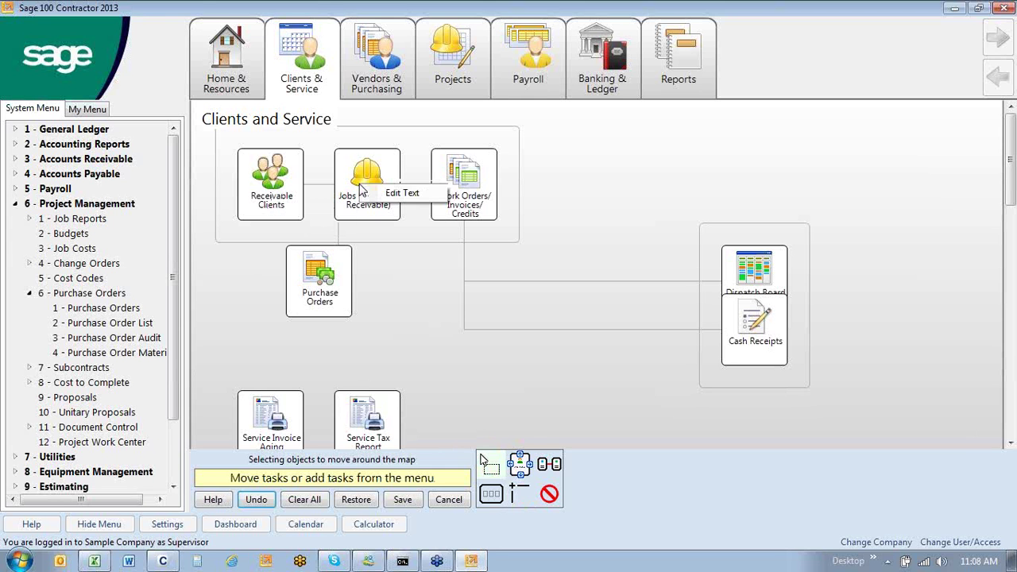
{"action": "right_click", "coordinate": [464, 191]}
{"action": "right_click", "coordinate": [278, 194]}
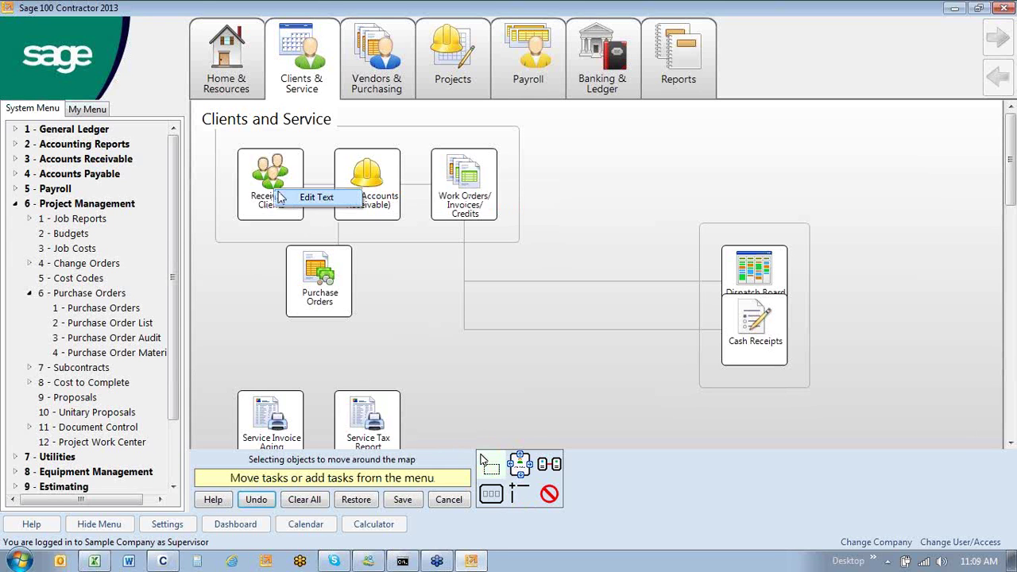
{"action": "left_click", "coordinate": [298, 198]}
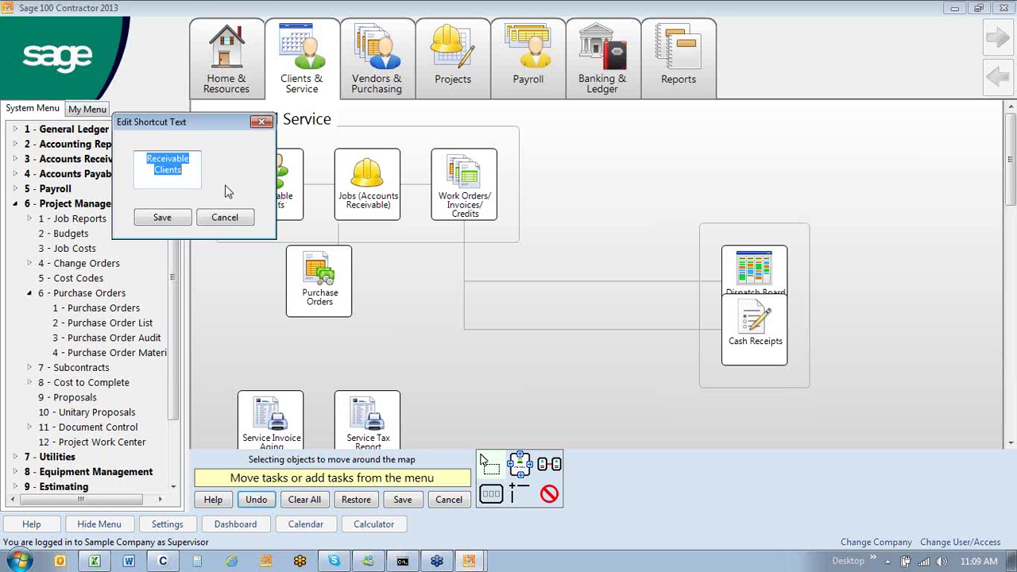
{"action": "type", "text": "Customers"}
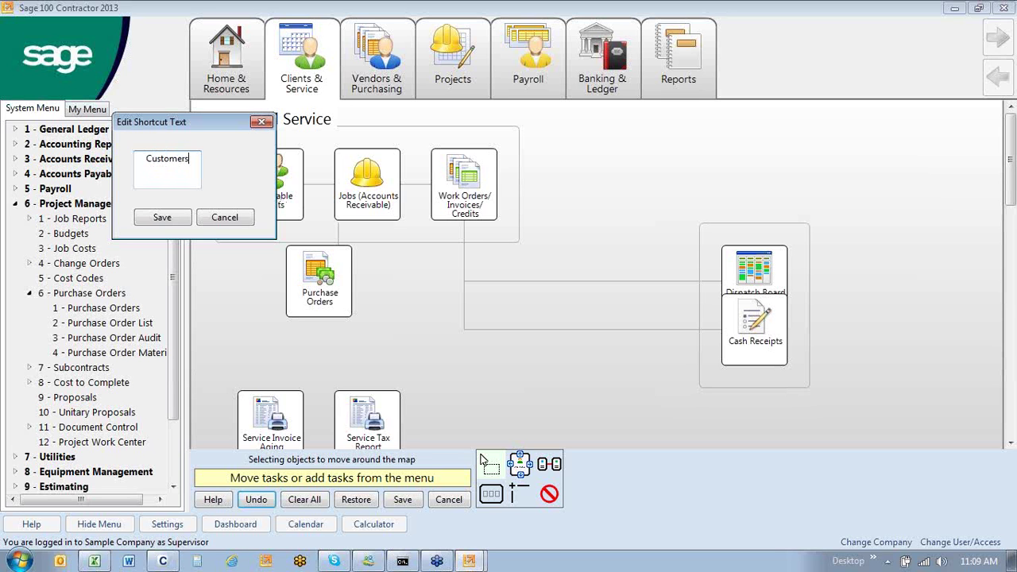
{"action": "left_click", "coordinate": [159, 220]}
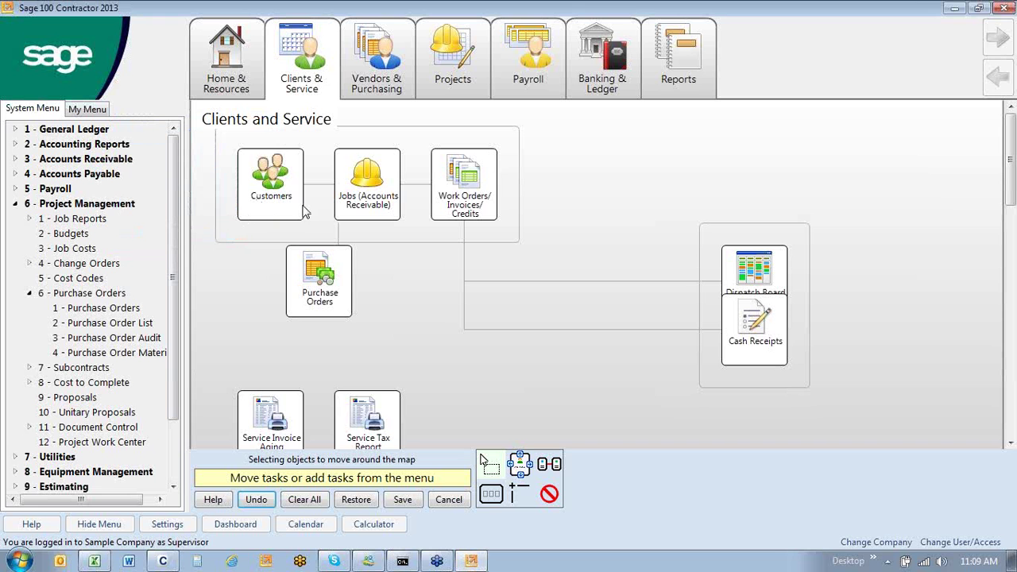
Rename the Service Invoice Aging shortcut with a person's first name in the possessive followed by "Fav AR Aging Report", and save the process map.
{"action": "right_click", "coordinate": [283, 440]}
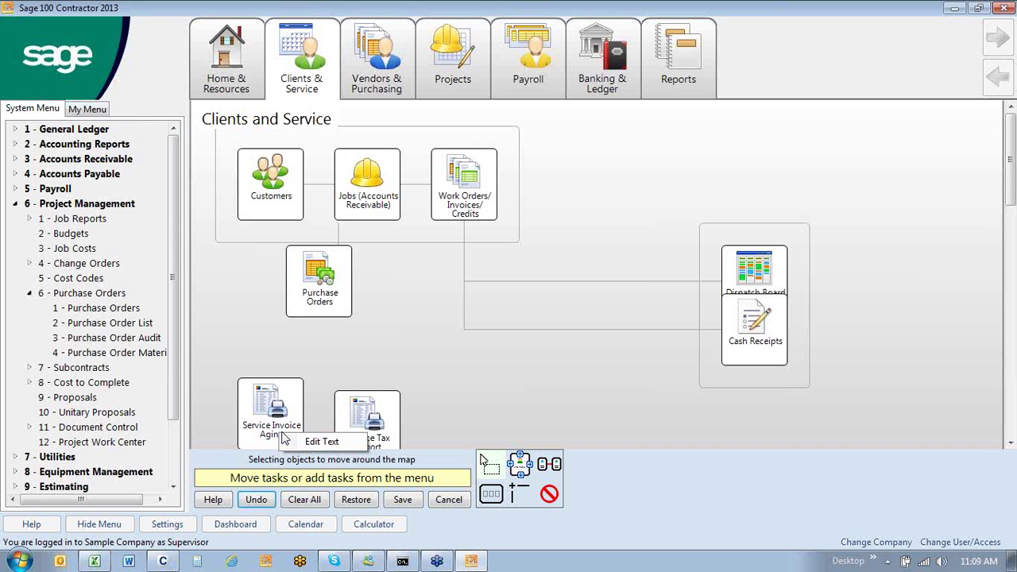
{"action": "left_click", "coordinate": [320, 442]}
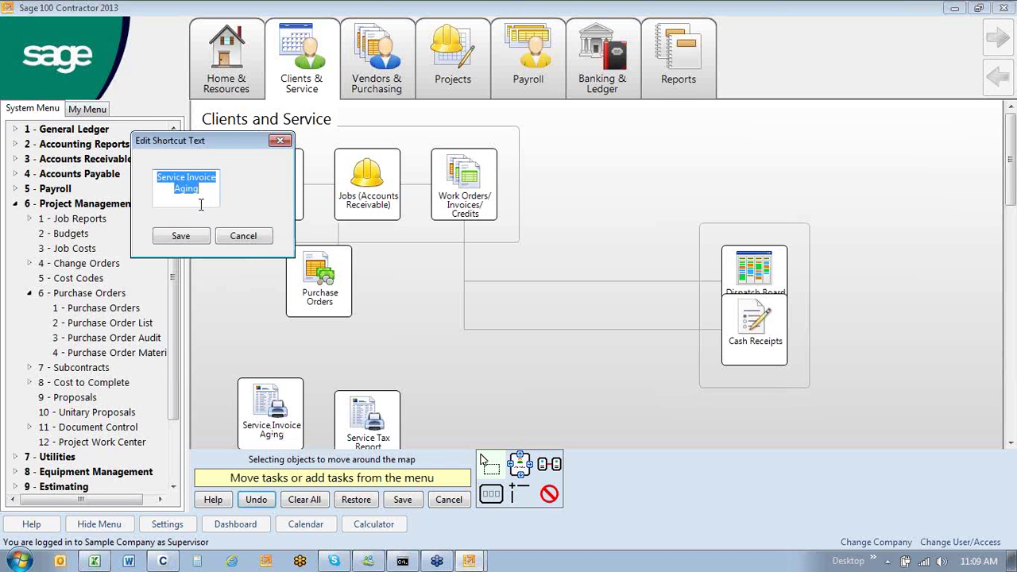
{"action": "type", "text": "Heather"}
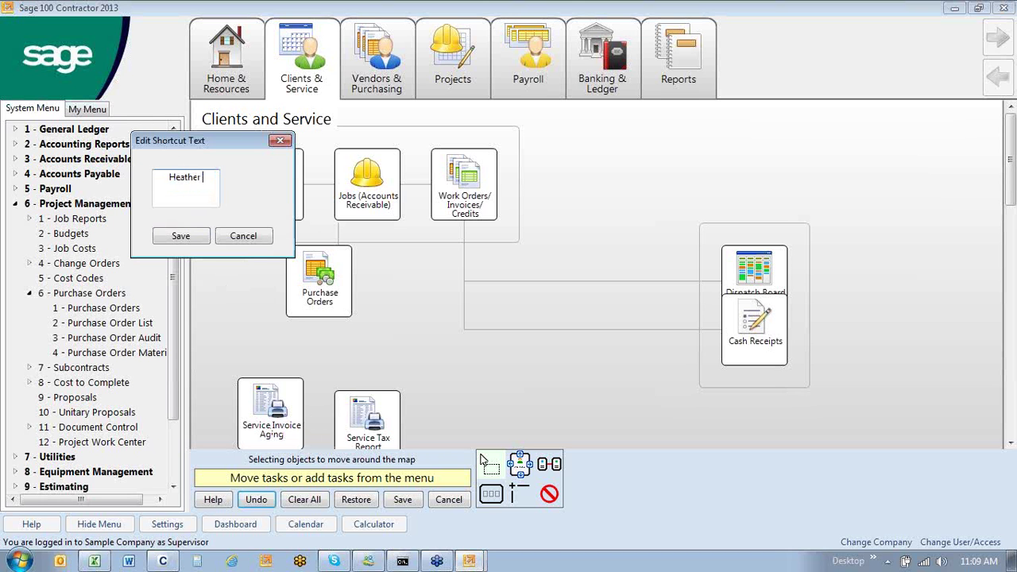
{"action": "type", "text": "'s Fav AR Aging Report"}
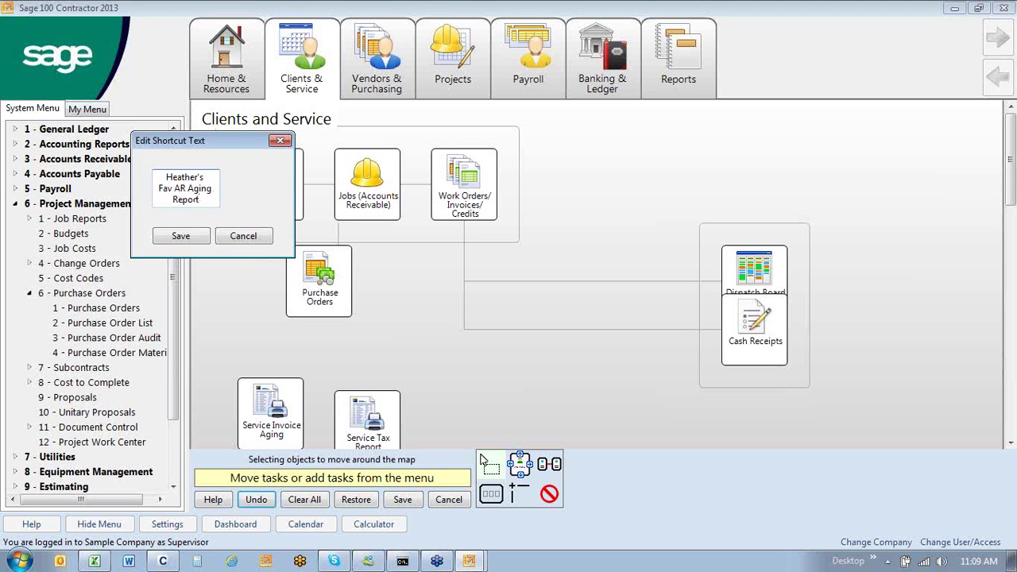
{"action": "left_click", "coordinate": [177, 236]}
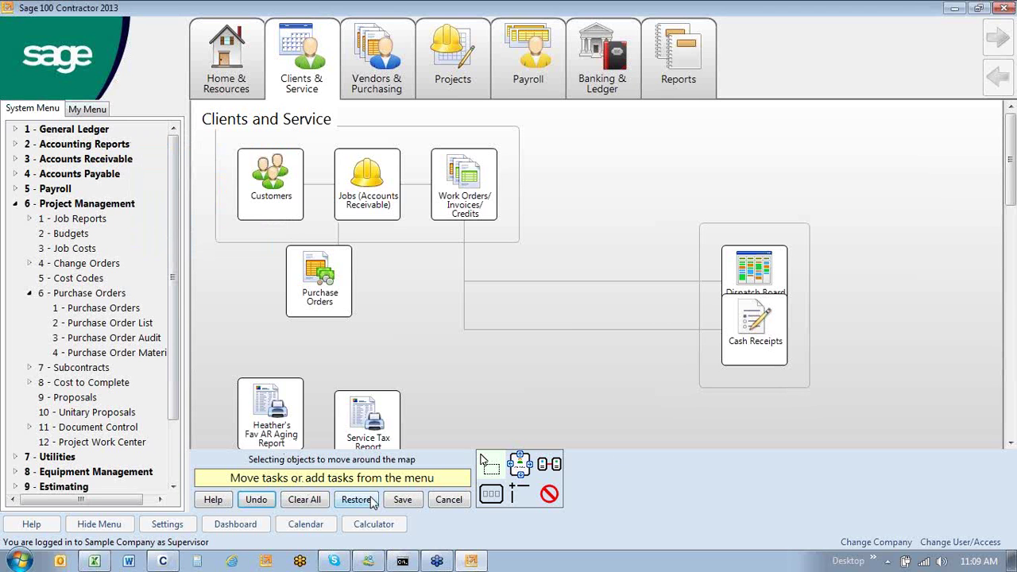
{"action": "left_click", "coordinate": [414, 501]}
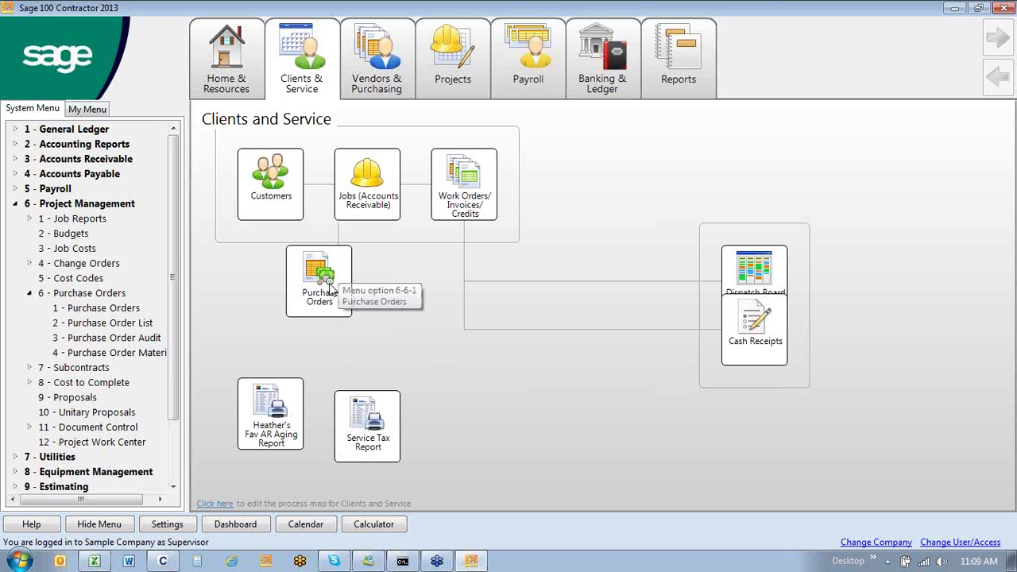
Edit the process map again, move the renamed AR aging report task below the Cash Receipts connector line, and cancel the edits.
{"action": "left_click", "coordinate": [217, 504]}
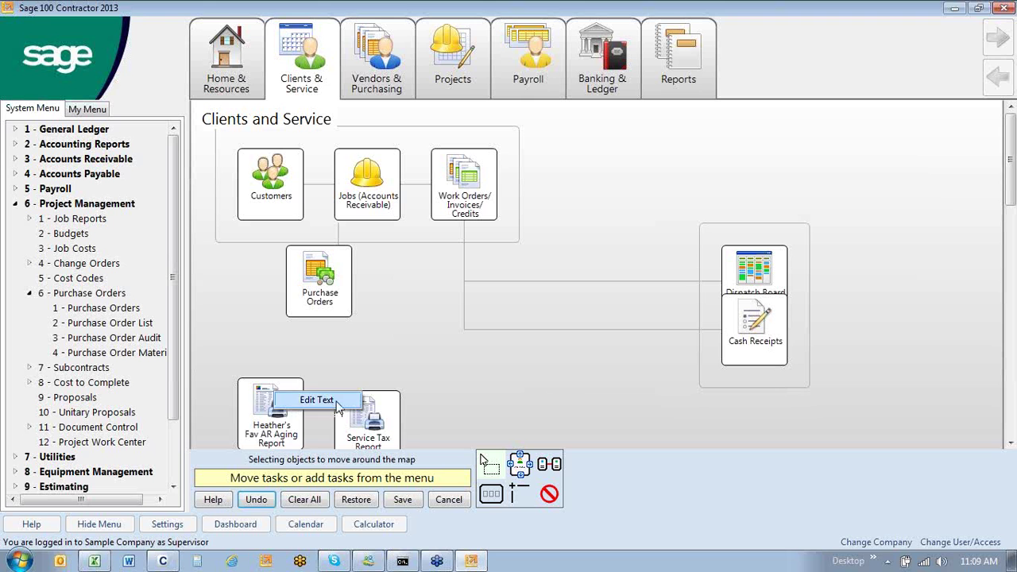
{"action": "left_click_drag", "start_coordinate": [338, 406], "coordinate": [568, 389]}
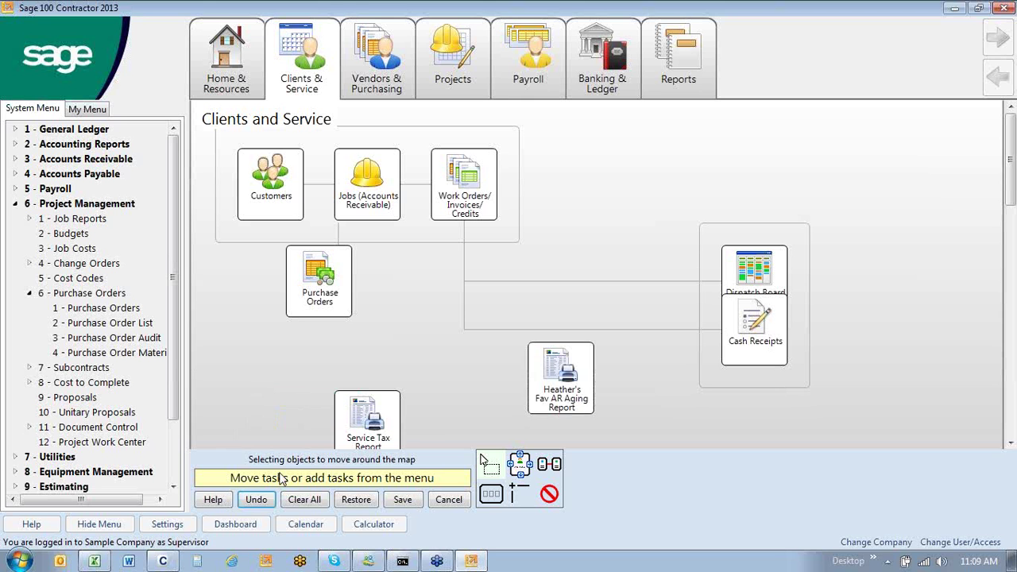
{"action": "left_click", "coordinate": [448, 499]}
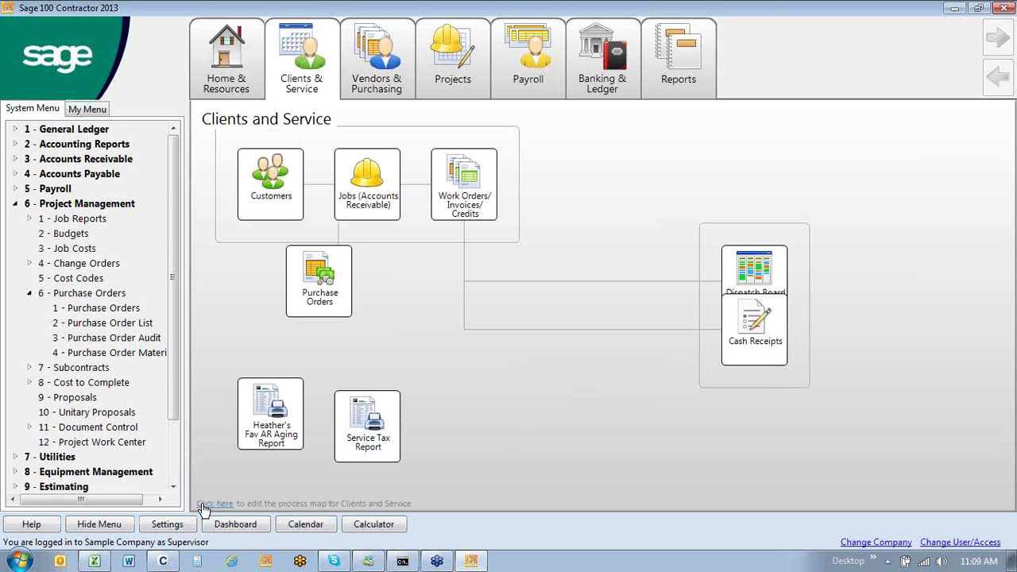
Open the Job Status Report printing window from the Project Management job reports and move it higher on the screen.
{"action": "left_click", "coordinate": [80, 308]}
{"action": "left_click", "coordinate": [93, 323]}
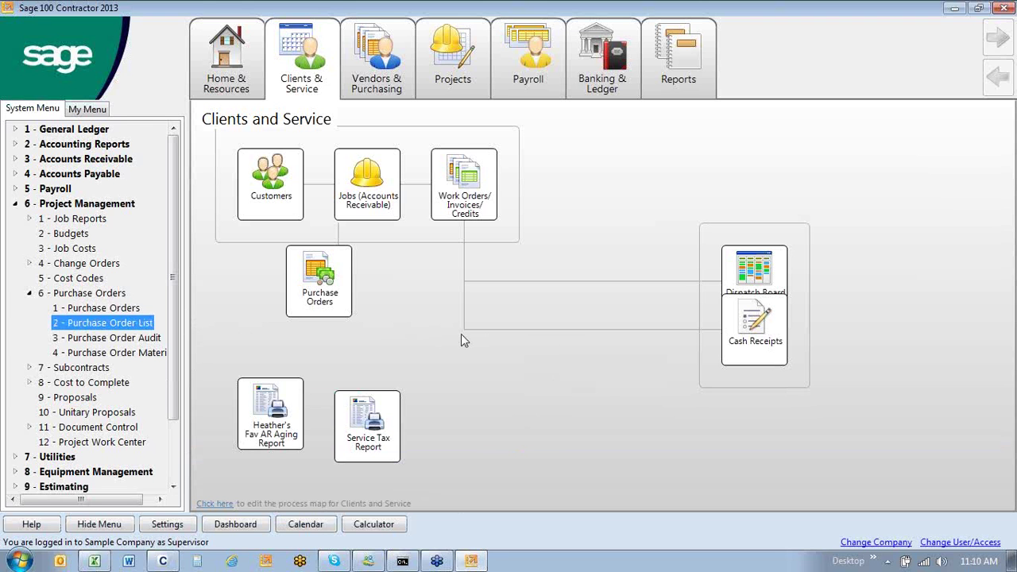
{"action": "double_click", "coordinate": [78, 219]}
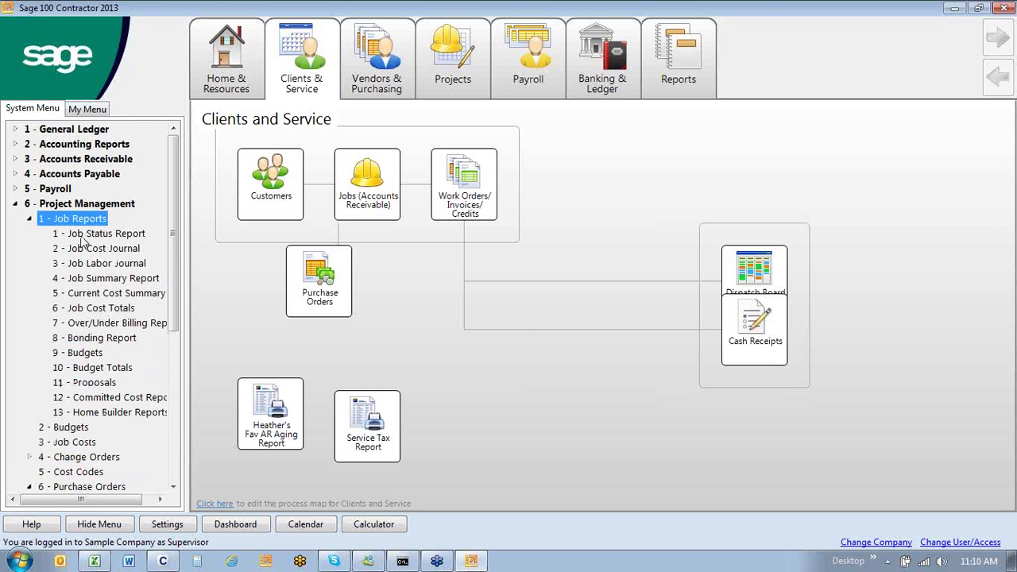
{"action": "left_click", "coordinate": [83, 234]}
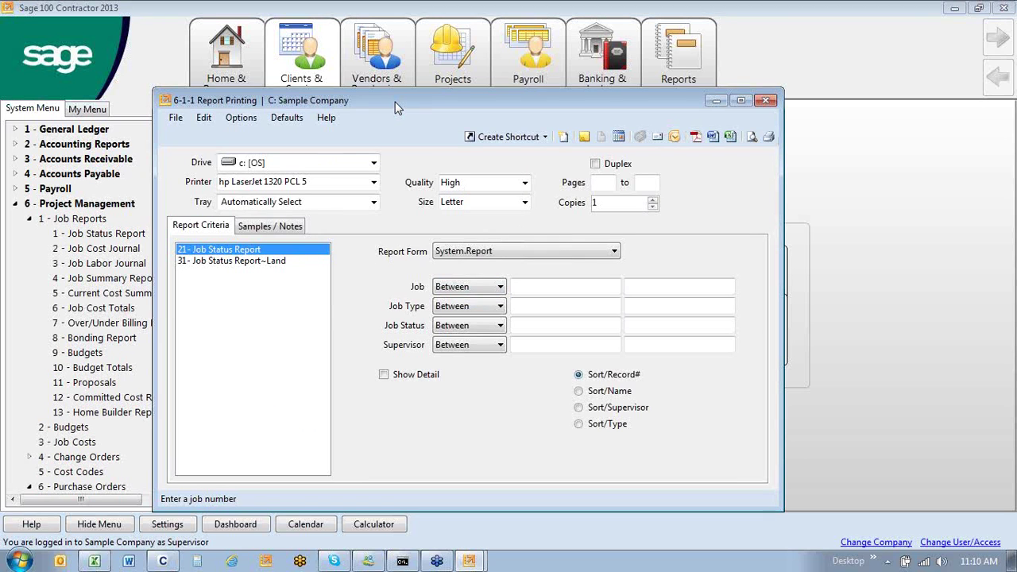
{"action": "left_click_drag", "start_coordinate": [395, 102], "coordinate": [394, 46]}
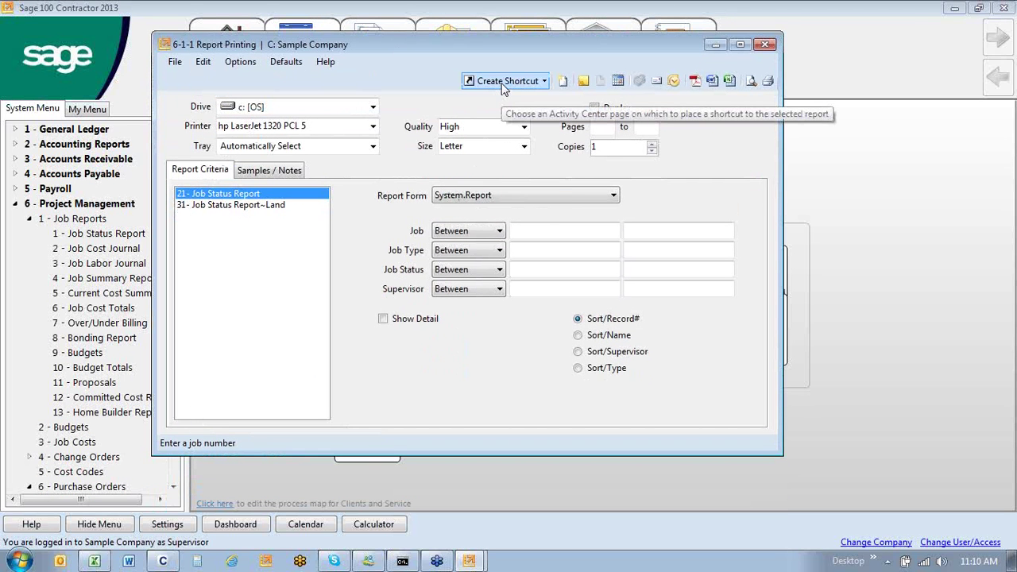
Create shortcuts to the Job Status Report on the Projects and the Home and Resources pages, and close the report window.
{"action": "left_click", "coordinate": [544, 82]}
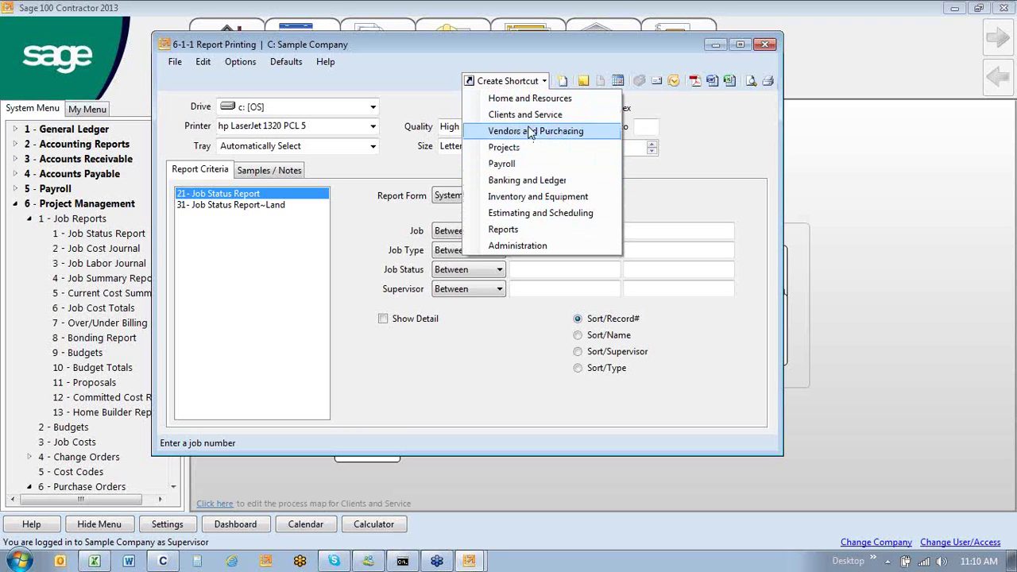
{"action": "left_click", "coordinate": [497, 147]}
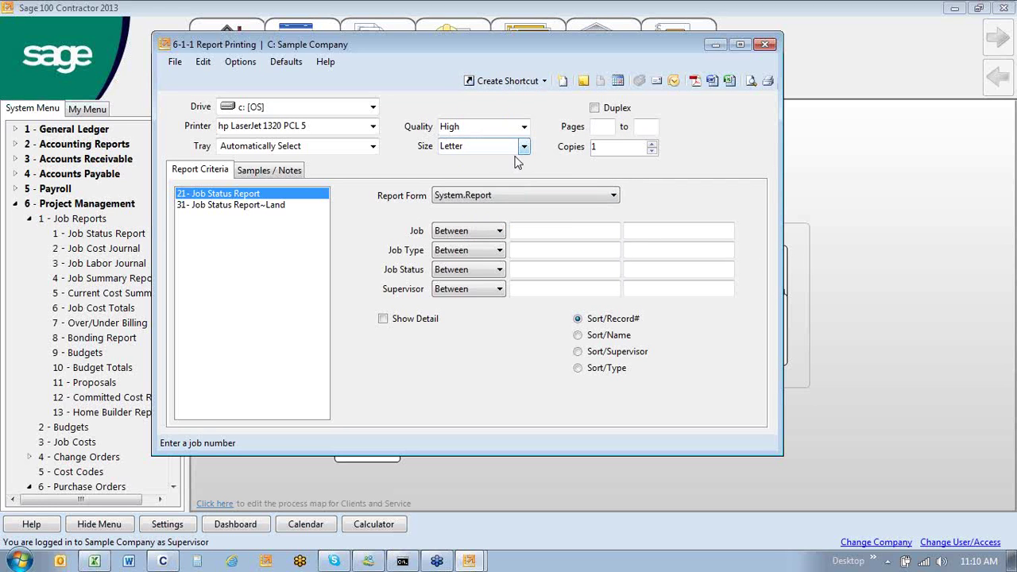
{"action": "left_click", "coordinate": [536, 82]}
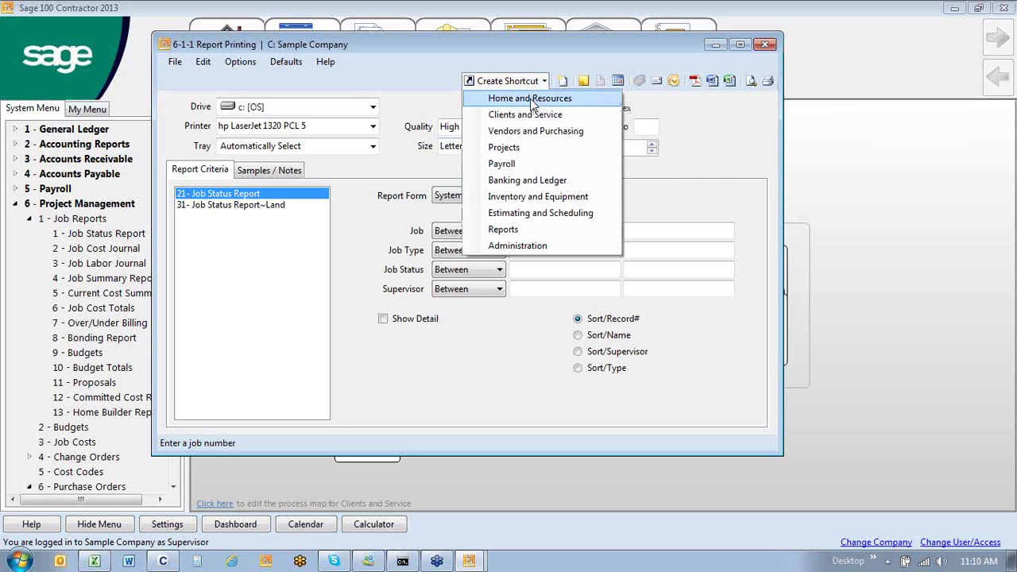
{"action": "left_click", "coordinate": [531, 100]}
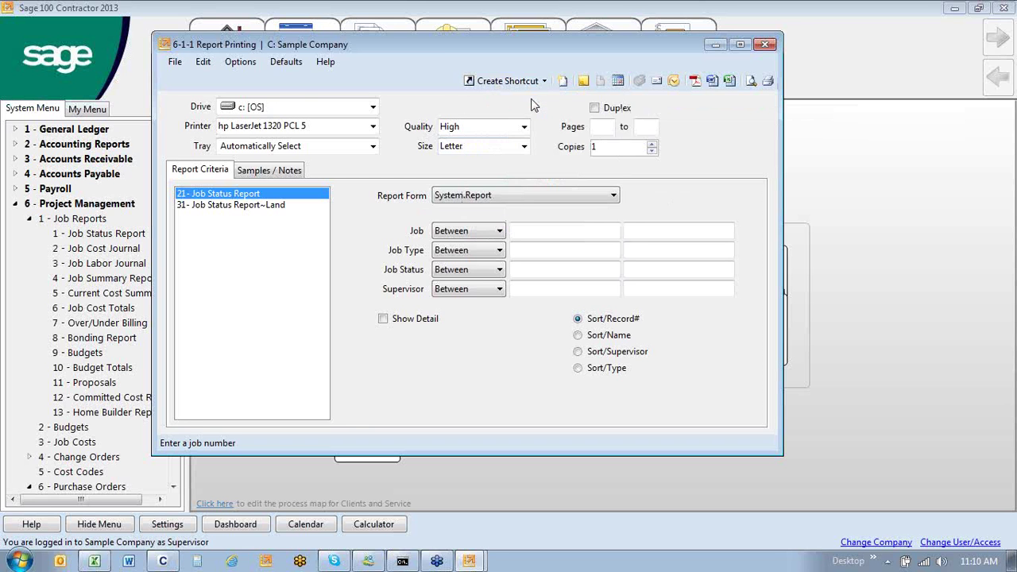
{"action": "left_click", "coordinate": [775, 46]}
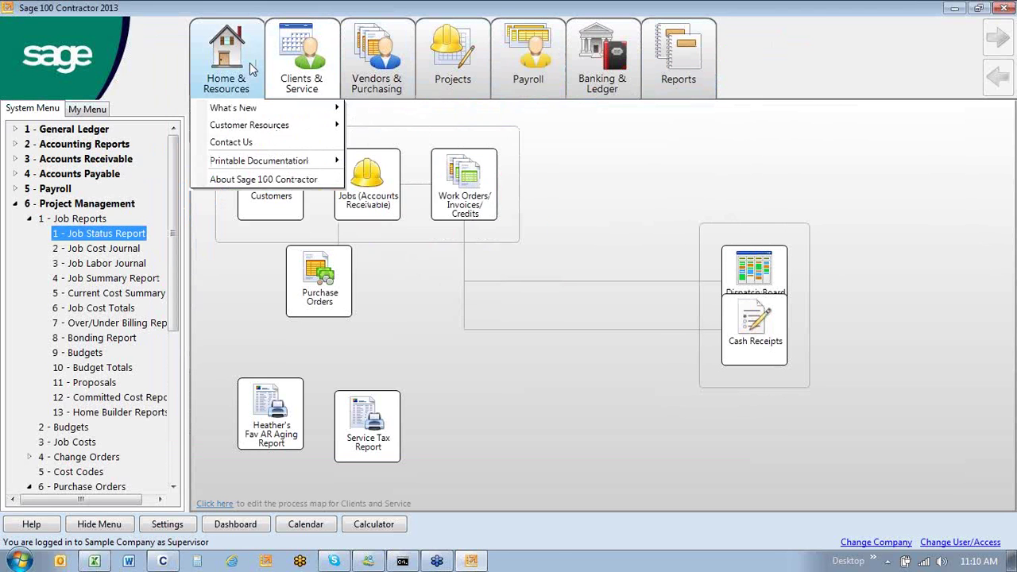
Check the Home and Resources and Projects pages for the Job Status Report shortcut, and view the Vendors and Purchasing page.
{"action": "left_click", "coordinate": [253, 70]}
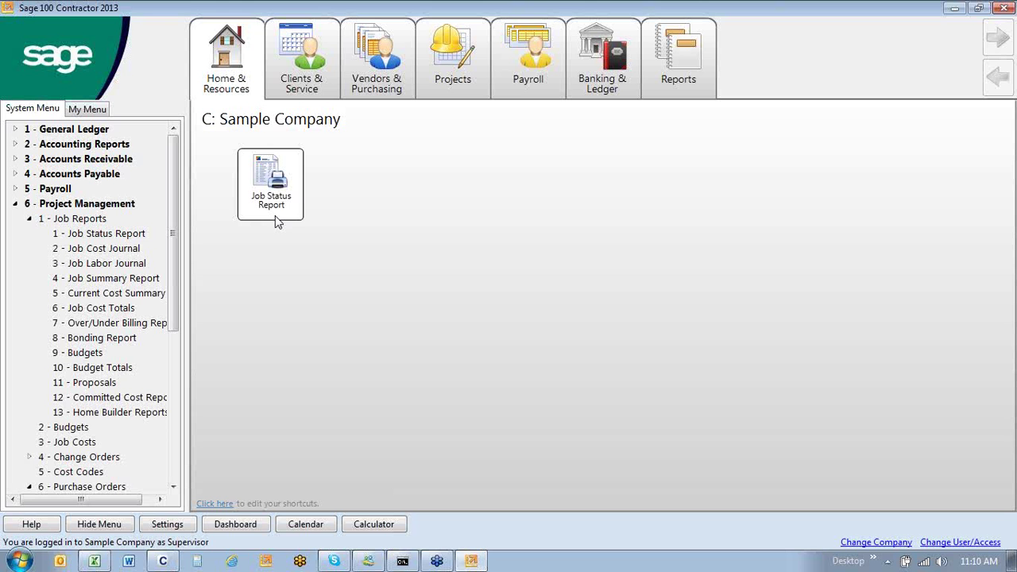
{"action": "left_click", "coordinate": [471, 82]}
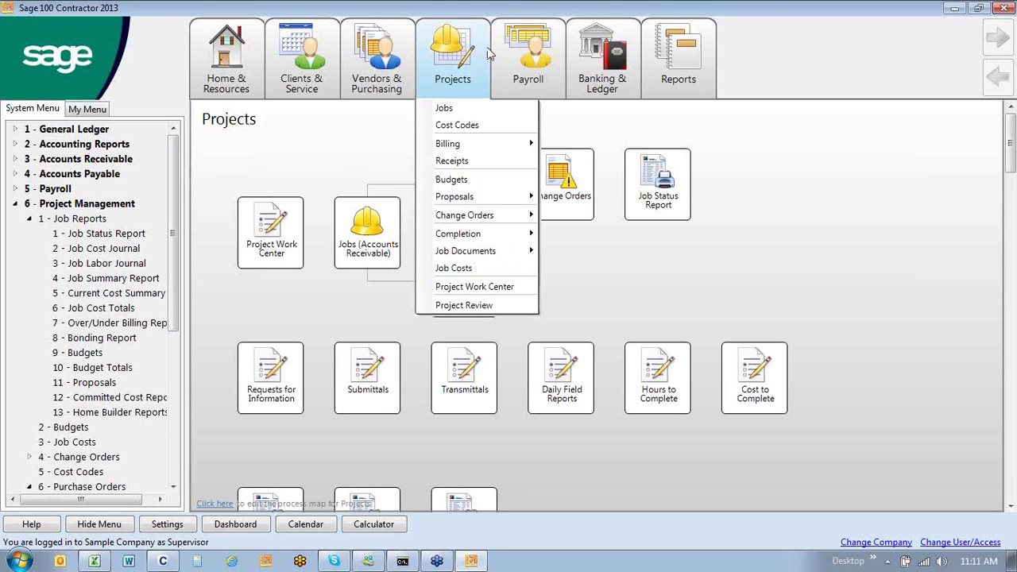
{"action": "mouse_move", "coordinate": [372, 62]}
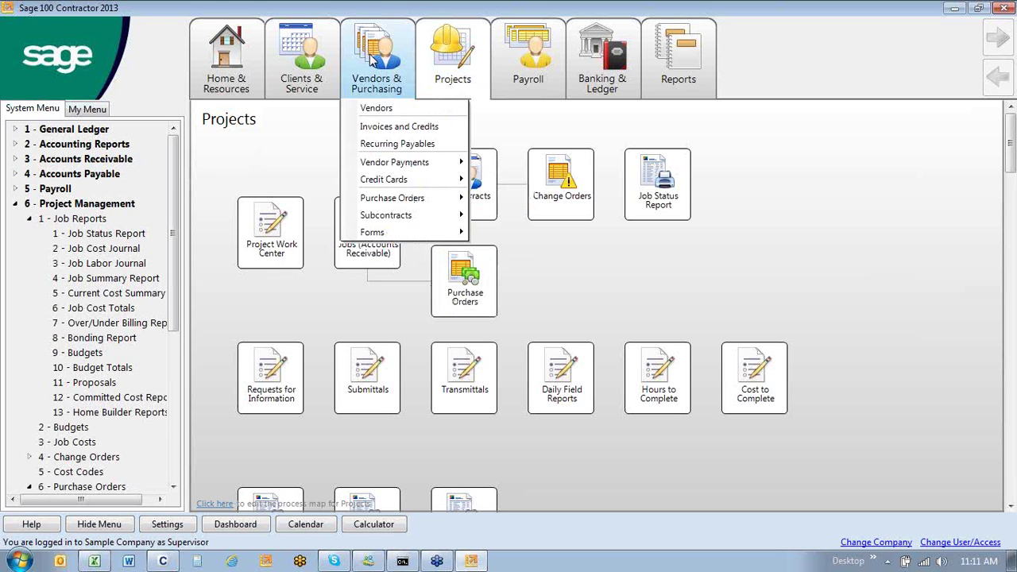
{"action": "left_click", "coordinate": [372, 64]}
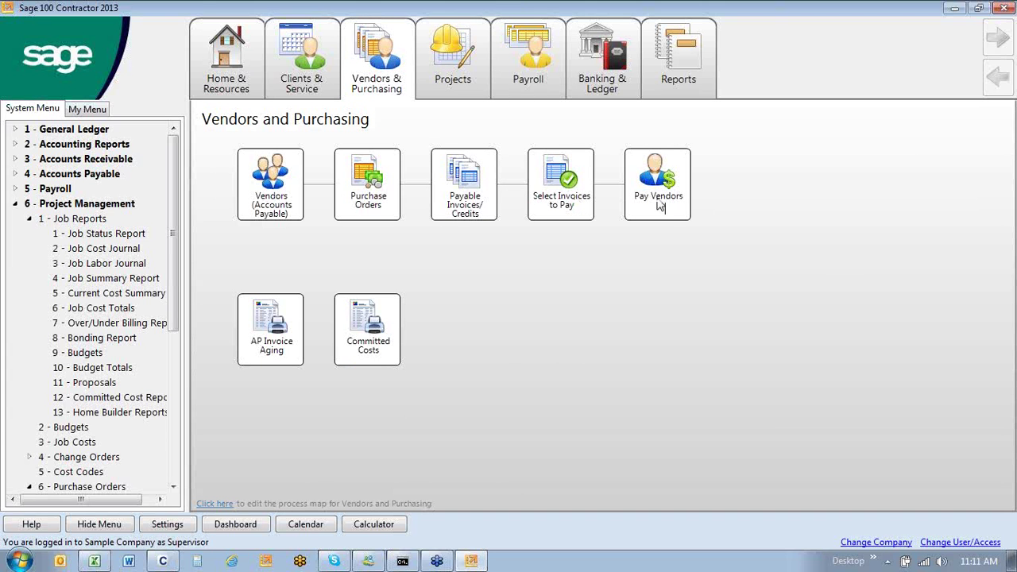
Edit the Home and Resources page shortcuts and add Payable Invoices/Credits from Accounts Payable beside Job Status Report.
{"action": "mouse_move", "coordinate": [238, 67]}
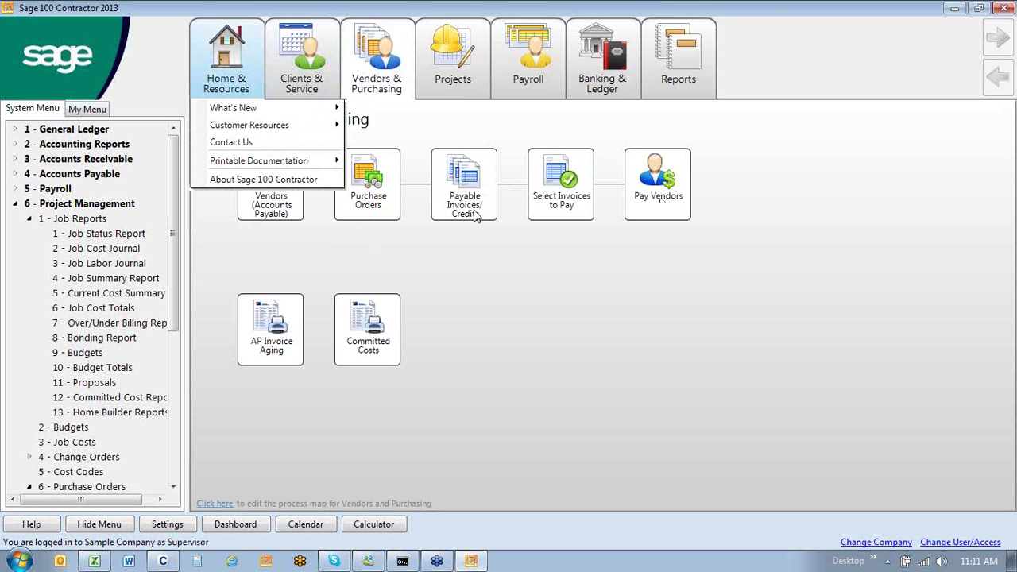
{"action": "left_click", "coordinate": [229, 67]}
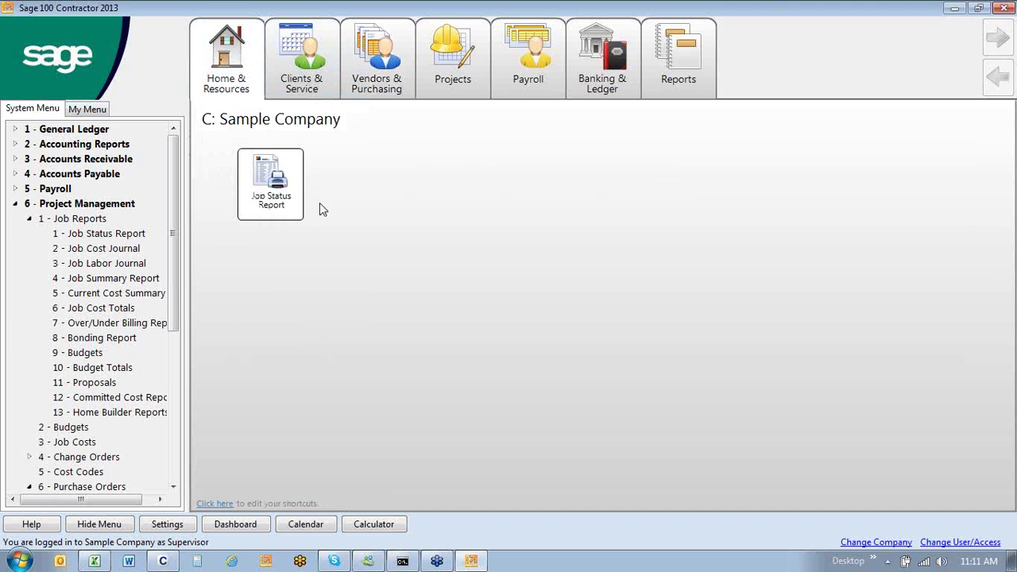
{"action": "left_click", "coordinate": [215, 504]}
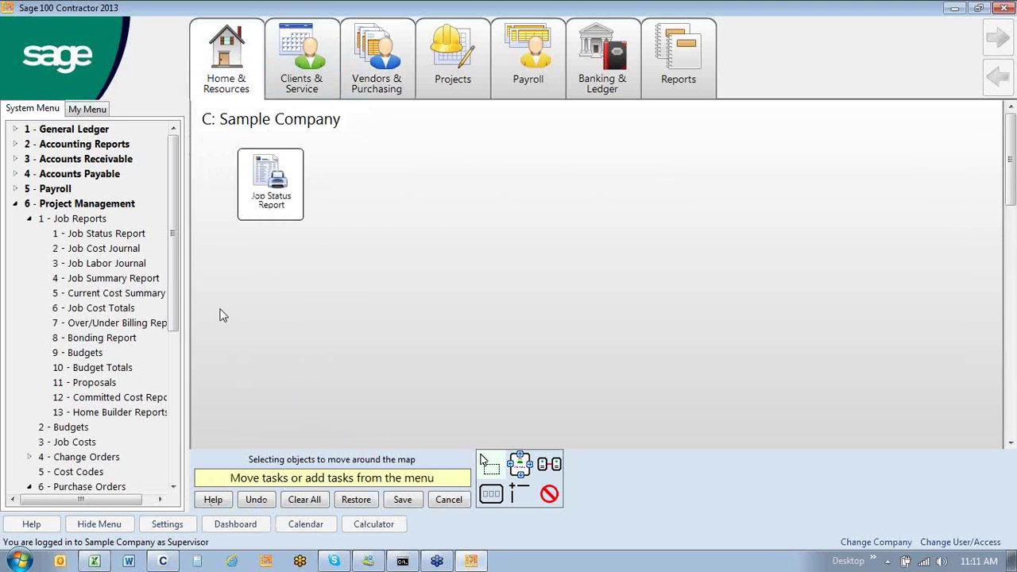
{"action": "left_click_drag", "start_coordinate": [84, 173], "coordinate": [367, 185]}
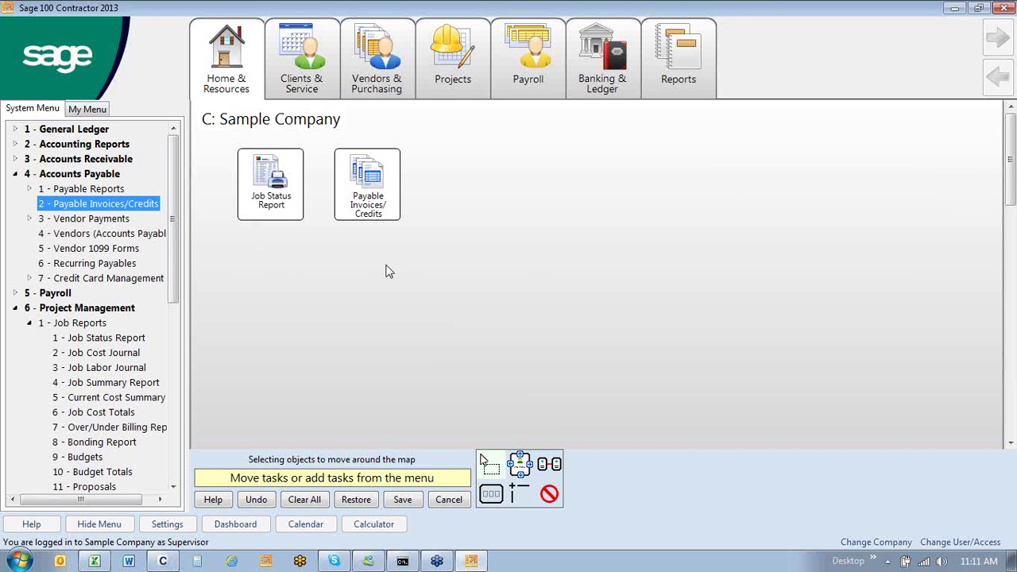
Open the Payable Invoices/Credits shortcut text for editing, cancel it, and discard the shortcut edits on the Home and Resources page.
{"action": "right_click", "coordinate": [389, 216]}
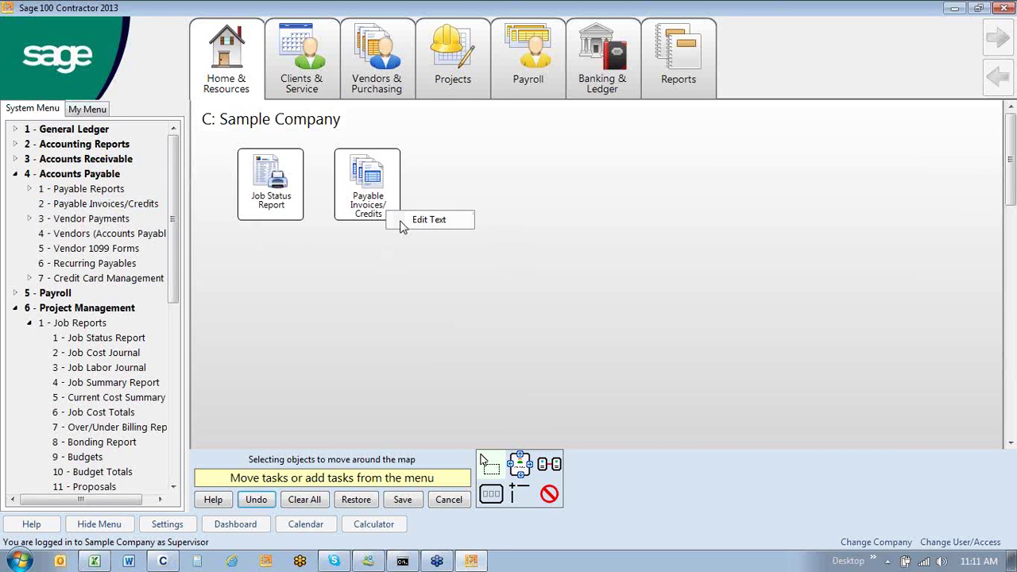
{"action": "left_click", "coordinate": [414, 220]}
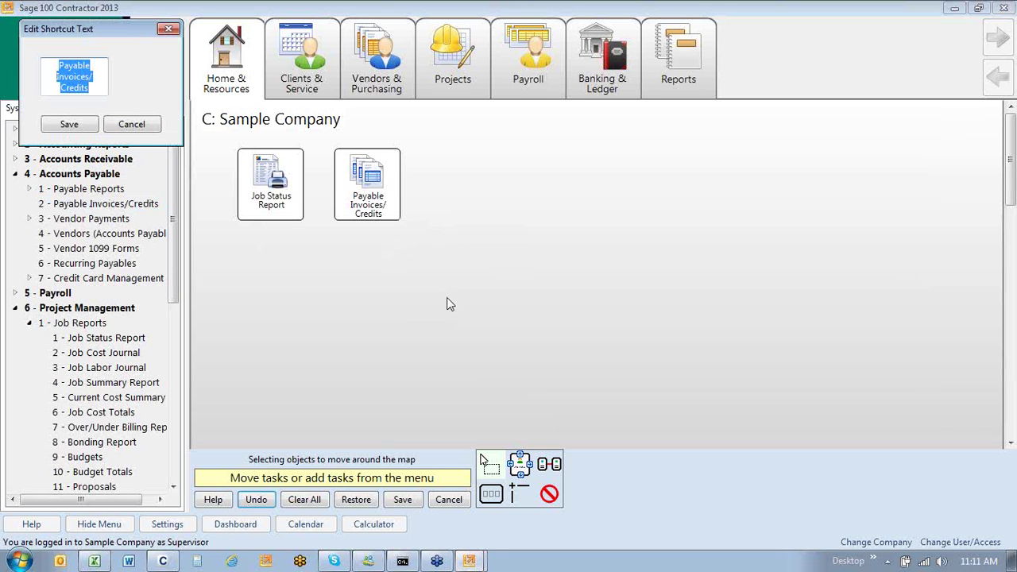
{"action": "left_click", "coordinate": [133, 128]}
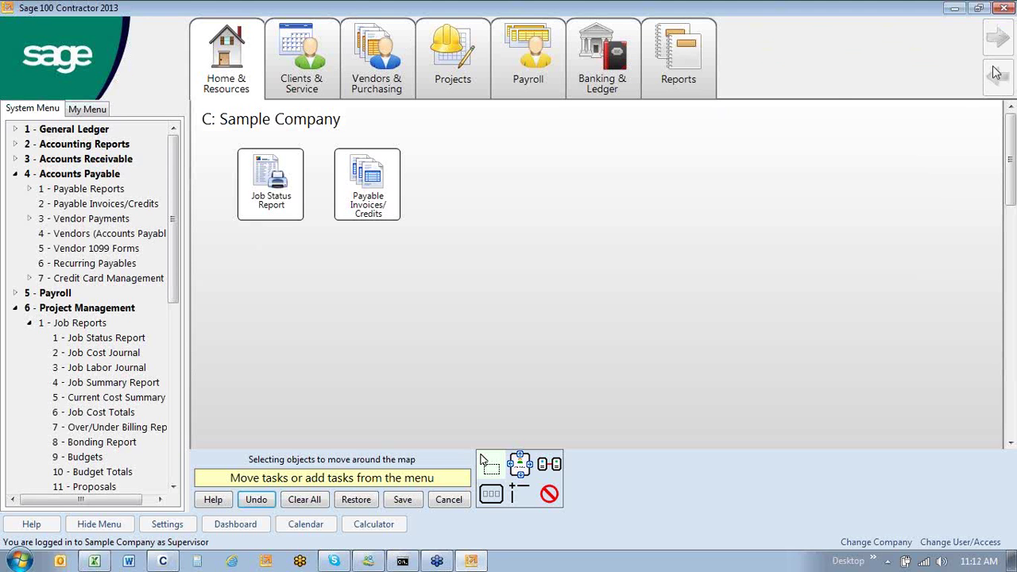
{"action": "left_click", "coordinate": [443, 503]}
{"action": "left_click", "coordinate": [453, 57]}
{"action": "mouse_move", "coordinate": [518, 230]}
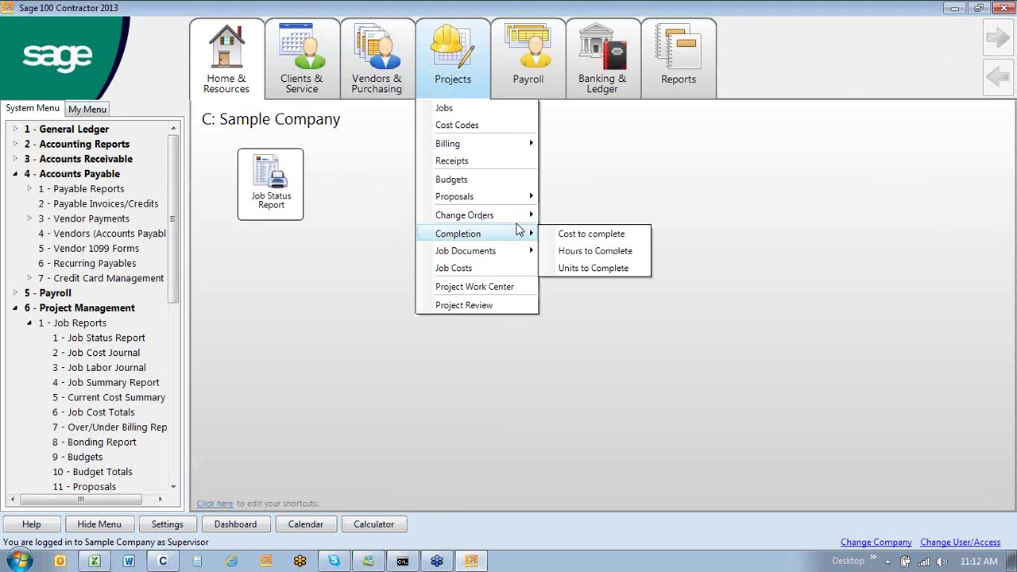
{"action": "left_click", "coordinate": [397, 357]}
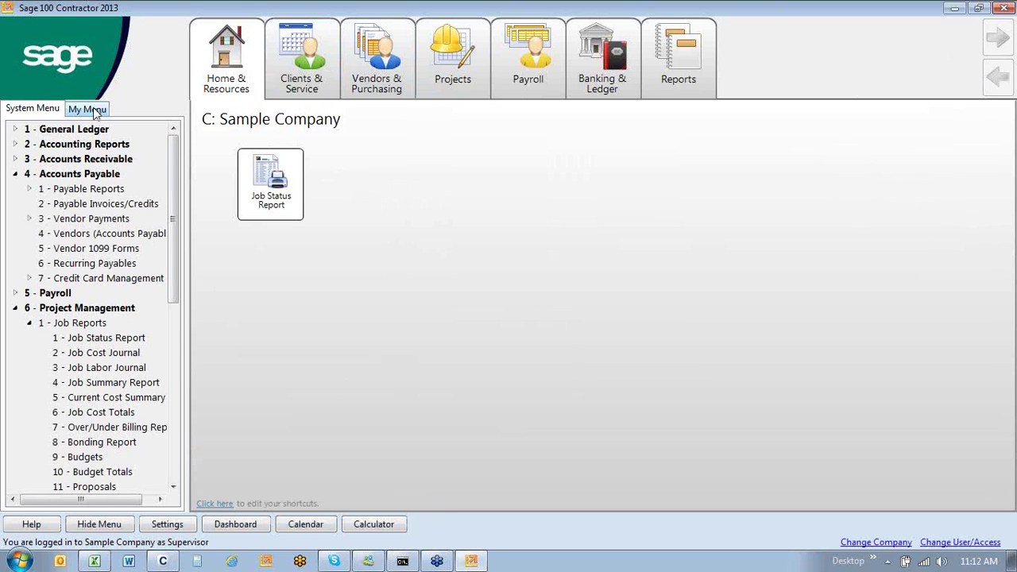
Collapse the Accounts Payable and Project Management groups in the System Menu and switch to My Menu.
{"action": "left_click", "coordinate": [15, 174]}
{"action": "left_click", "coordinate": [14, 205]}
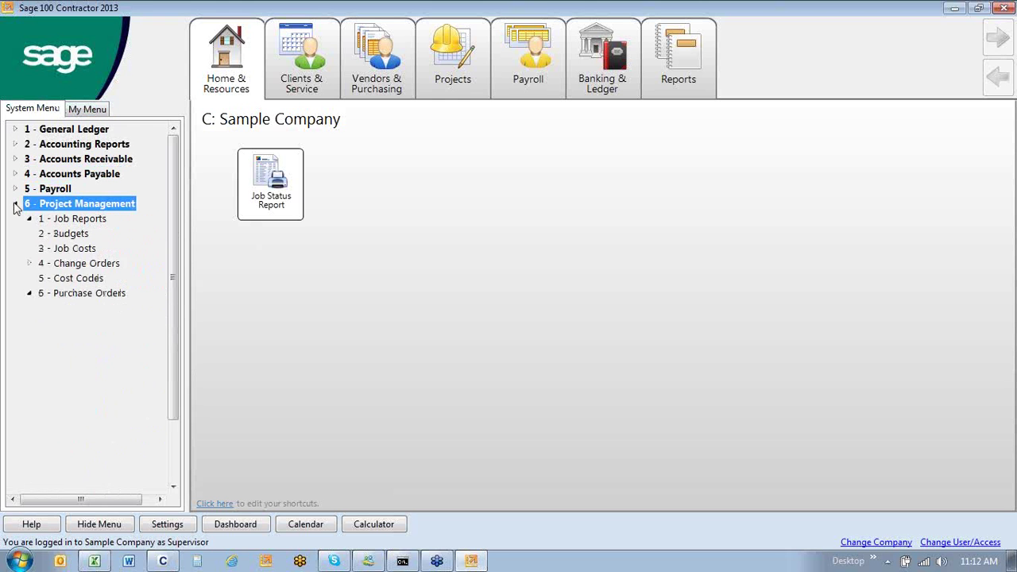
{"action": "left_click", "coordinate": [80, 108]}
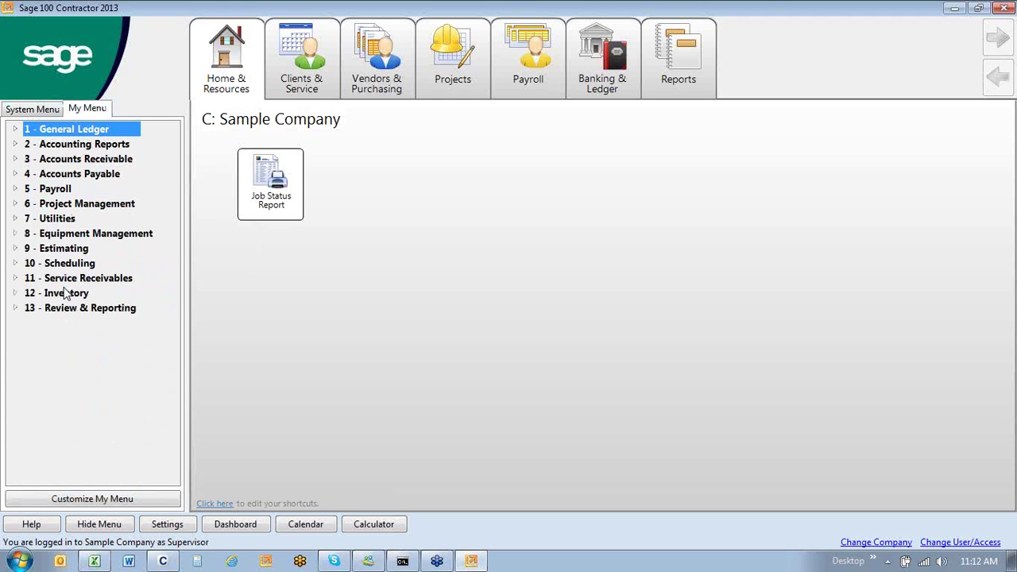
Customize My Menu to exclude General Ledger items 4 through 9 and the entire Accounting Reports group.
{"action": "left_click", "coordinate": [78, 499]}
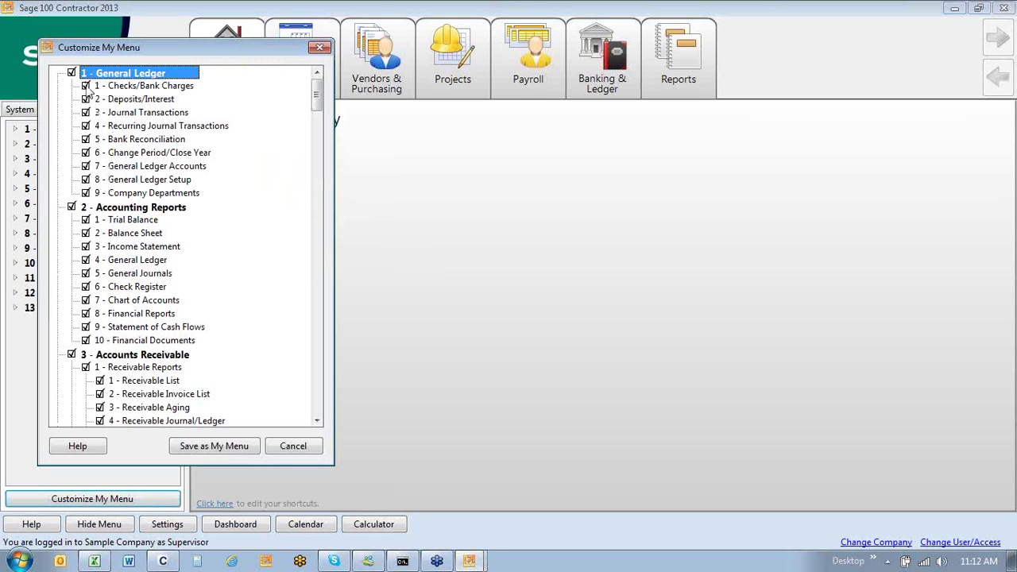
{"action": "left_click", "coordinate": [86, 127]}
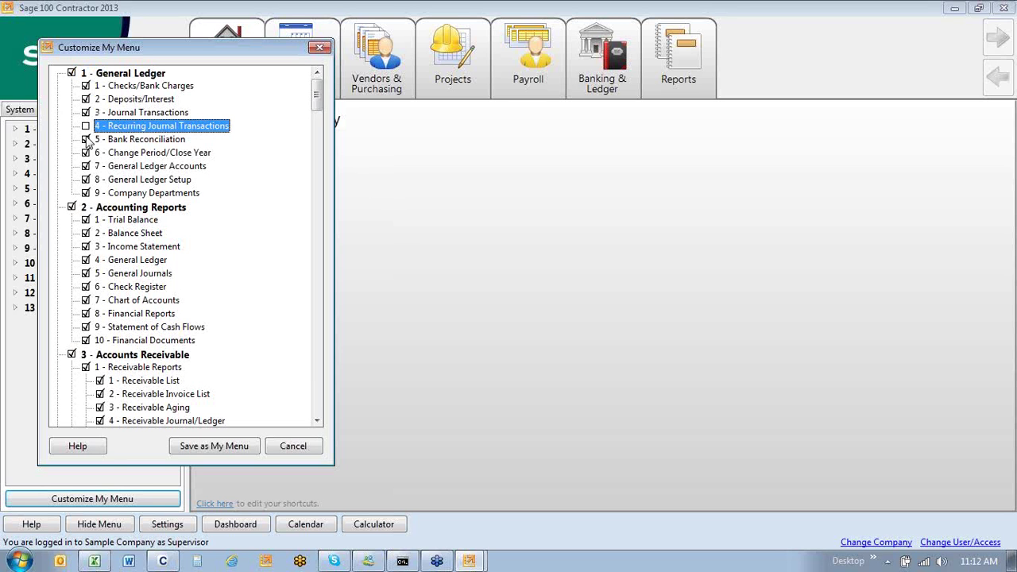
{"action": "left_click", "coordinate": [86, 140]}
{"action": "left_click", "coordinate": [86, 153]}
{"action": "left_click", "coordinate": [86, 166]}
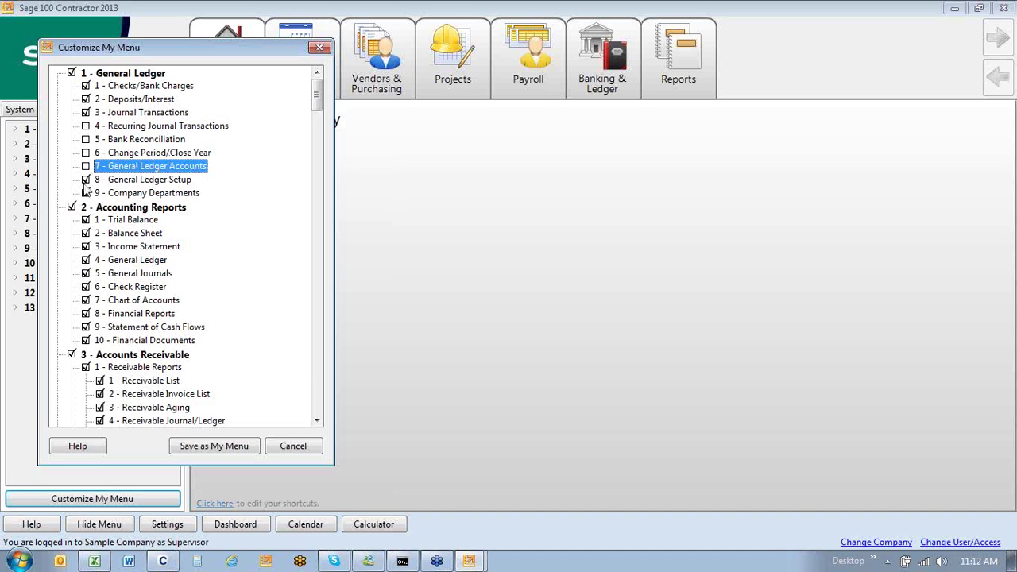
{"action": "left_click", "coordinate": [86, 180]}
{"action": "left_click", "coordinate": [86, 193]}
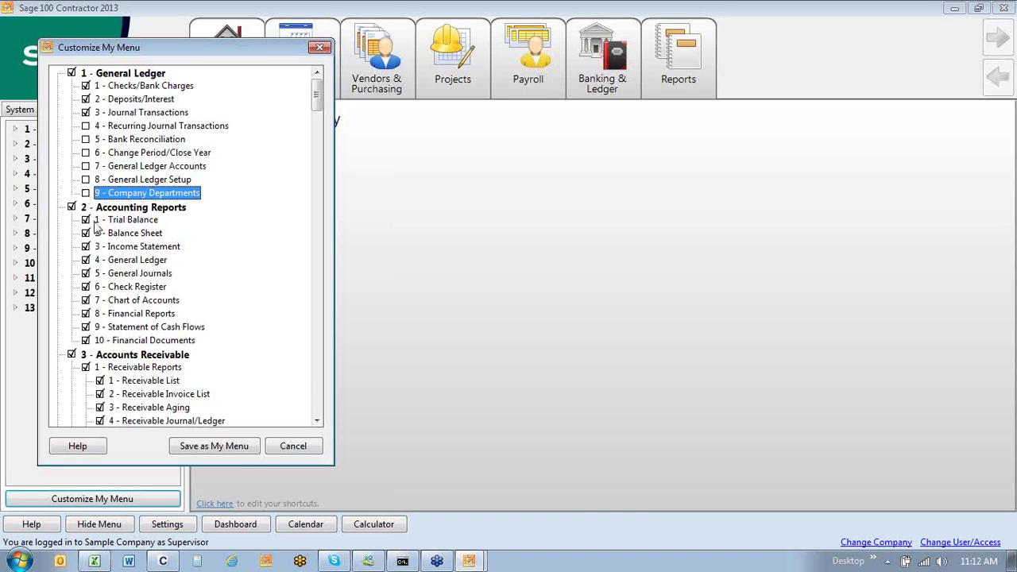
{"action": "left_click", "coordinate": [71, 207]}
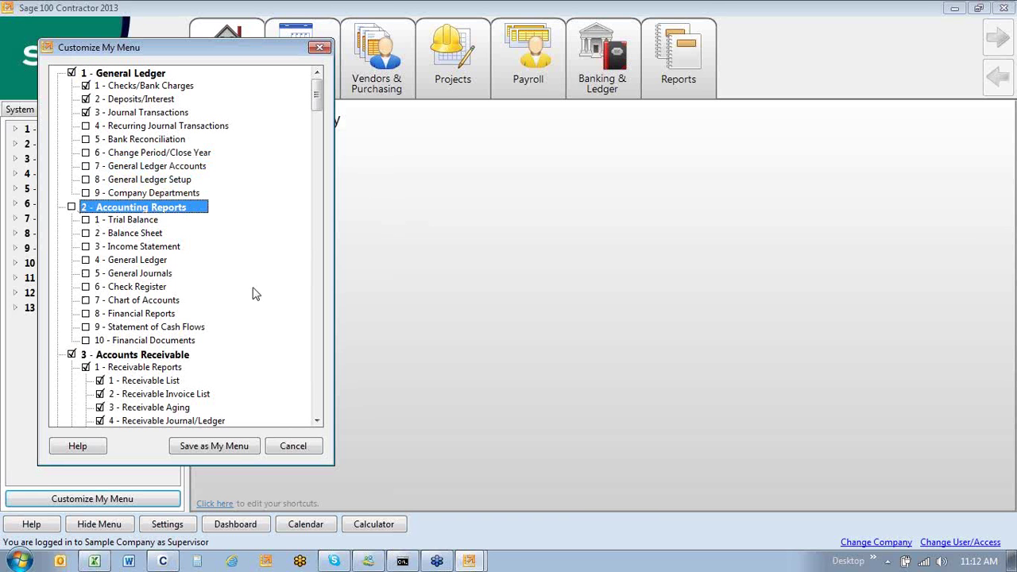
Exclude the Utilities, Equipment Management, Estimating and Scheduling groups from My Menu and save the customized menu.
{"action": "scroll", "coordinate": [254, 294], "scroll_direction": "down", "scroll_amount": 4}
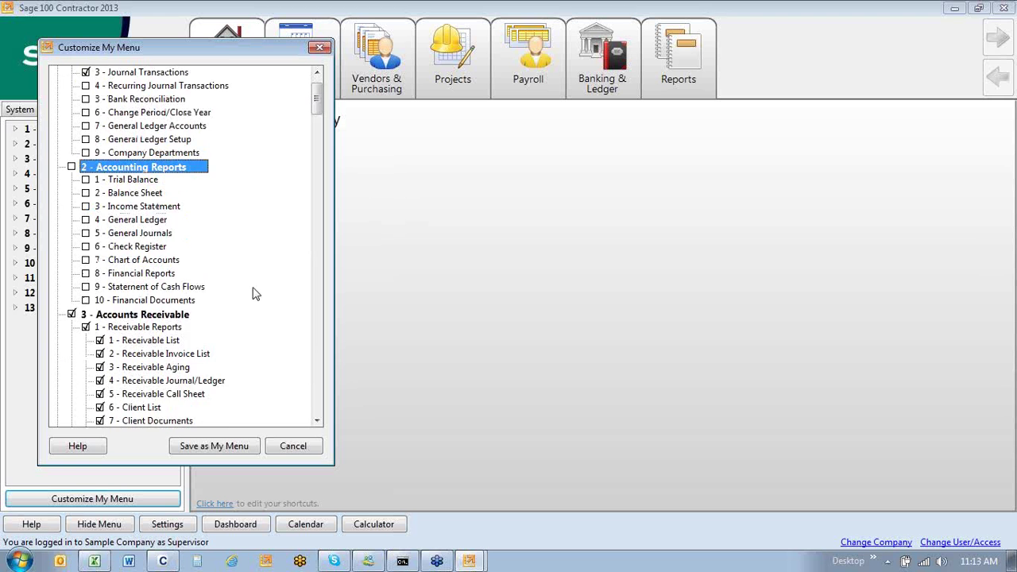
{"action": "scroll", "coordinate": [254, 294], "scroll_direction": "down", "scroll_amount": 5}
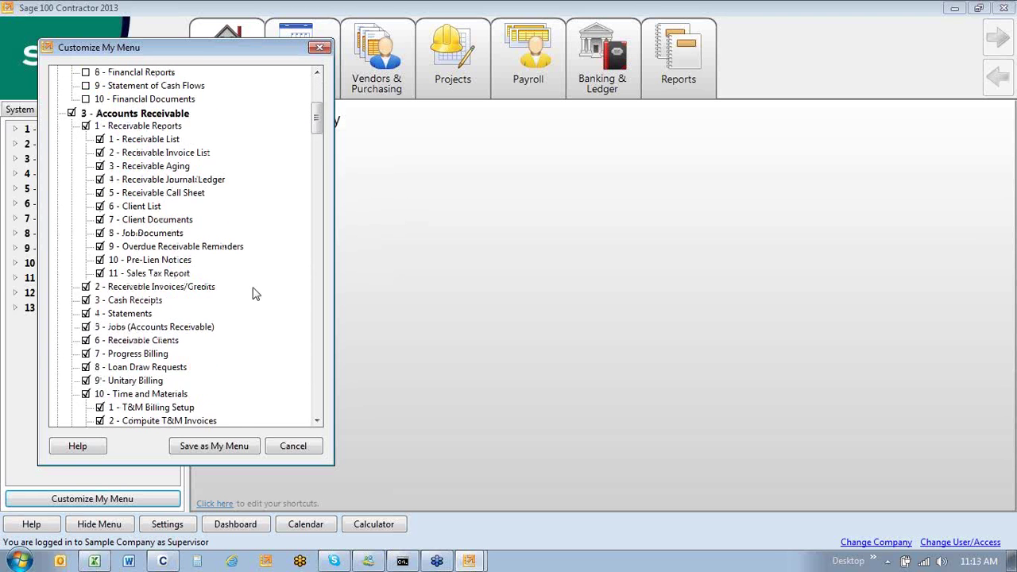
{"action": "scroll", "coordinate": [254, 294], "scroll_direction": "down", "scroll_amount": 7}
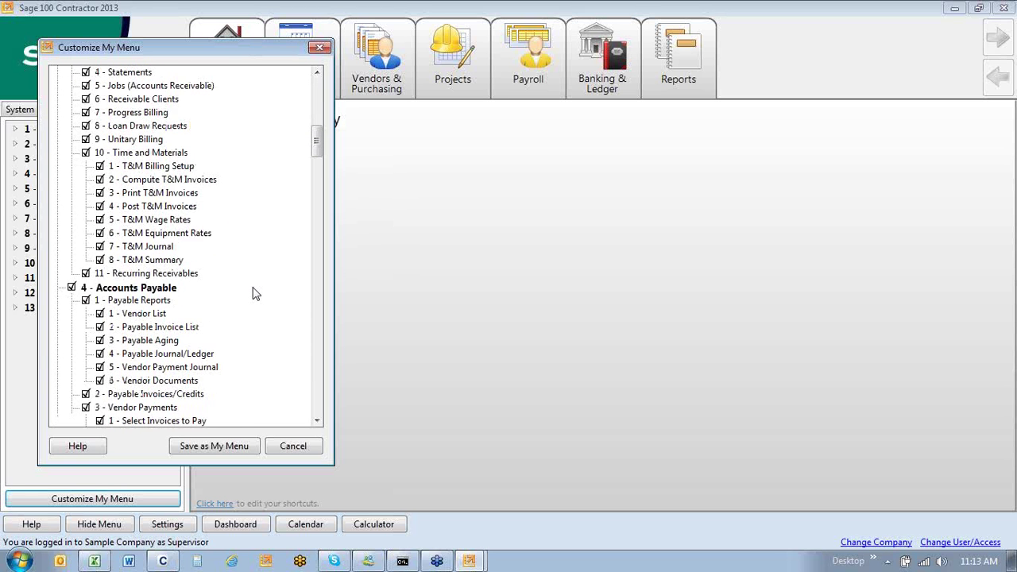
{"action": "scroll", "coordinate": [254, 294], "scroll_direction": "down", "scroll_amount": 9}
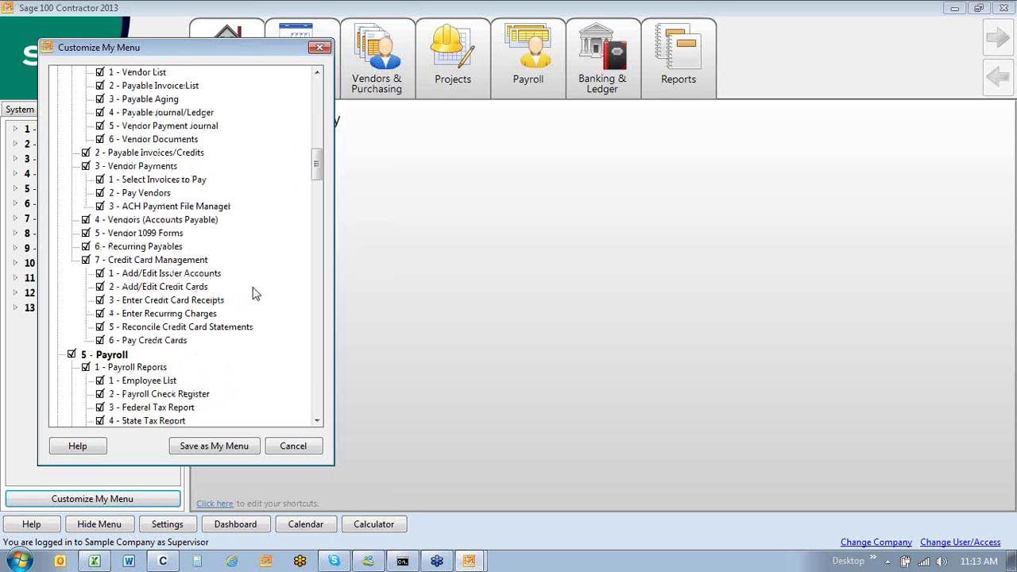
{"action": "scroll", "coordinate": [254, 294], "scroll_direction": "down", "scroll_amount": 8}
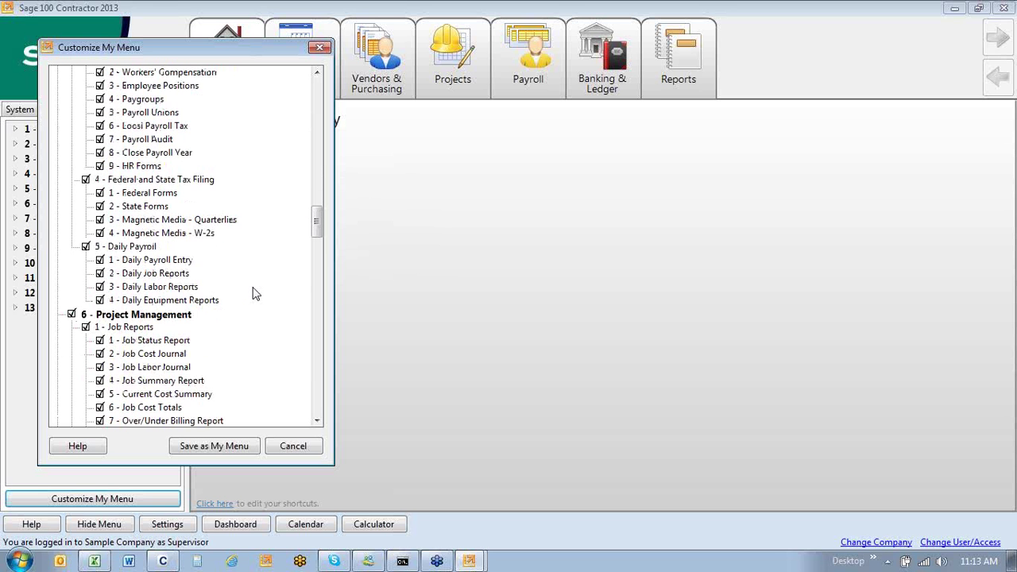
{"action": "scroll", "coordinate": [254, 294], "scroll_direction": "down", "scroll_amount": 10}
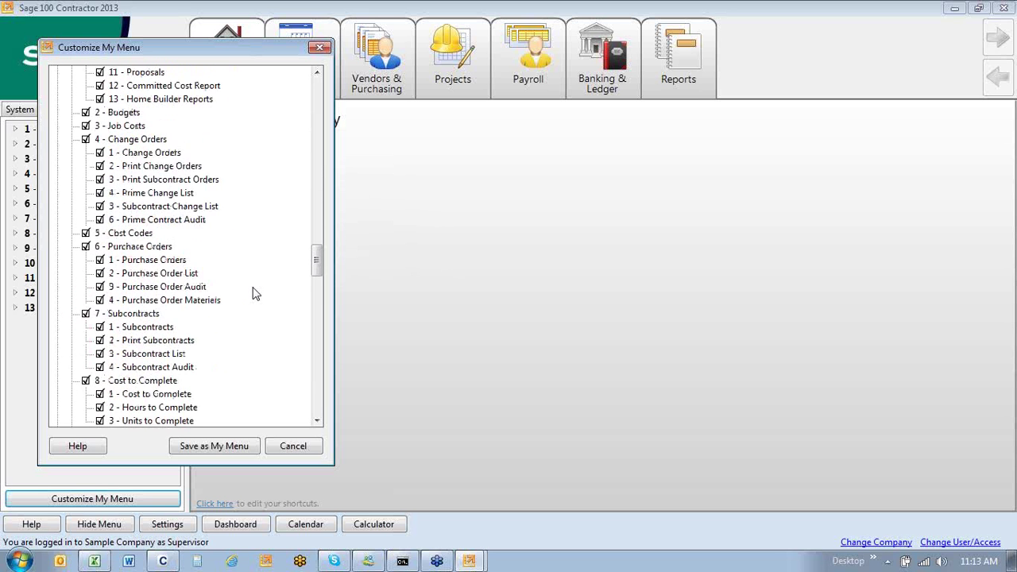
{"action": "scroll", "coordinate": [254, 294], "scroll_direction": "down", "scroll_amount": 11}
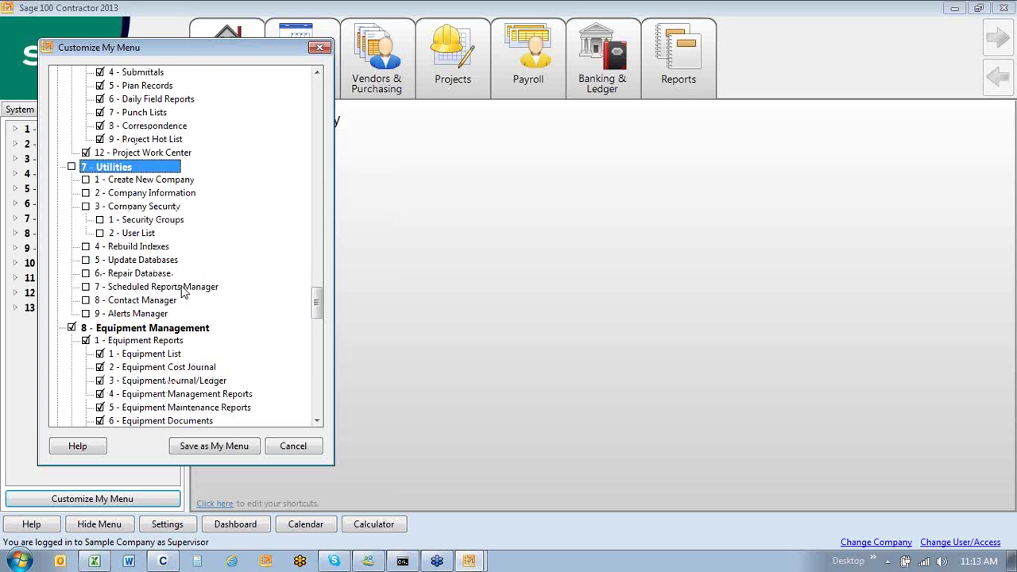
{"action": "scroll", "coordinate": [184, 293], "scroll_direction": "down", "scroll_amount": 1}
{"action": "left_click", "coordinate": [72, 288]}
{"action": "scroll", "coordinate": [268, 310], "scroll_direction": "down", "scroll_amount": 4}
{"action": "left_click", "coordinate": [72, 328]}
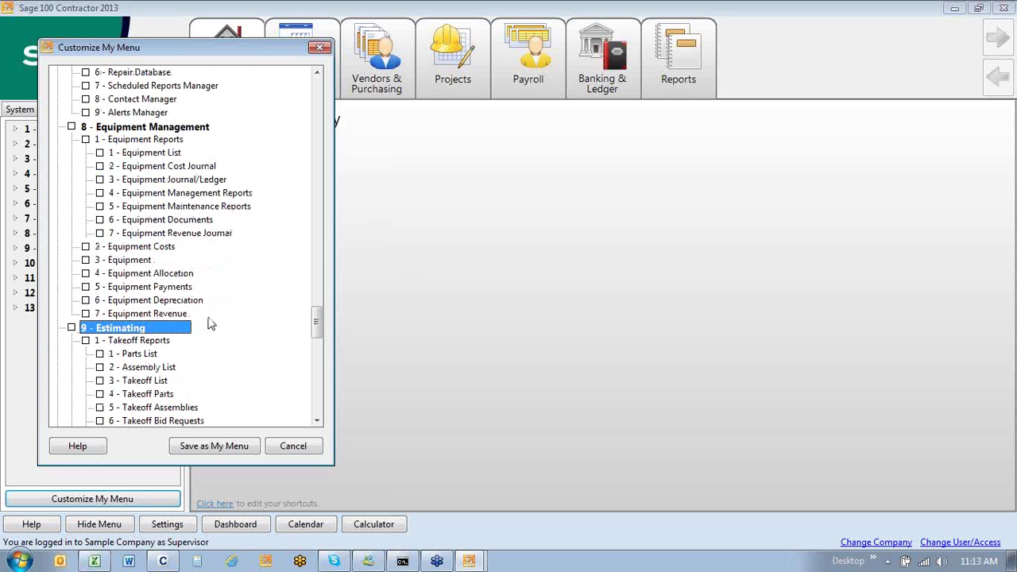
{"action": "scroll", "coordinate": [211, 323], "scroll_direction": "down", "scroll_amount": 4}
{"action": "left_click", "coordinate": [71, 408]}
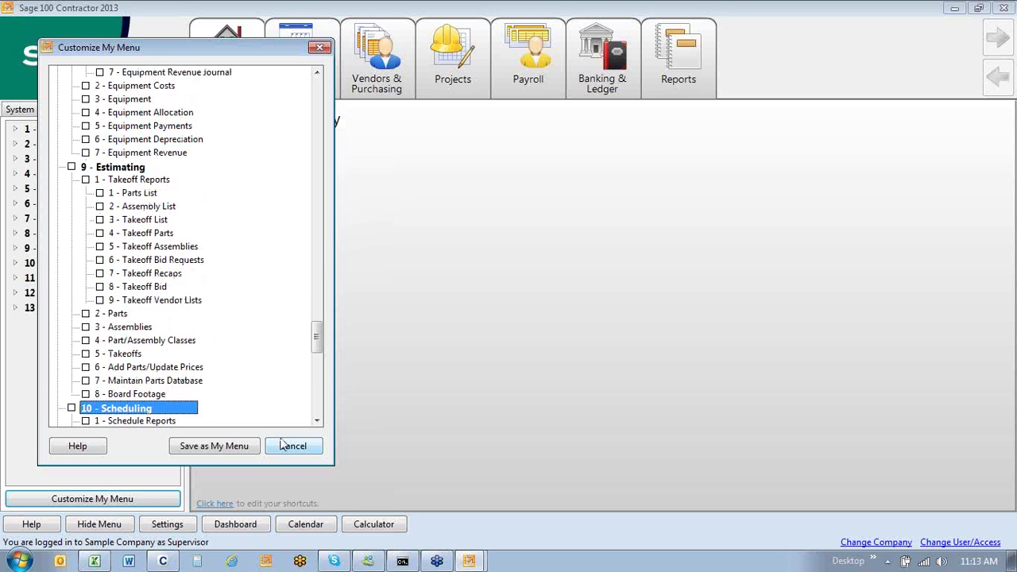
{"action": "left_click", "coordinate": [213, 446]}
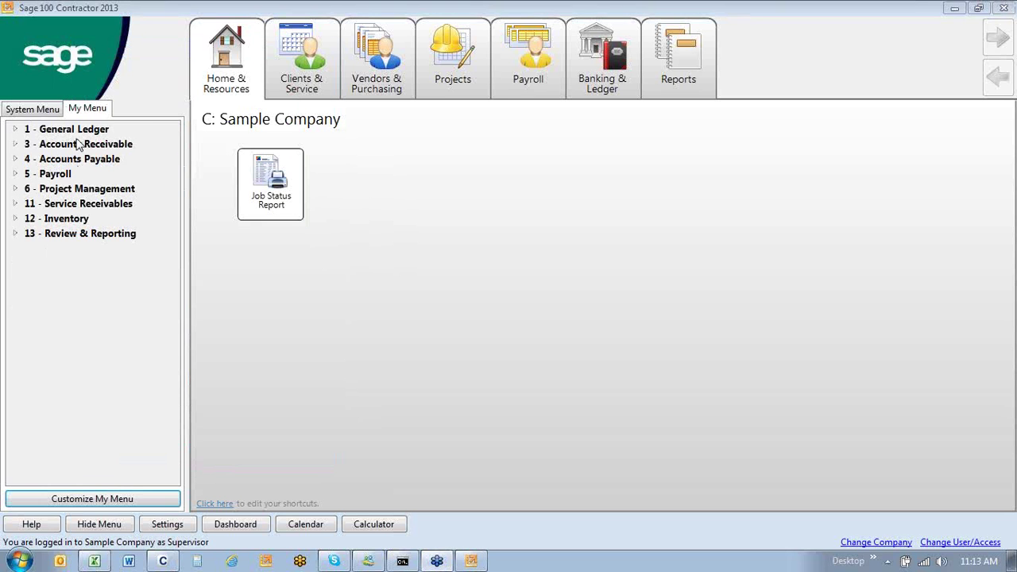
Expand General Ledger in My Menu to review its items, and return to the full System Menu.
{"action": "left_click", "coordinate": [77, 130]}
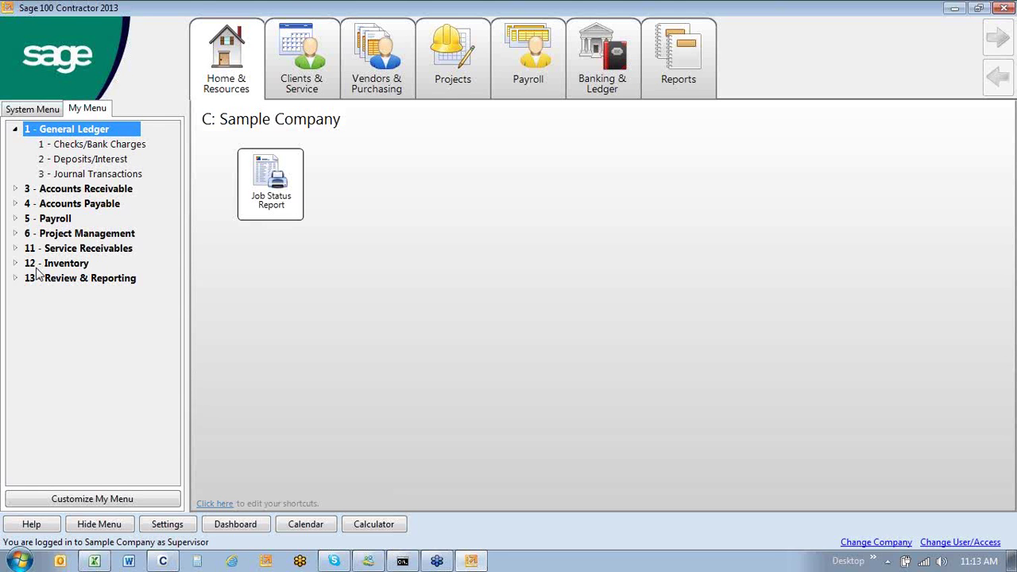
{"action": "left_click", "coordinate": [37, 110]}
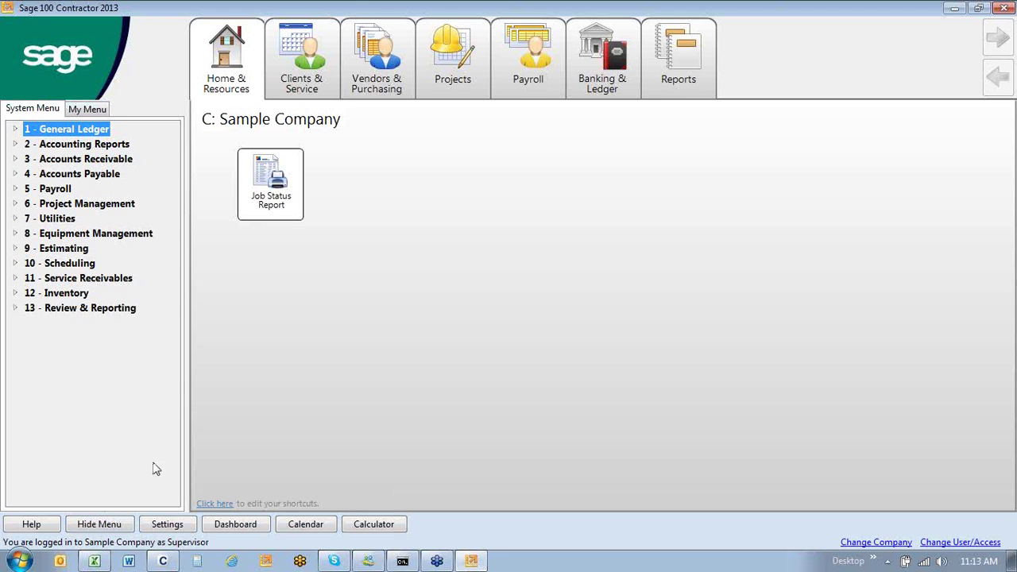
{"action": "mouse_move", "coordinate": [396, 81]}
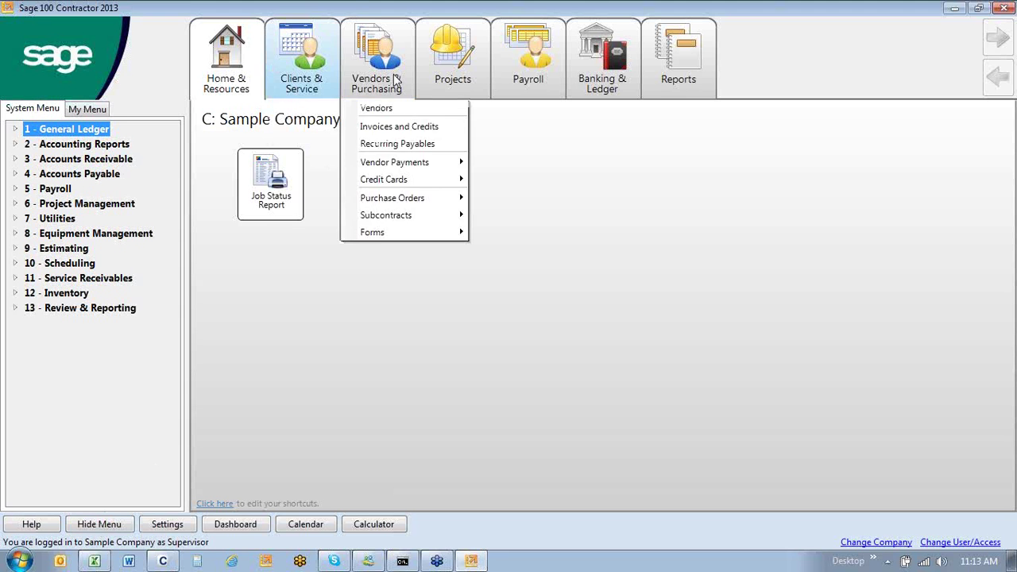
Hide the side menu, view the Clients and Service and Home and Resources pages at full width, and show the menu again.
{"action": "left_click", "coordinate": [104, 526]}
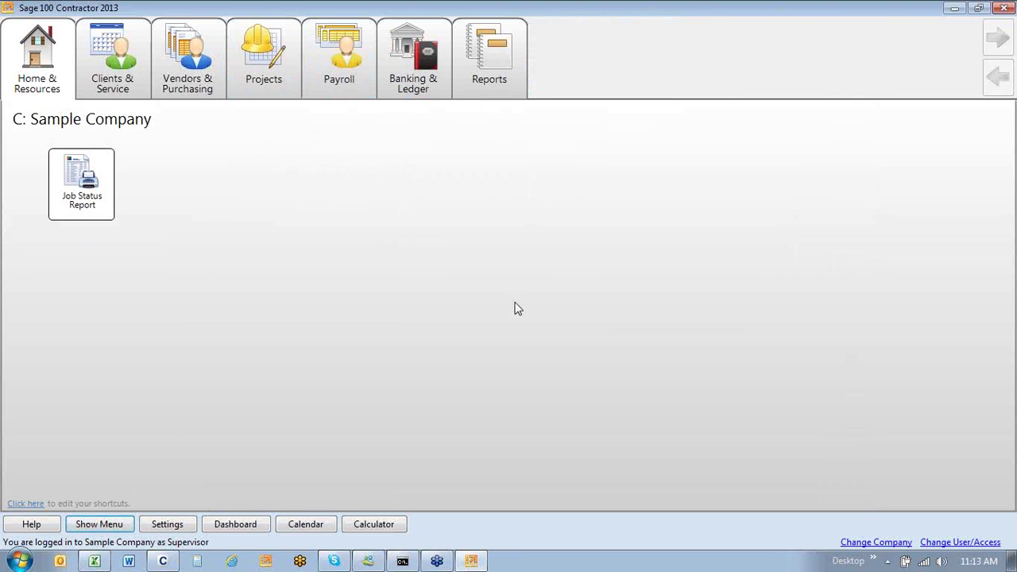
{"action": "left_click", "coordinate": [123, 85]}
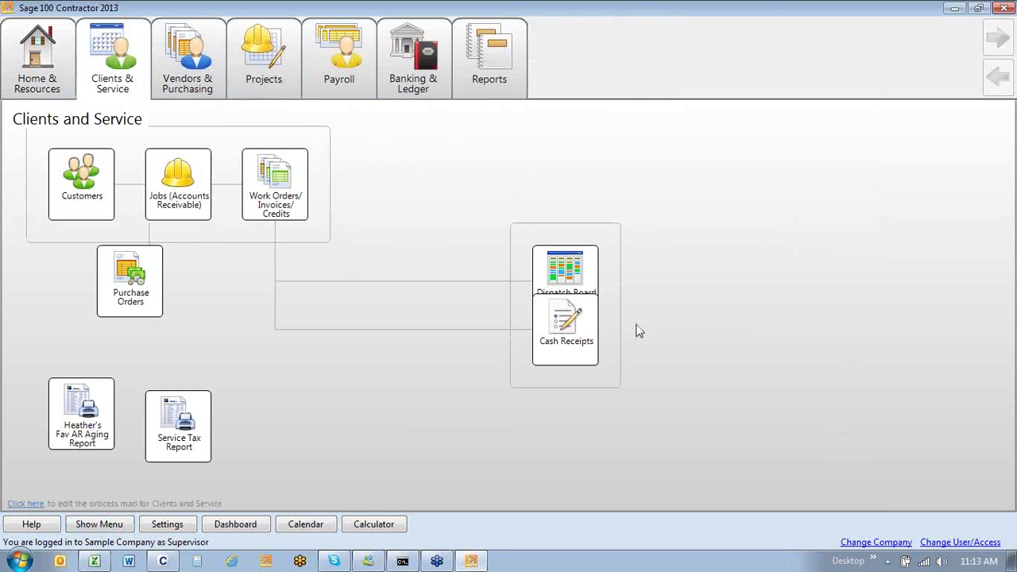
{"action": "left_click", "coordinate": [43, 94]}
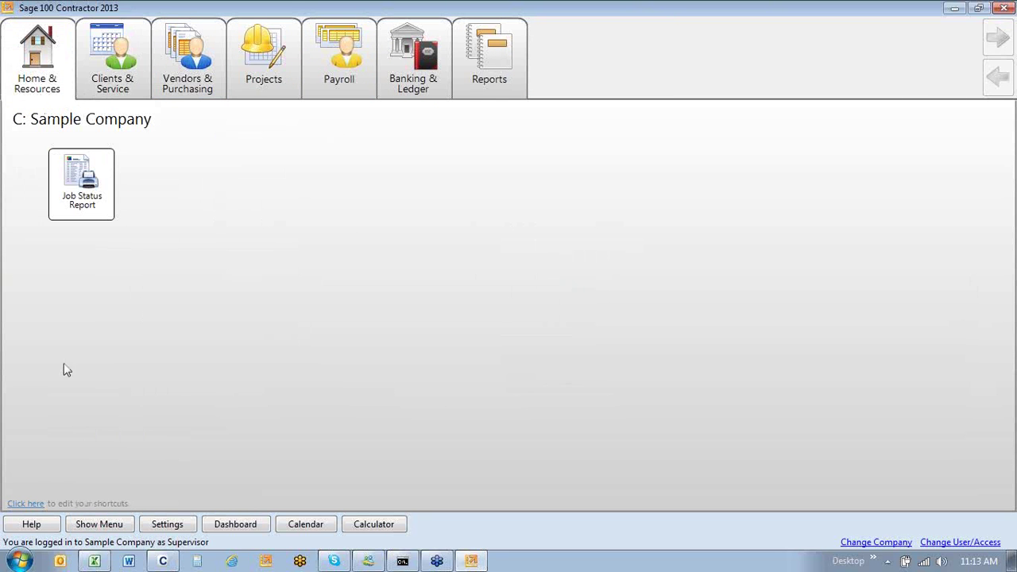
{"action": "left_click", "coordinate": [102, 525]}
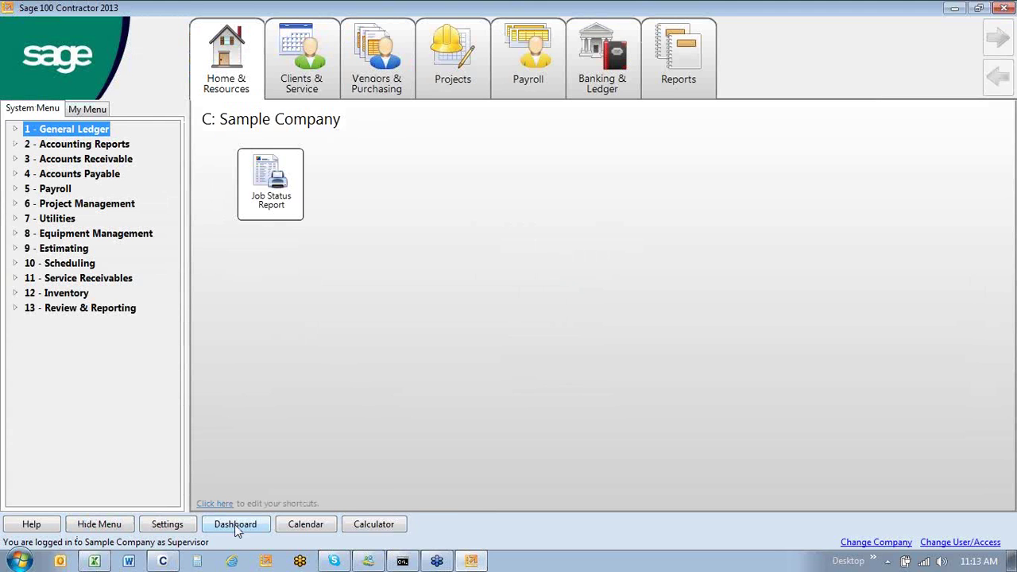
Set the Dashboard to launch automatically at login and save the display settings.
{"action": "left_click", "coordinate": [168, 524]}
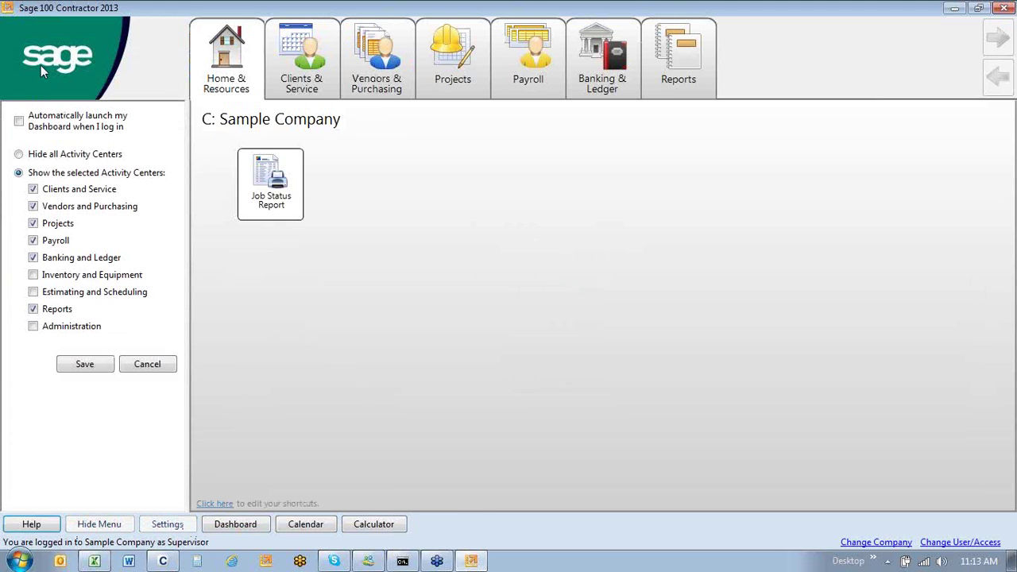
{"action": "left_click", "coordinate": [19, 121]}
{"action": "left_click", "coordinate": [104, 366]}
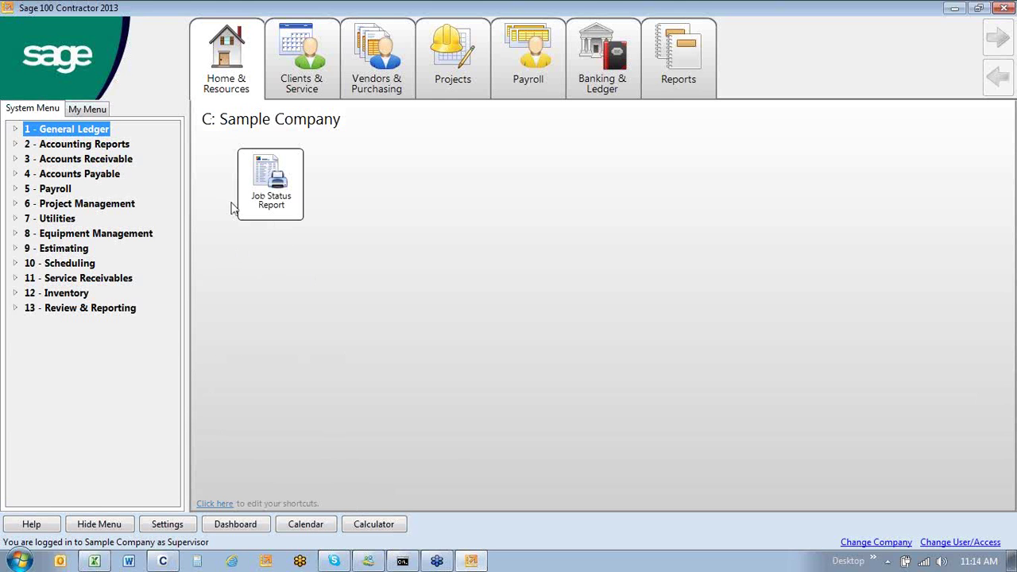
View the company Calendar and close it, and look through the Home and Resources options.
{"action": "left_click", "coordinate": [330, 530]}
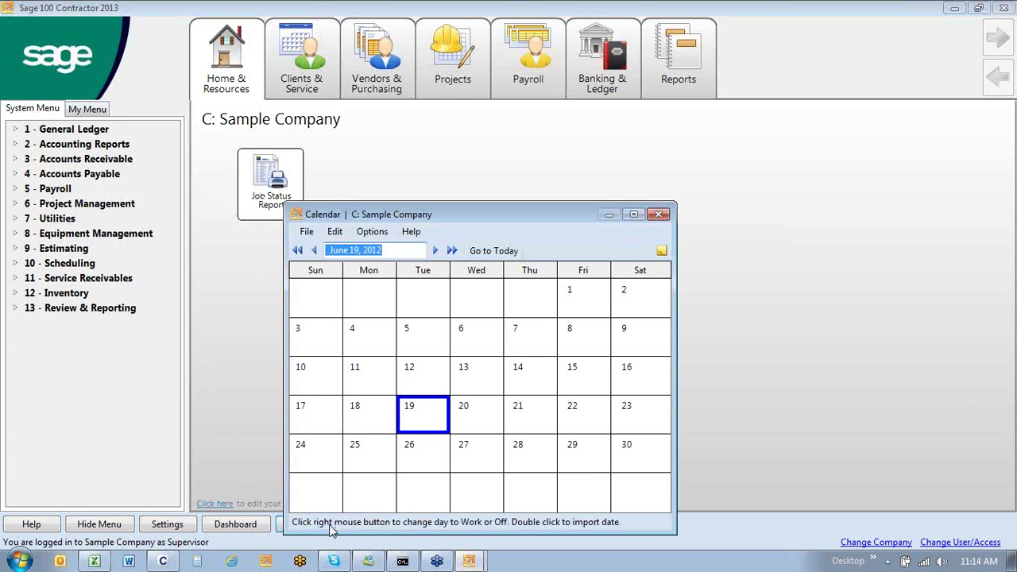
{"action": "left_click", "coordinate": [658, 214]}
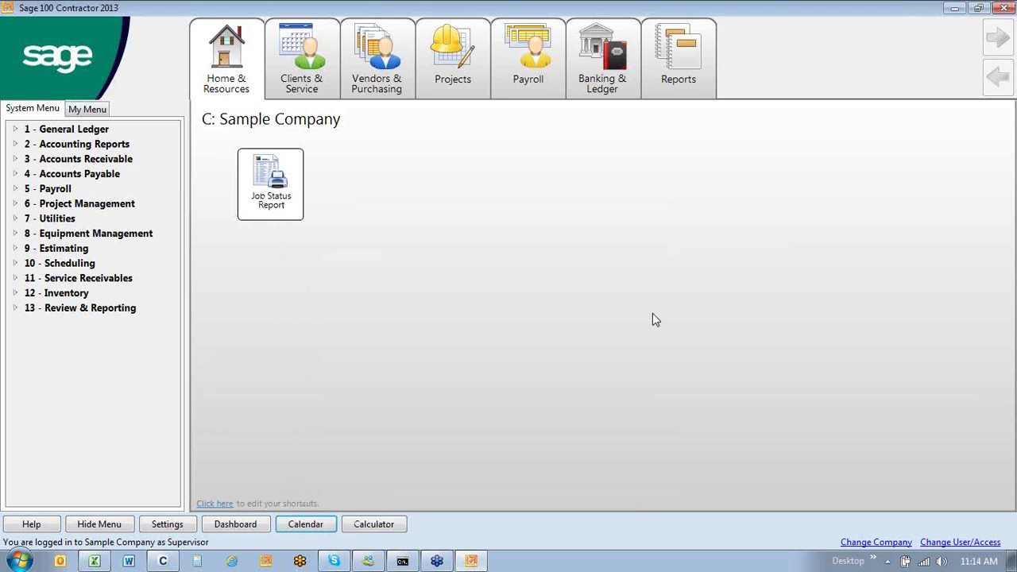
{"action": "left_click", "coordinate": [219, 91]}
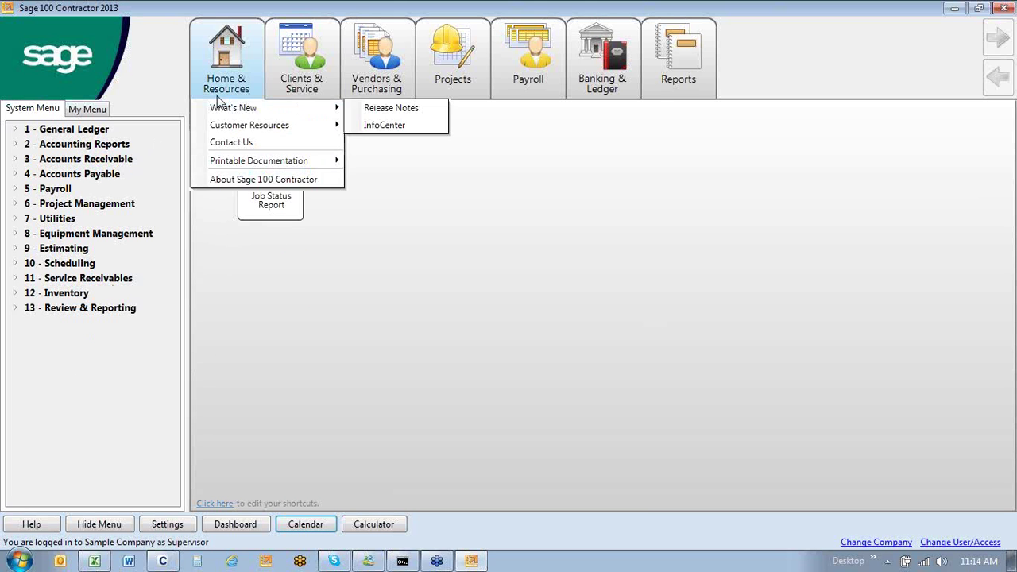
{"action": "left_click", "coordinate": [764, 67]}
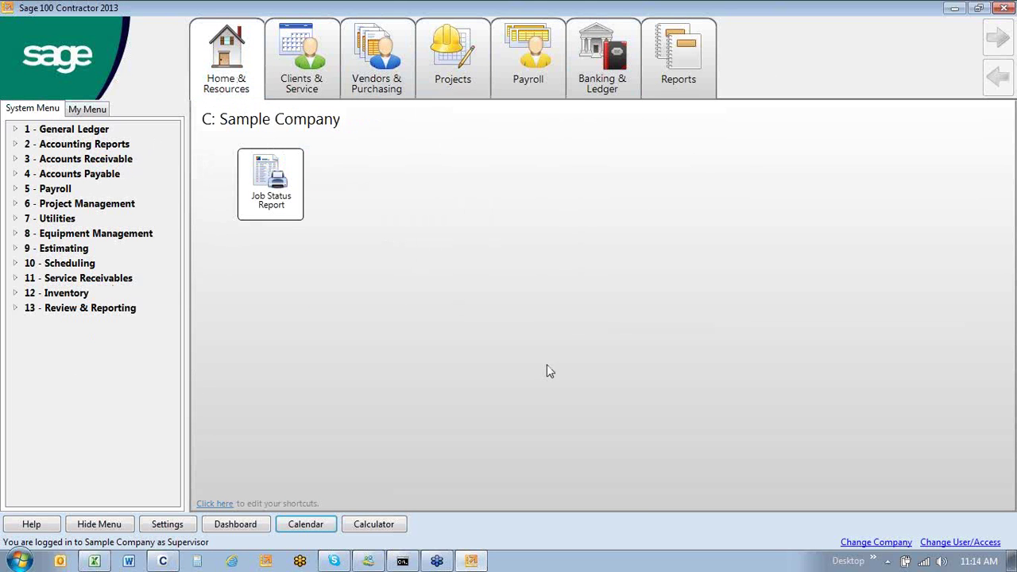
Hide all Activity Centers and save the display settings, and restore the selected Activity Centers with another save.
{"action": "left_click", "coordinate": [172, 528]}
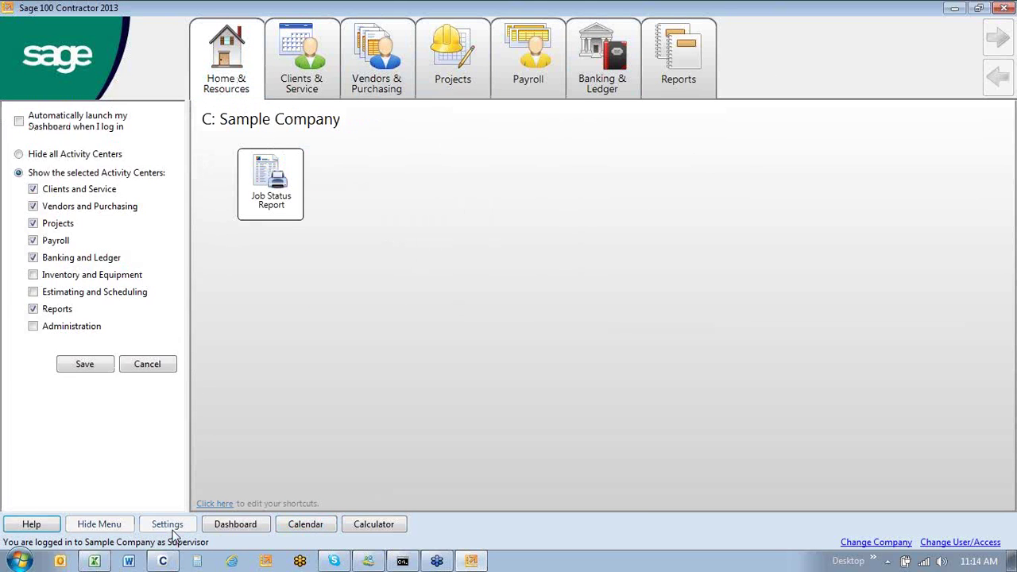
{"action": "left_click", "coordinate": [63, 158]}
{"action": "left_click", "coordinate": [80, 367]}
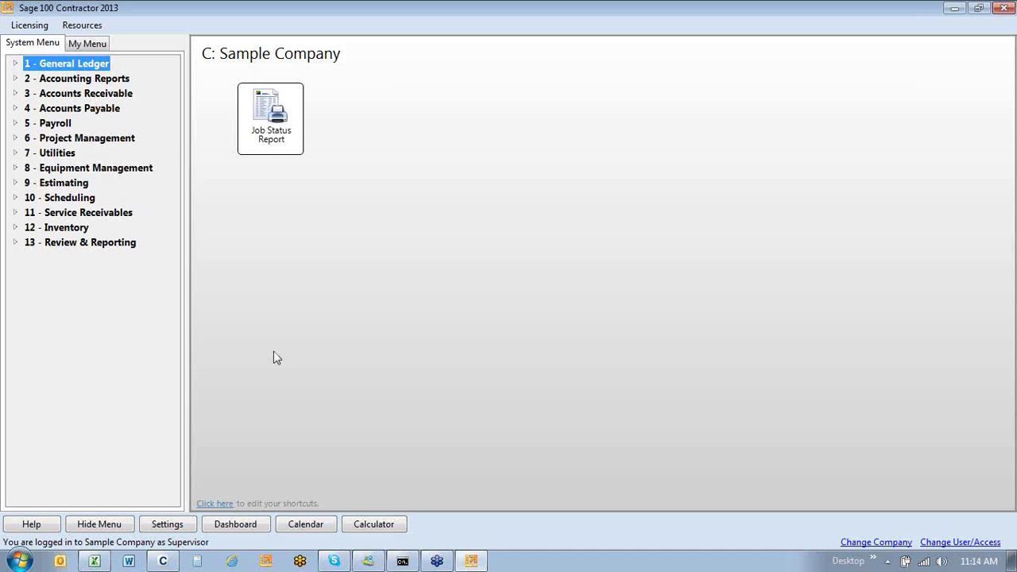
{"action": "left_click", "coordinate": [171, 525]}
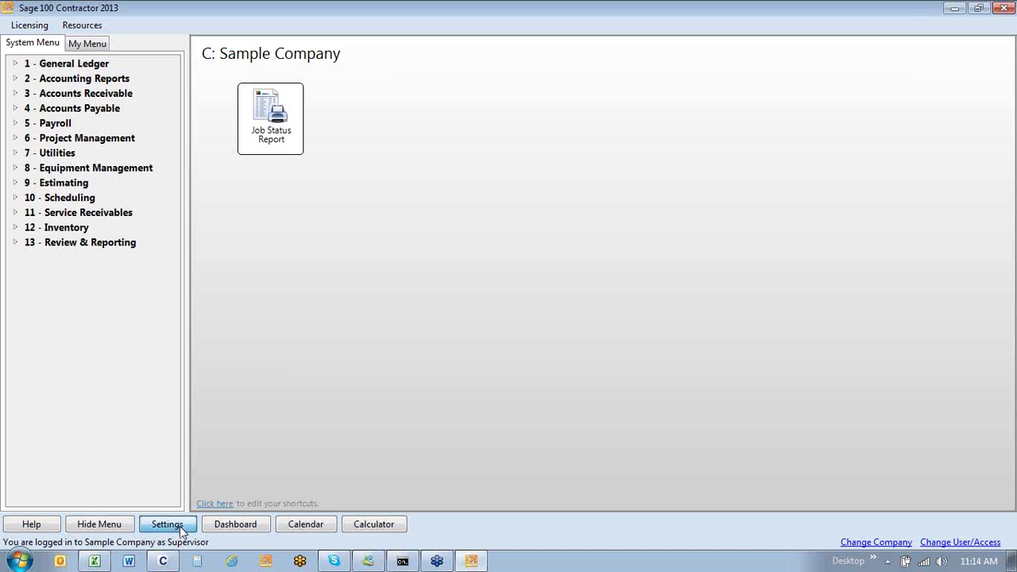
{"action": "left_click", "coordinate": [62, 108]}
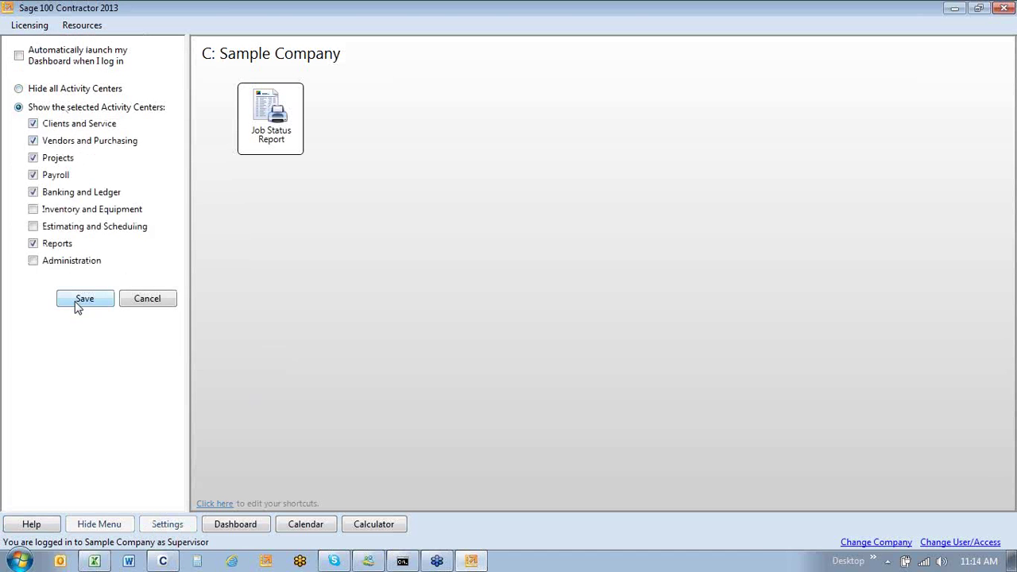
{"action": "left_click", "coordinate": [84, 300]}
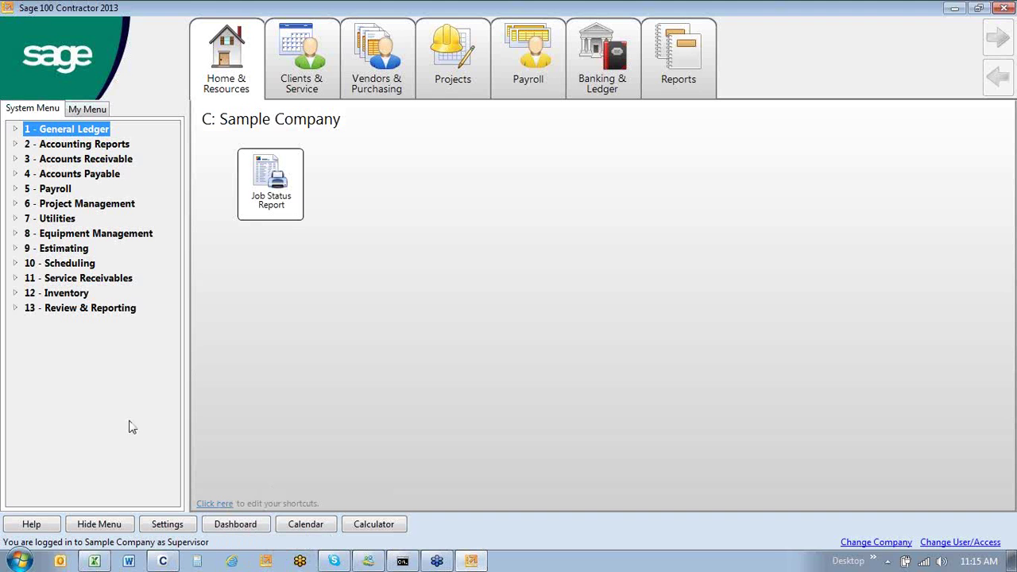
View the Search Reports window from Review & Reporting in the System Menu and close it.
{"action": "left_click", "coordinate": [90, 309]}
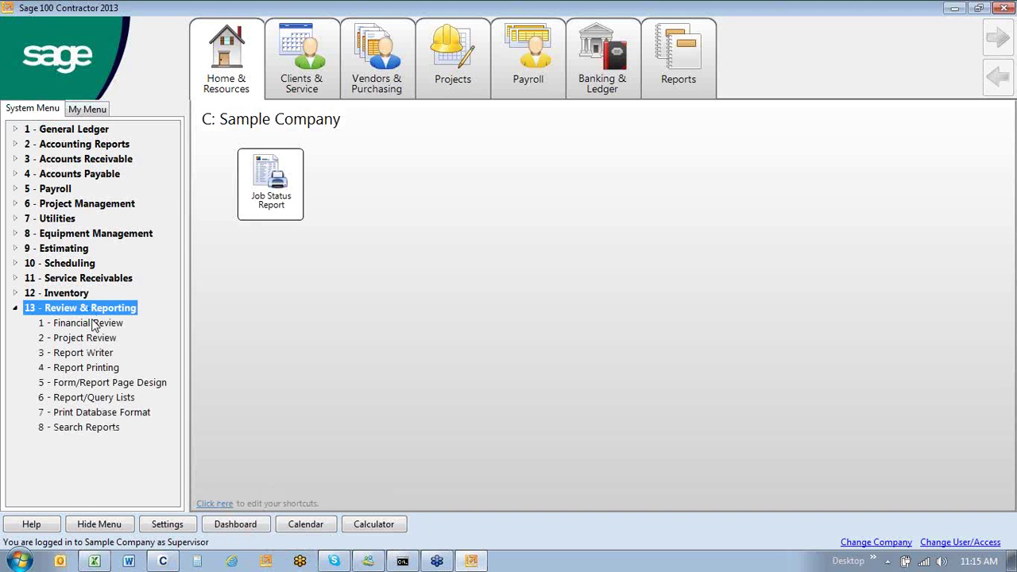
{"action": "left_click", "coordinate": [86, 429]}
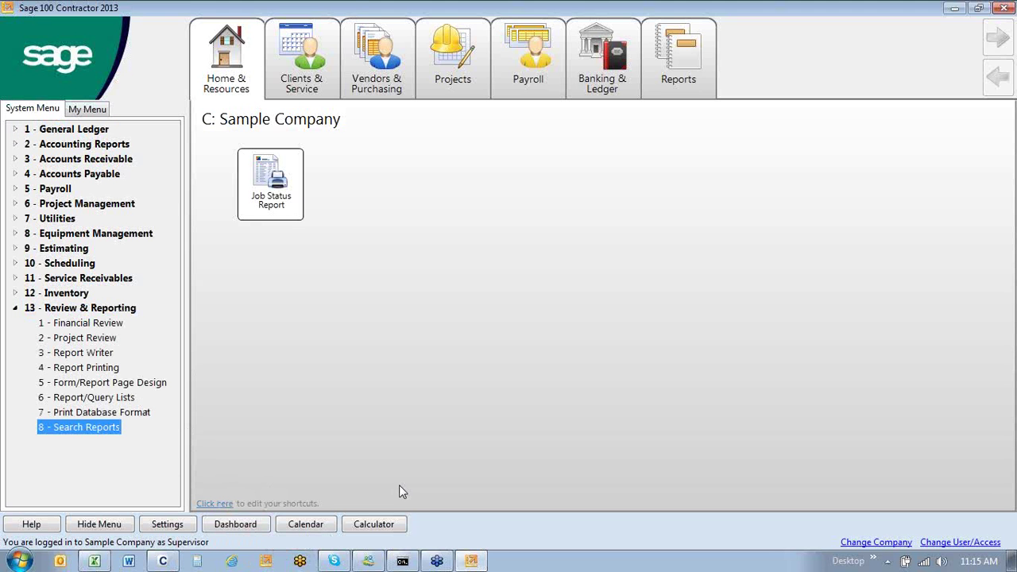
{"action": "double_click", "coordinate": [95, 429]}
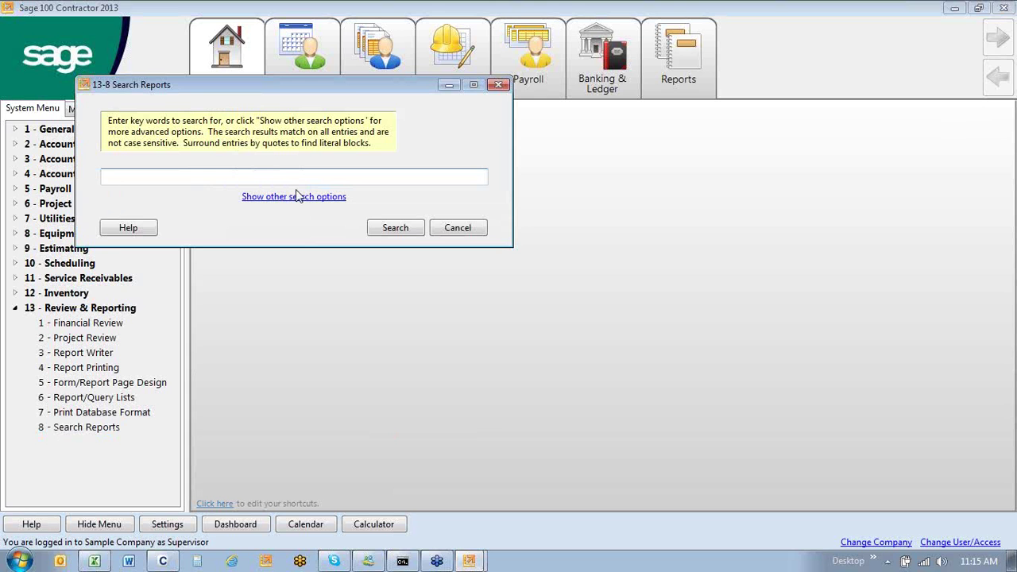
{"action": "left_click", "coordinate": [500, 86]}
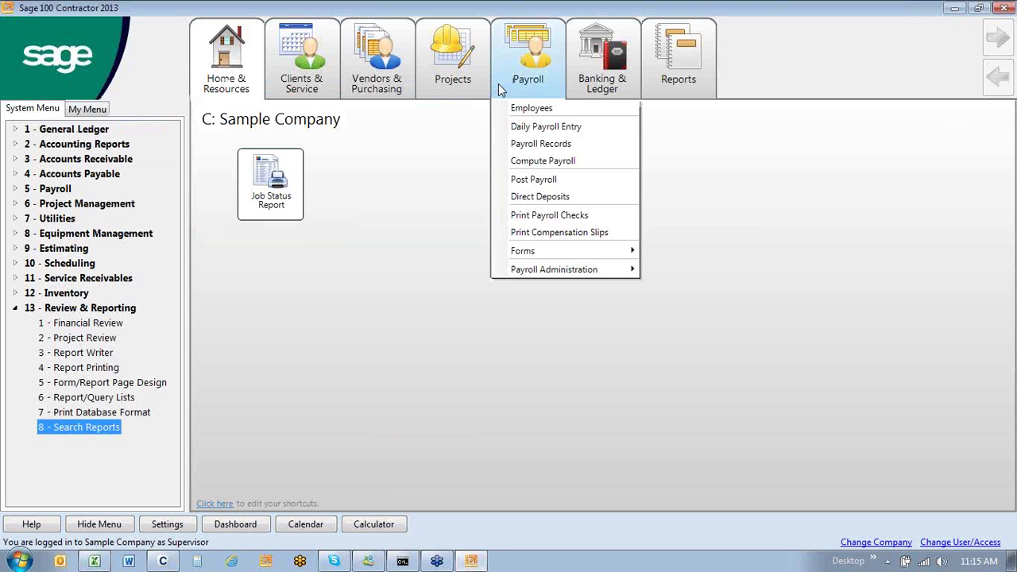
Look through the Projects, Payroll and other Activity Center options, and show the Banking and Ledger process map.
{"action": "mouse_move", "coordinate": [674, 87]}
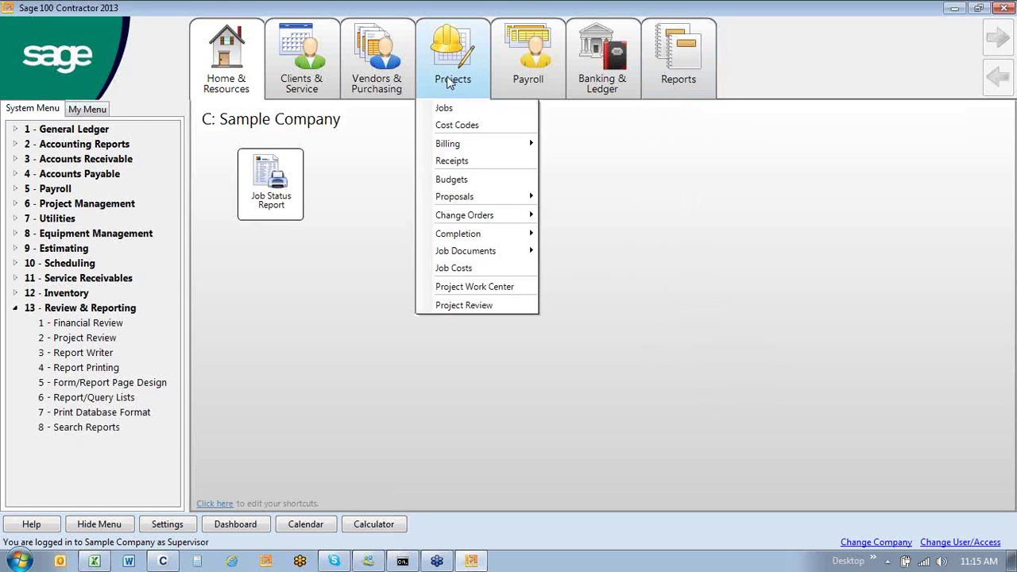
{"action": "mouse_move", "coordinate": [395, 76]}
{"action": "mouse_move", "coordinate": [554, 77]}
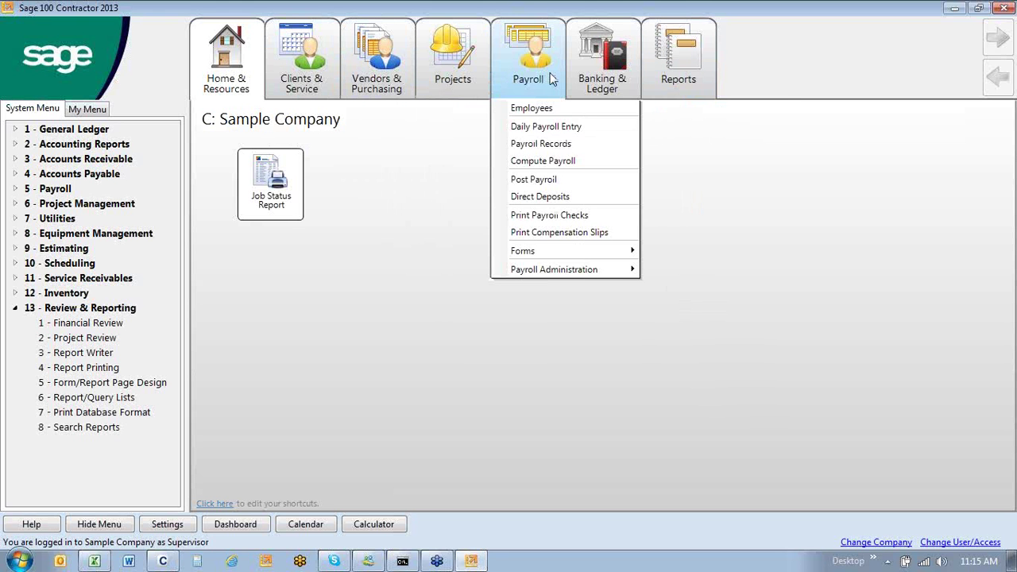
{"action": "mouse_move", "coordinate": [587, 78]}
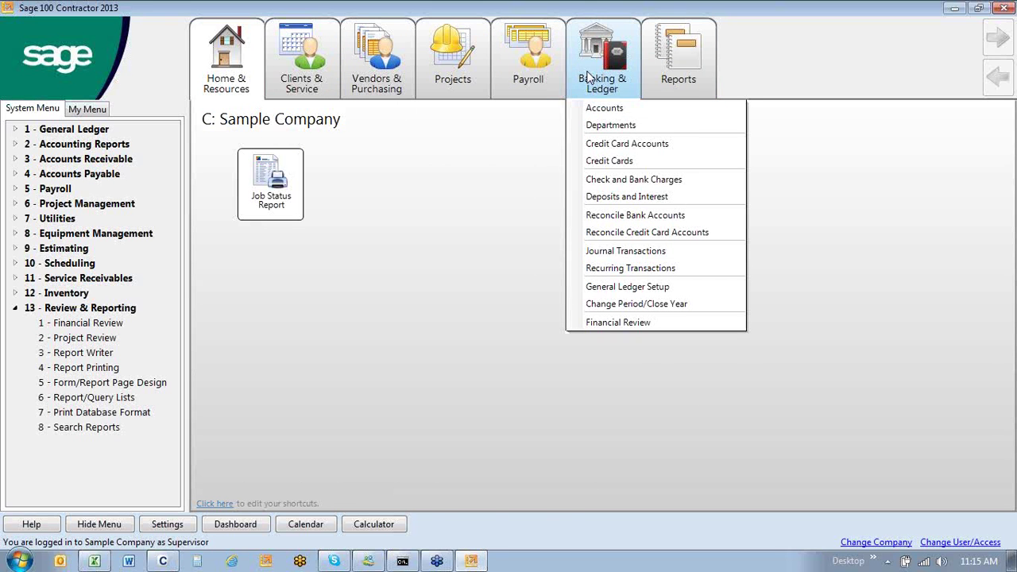
{"action": "left_click", "coordinate": [588, 77]}
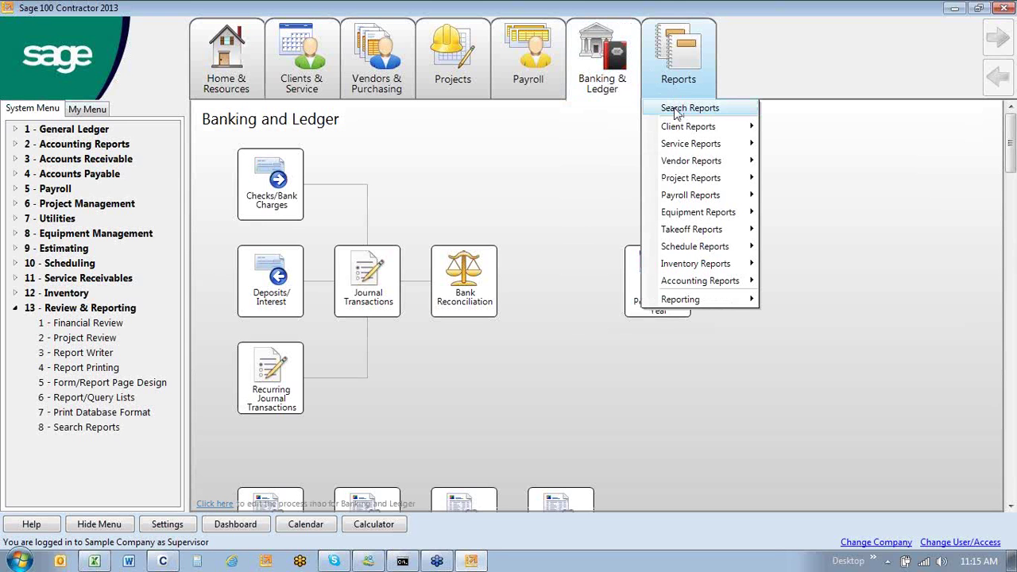
Search the reports for "payroll" from the Reports Activity Center, preview the Job Record report and close the results.
{"action": "left_click", "coordinate": [673, 110]}
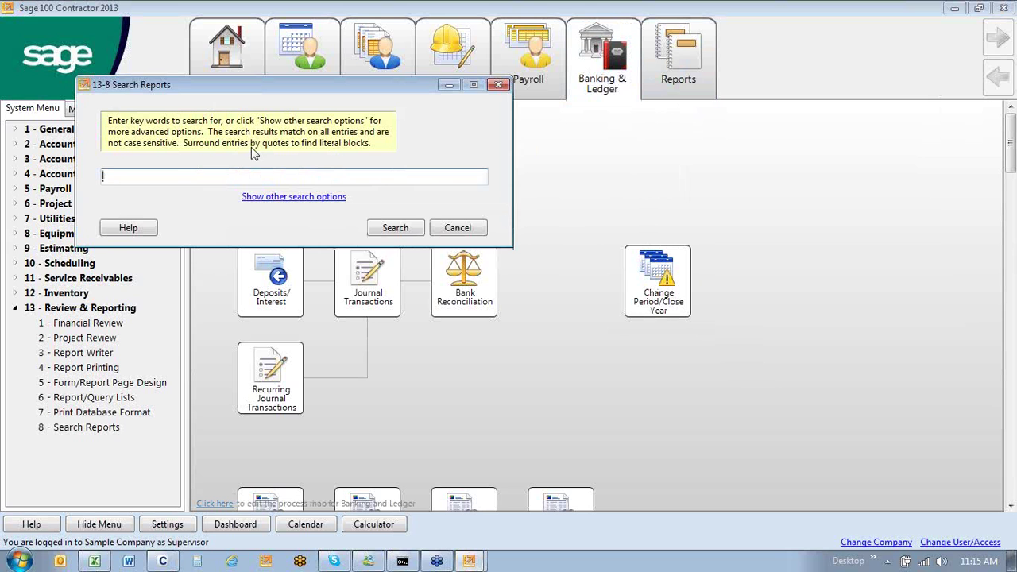
{"action": "type", "text": "payroll"}
{"action": "key", "text": "Return"}
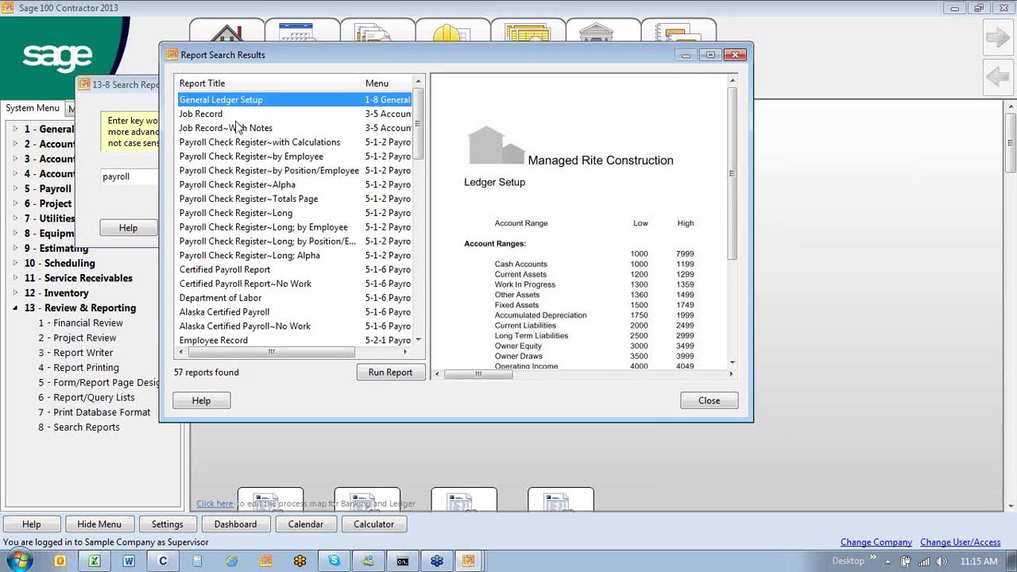
{"action": "left_click", "coordinate": [236, 116]}
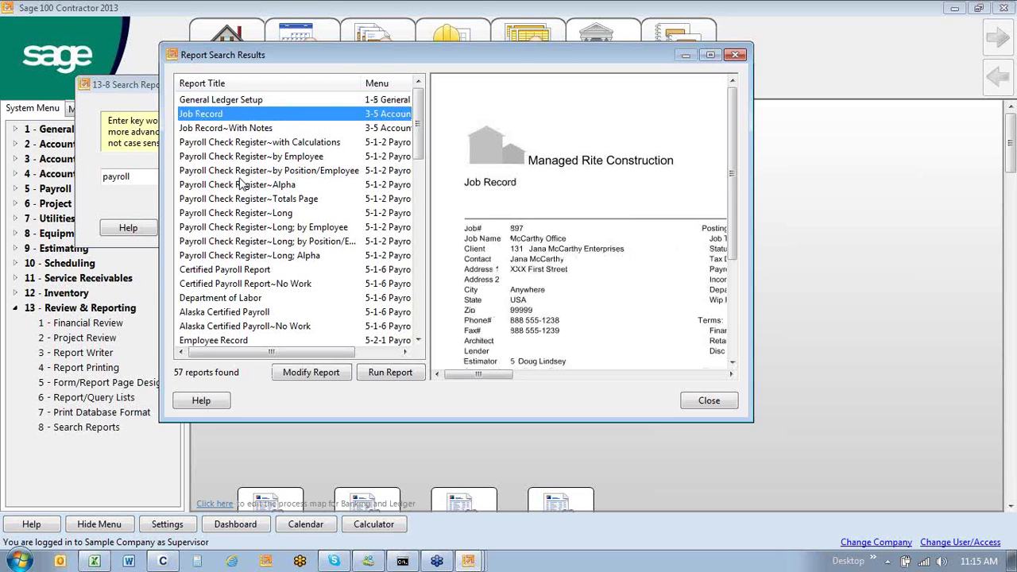
{"action": "left_click", "coordinate": [691, 404]}
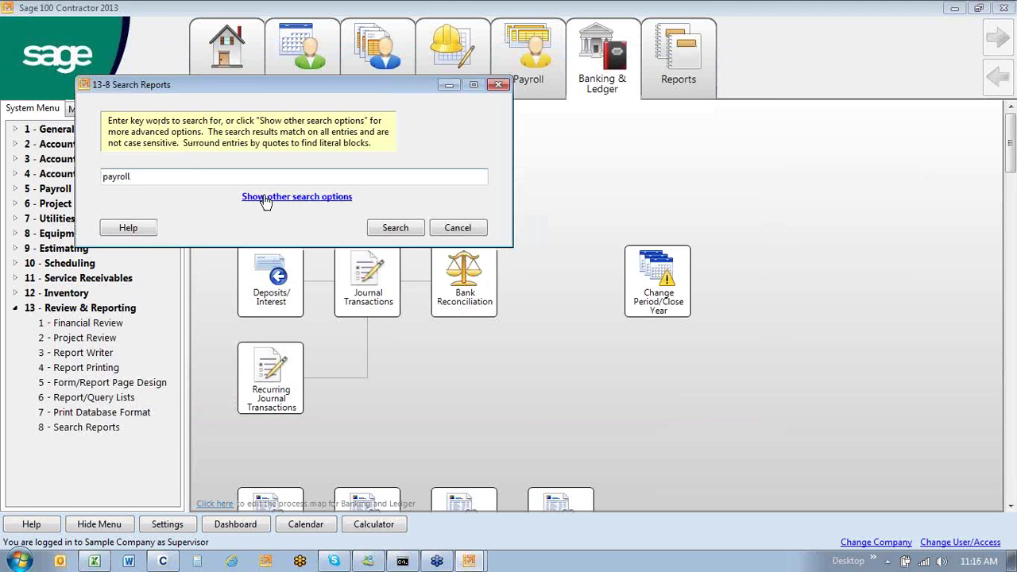
Show the other search options, limit the report search to the Payroll program area, review the data tables and run the search.
{"action": "left_click", "coordinate": [265, 198]}
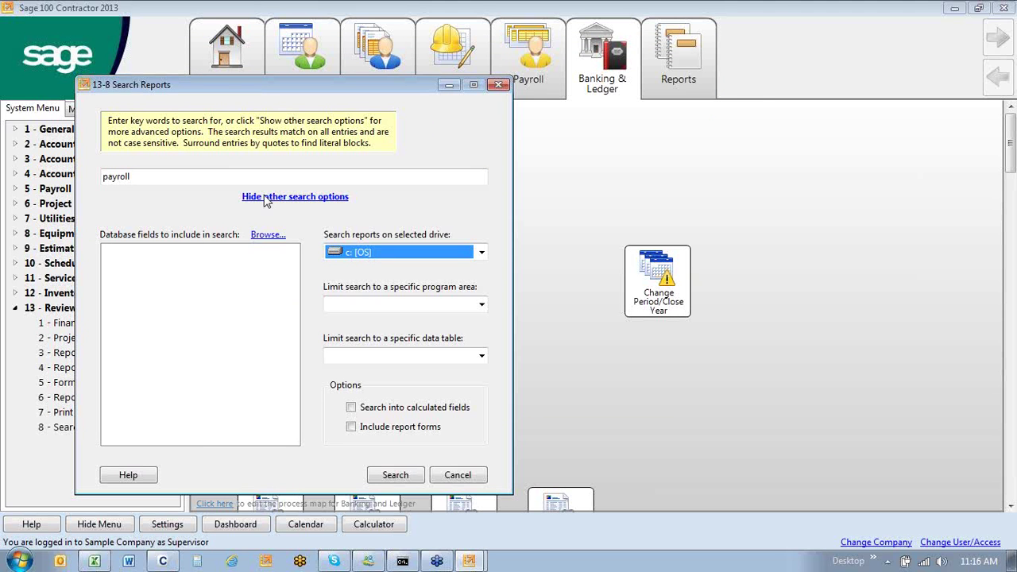
{"action": "left_click", "coordinate": [209, 176]}
{"action": "left_click", "coordinate": [402, 306]}
{"action": "left_click", "coordinate": [481, 305]}
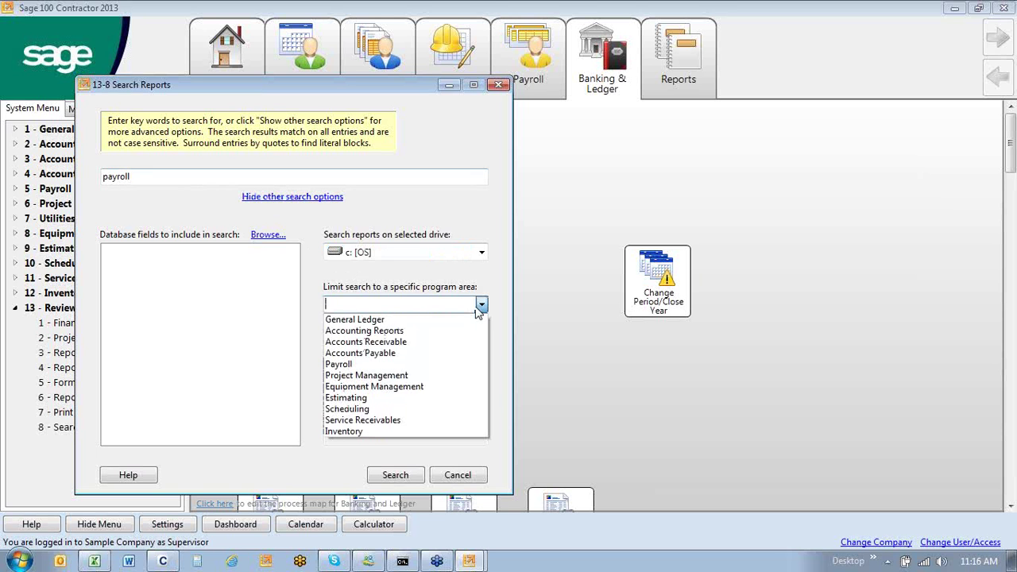
{"action": "left_click", "coordinate": [358, 365]}
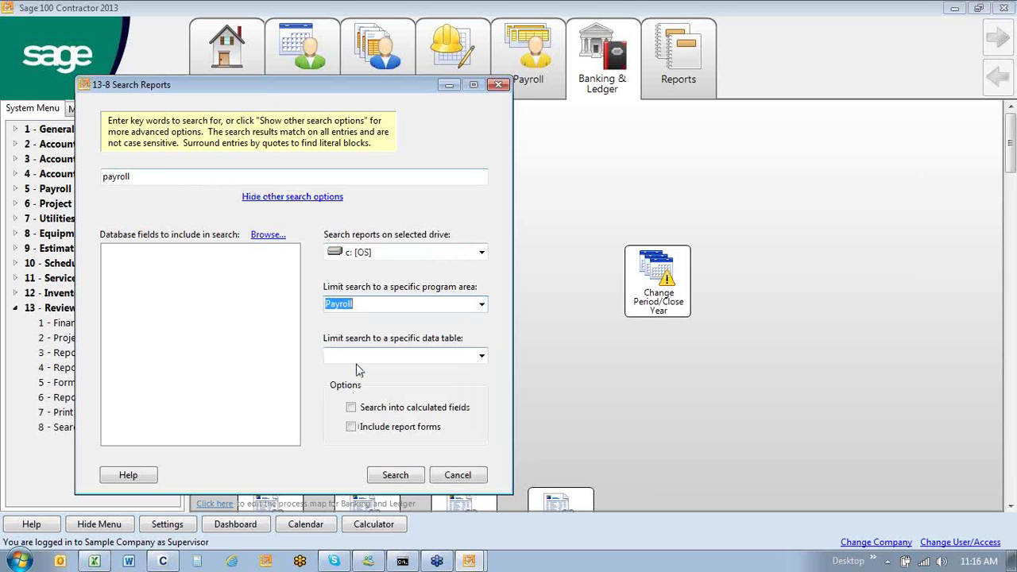
{"action": "left_click", "coordinate": [482, 358]}
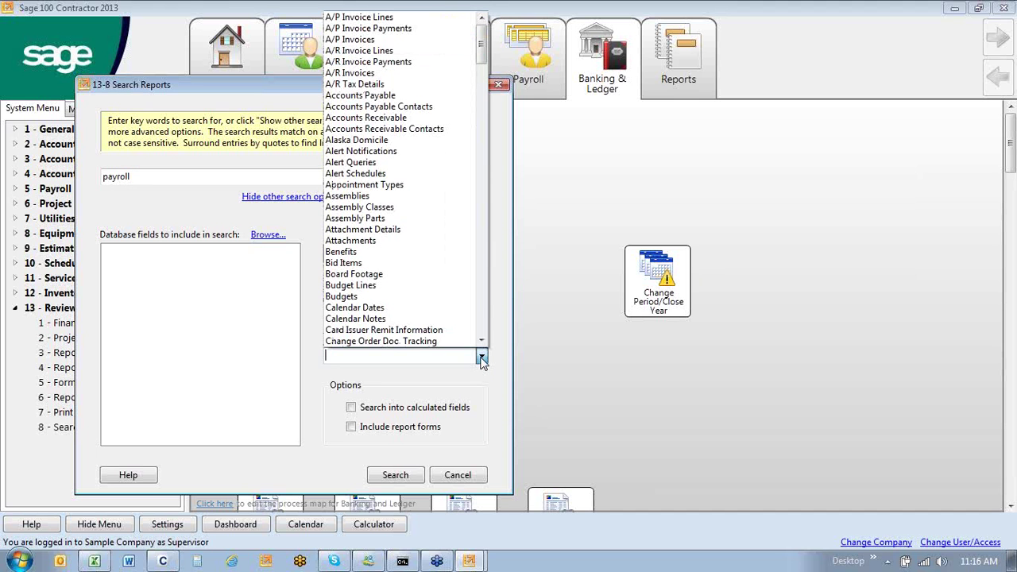
{"action": "left_click", "coordinate": [480, 396]}
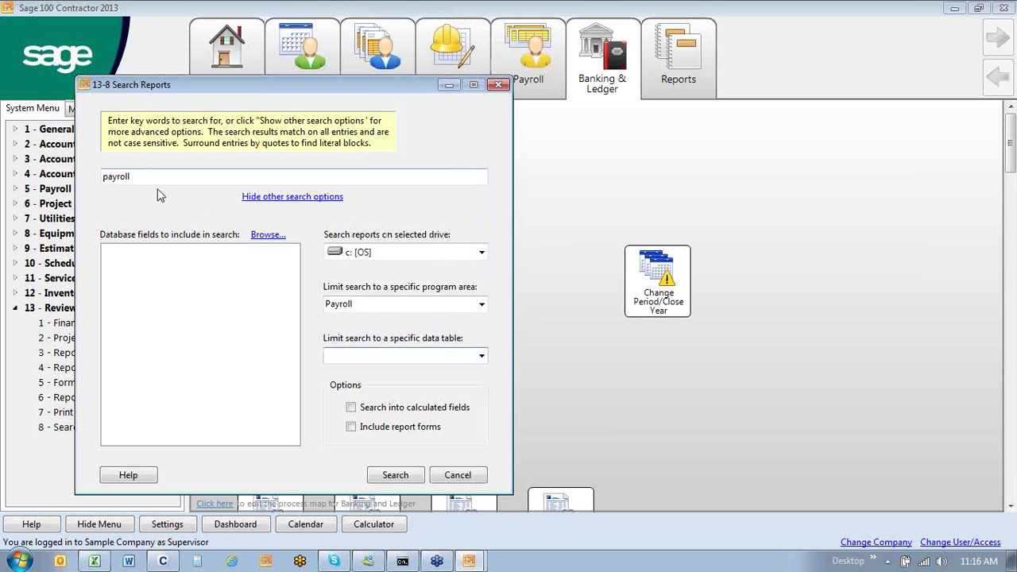
{"action": "left_click", "coordinate": [377, 477]}
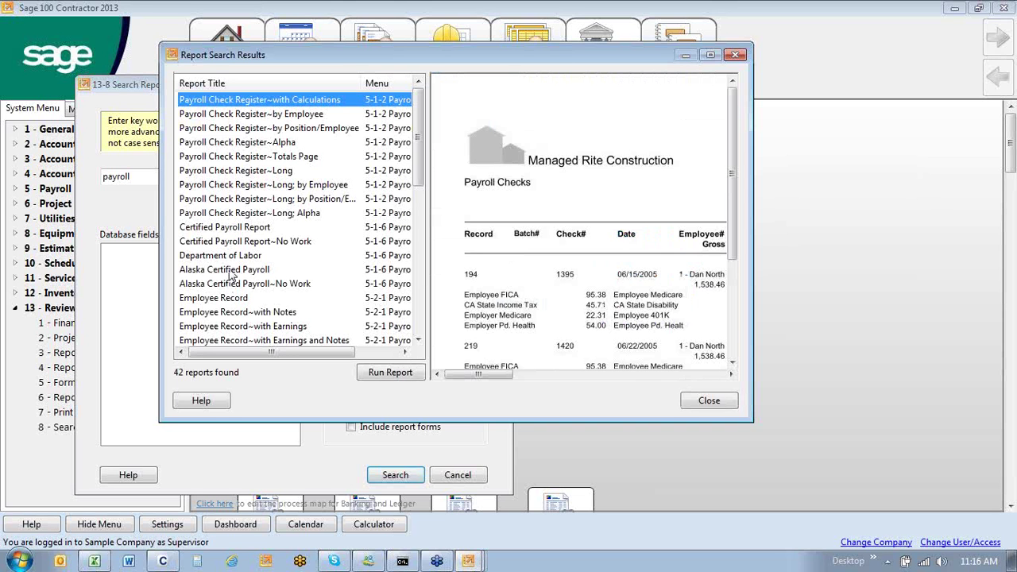
Open Payroll Check Register~by Employee for printing, review where its shortcut can be created, and close all the report windows.
{"action": "left_click", "coordinate": [251, 115]}
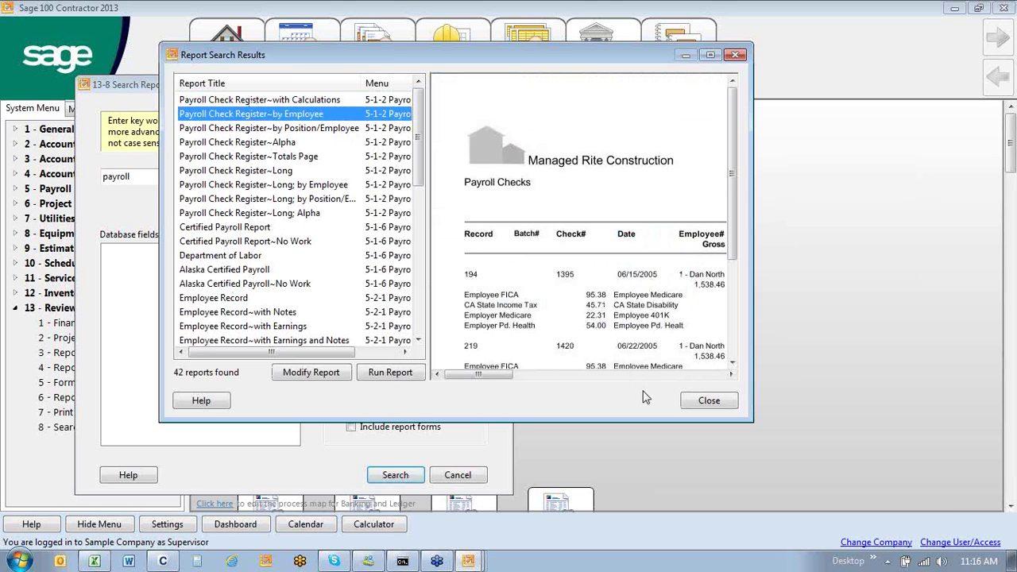
{"action": "left_click", "coordinate": [390, 373]}
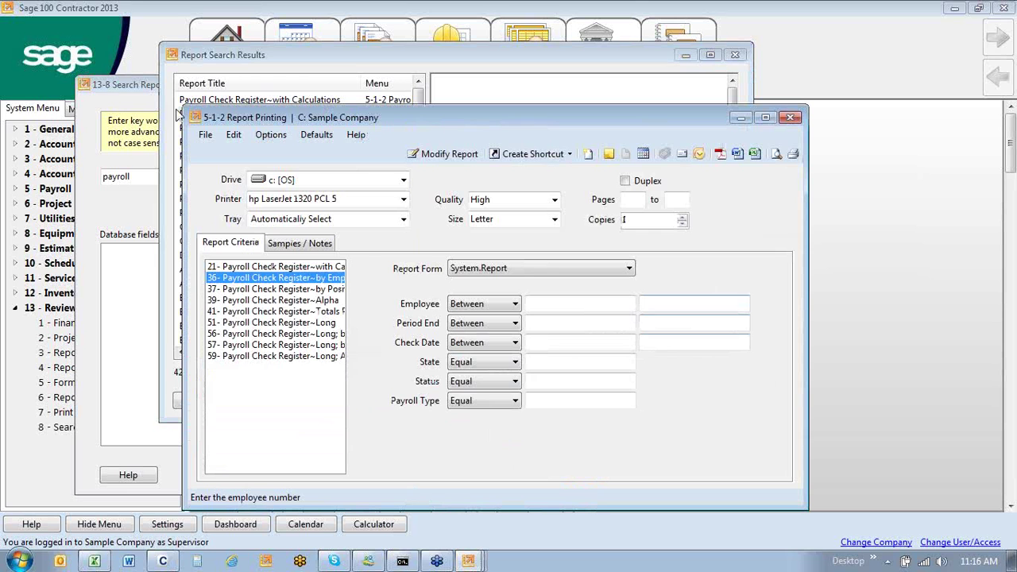
{"action": "left_click", "coordinate": [547, 159]}
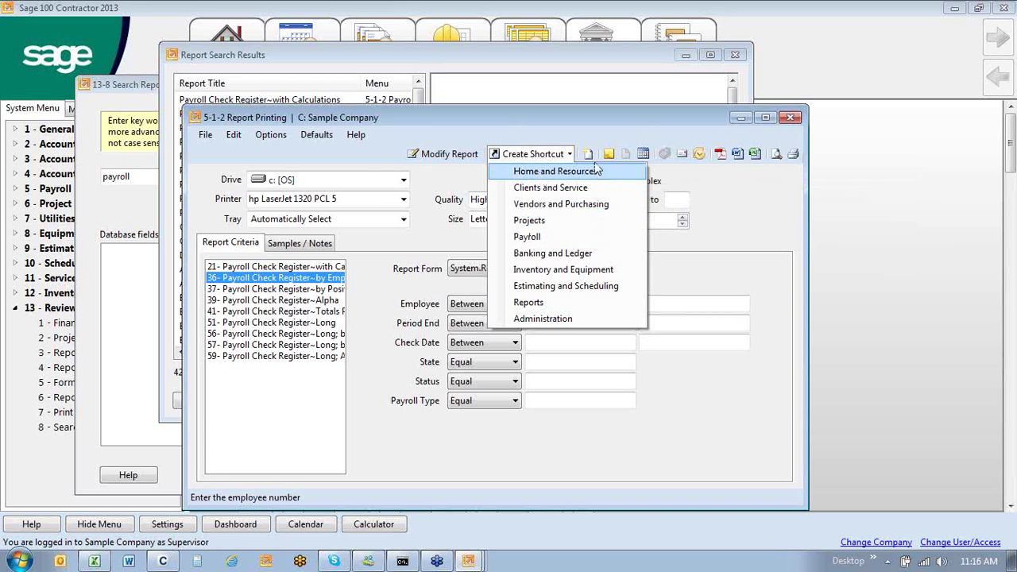
{"action": "left_click", "coordinate": [791, 118]}
{"action": "left_click", "coordinate": [791, 118]}
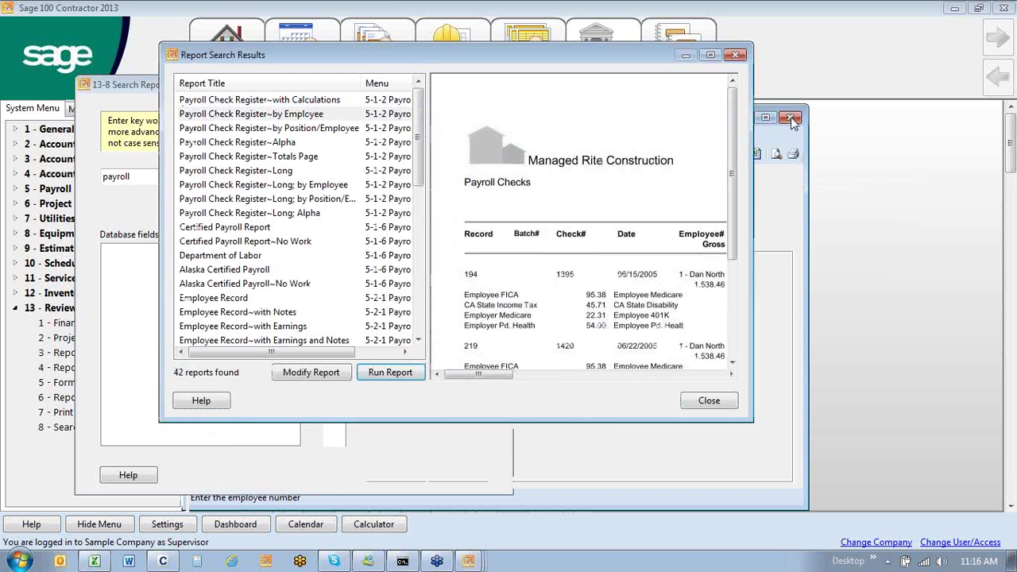
{"action": "left_click", "coordinate": [736, 54]}
{"action": "left_click", "coordinate": [499, 85]}
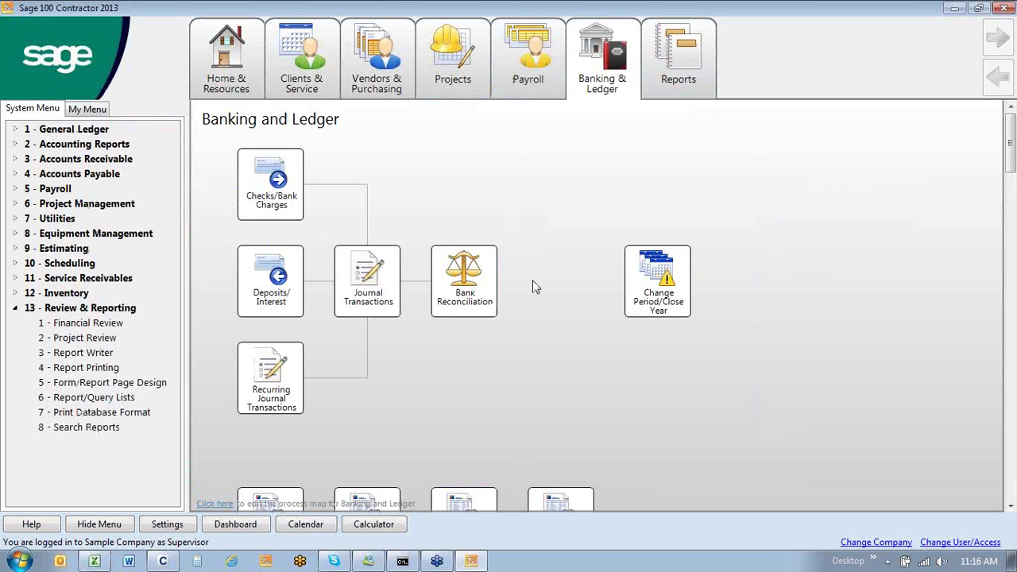
Open the existing takeoff 207 - Wood Elementary School from Estimating and maximize its window.
{"action": "left_click", "coordinate": [16, 310]}
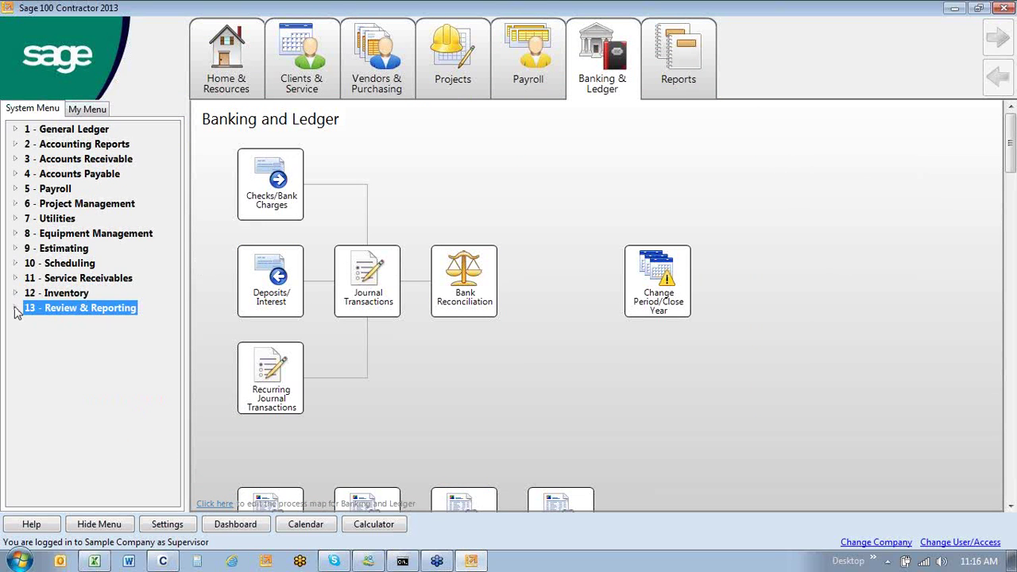
{"action": "double_click", "coordinate": [63, 249]}
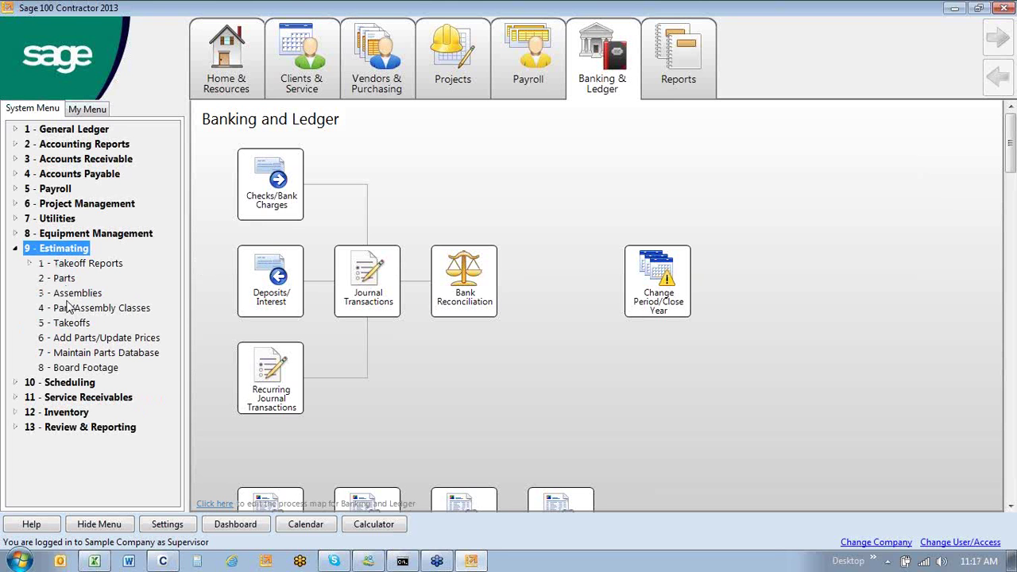
{"action": "double_click", "coordinate": [70, 323]}
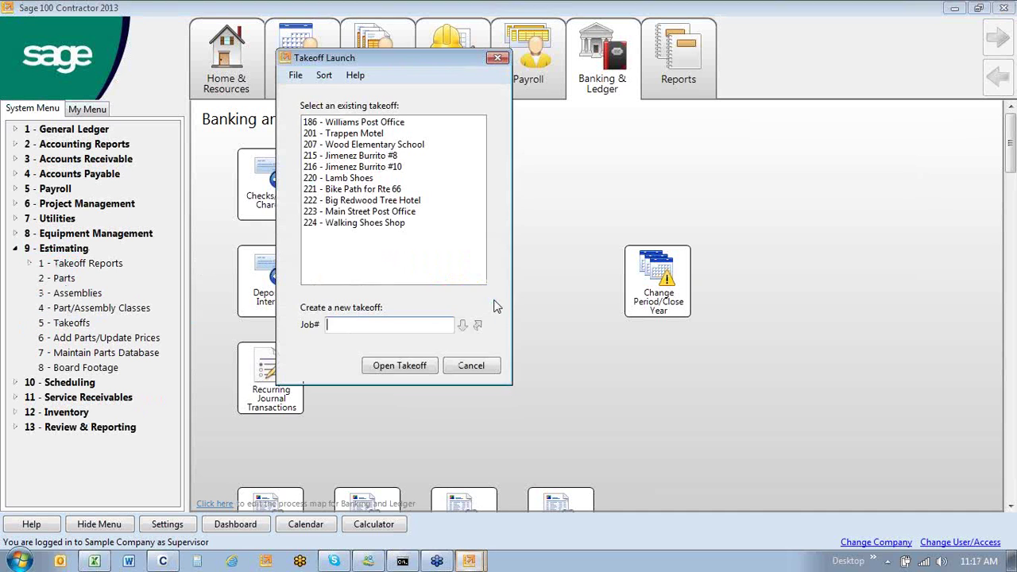
{"action": "double_click", "coordinate": [335, 146]}
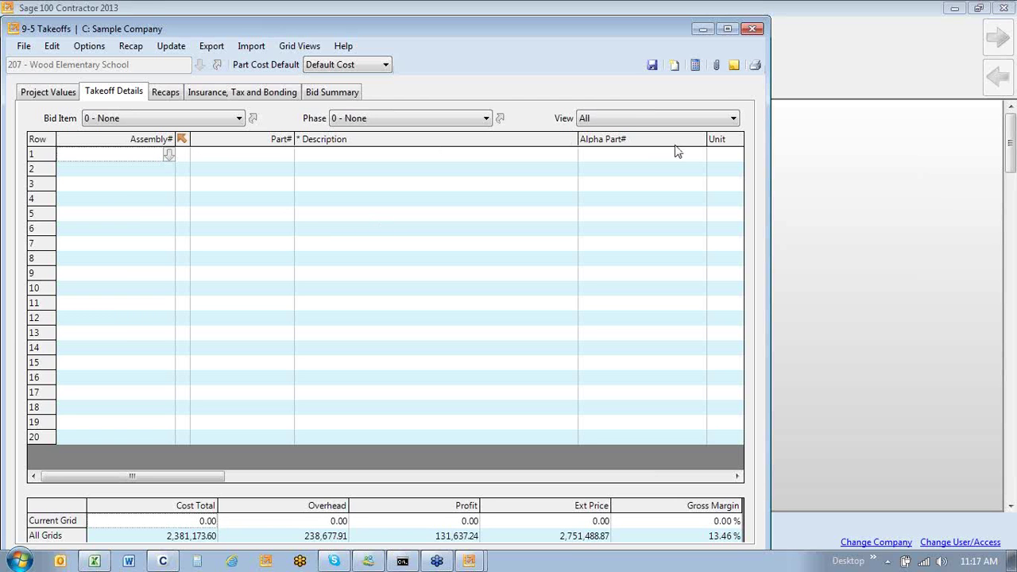
{"action": "left_click", "coordinate": [735, 29]}
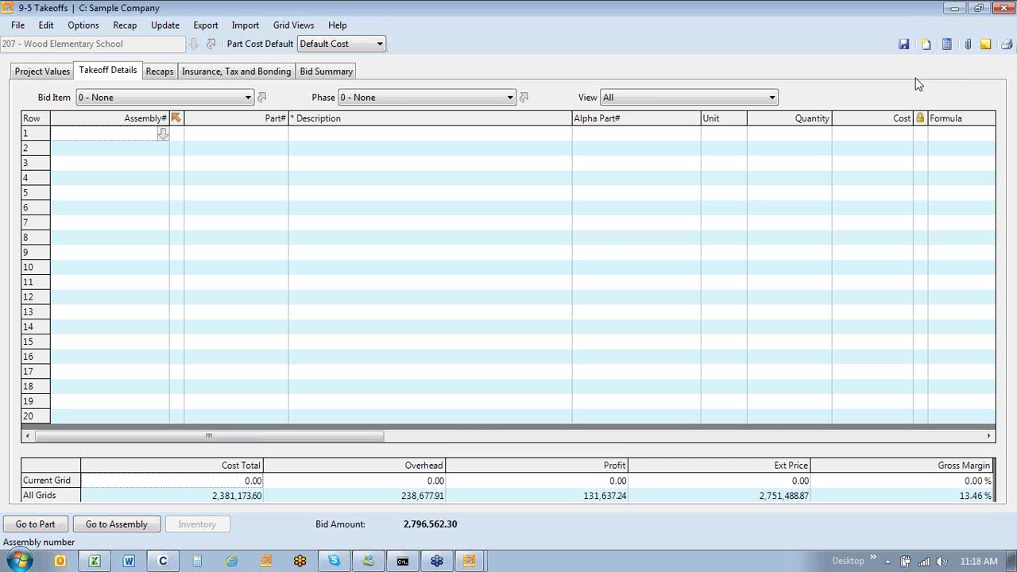
Insert HVAC parts 5562 through 5573 into the takeoff from row 1 using multi-select mode in the parts lookup.
{"action": "left_click", "coordinate": [256, 140]}
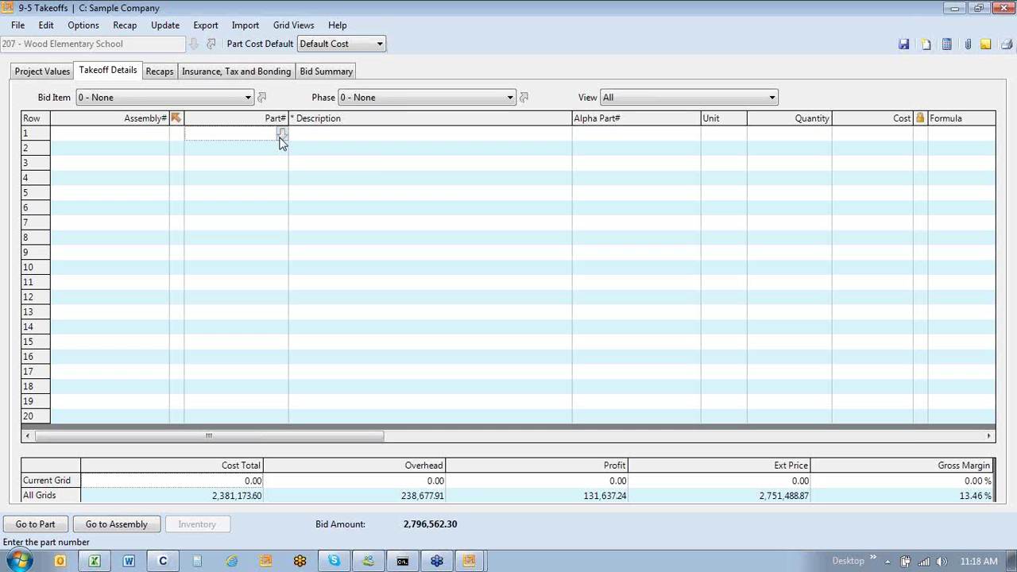
{"action": "left_click", "coordinate": [282, 135]}
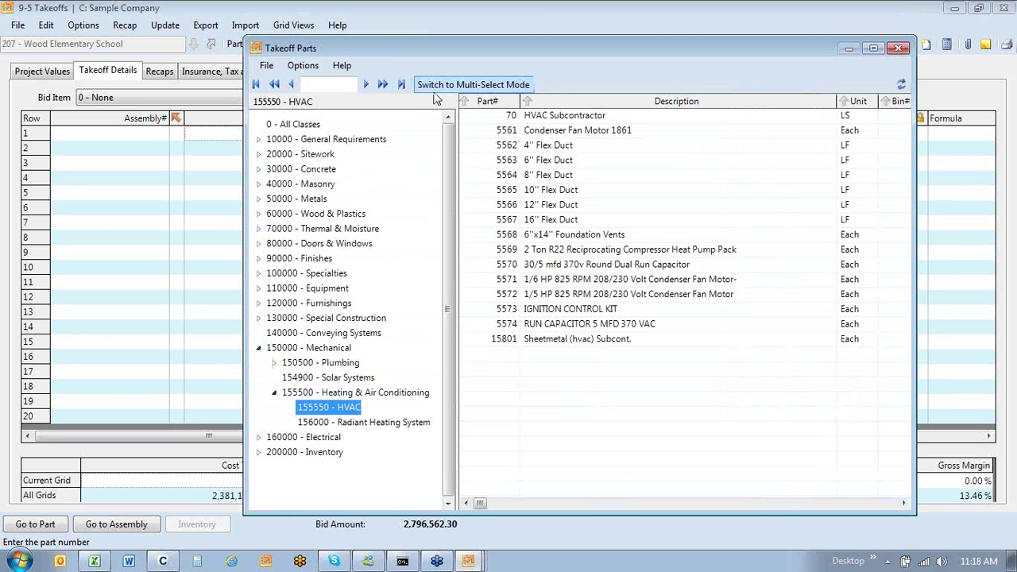
{"action": "left_click", "coordinate": [444, 89]}
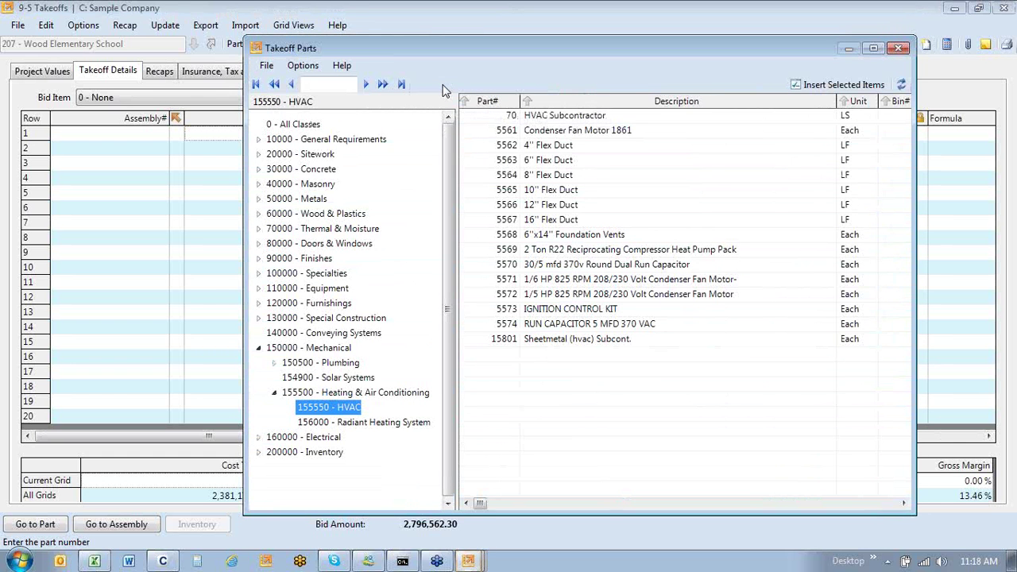
{"action": "left_click_drag", "start_coordinate": [516, 149], "coordinate": [522, 310]}
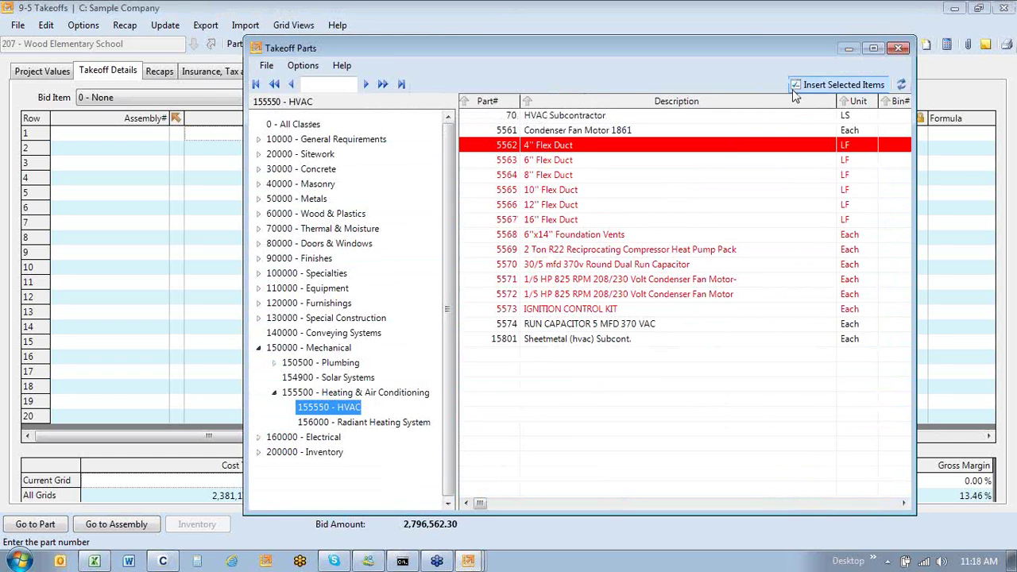
{"action": "left_click", "coordinate": [817, 83]}
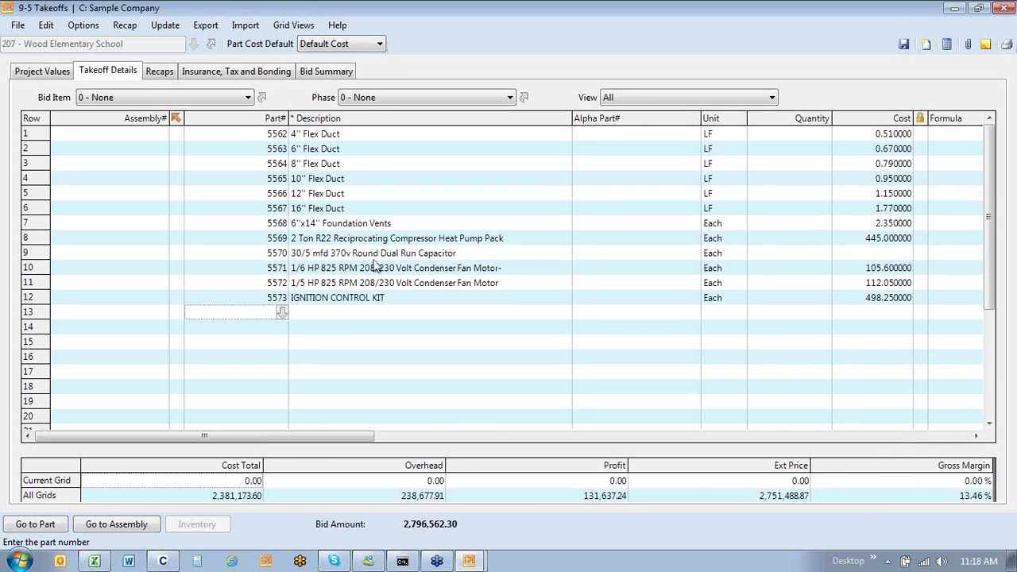
Start another multi-part selection from row 14, mark Office Partitions under Specialties, and browse the Wood & Plastics and General Requirements classes.
{"action": "left_click", "coordinate": [285, 328]}
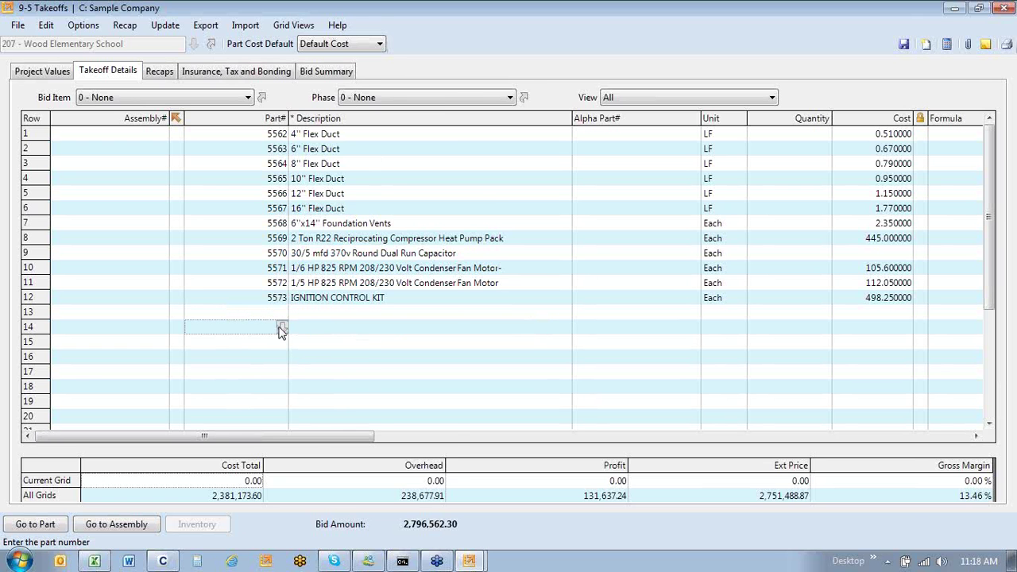
{"action": "left_click", "coordinate": [282, 327]}
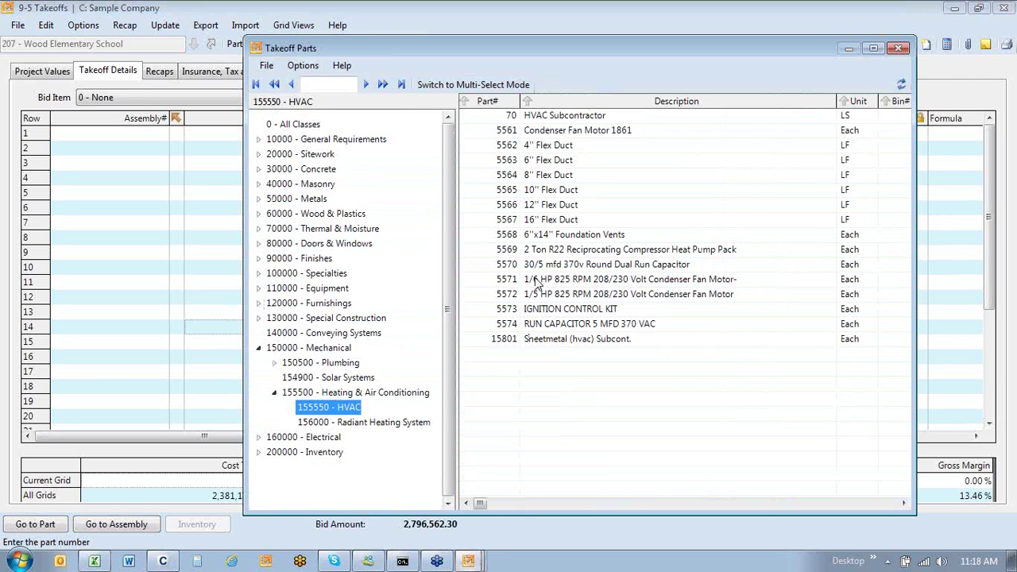
{"action": "left_click", "coordinate": [500, 84]}
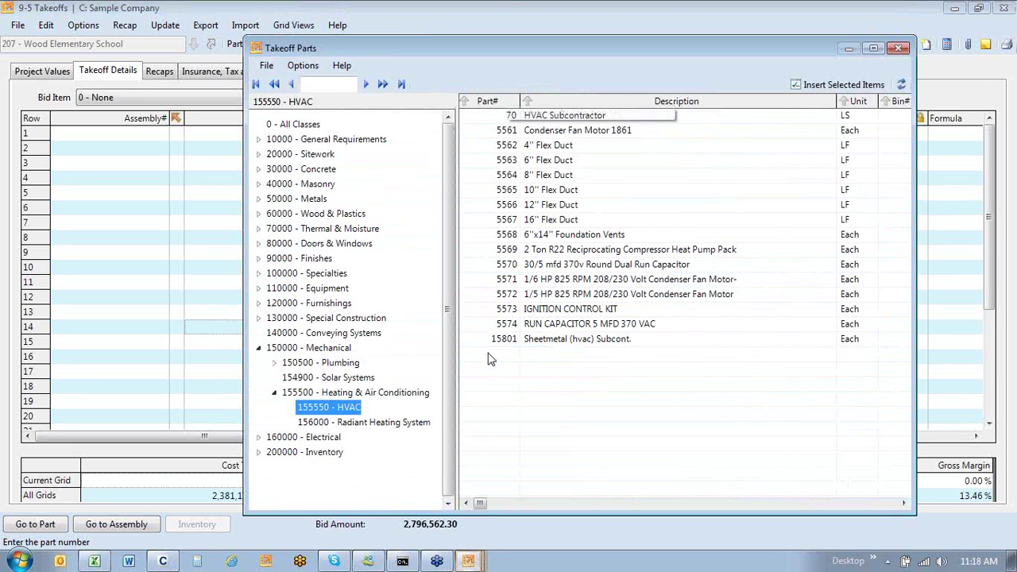
{"action": "left_click", "coordinate": [334, 273]}
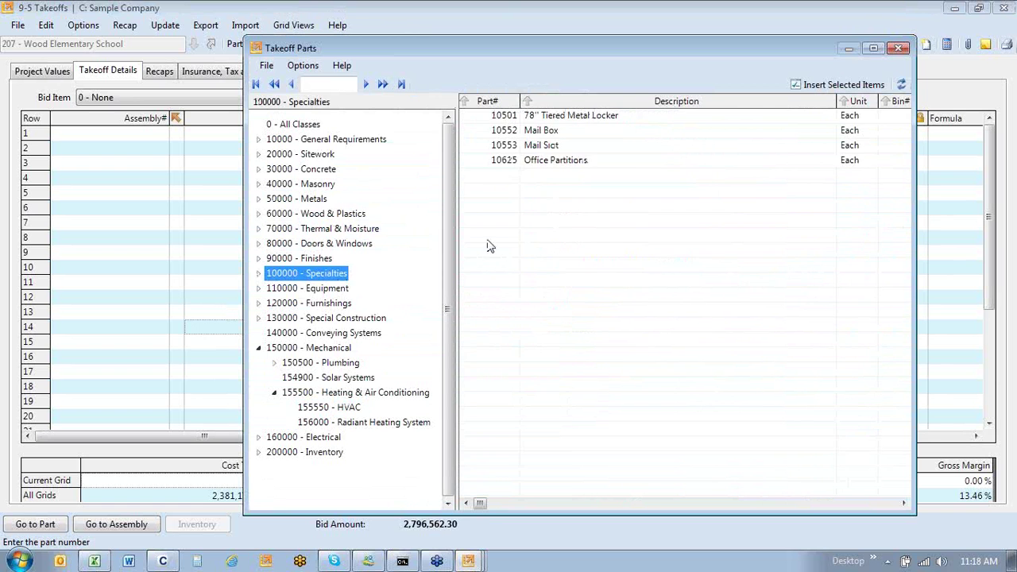
{"action": "left_click", "coordinate": [491, 246]}
{"action": "left_click", "coordinate": [358, 215]}
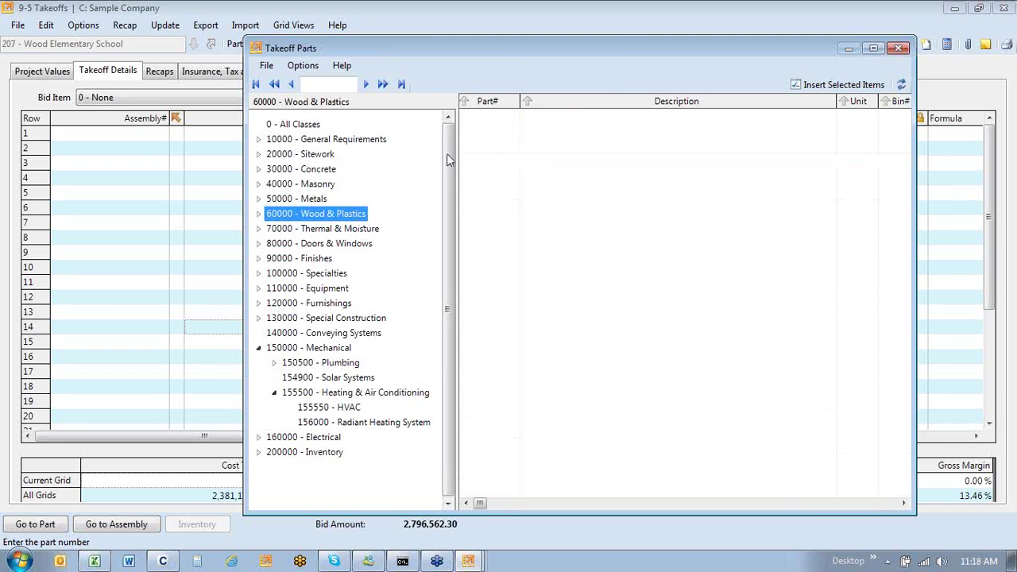
{"action": "left_click", "coordinate": [278, 159]}
{"action": "left_click", "coordinate": [354, 140]}
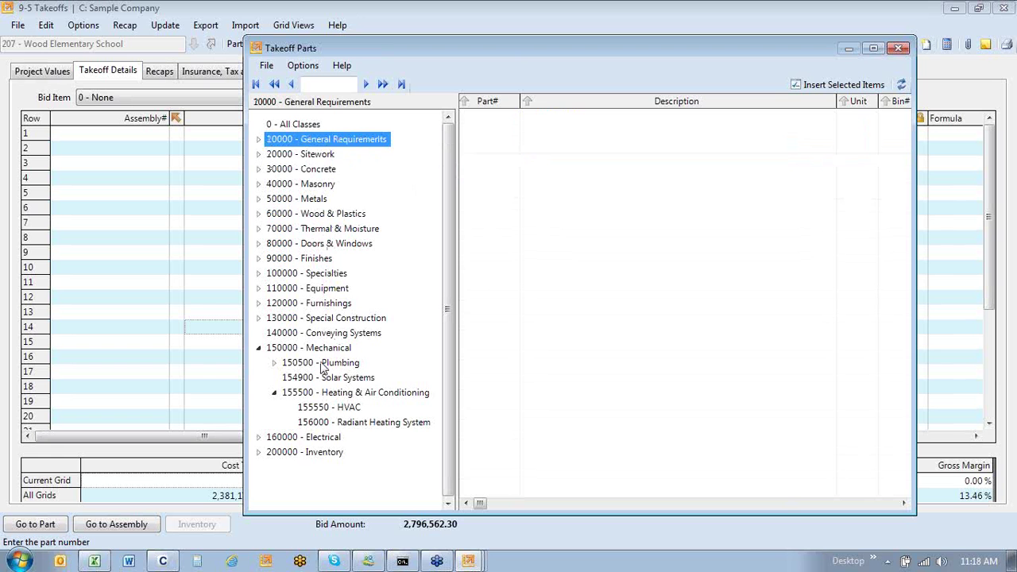
Add the HVAC parts 5571, 5573 and 5574 to the selection and insert all selected items into the takeoff.
{"action": "left_click", "coordinate": [328, 407]}
{"action": "left_click", "coordinate": [507, 280]}
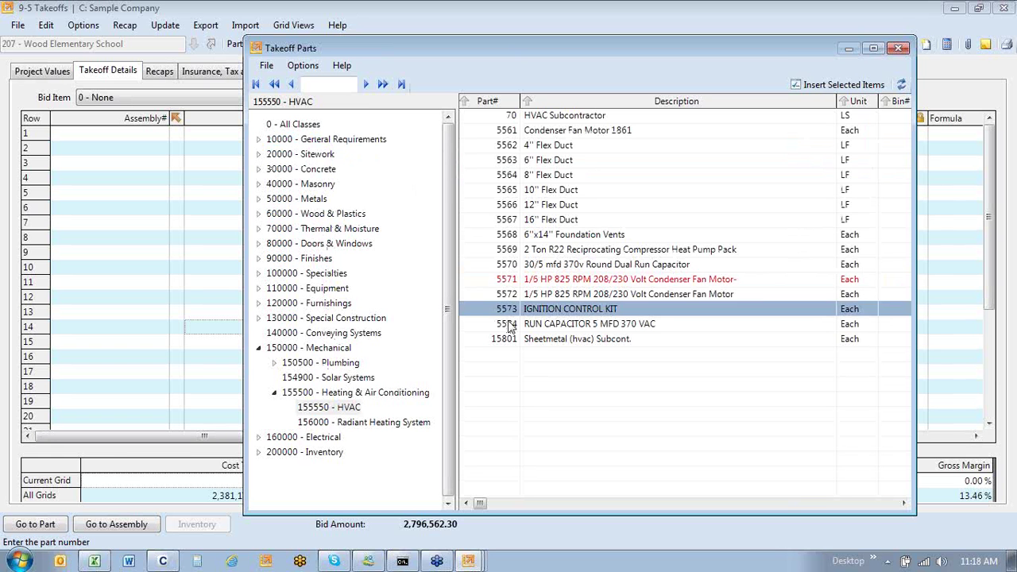
{"action": "left_click", "coordinate": [513, 328]}
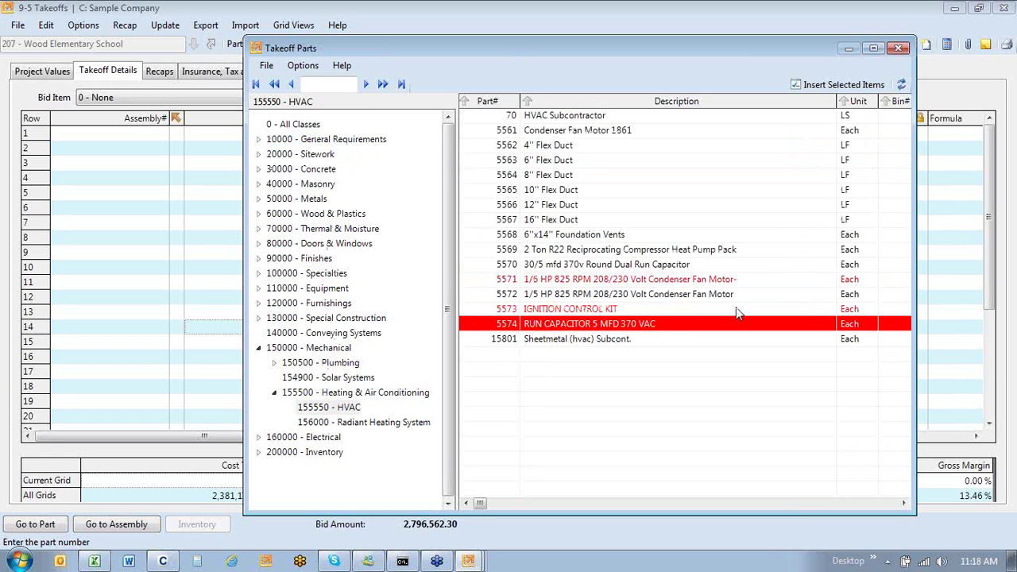
{"action": "left_click", "coordinate": [834, 85]}
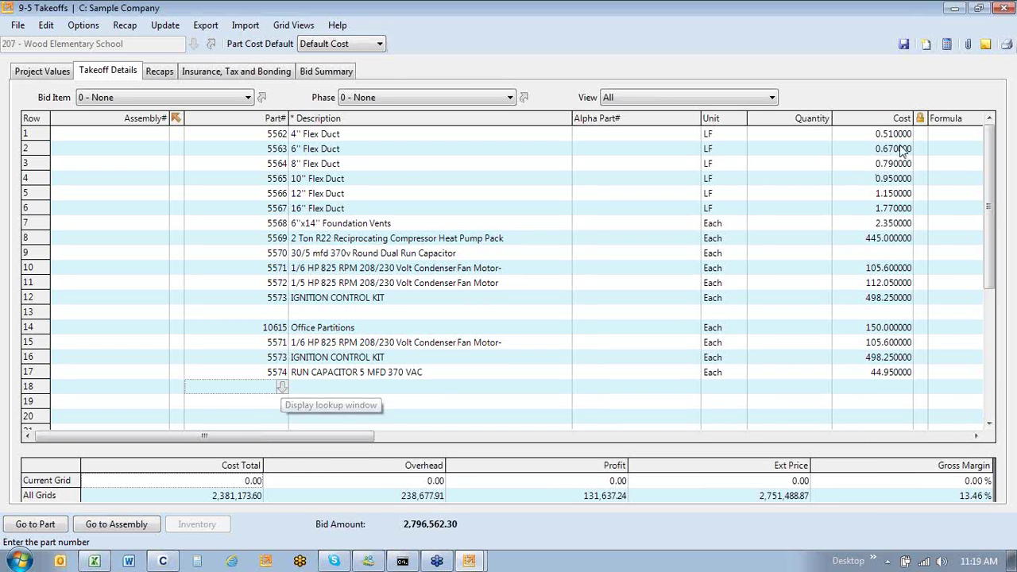
Close the takeoff, collapse Estimating, and open Journal Transactions under General Ledger.
{"action": "left_click", "coordinate": [1004, 9]}
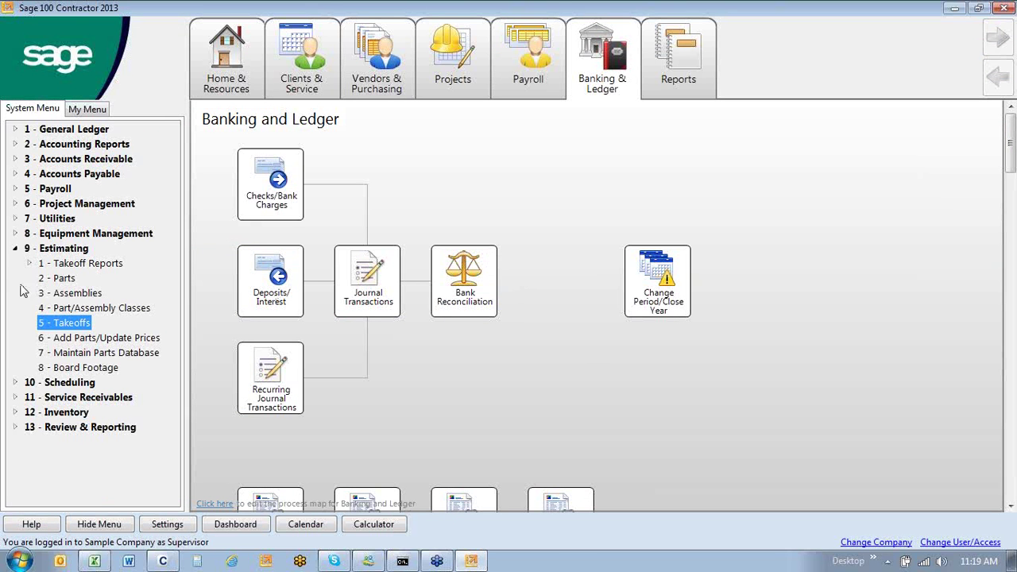
{"action": "left_click", "coordinate": [15, 248]}
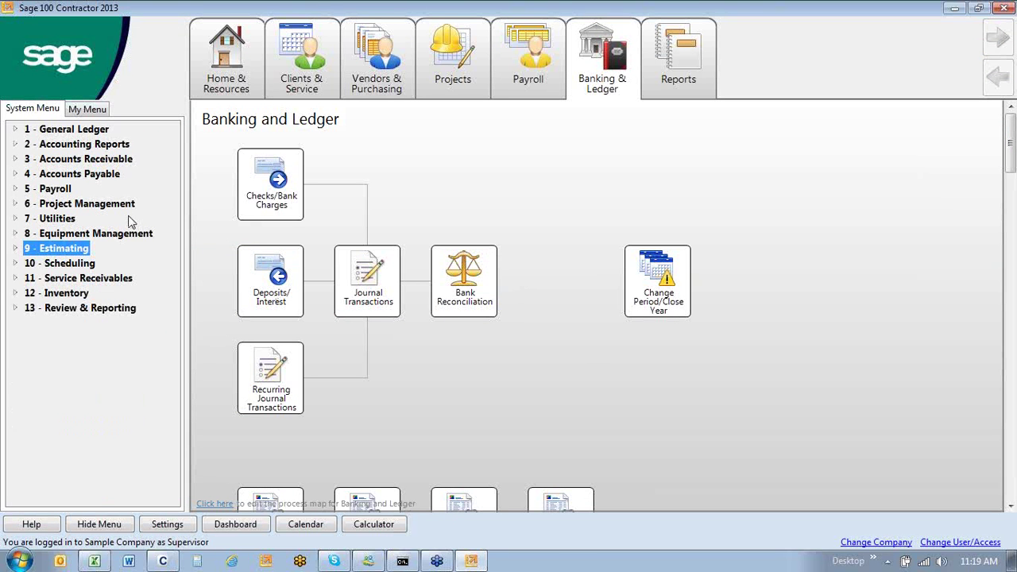
{"action": "left_click", "coordinate": [65, 134]}
{"action": "double_click", "coordinate": [70, 173]}
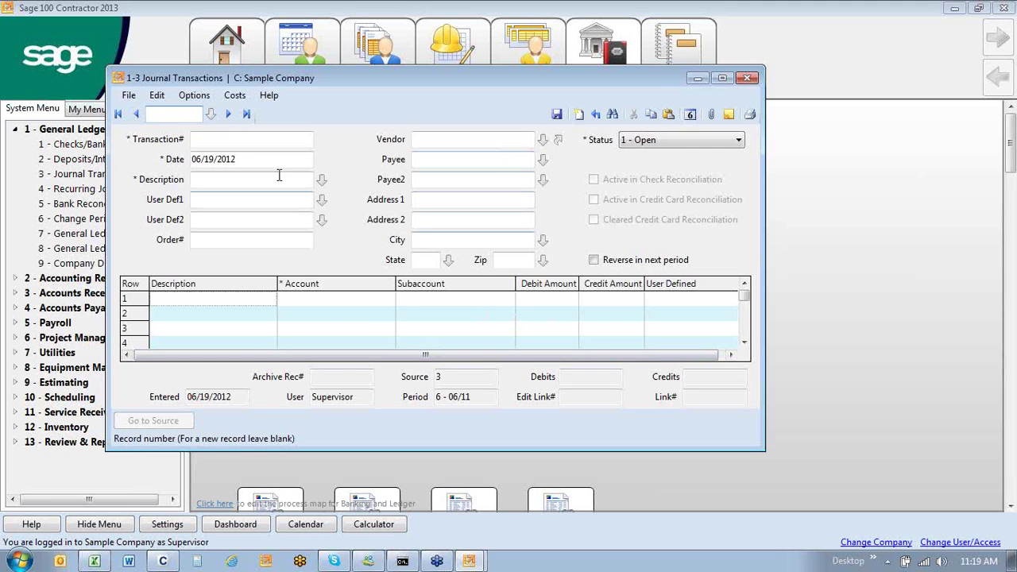
Display the last journal transaction and go to its source payable invoice.
{"action": "left_click", "coordinate": [246, 113]}
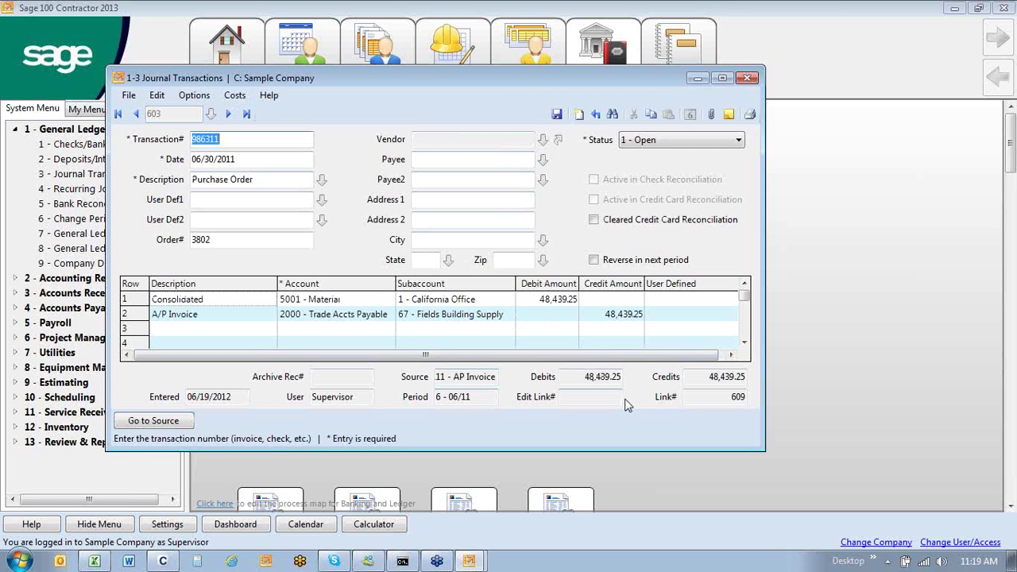
{"action": "left_click", "coordinate": [155, 425]}
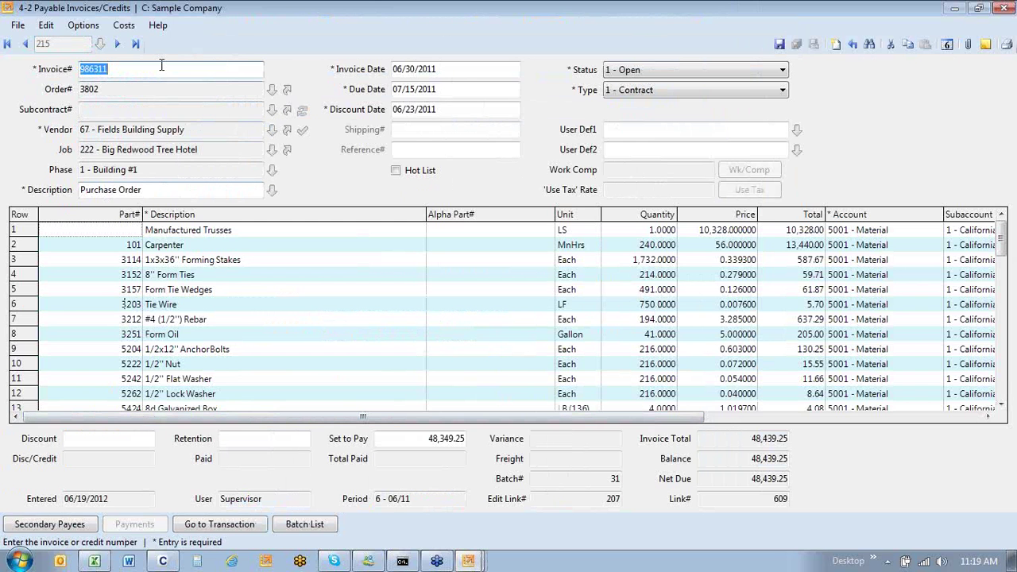
{"action": "left_click", "coordinate": [161, 65]}
Unlock the posted invoice for editing and set the Manufactured Trusses price to 10,000.
{"action": "left_click", "coordinate": [714, 231]}
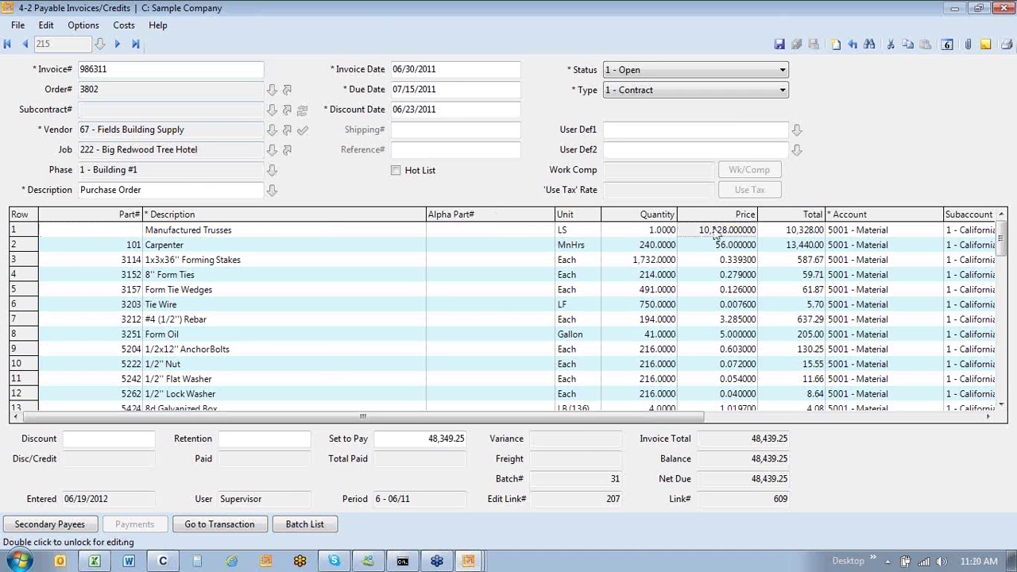
{"action": "double_click", "coordinate": [714, 230]}
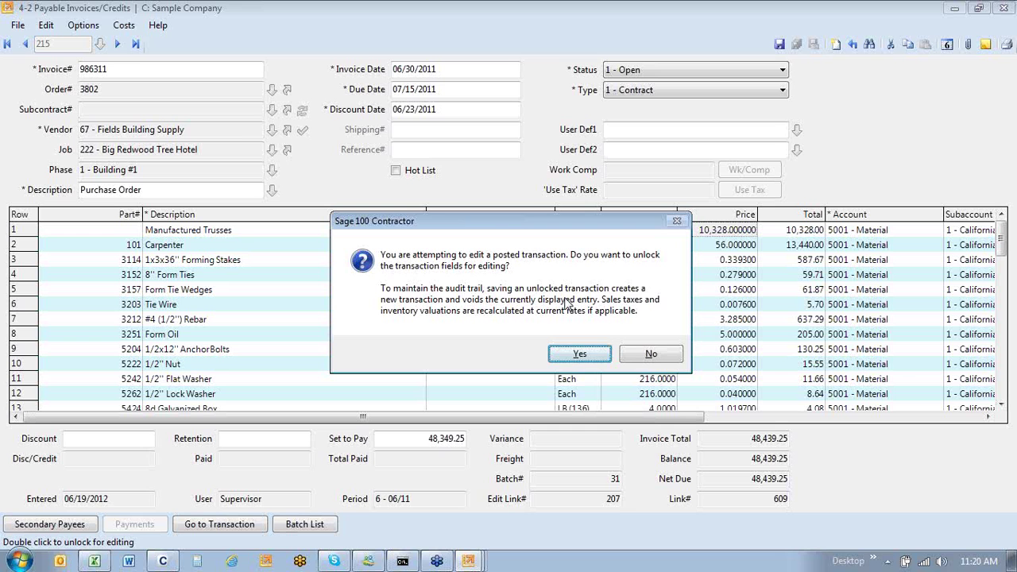
{"action": "left_click", "coordinate": [579, 356]}
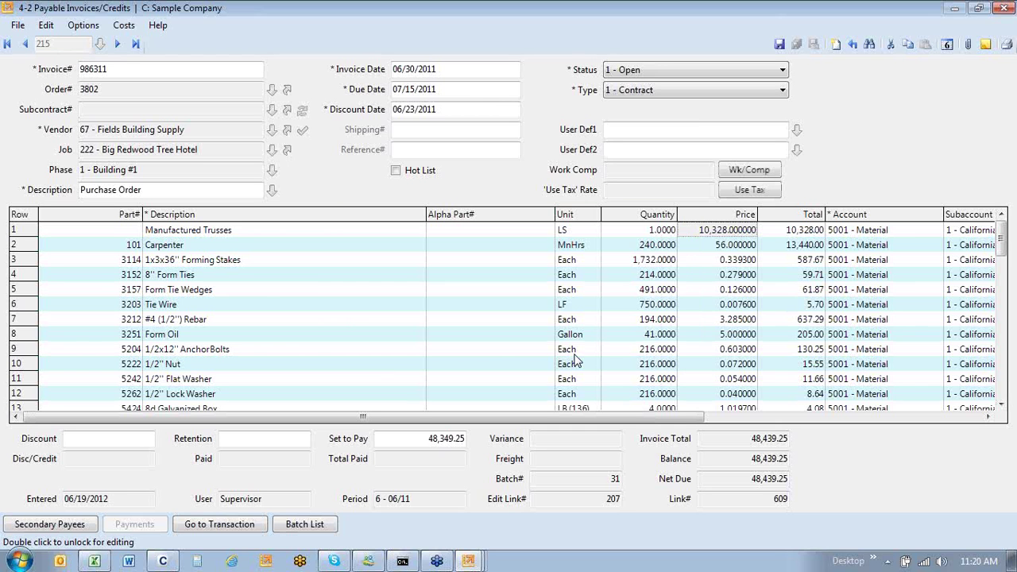
{"action": "type", "text": "10"}
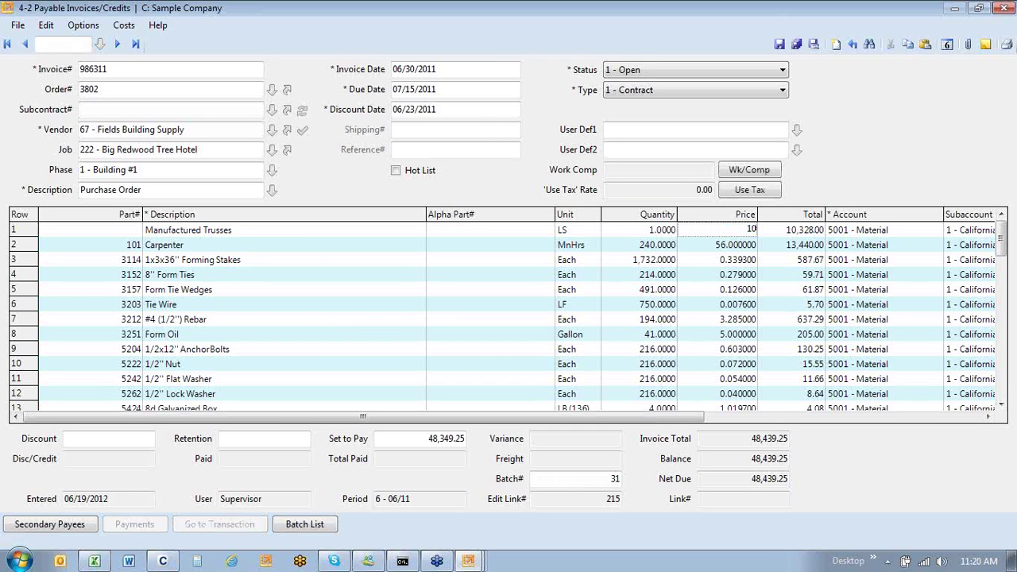
{"action": "type", "text": ",000"}
{"action": "key", "text": "Tab"}
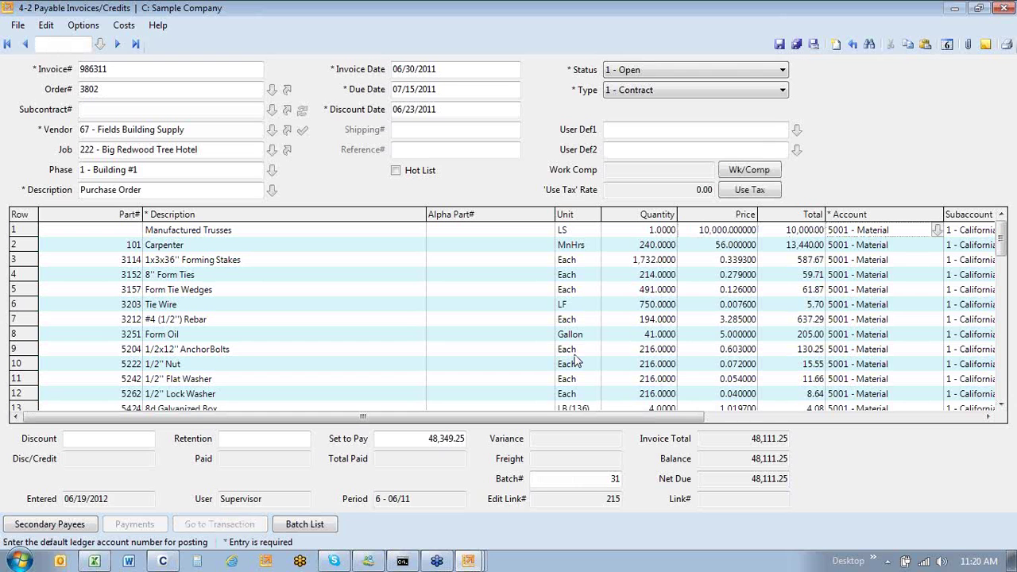
Try to save the invoice, clear its Set to Pay amount, and save again despite the purchase order variance.
{"action": "left_click", "coordinate": [779, 45]}
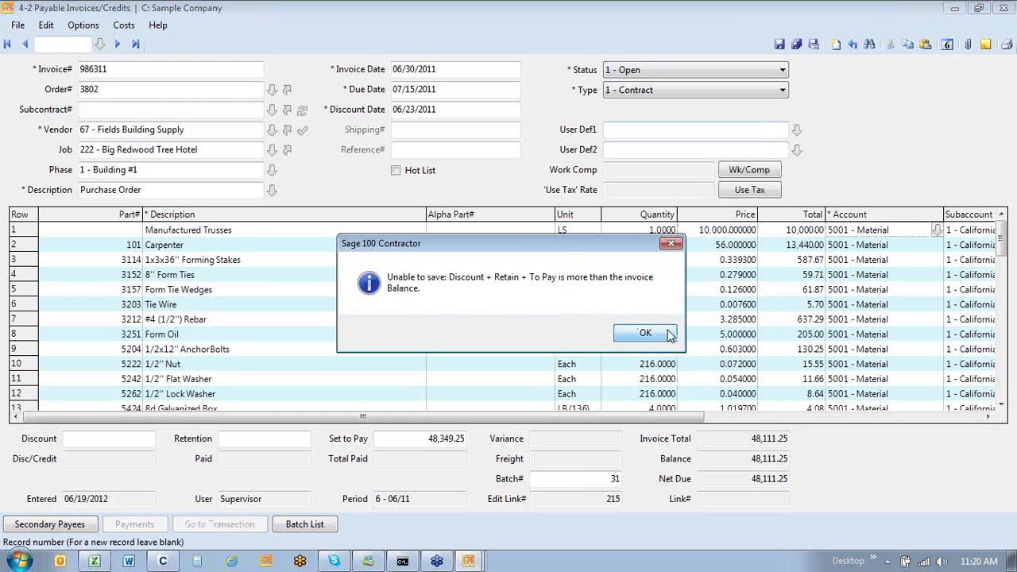
{"action": "left_click", "coordinate": [645, 333]}
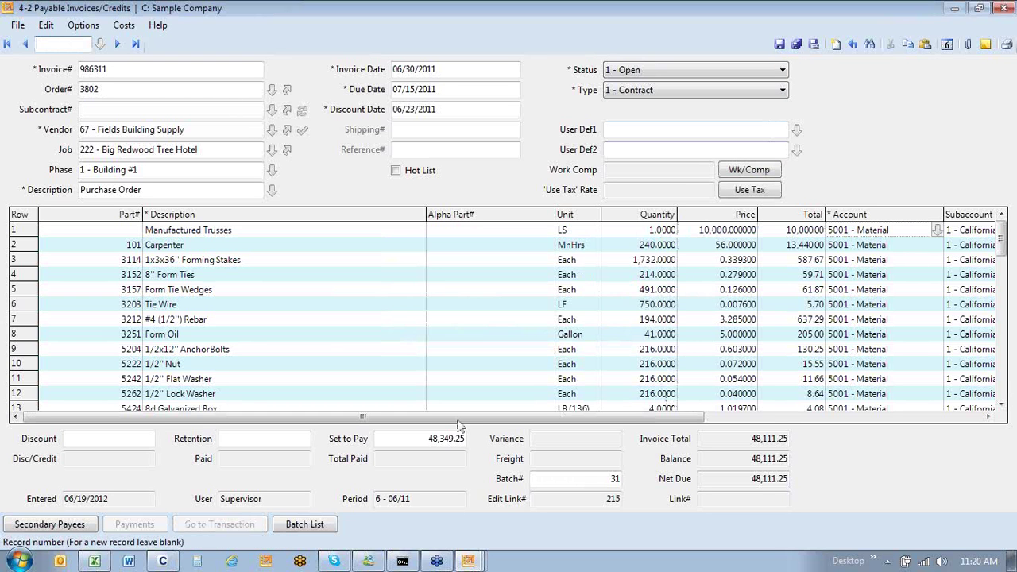
{"action": "left_click", "coordinate": [410, 438]}
{"action": "key", "text": "BackSpace"}
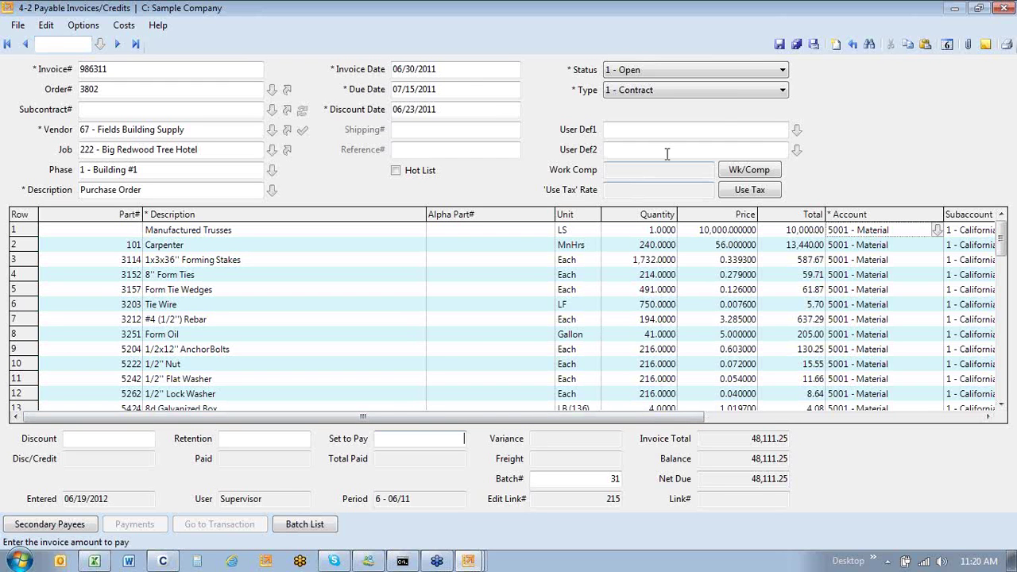
{"action": "left_click", "coordinate": [778, 44]}
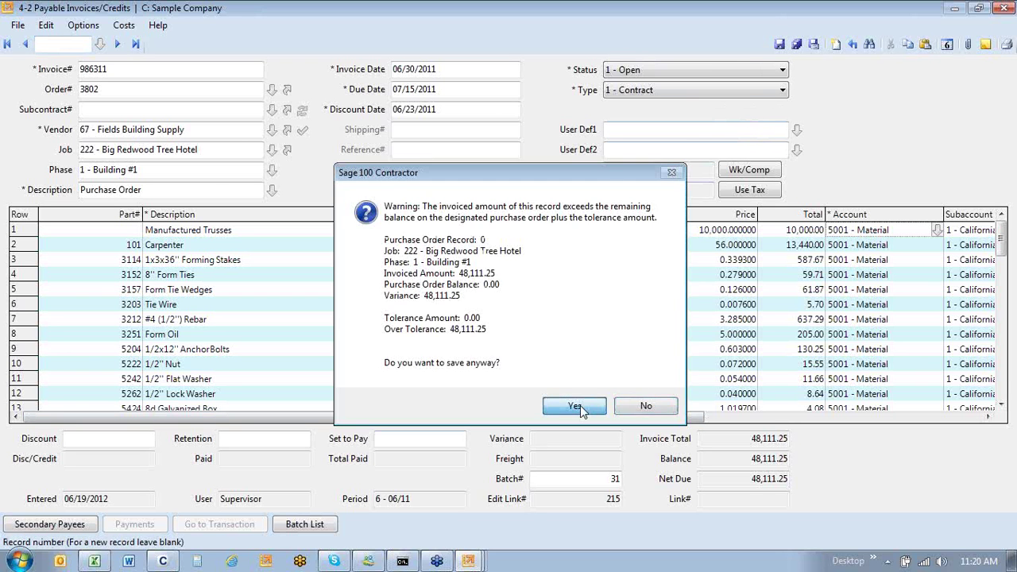
{"action": "left_click", "coordinate": [575, 406]}
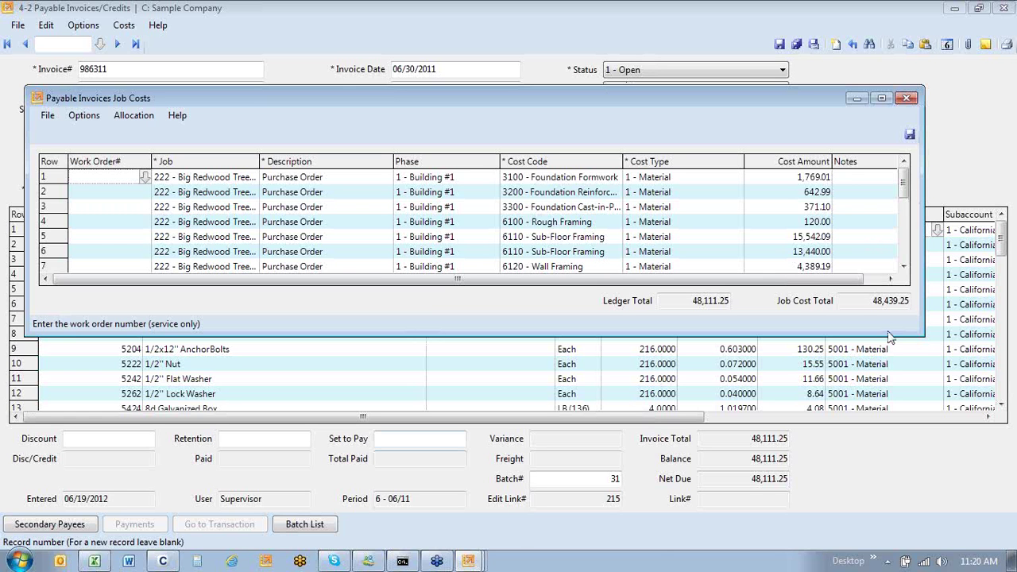
Enlarge the Payable Invoices Job Costs window, review the cost amounts against the ledger and job cost totals, and close it.
{"action": "left_click_drag", "start_coordinate": [924, 337], "coordinate": [1012, 467]}
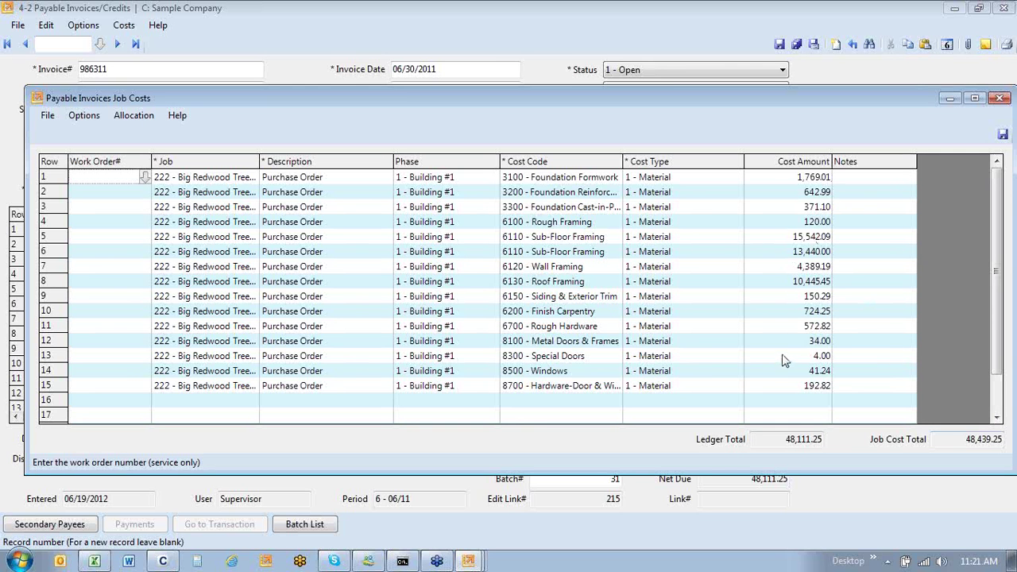
{"action": "left_click", "coordinate": [797, 242]}
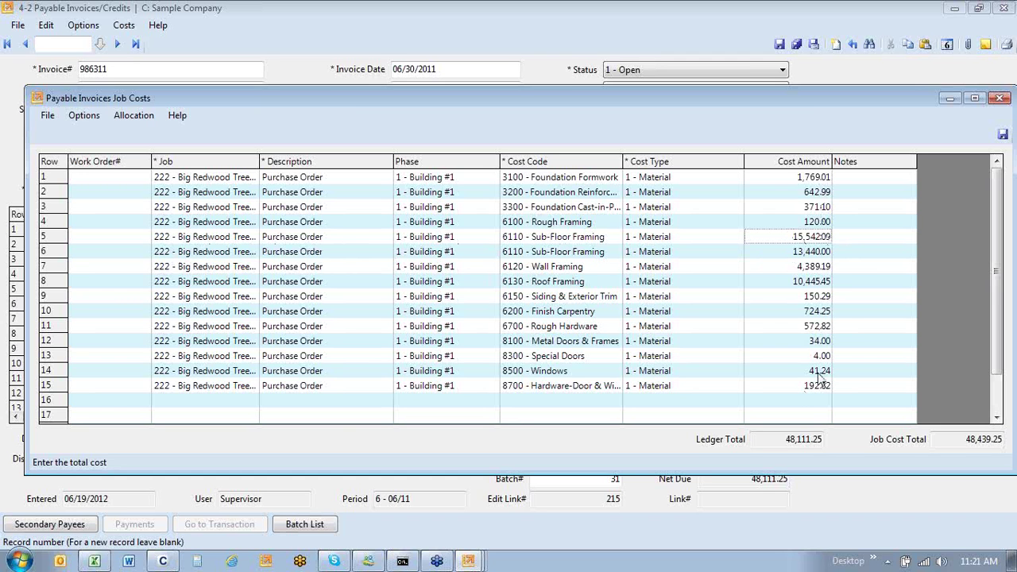
{"action": "left_click", "coordinate": [809, 178]}
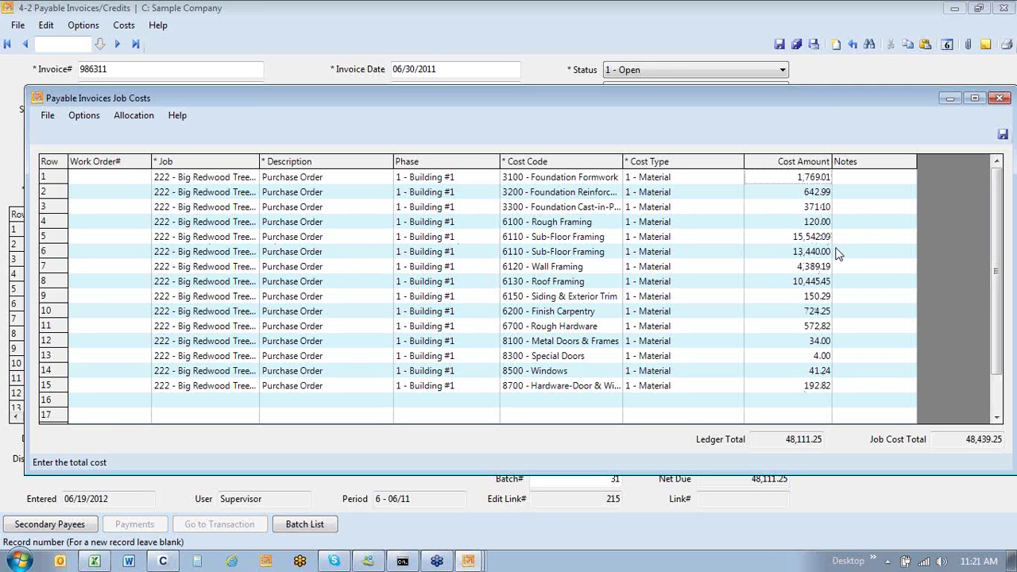
{"action": "left_click_drag", "start_coordinate": [830, 99], "coordinate": [664, 104]}
{"action": "left_click", "coordinate": [826, 99]}
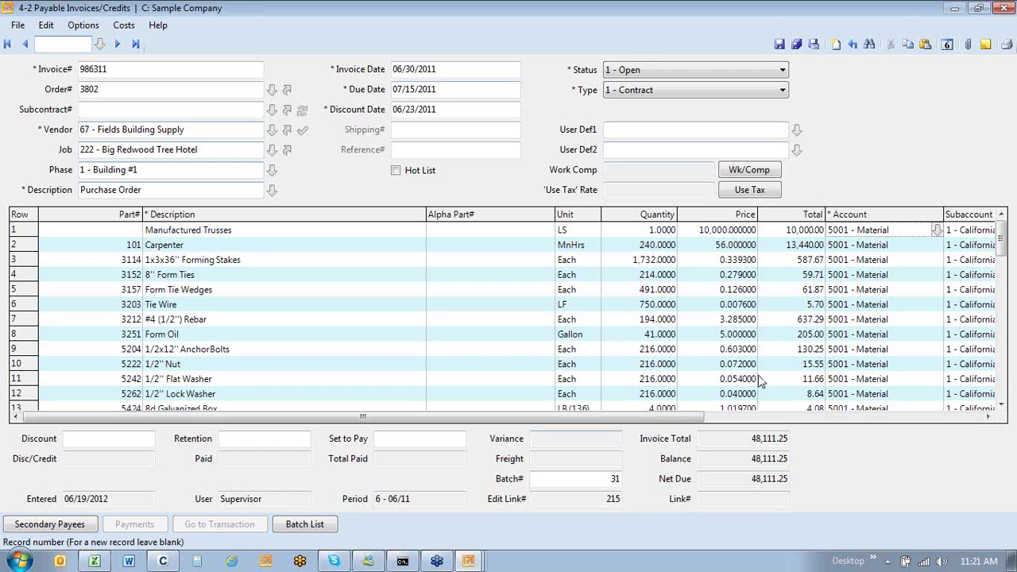
Note the edit link number, discard the unsaved invoice changes, and open payable invoice record 215.
{"action": "left_click", "coordinate": [614, 499]}
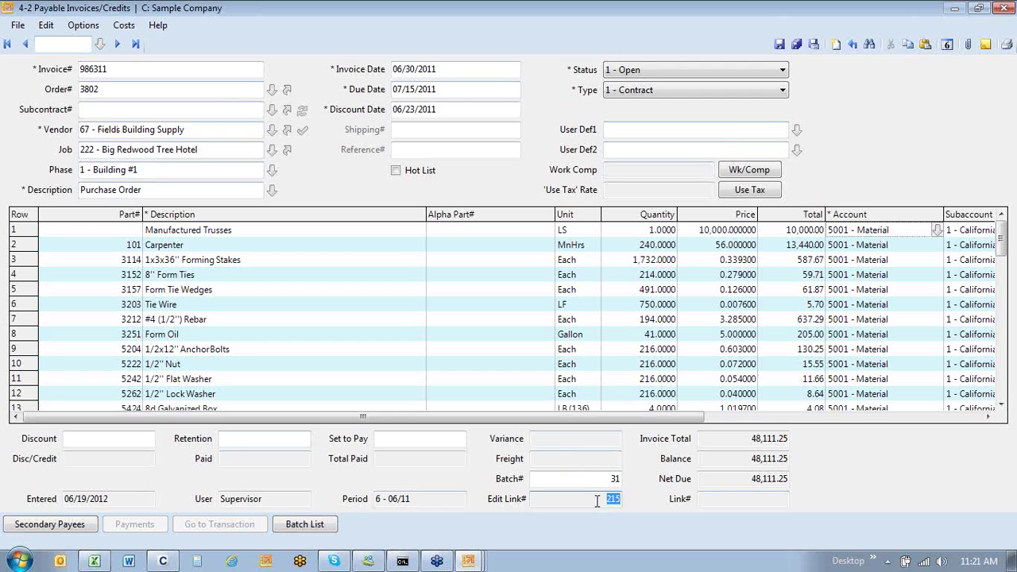
{"action": "left_click", "coordinate": [841, 45]}
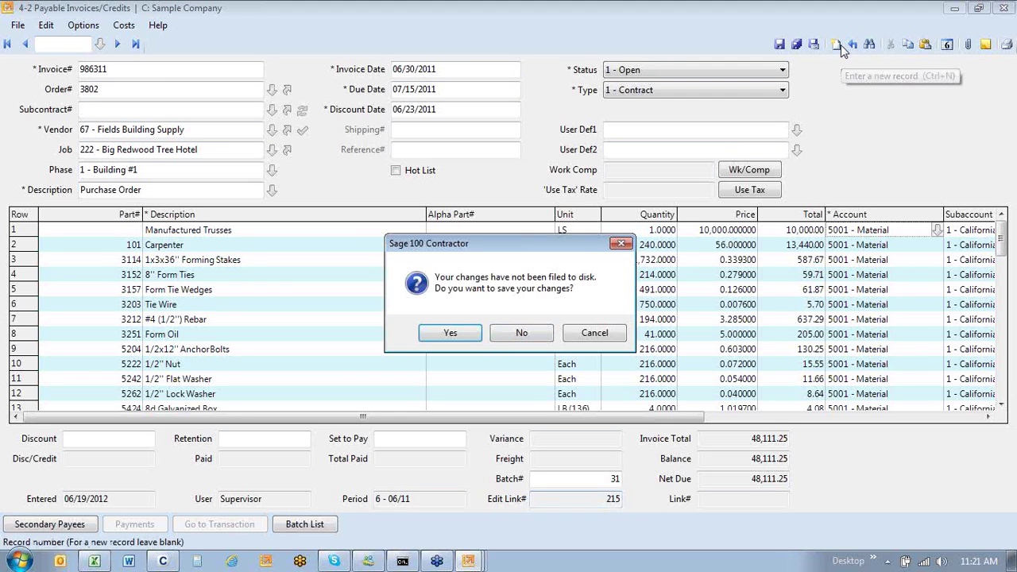
{"action": "left_click", "coordinate": [509, 334]}
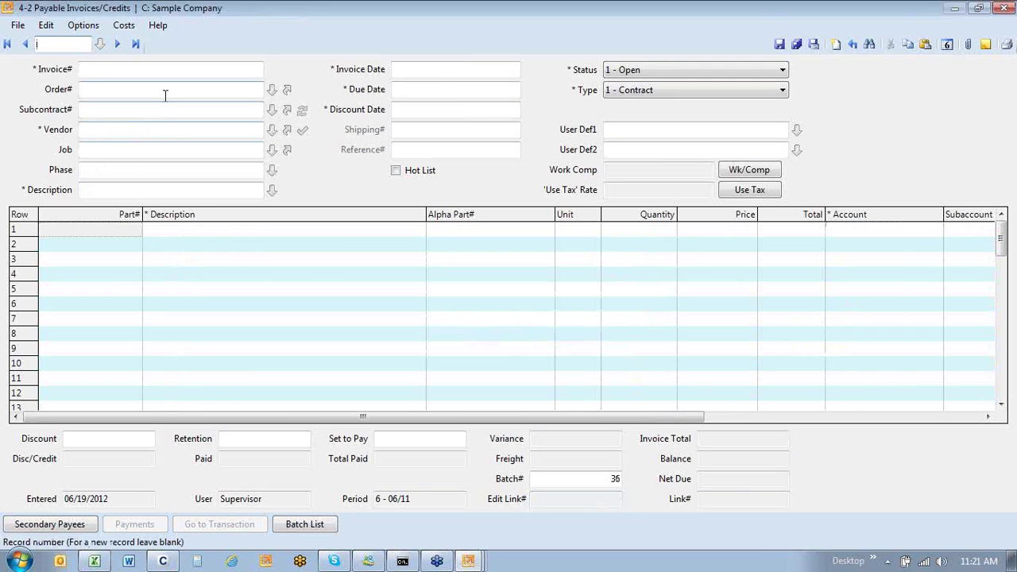
{"action": "type", "text": "215"}
{"action": "key", "text": "Return"}
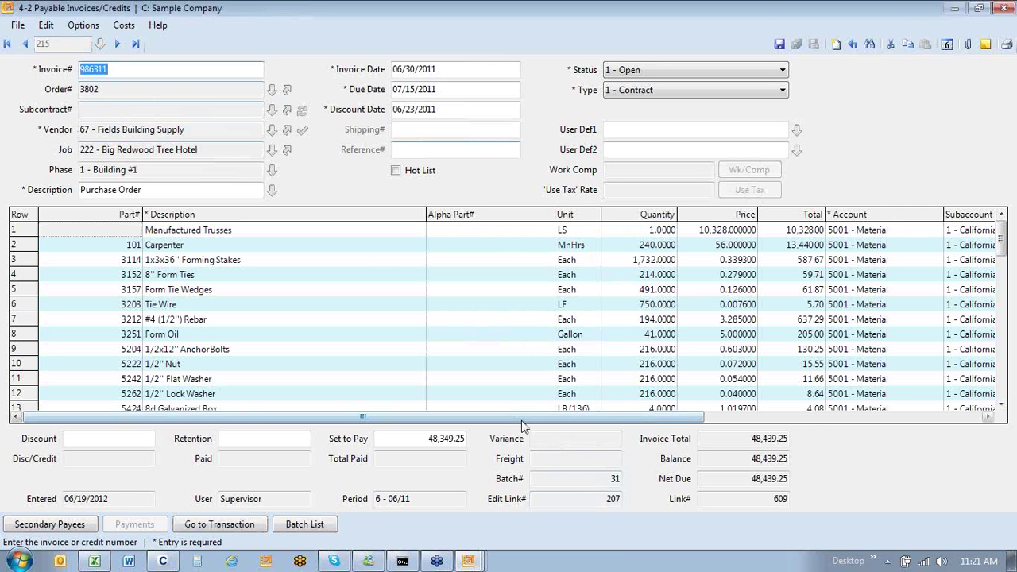
Look up the record's edit link number and open the linked original invoice, record 207.
{"action": "left_click", "coordinate": [590, 499]}
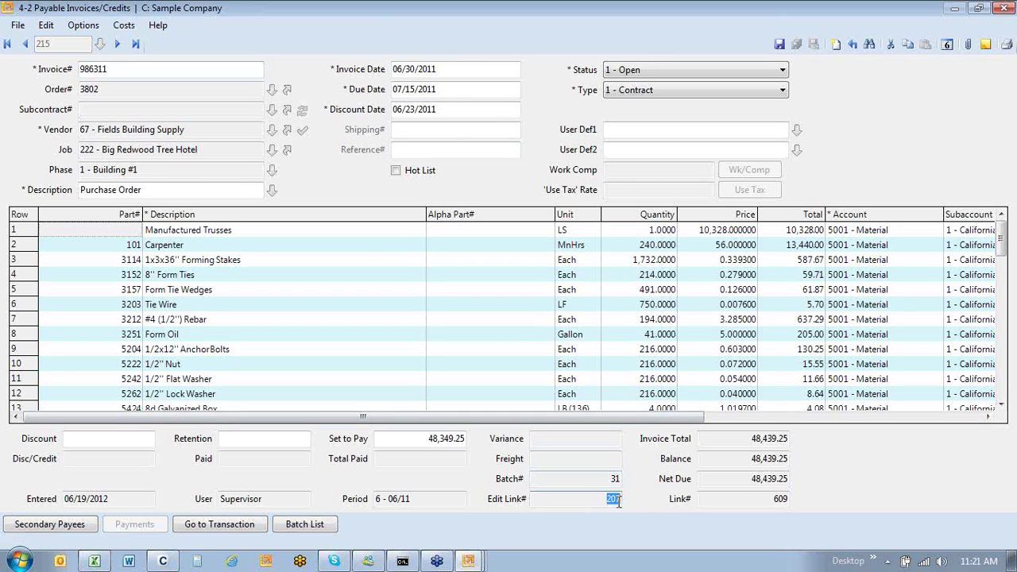
{"action": "left_click", "coordinate": [836, 44]}
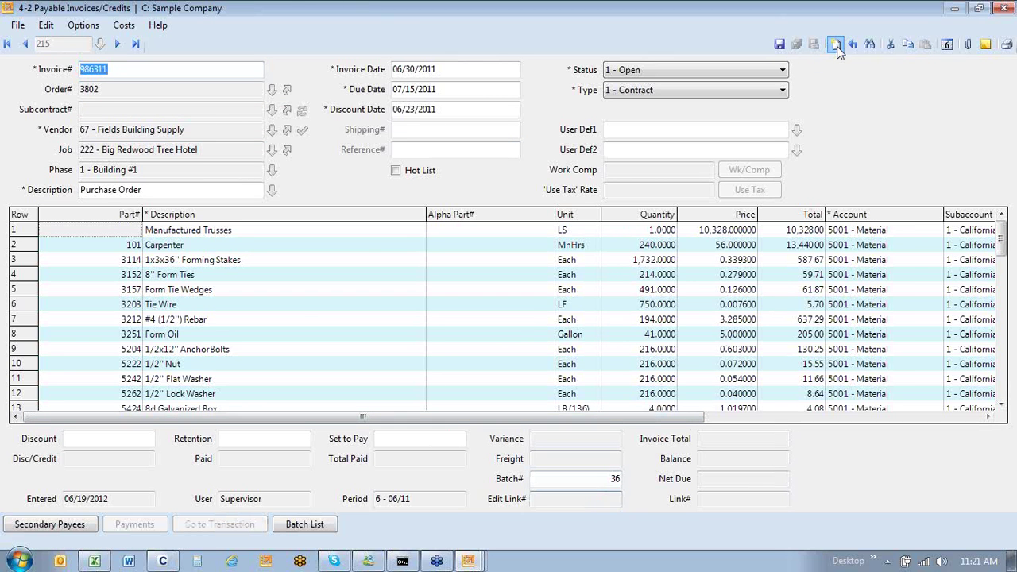
{"action": "type", "text": "207"}
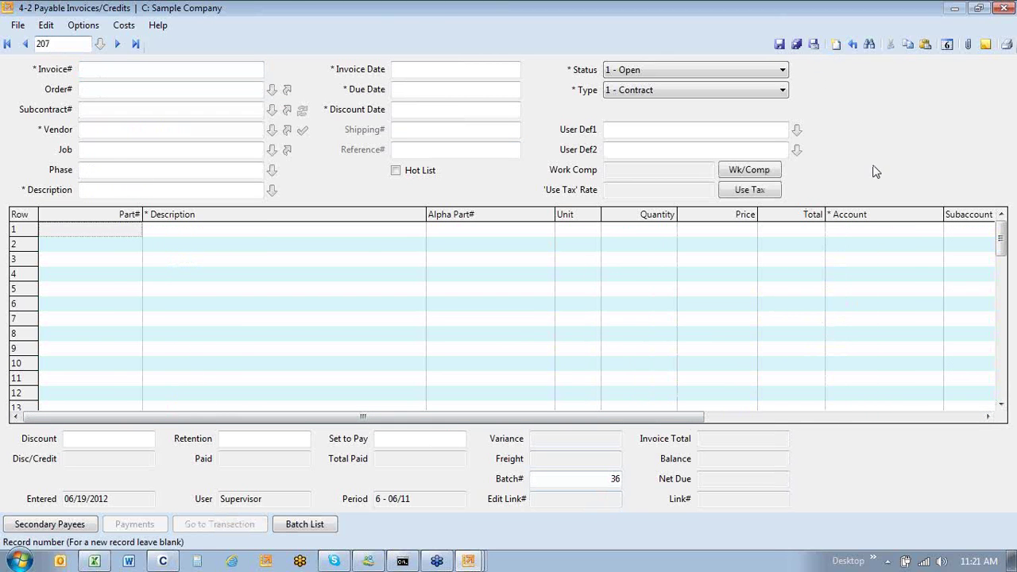
{"action": "key", "text": "Return"}
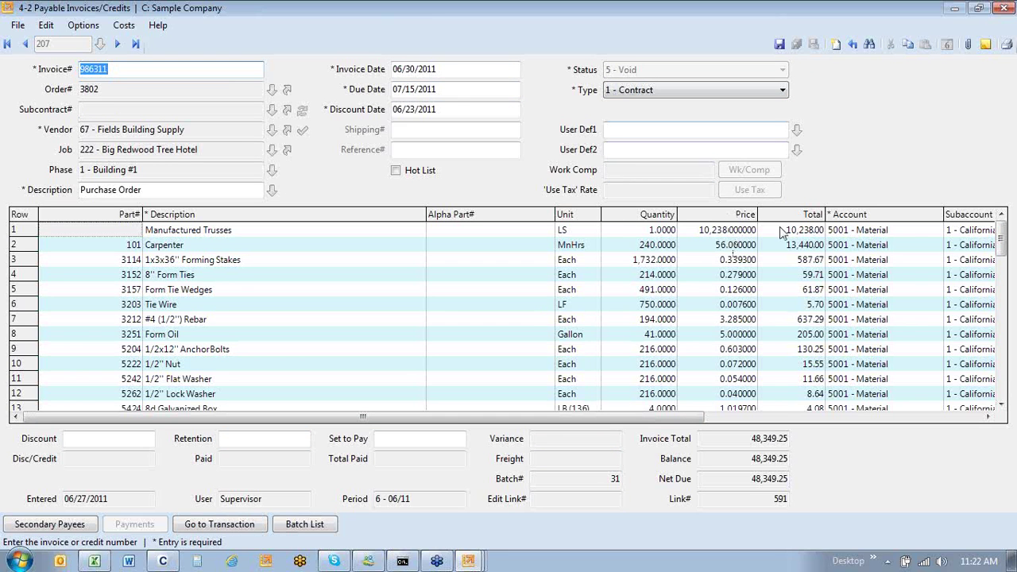
Review the voided invoice's job costs, close them, and check its Manufactured Trusses price and invoice type.
{"action": "left_click", "coordinate": [123, 25]}
{"action": "left_click", "coordinate": [125, 41]}
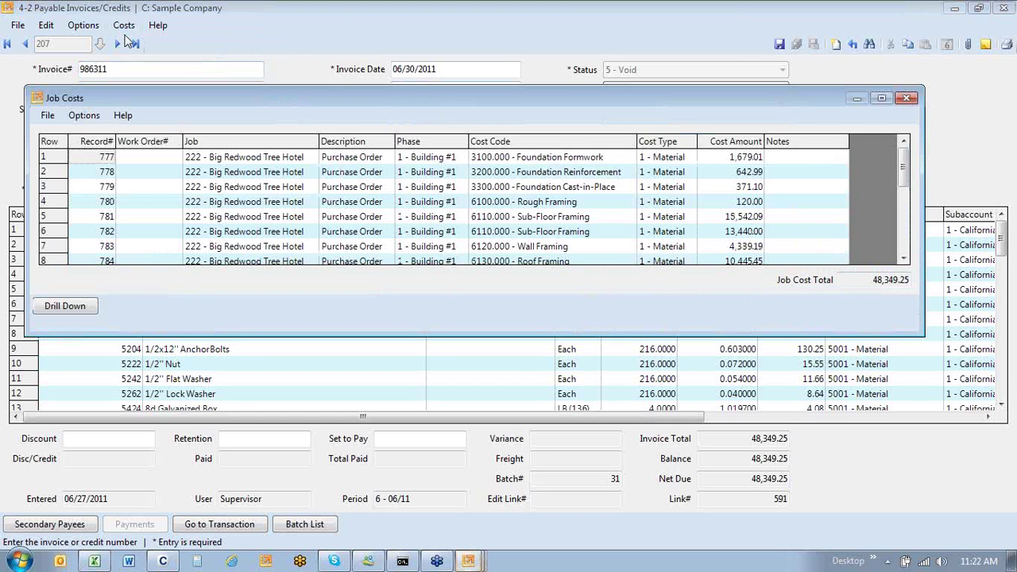
{"action": "left_click", "coordinate": [906, 98]}
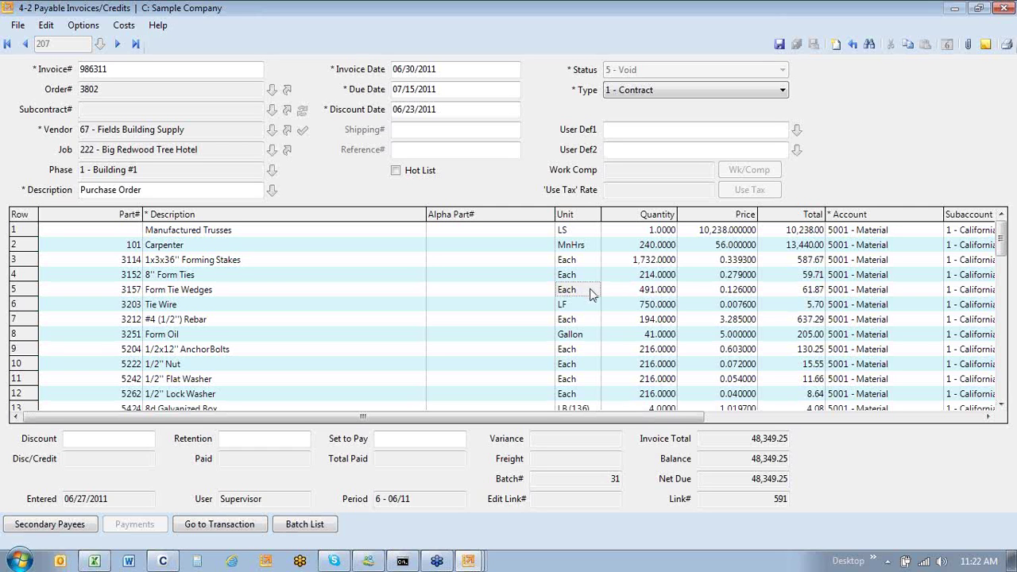
{"action": "left_click", "coordinate": [732, 231]}
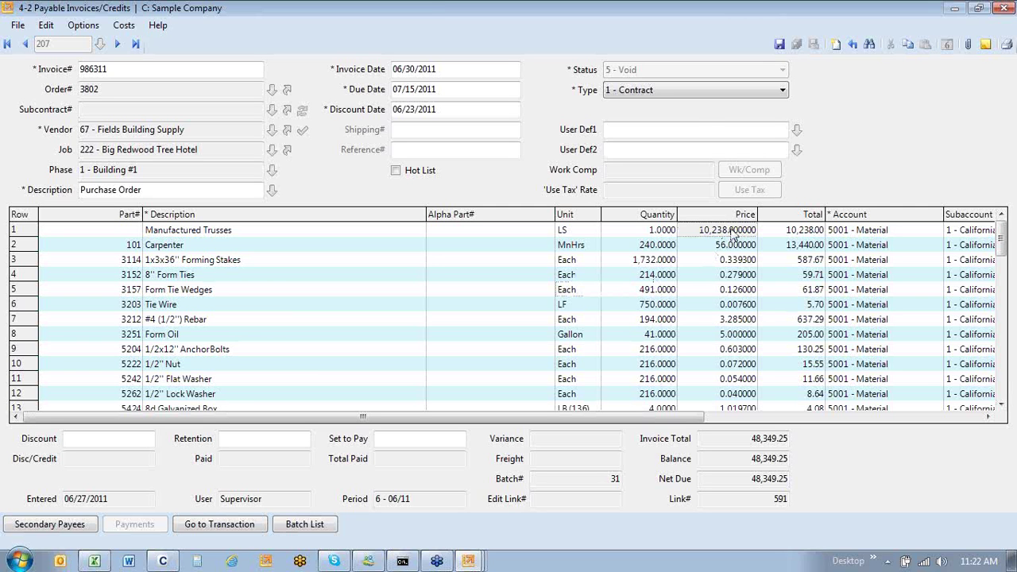
{"action": "left_click", "coordinate": [653, 89]}
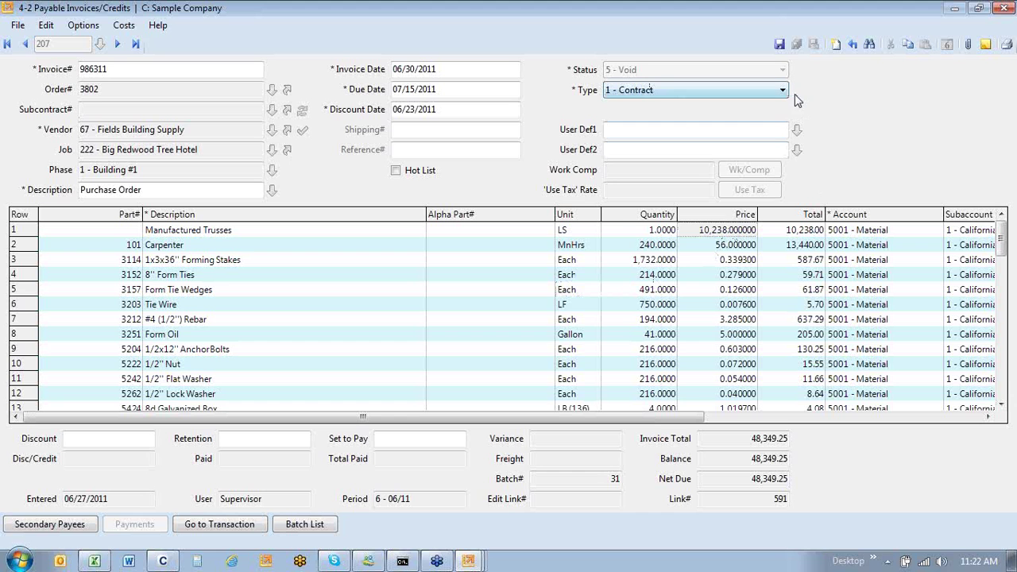
Go to the last payable invoice record and unlock it for editing at the Manufactured Trusses price.
{"action": "left_click", "coordinate": [836, 43]}
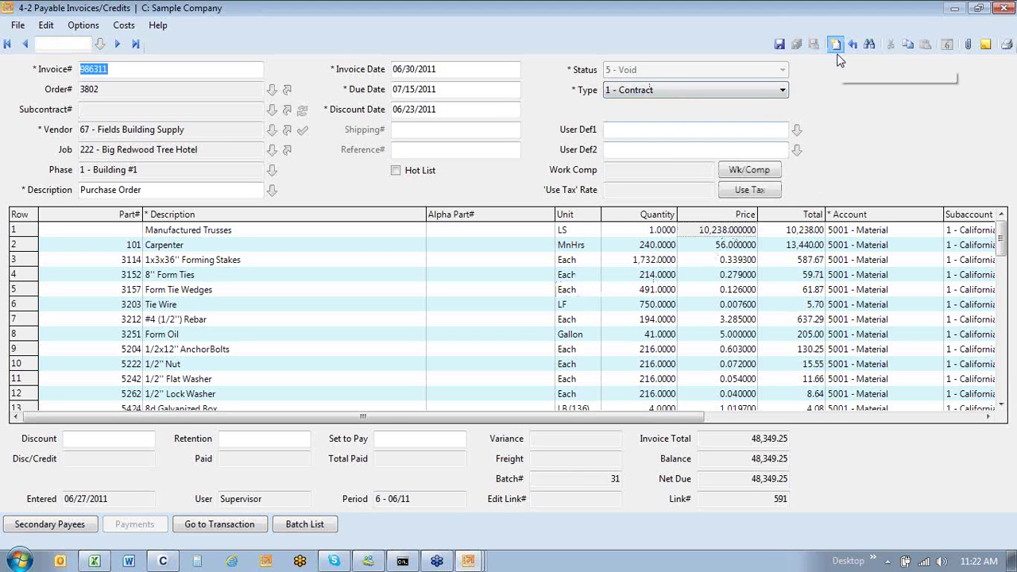
{"action": "left_click", "coordinate": [136, 44]}
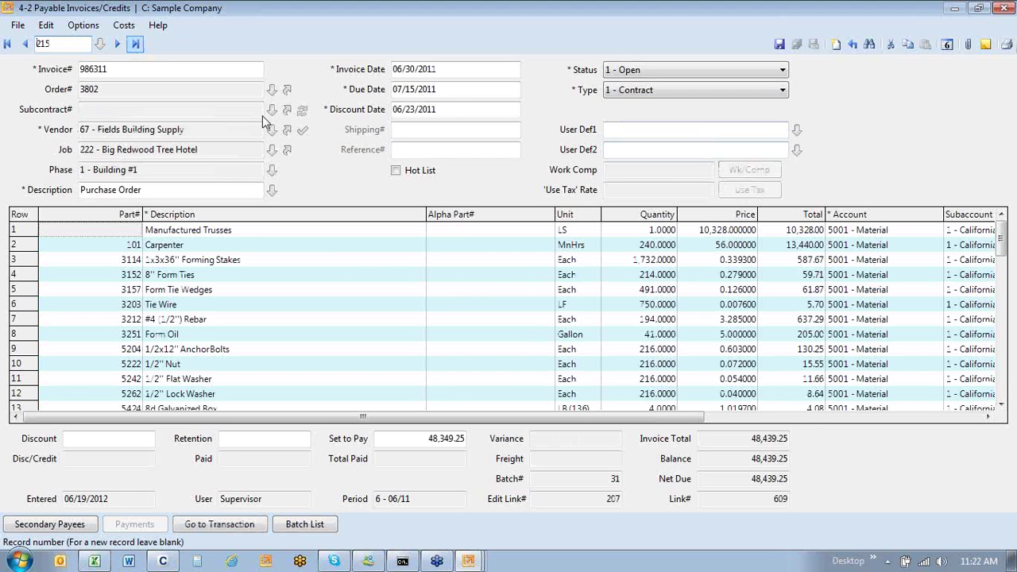
{"action": "double_click", "coordinate": [711, 232]}
{"action": "left_click", "coordinate": [586, 353]}
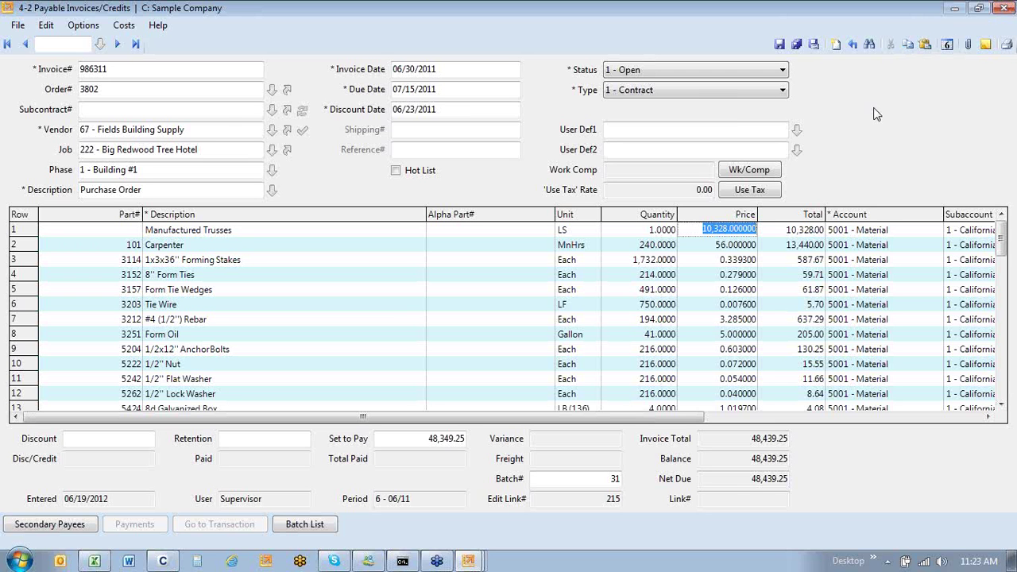
Close the payable invoice without saving its changes and close the Journal Transactions window.
{"action": "left_click", "coordinate": [1001, 8]}
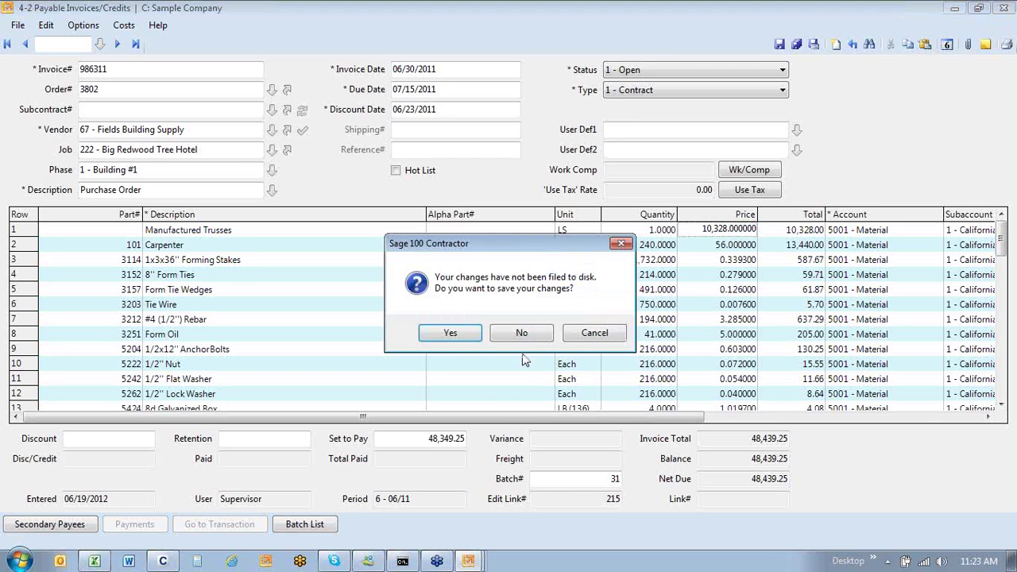
{"action": "left_click", "coordinate": [520, 332]}
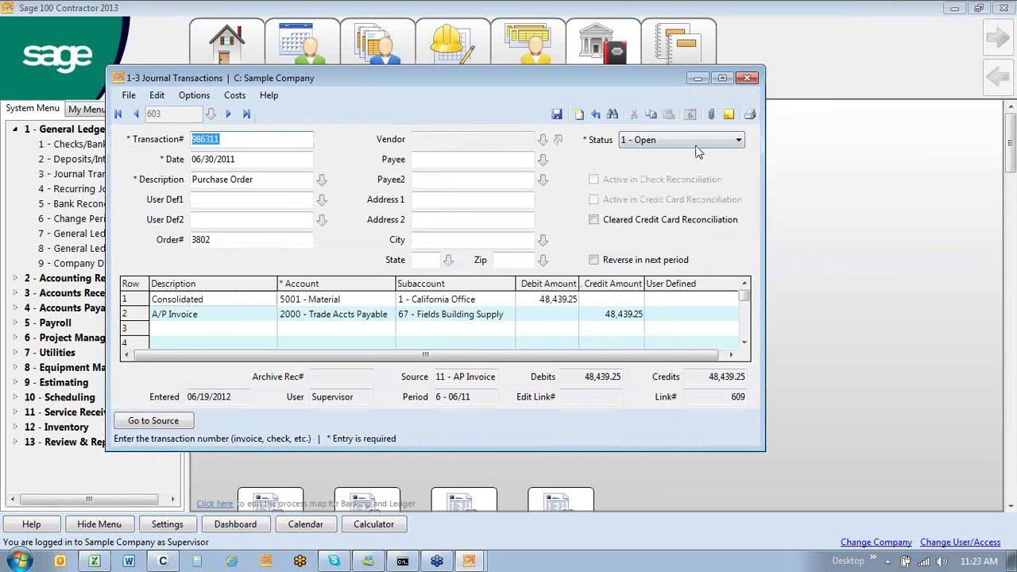
{"action": "left_click", "coordinate": [747, 79]}
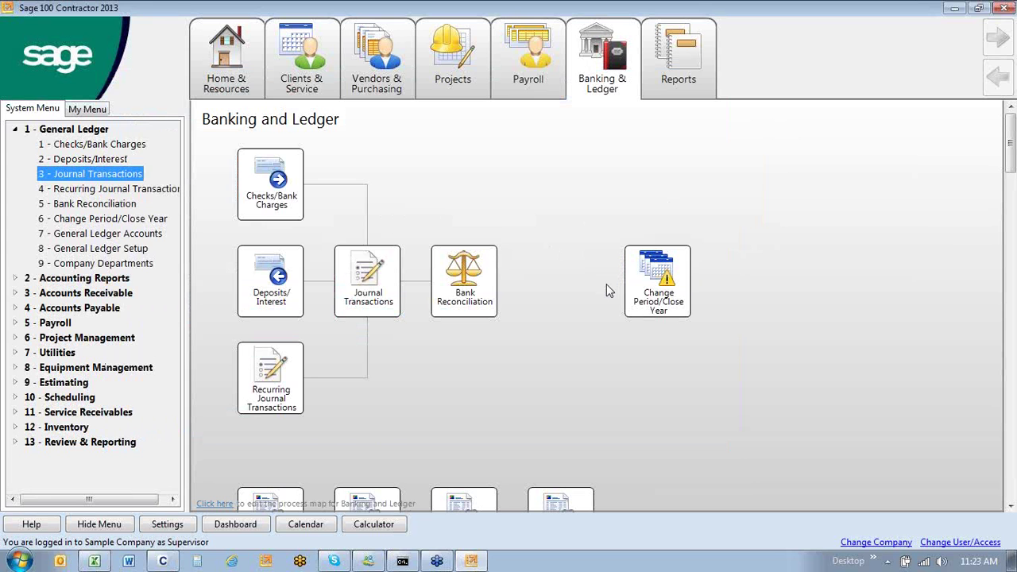
Collapse the General Ledger group and open the User List under Company Security in Utilities.
{"action": "left_click", "coordinate": [14, 129]}
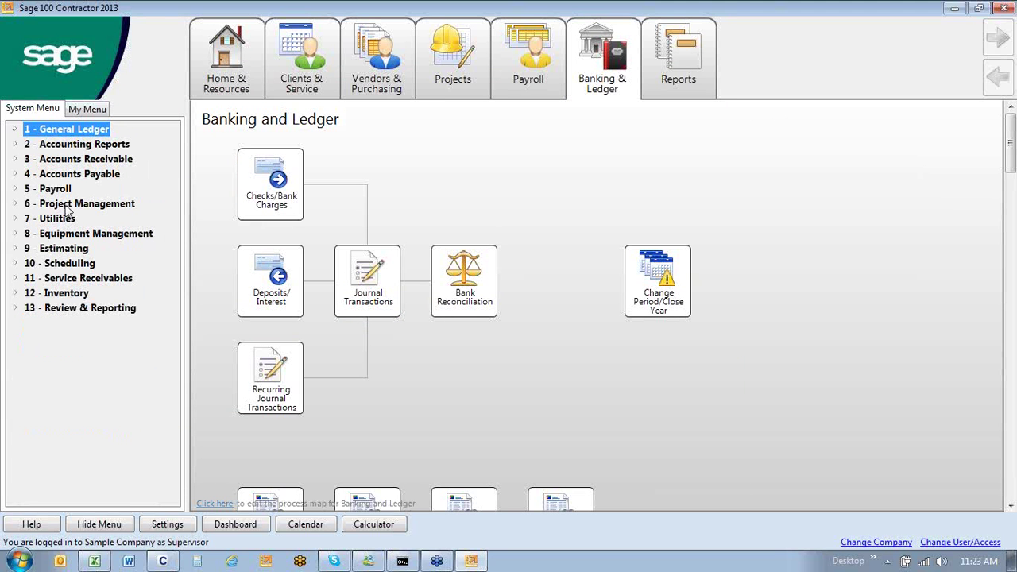
{"action": "left_click", "coordinate": [66, 206]}
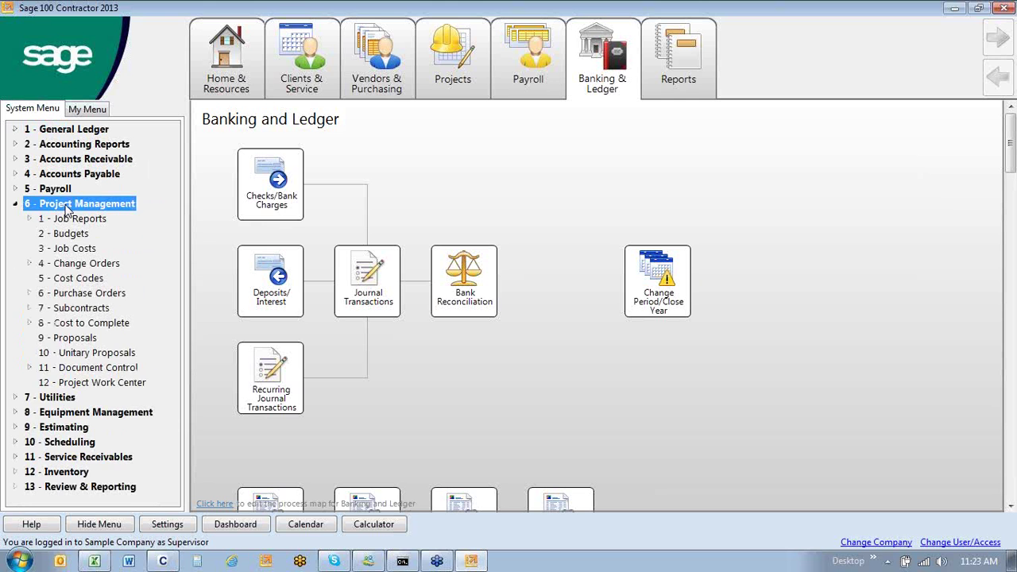
{"action": "left_click", "coordinate": [66, 207]}
{"action": "left_click", "coordinate": [57, 219]}
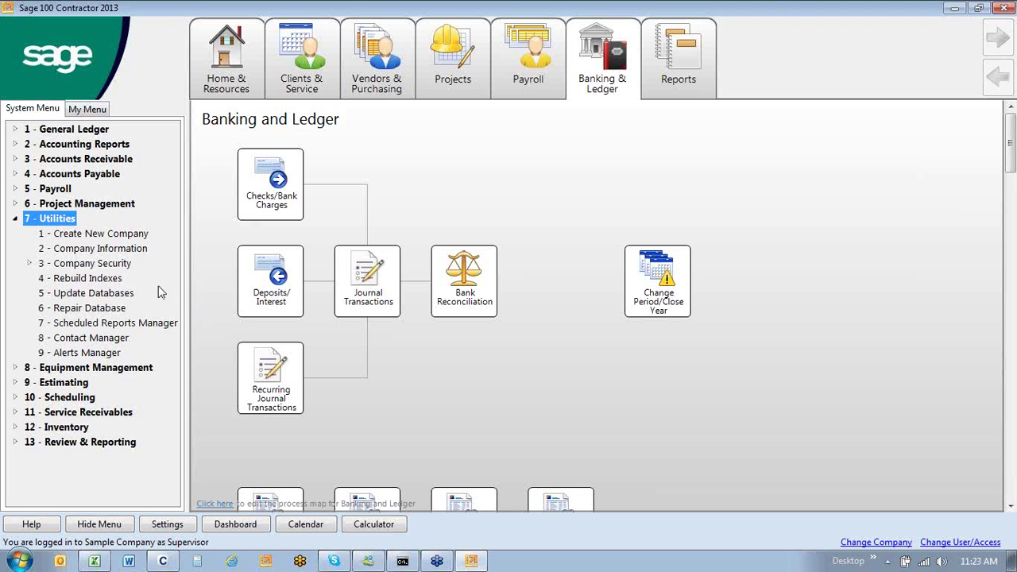
{"action": "left_click", "coordinate": [110, 265]}
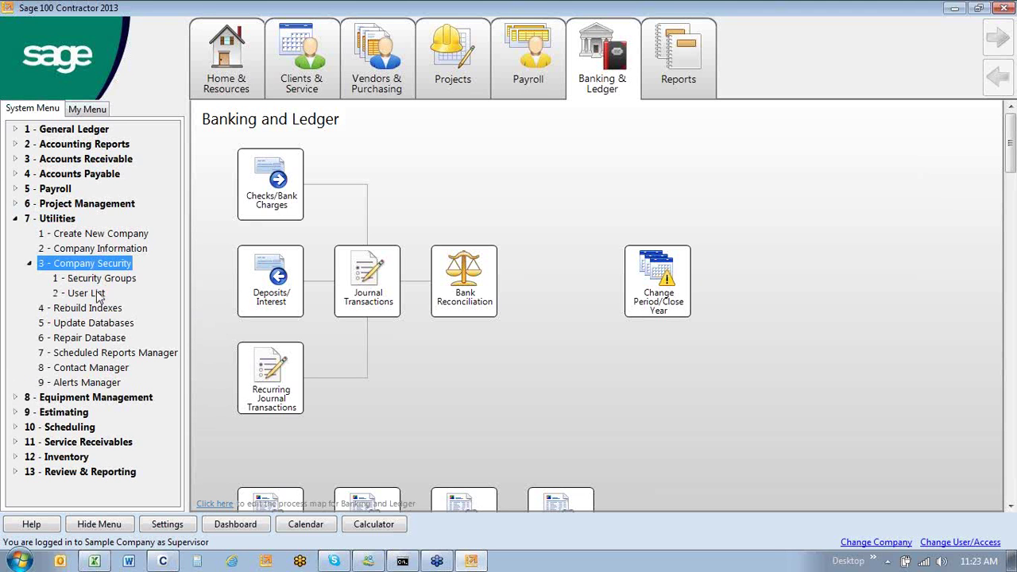
{"action": "left_click", "coordinate": [100, 294]}
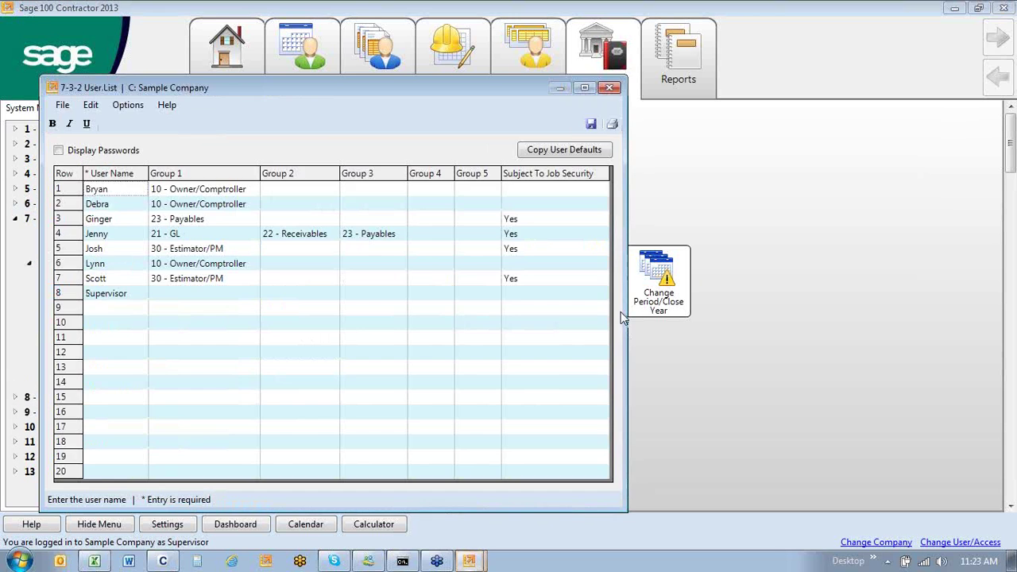
Examine the users' Subject To Job Security settings and an Estimator/PM user's row, and close the User List.
{"action": "left_click", "coordinate": [540, 178]}
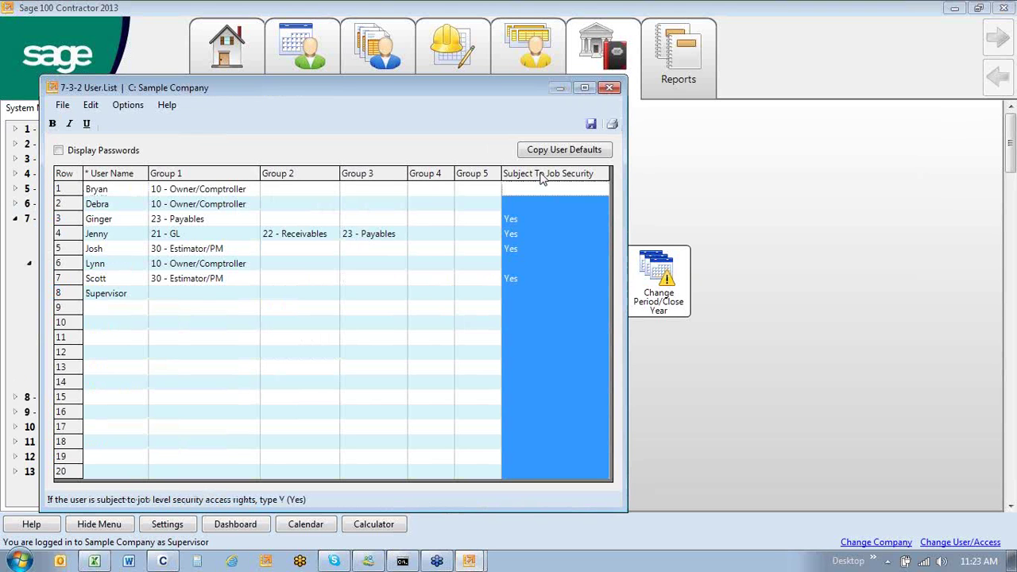
{"action": "left_click", "coordinate": [537, 191]}
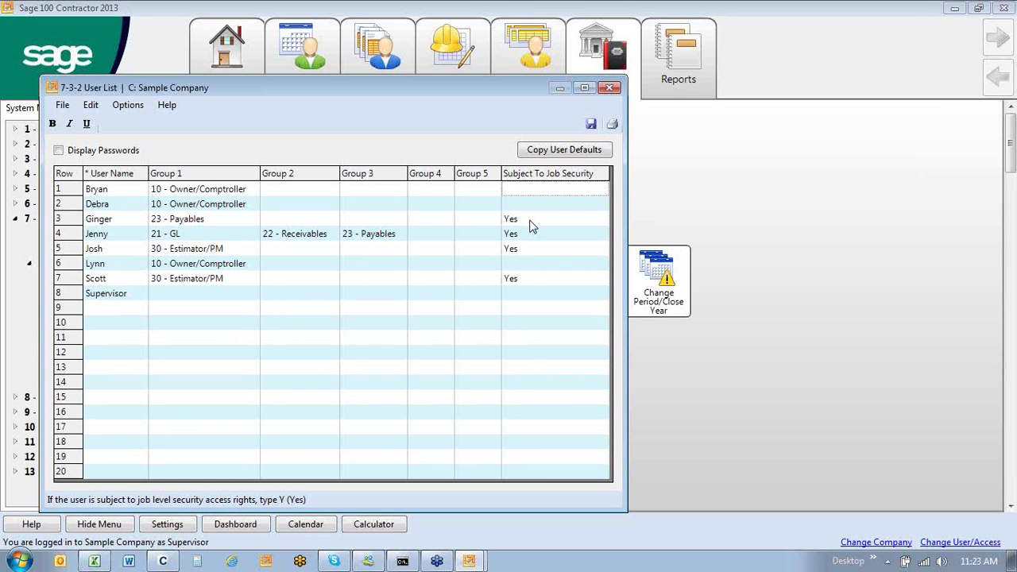
{"action": "left_click", "coordinate": [97, 263]}
{"action": "left_click", "coordinate": [199, 253]}
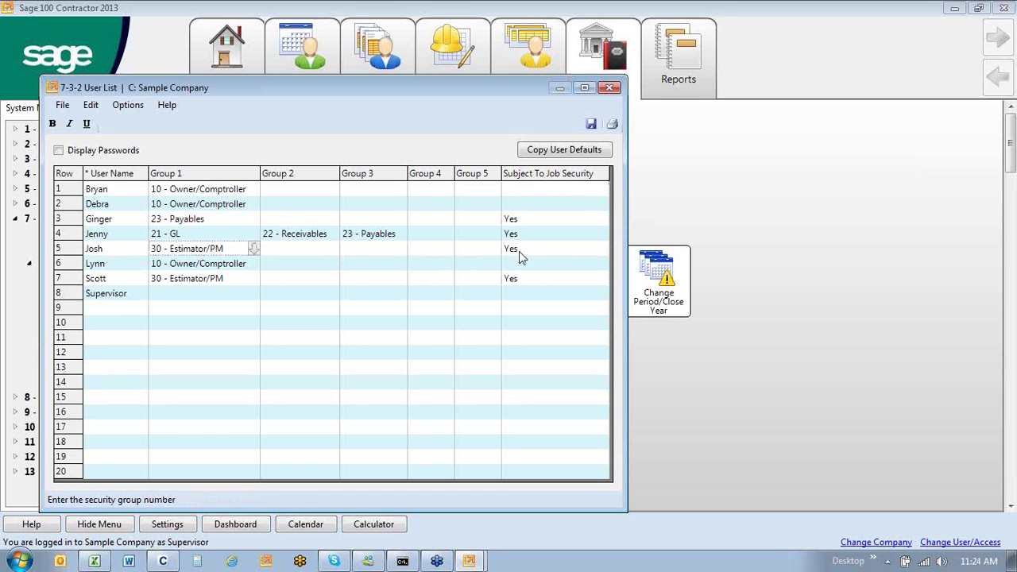
{"action": "left_click", "coordinate": [538, 256]}
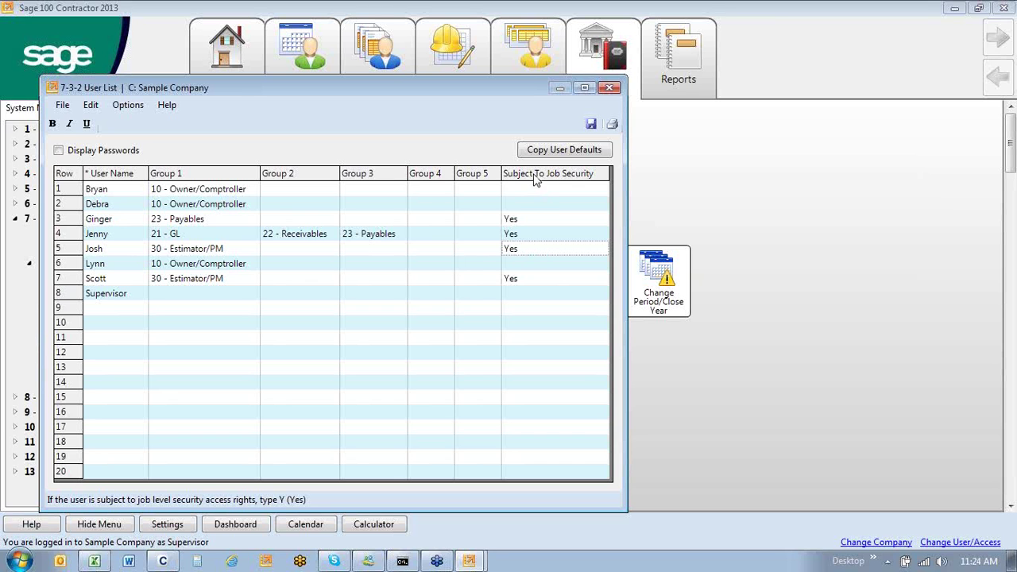
{"action": "left_click", "coordinate": [535, 175]}
{"action": "left_click", "coordinate": [538, 270]}
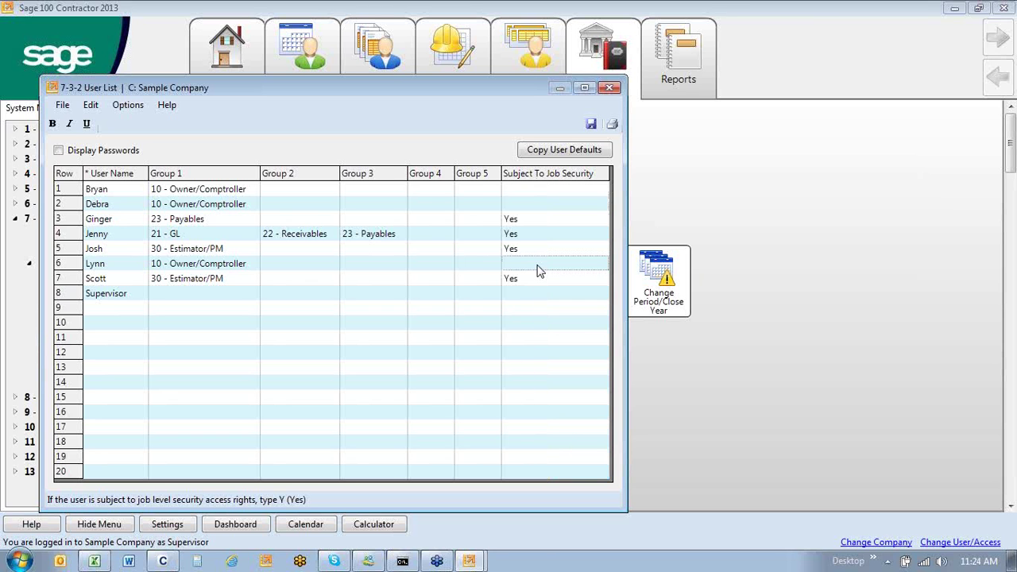
{"action": "left_click", "coordinate": [67, 249]}
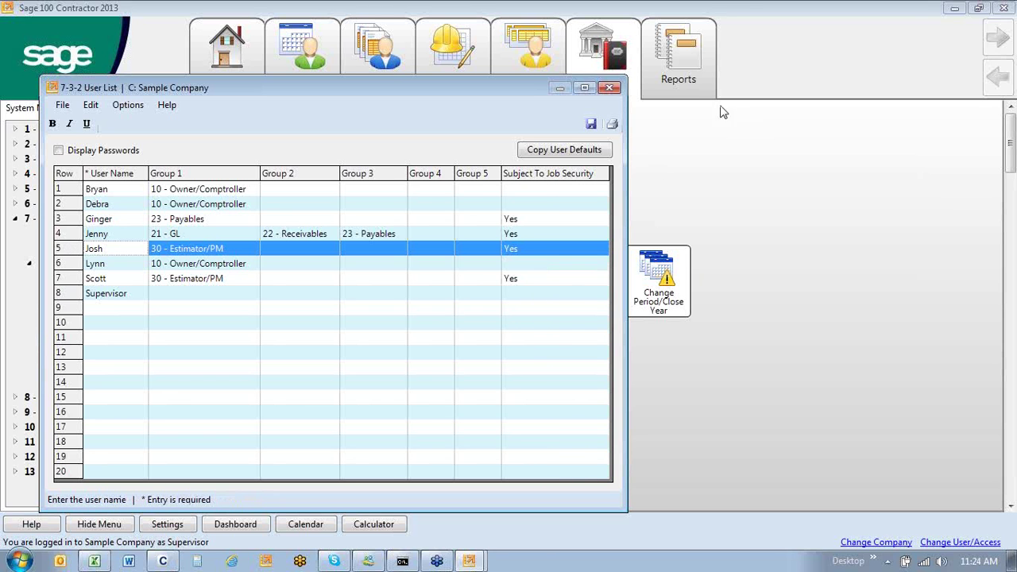
{"action": "left_click", "coordinate": [610, 88]}
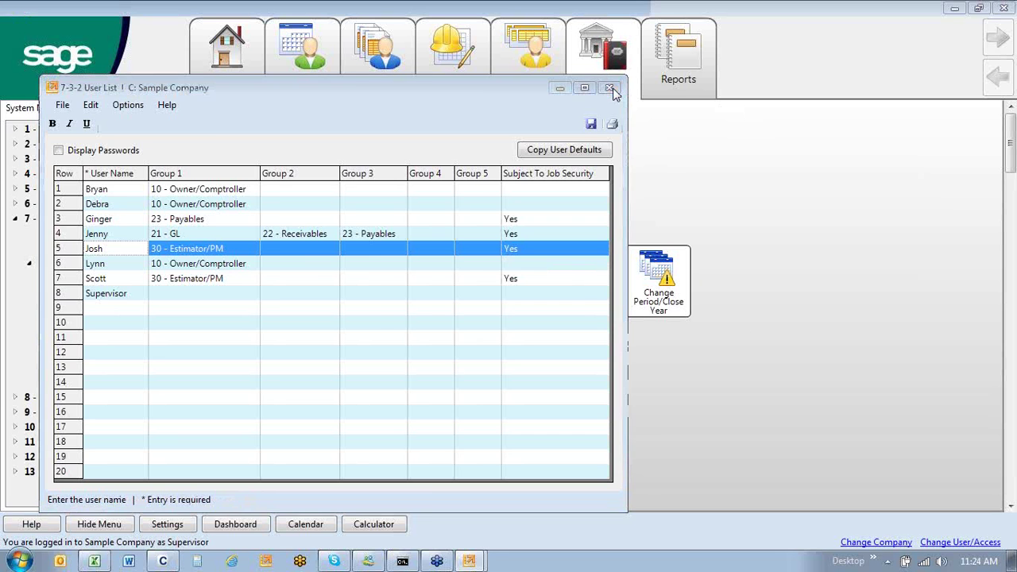
Open the Accounts Receivable Jobs window and check the Job Access List in job 224's contacts and personnel details.
{"action": "left_click", "coordinate": [17, 220]}
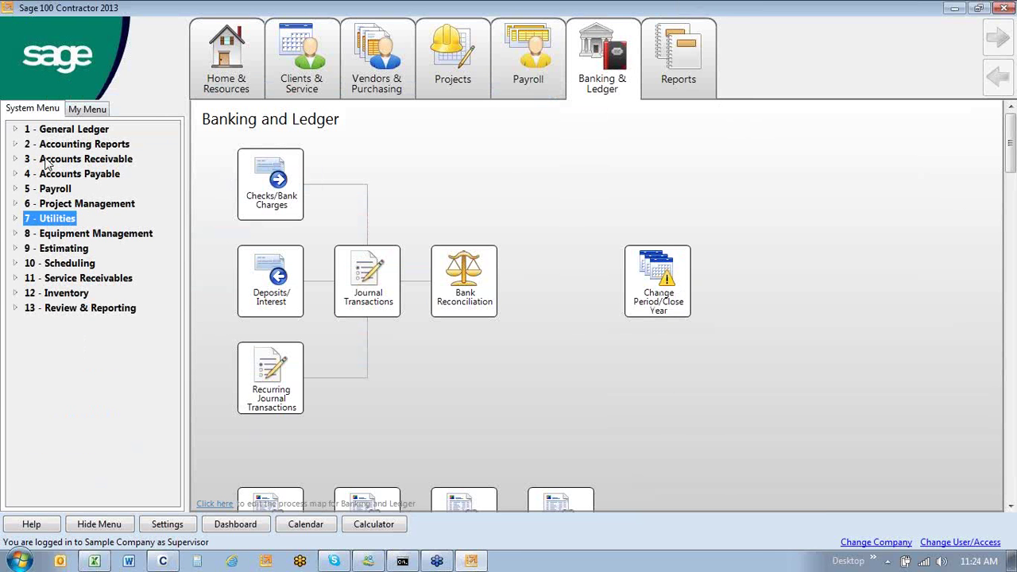
{"action": "double_click", "coordinate": [45, 160]}
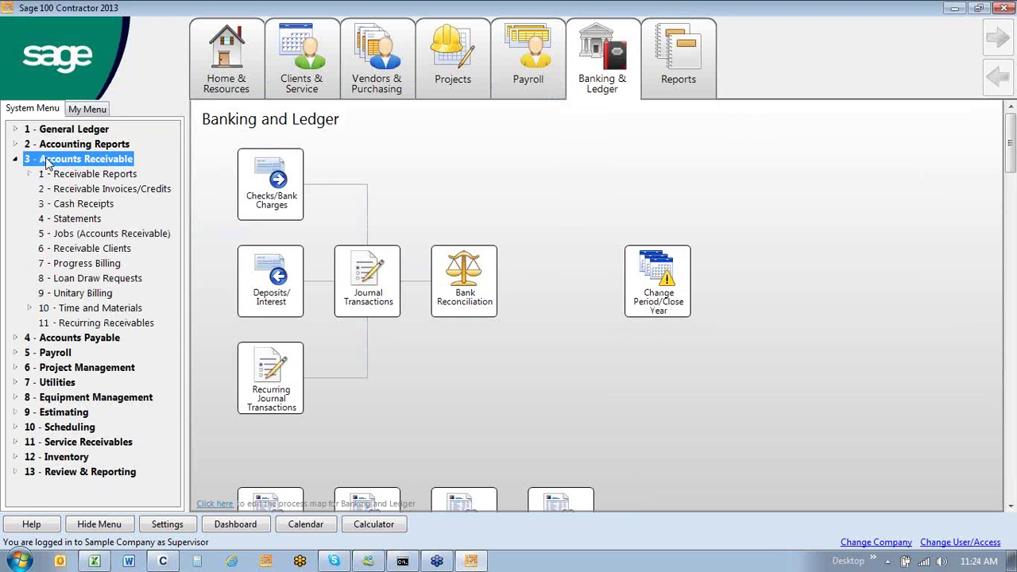
{"action": "double_click", "coordinate": [62, 234]}
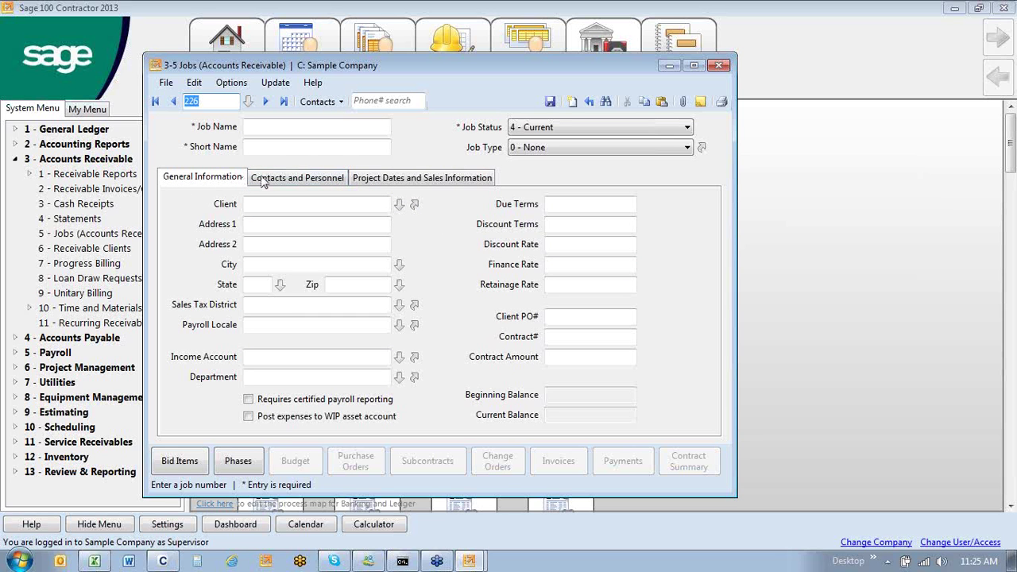
{"action": "left_click", "coordinate": [308, 182]}
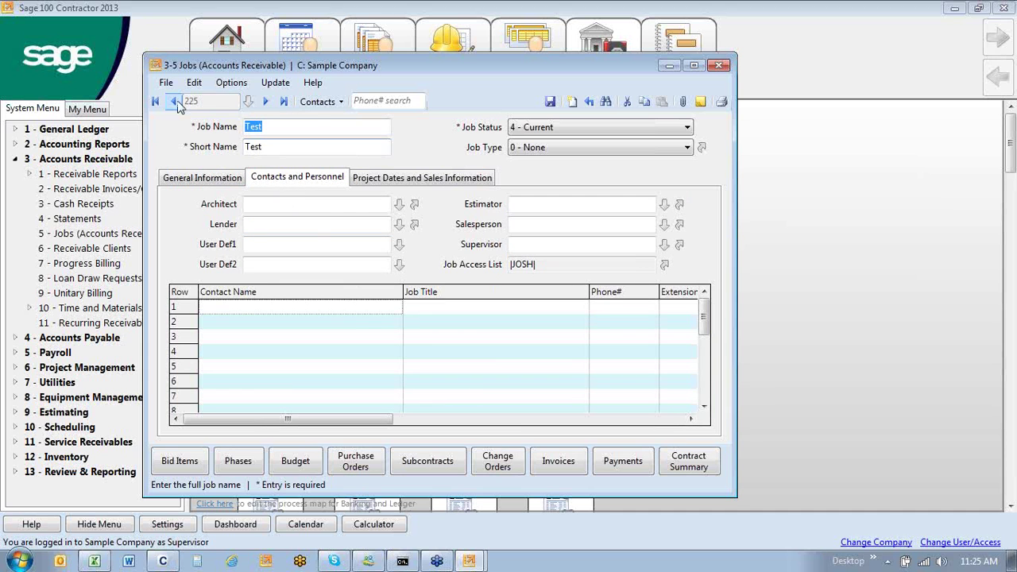
{"action": "left_click", "coordinate": [174, 107]}
{"action": "left_click", "coordinate": [174, 107]}
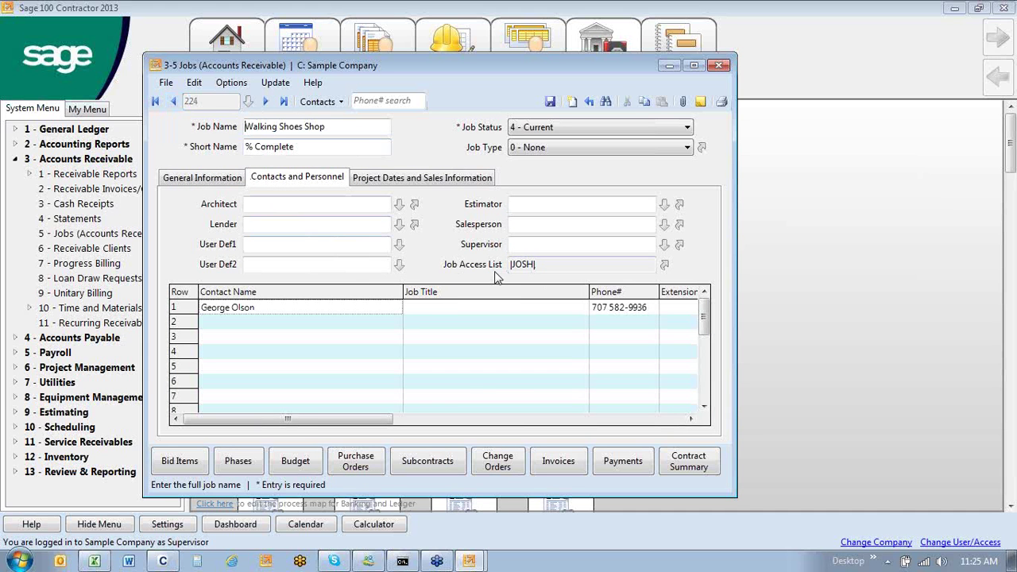
Examine the Job Security User List for jobs 224 and 223, and cancel job 223's list without granting access.
{"action": "left_click", "coordinate": [665, 267]}
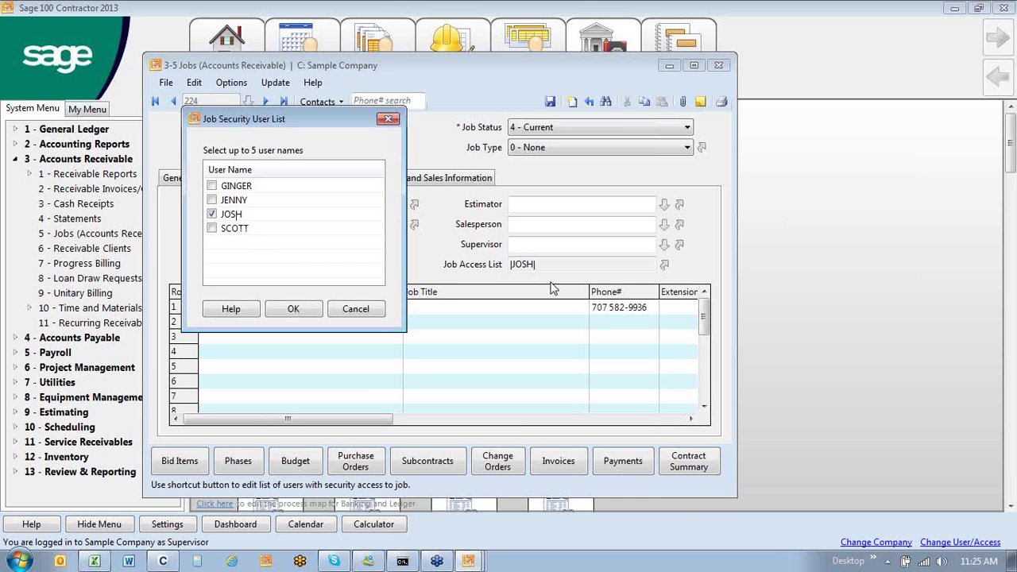
{"action": "left_click", "coordinate": [294, 310]}
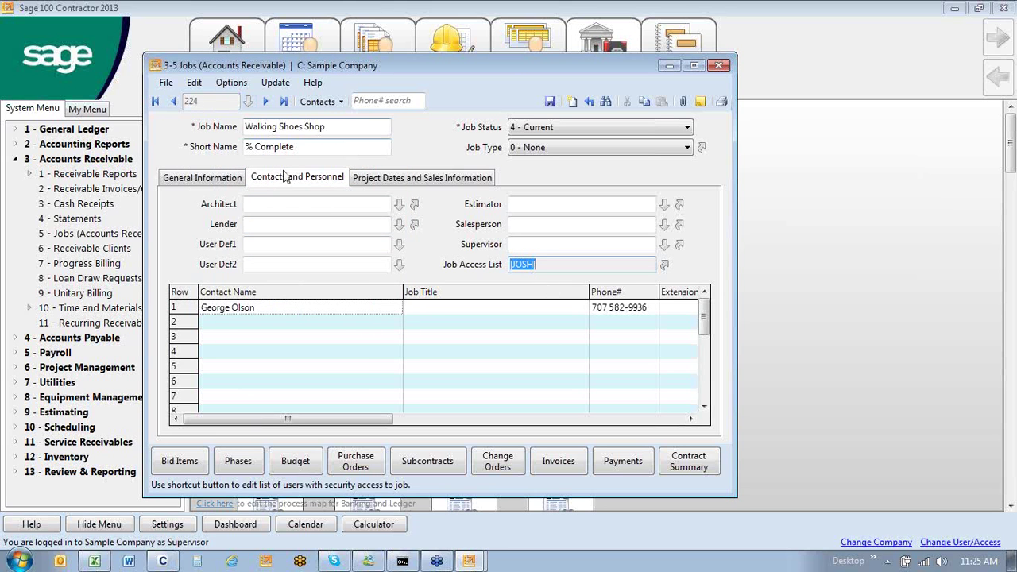
{"action": "left_click", "coordinate": [173, 101]}
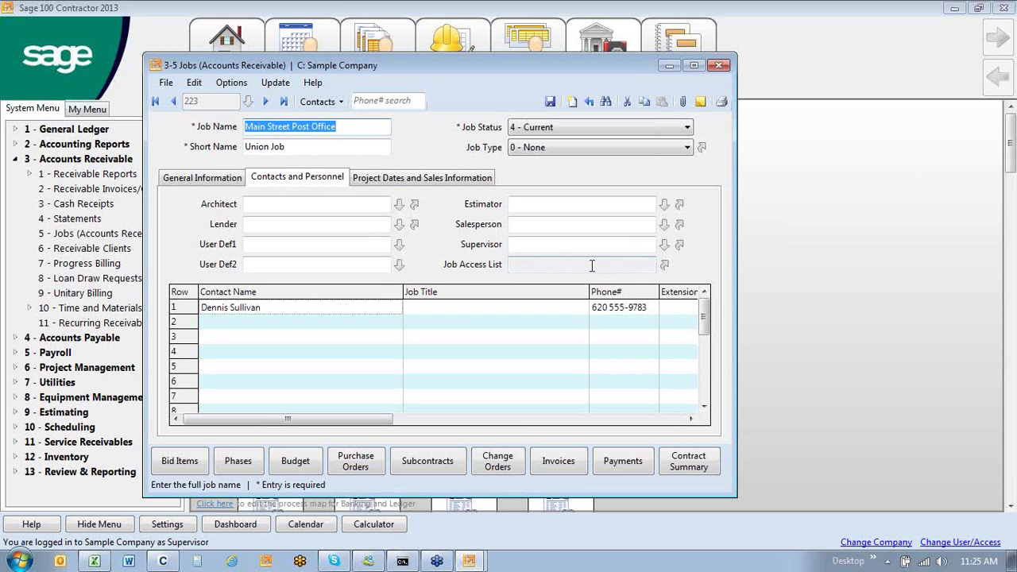
{"action": "left_click", "coordinate": [664, 266]}
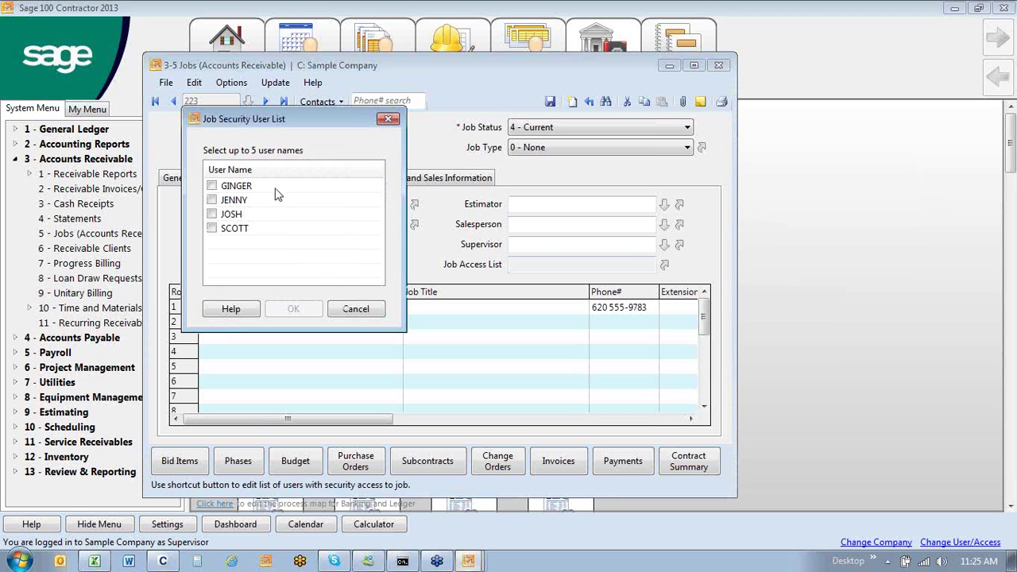
{"action": "left_click", "coordinate": [355, 309]}
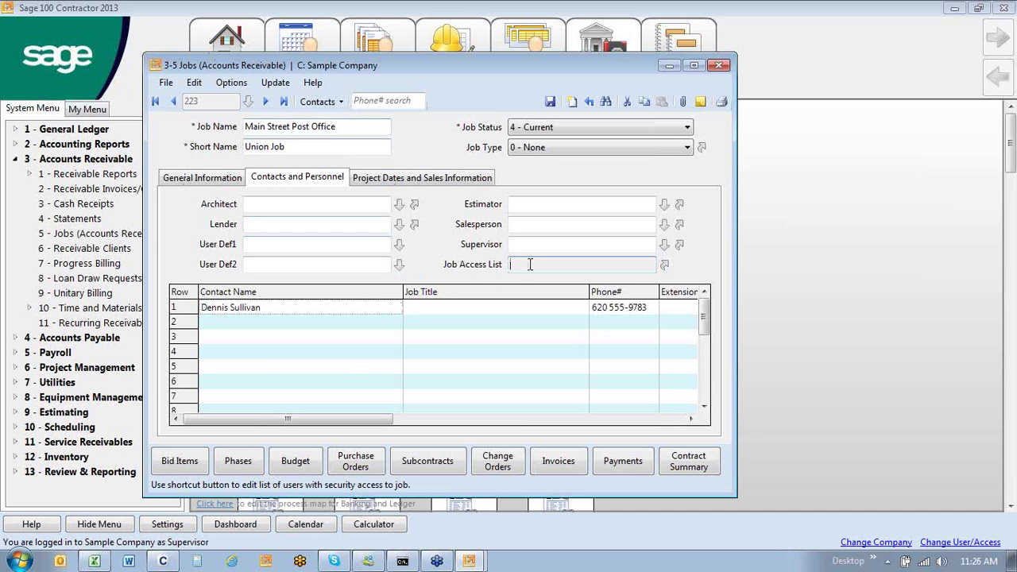
{"action": "left_click", "coordinate": [663, 268]}
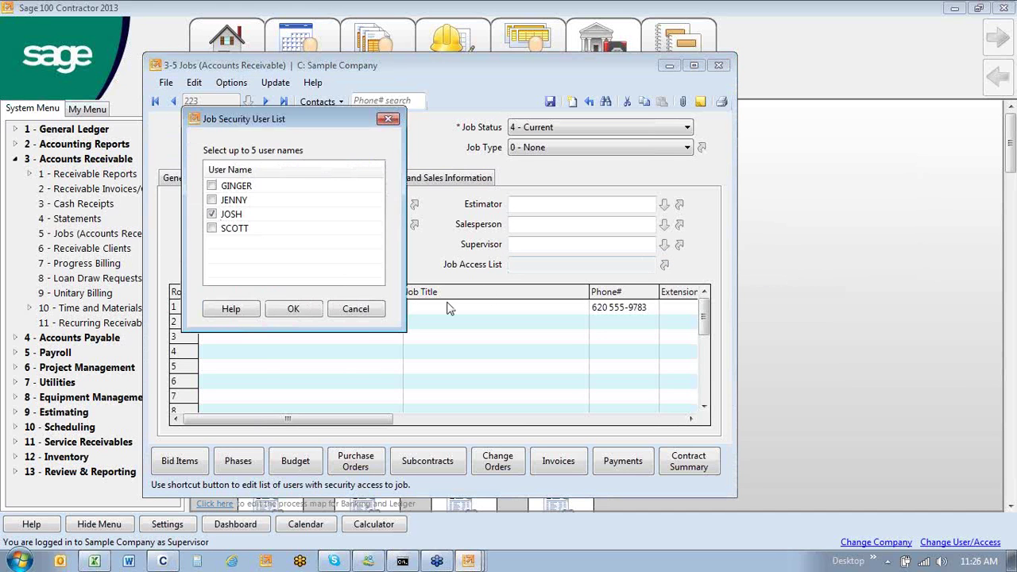
{"action": "left_click", "coordinate": [356, 309]}
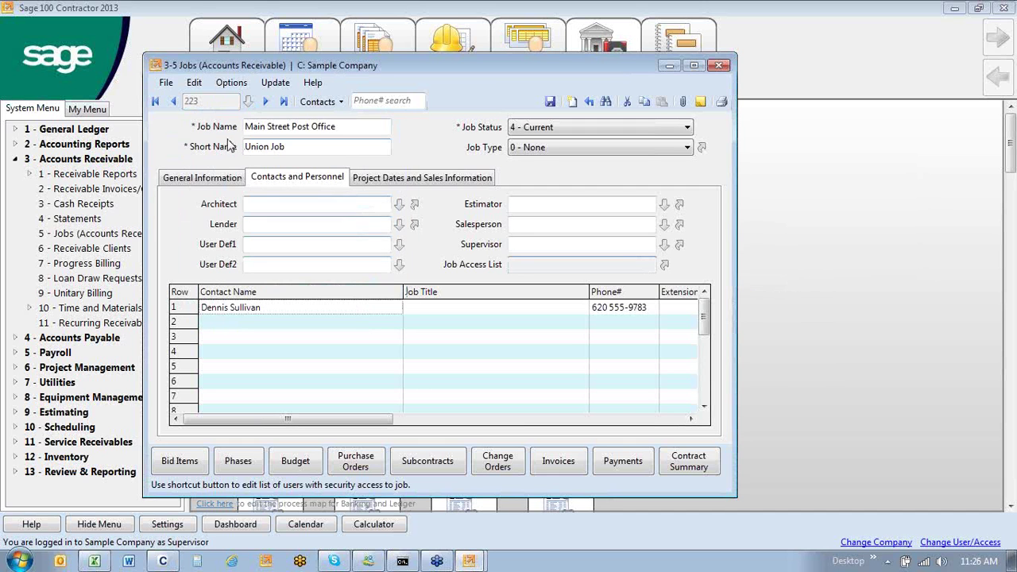
Step back through the earlier jobs to job 1, checking each Job Access List, and close the Jobs window.
{"action": "left_click", "coordinate": [171, 102]}
{"action": "left_click", "coordinate": [172, 103]}
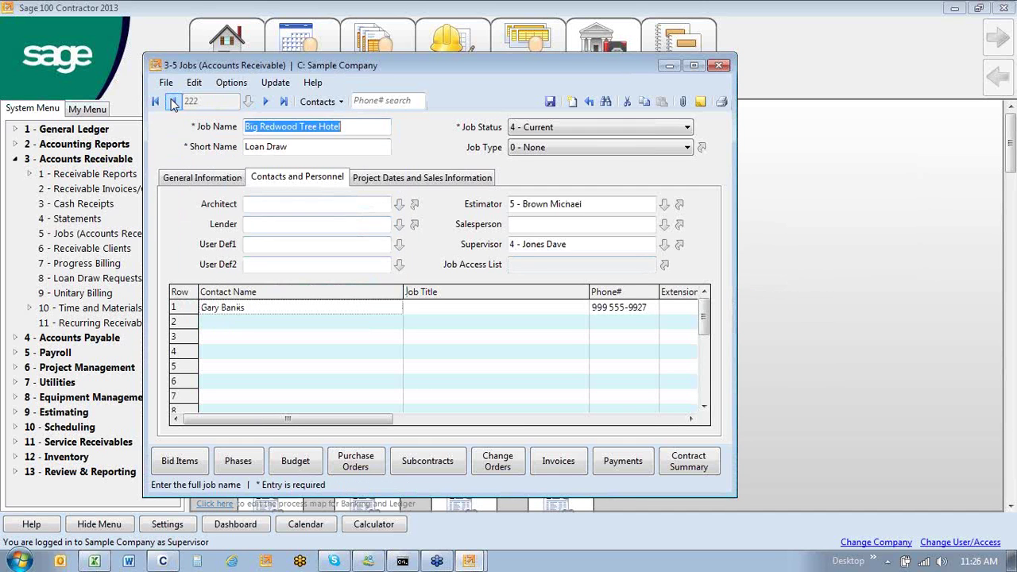
{"action": "left_click", "coordinate": [173, 104]}
{"action": "left_click", "coordinate": [172, 104]}
{"action": "left_click", "coordinate": [173, 103]}
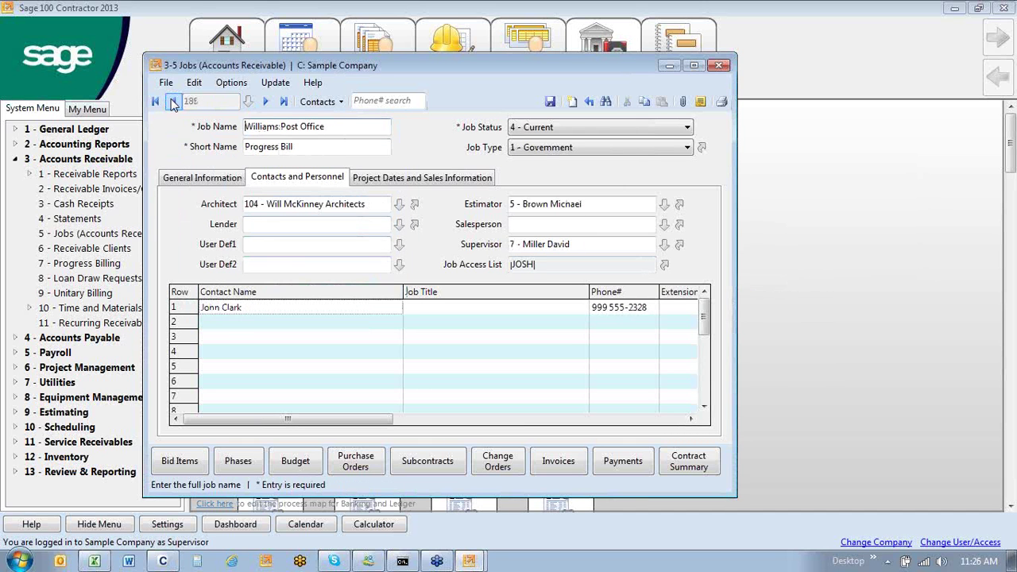
{"action": "left_click", "coordinate": [173, 103]}
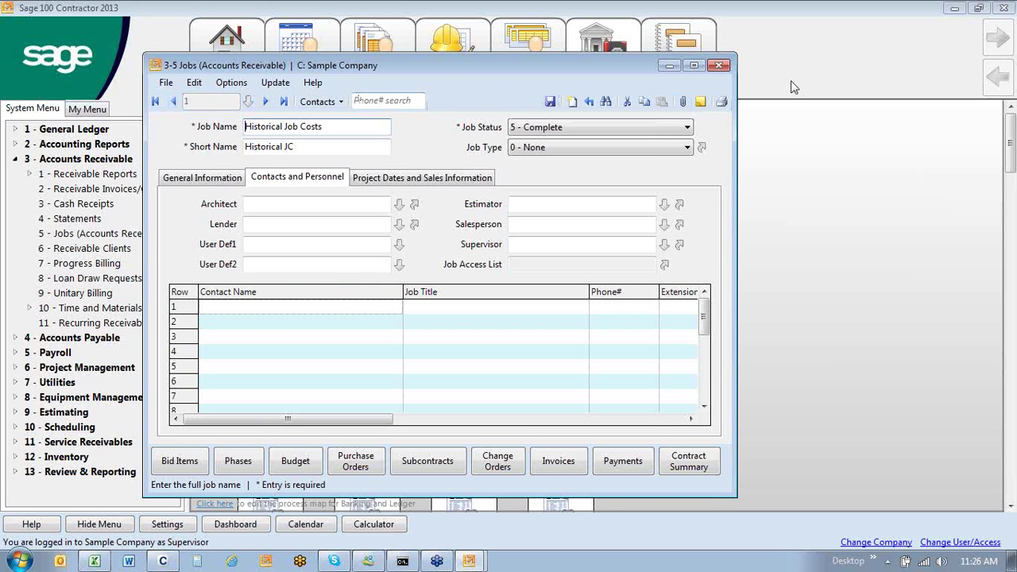
{"action": "left_click", "coordinate": [716, 70]}
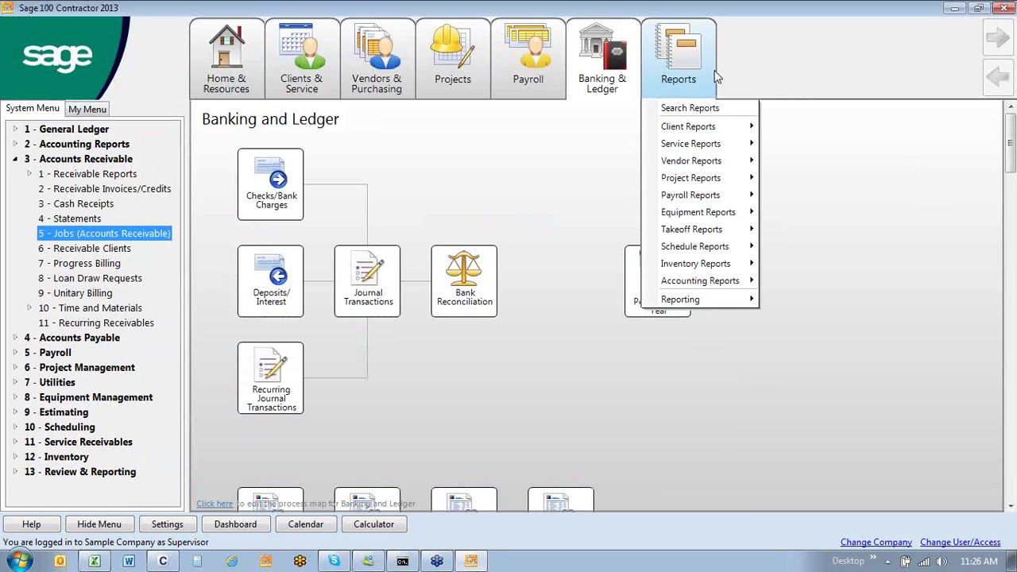
Switch the login from Supervisor to the job-restricted user with a blank password, and close the dashboard.
{"action": "left_click", "coordinate": [962, 543]}
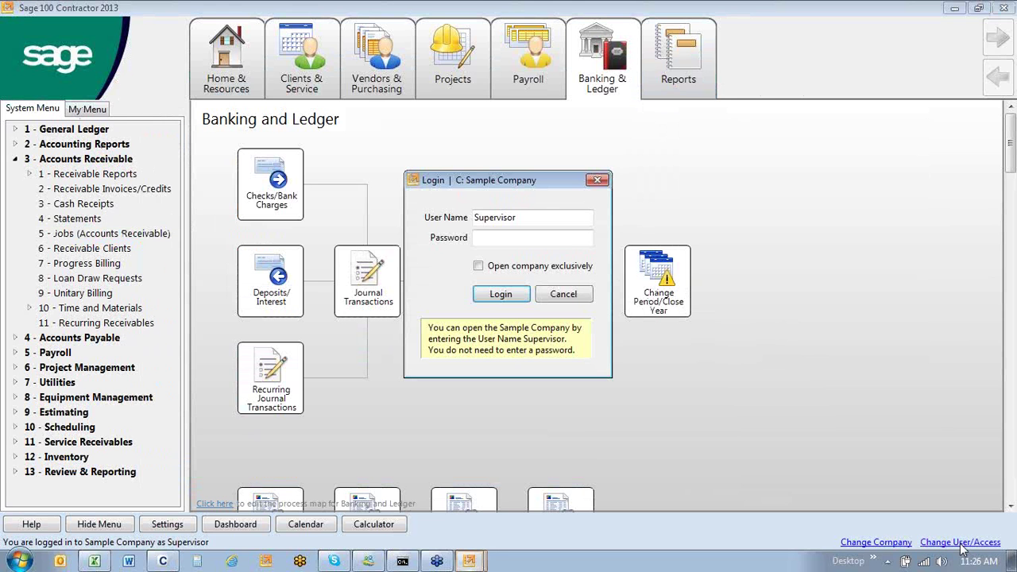
{"action": "double_click", "coordinate": [586, 218]}
{"action": "type", "text": "Josh"}
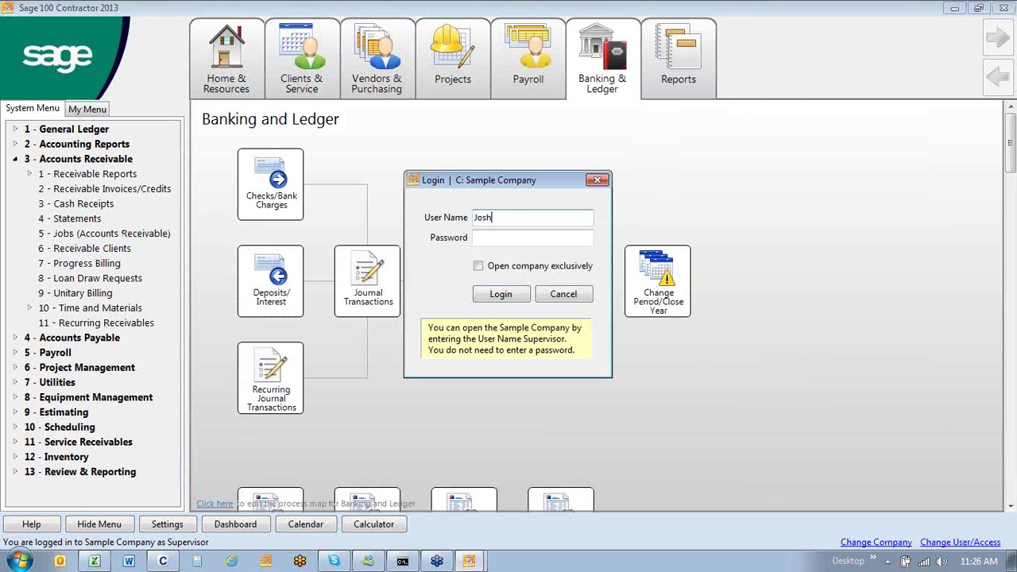
{"action": "key", "text": "Tab"}
{"action": "key", "text": "Return"}
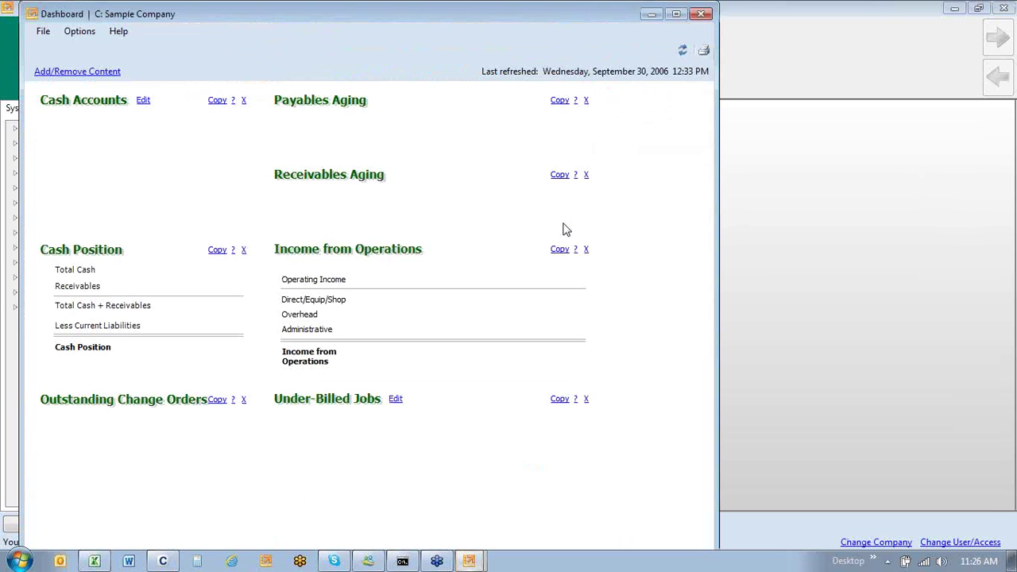
{"action": "left_click", "coordinate": [701, 14]}
{"action": "left_click", "coordinate": [677, 44]}
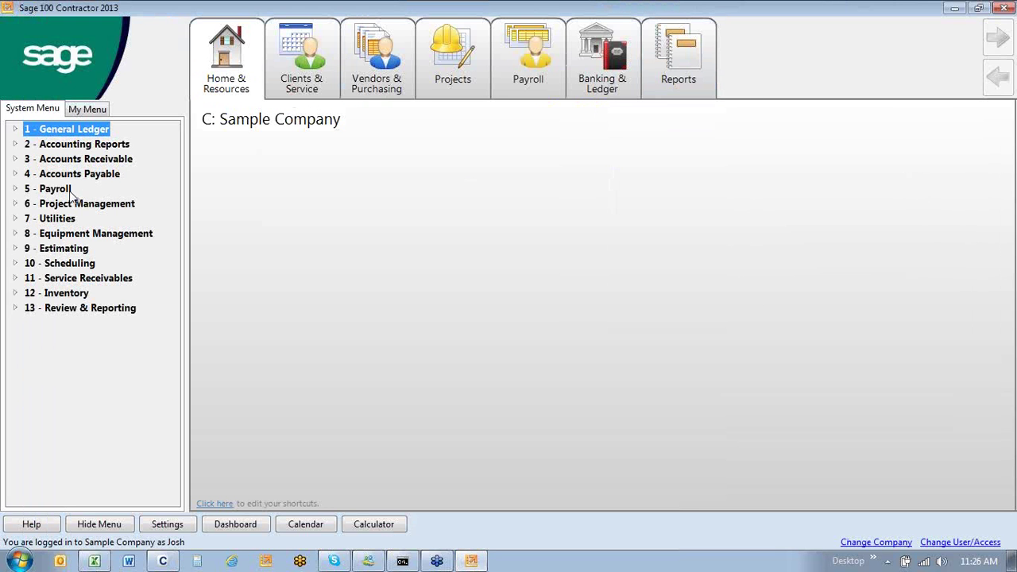
Open the Accounts Receivable Jobs window and step from the last job back to job 186, Williams Post Office.
{"action": "left_click", "coordinate": [81, 159]}
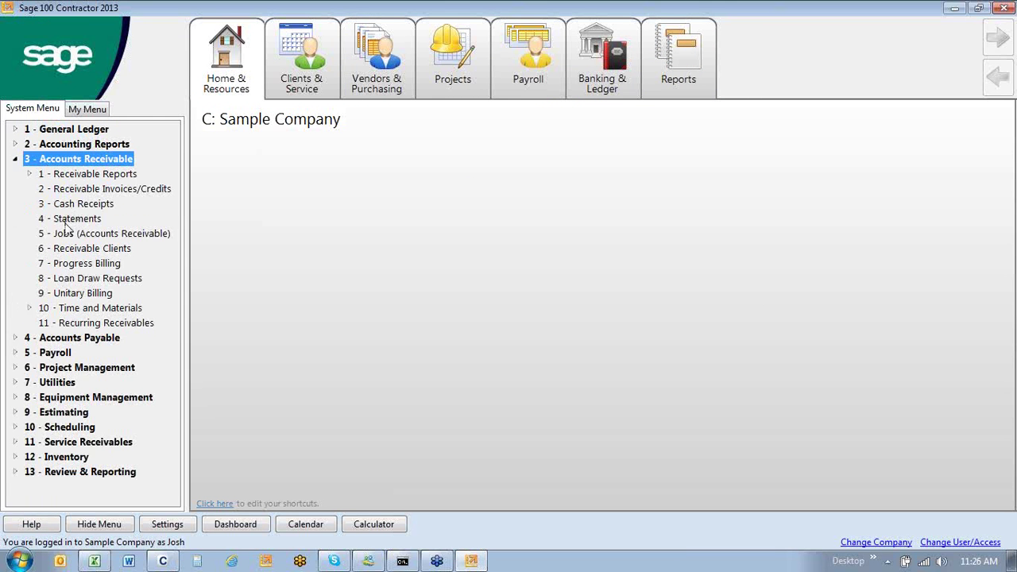
{"action": "left_click", "coordinate": [62, 233]}
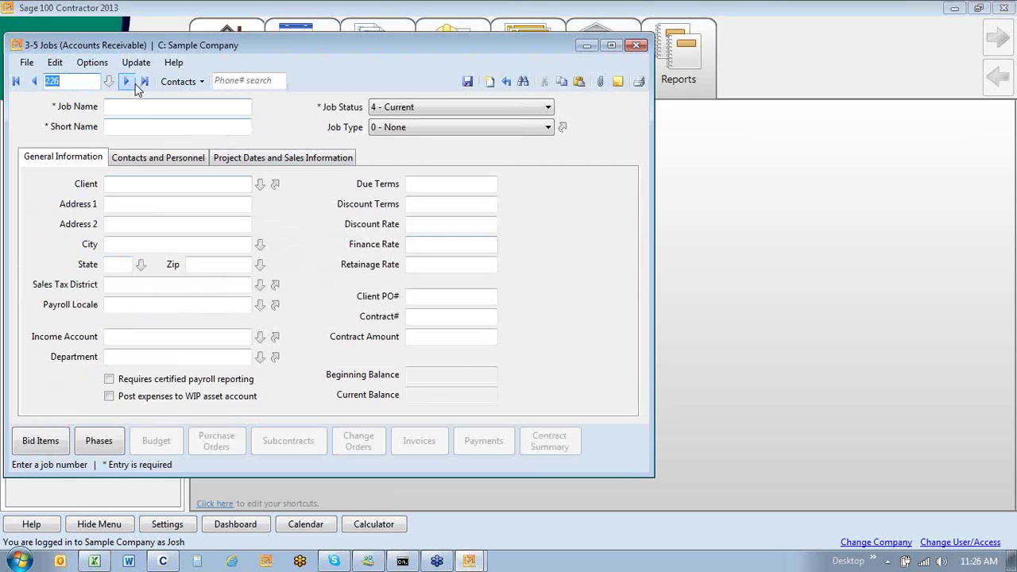
{"action": "left_click", "coordinate": [143, 80]}
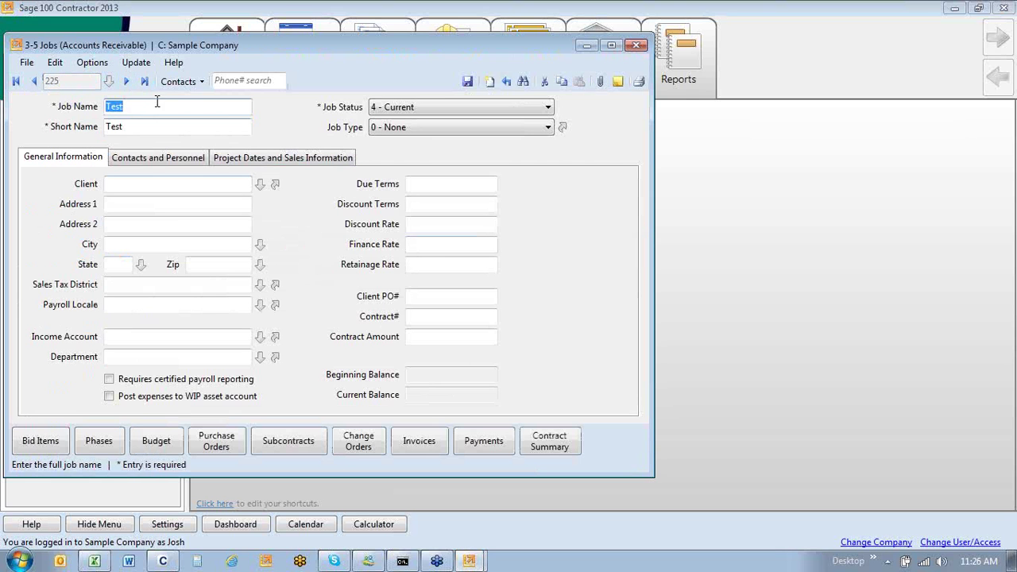
{"action": "left_click", "coordinate": [34, 82]}
{"action": "left_click", "coordinate": [35, 82]}
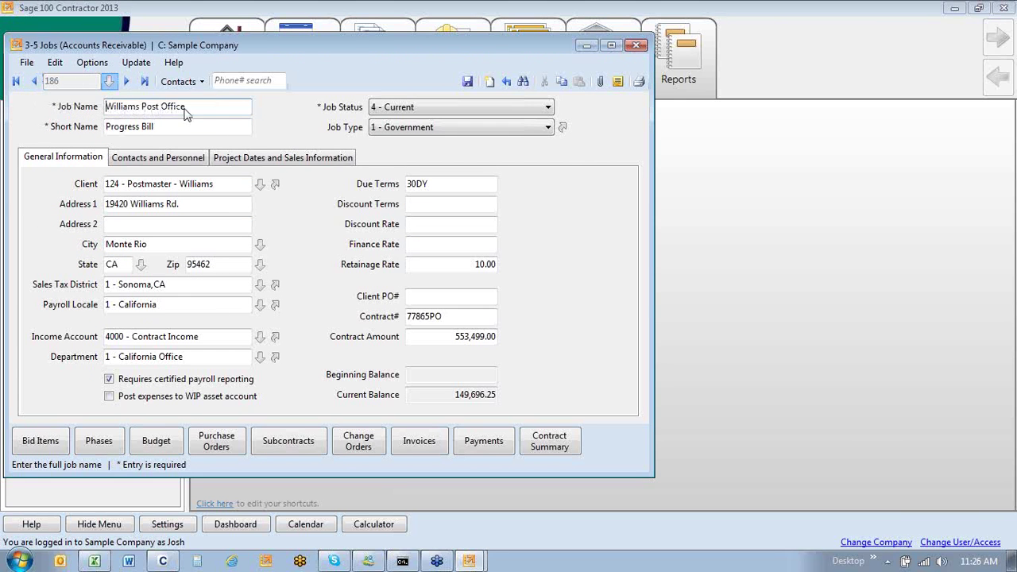
Examine the job lookup list for all statuses, and close both the list and the Jobs window.
{"action": "left_click", "coordinate": [397, 150]}
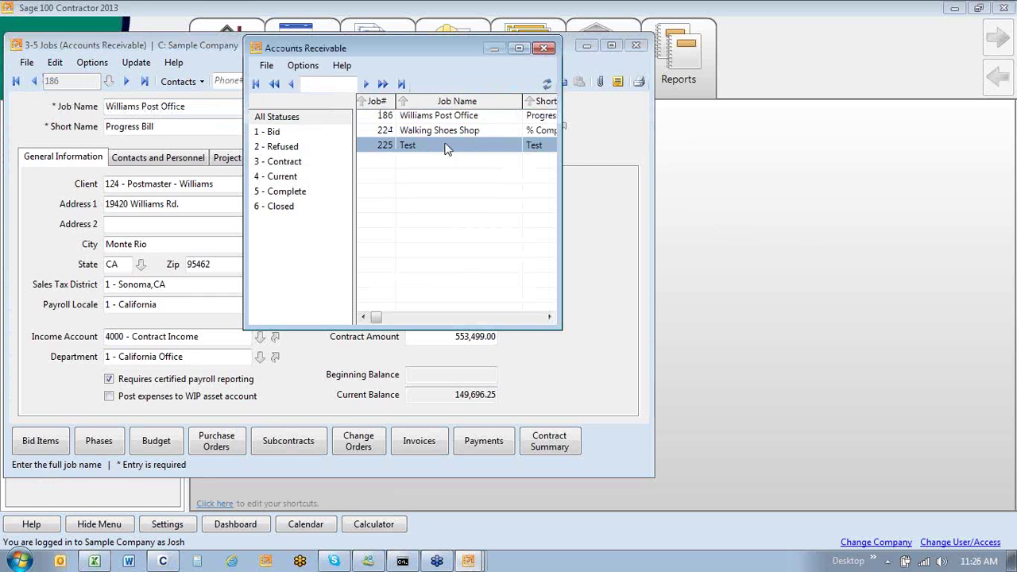
{"action": "left_click", "coordinate": [544, 49]}
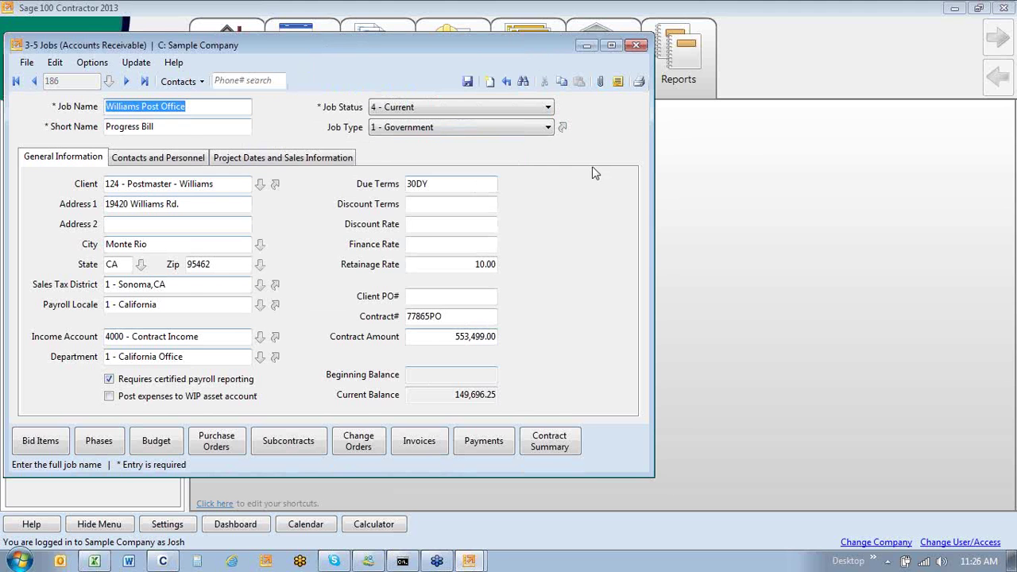
{"action": "left_click", "coordinate": [637, 45]}
Expand Project Management and its Job Reports group.
{"action": "left_click", "coordinate": [46, 370]}
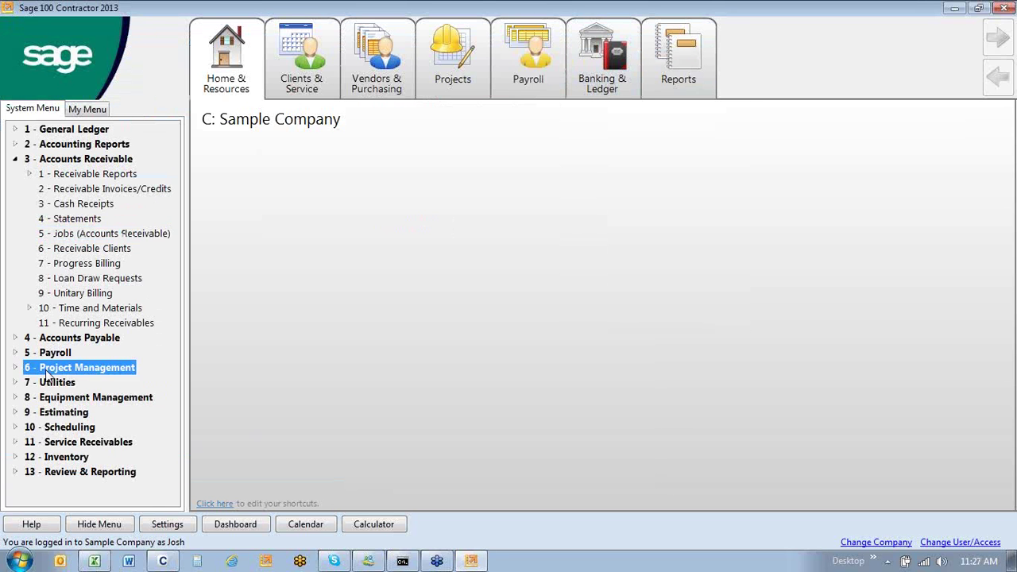
{"action": "double_click", "coordinate": [46, 370]}
{"action": "double_click", "coordinate": [68, 310]}
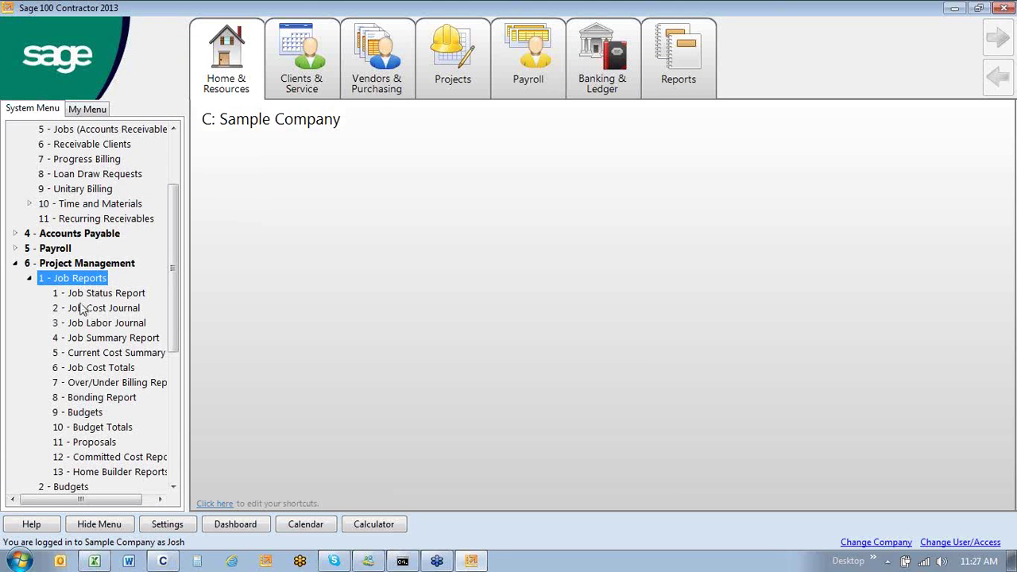
Open the Job Cost Journal report under Job Reports and preview report 31, Job Cost Journal by Job.
{"action": "left_click", "coordinate": [82, 314]}
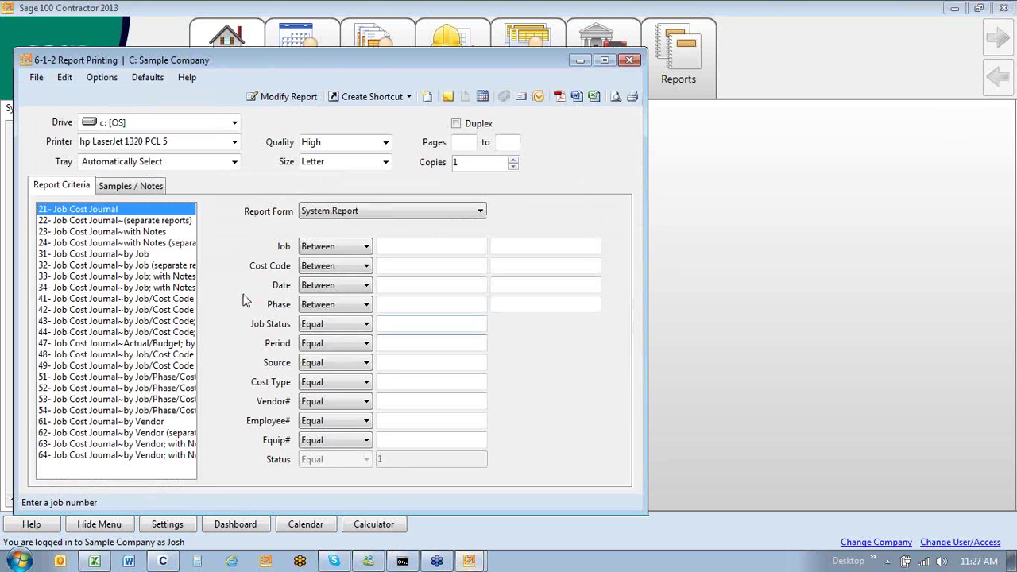
{"action": "left_click", "coordinate": [148, 255]}
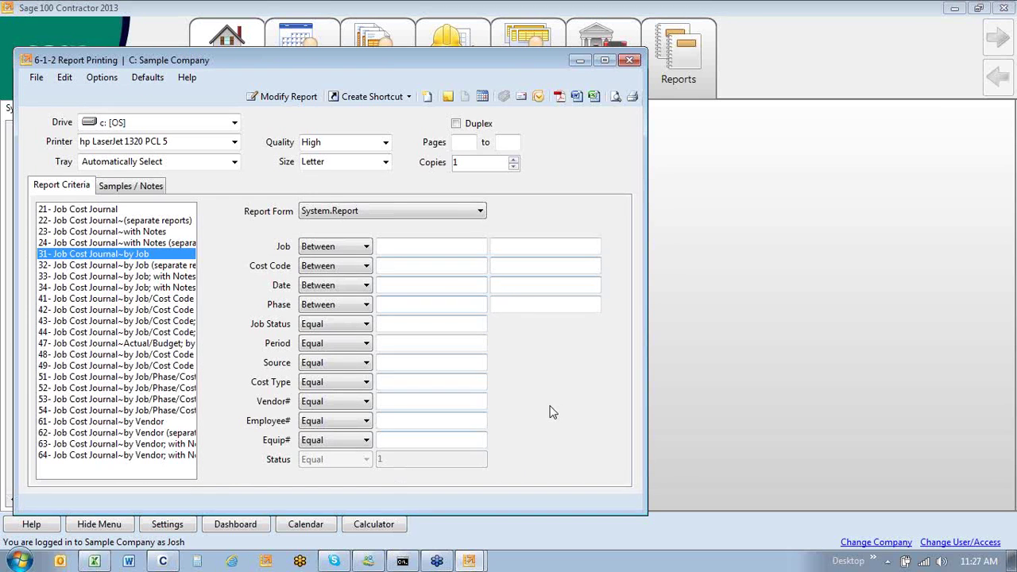
{"action": "left_click", "coordinate": [614, 96]}
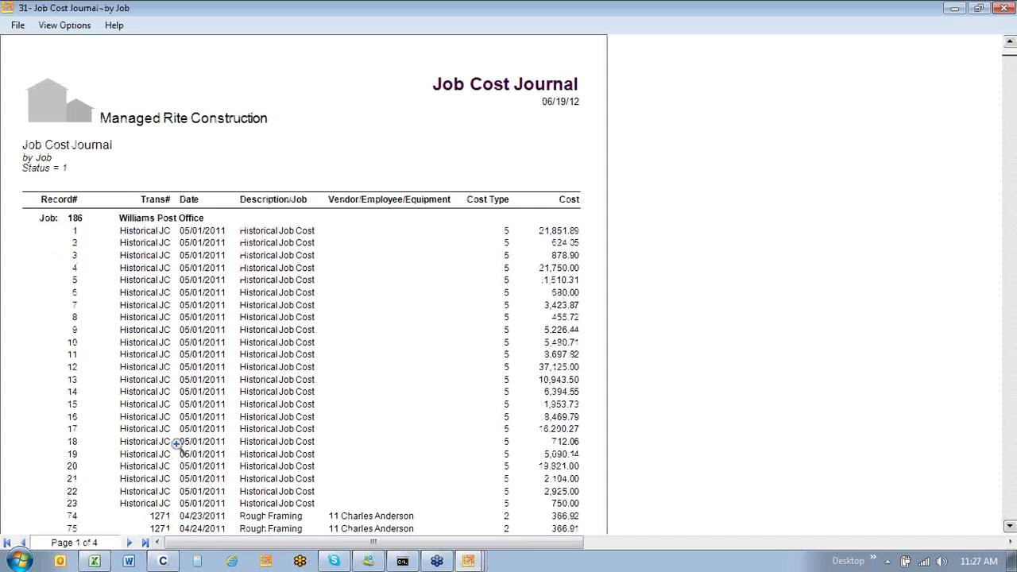
Review the previewed Job Cost Journal through its last page and close the preview.
{"action": "scroll", "coordinate": [176, 445], "scroll_direction": "down", "scroll_amount": 2}
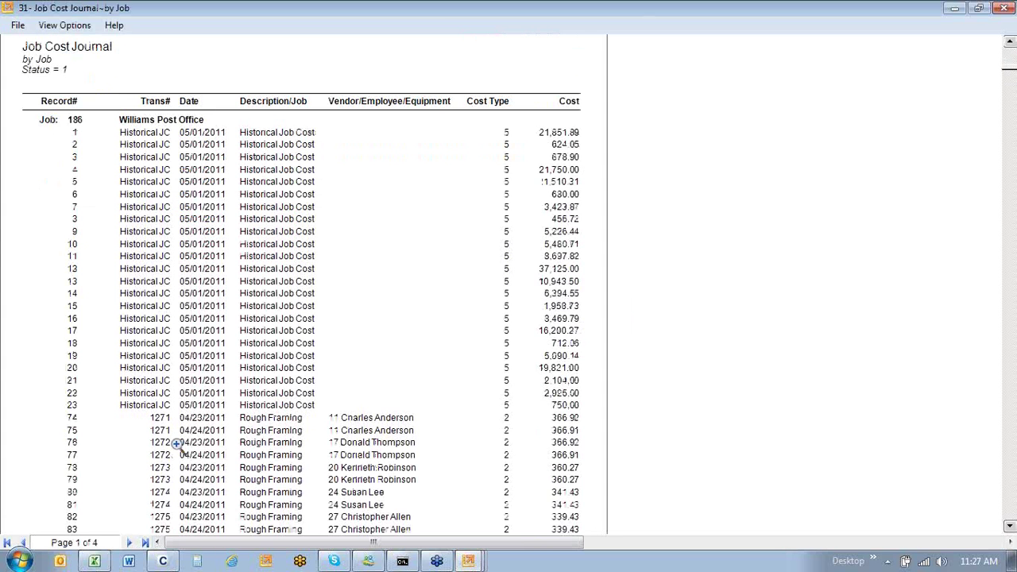
{"action": "scroll", "coordinate": [176, 445], "scroll_direction": "down", "scroll_amount": 1}
{"action": "scroll", "coordinate": [176, 445], "scroll_direction": "down", "scroll_amount": 1}
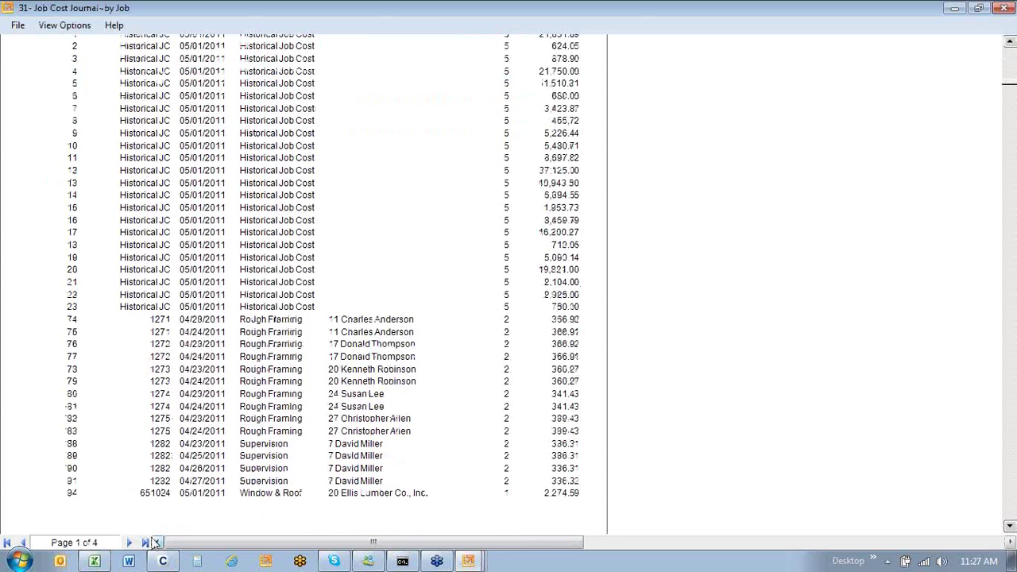
{"action": "left_click", "coordinate": [130, 542]}
{"action": "left_click", "coordinate": [131, 543]}
{"action": "left_click", "coordinate": [131, 543]}
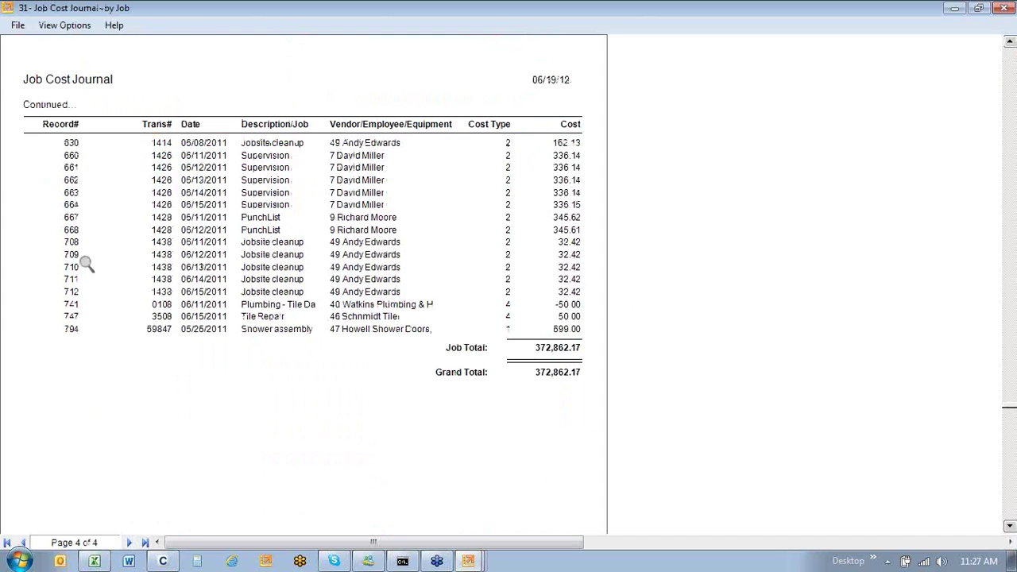
{"action": "left_click", "coordinate": [1003, 9]}
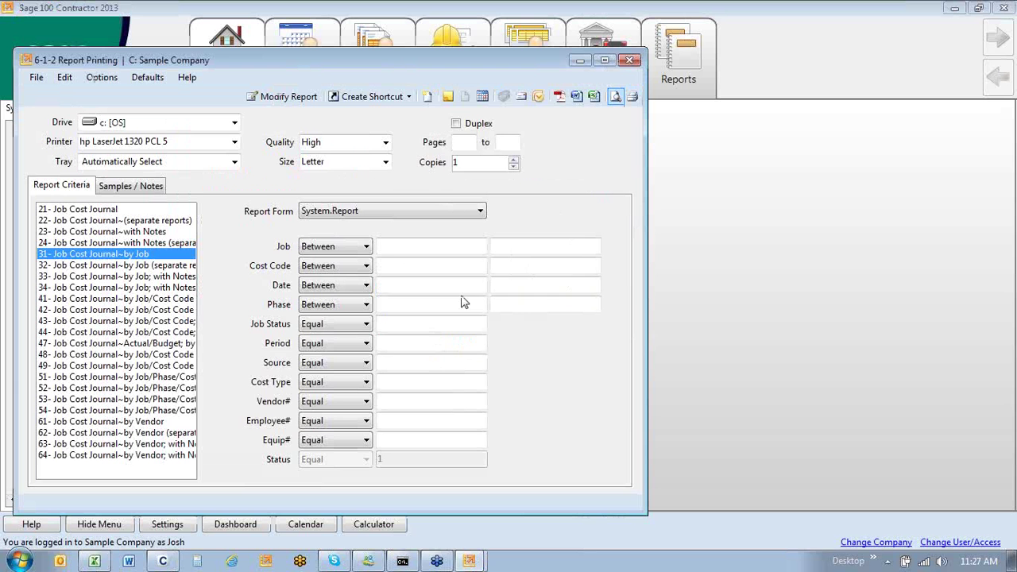
Set the Job criterion to In List, view the available jobs in its lookup, and close the report window.
{"action": "left_click", "coordinate": [365, 246]}
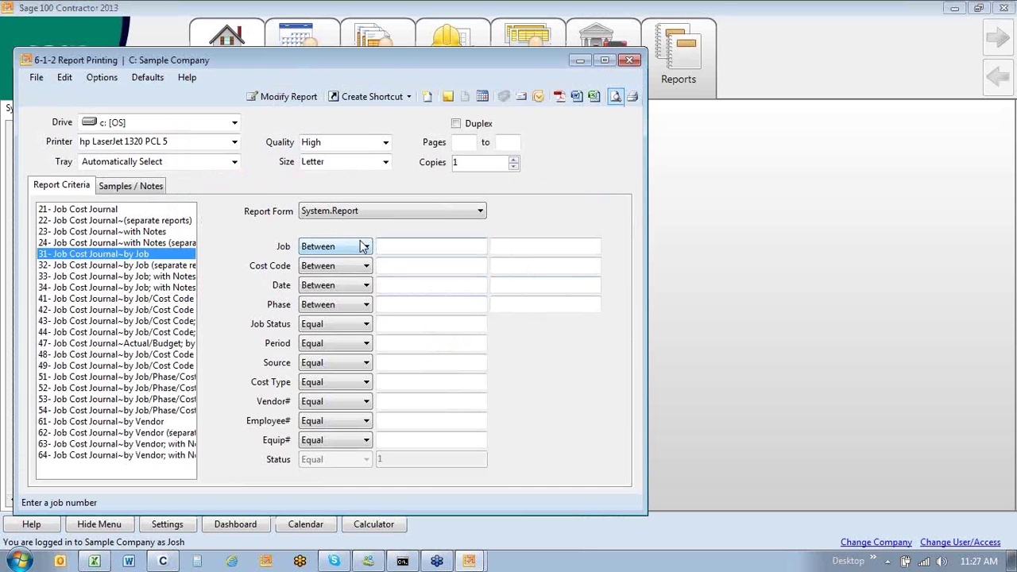
{"action": "left_click", "coordinate": [316, 339]}
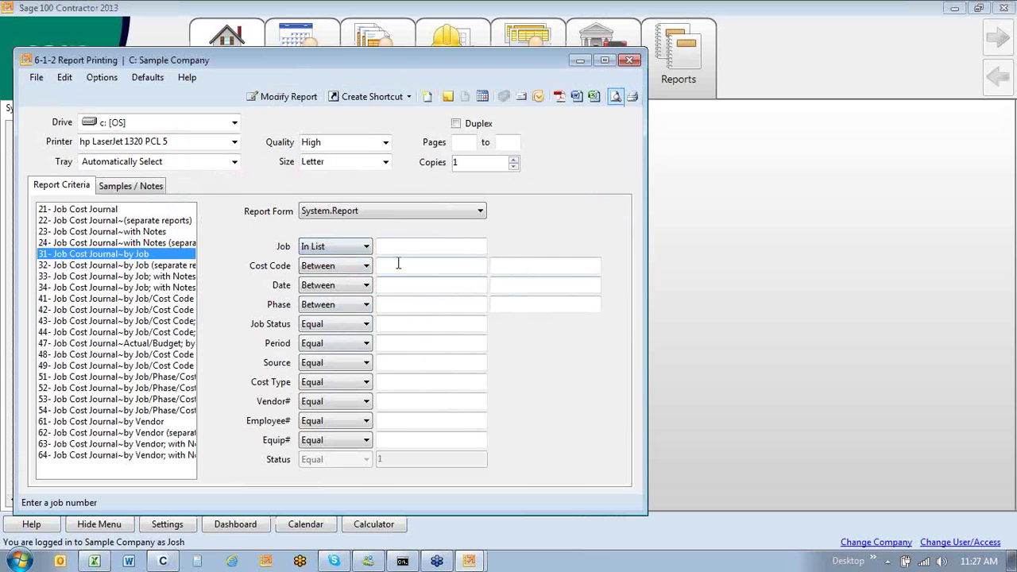
{"action": "left_click", "coordinate": [402, 248]}
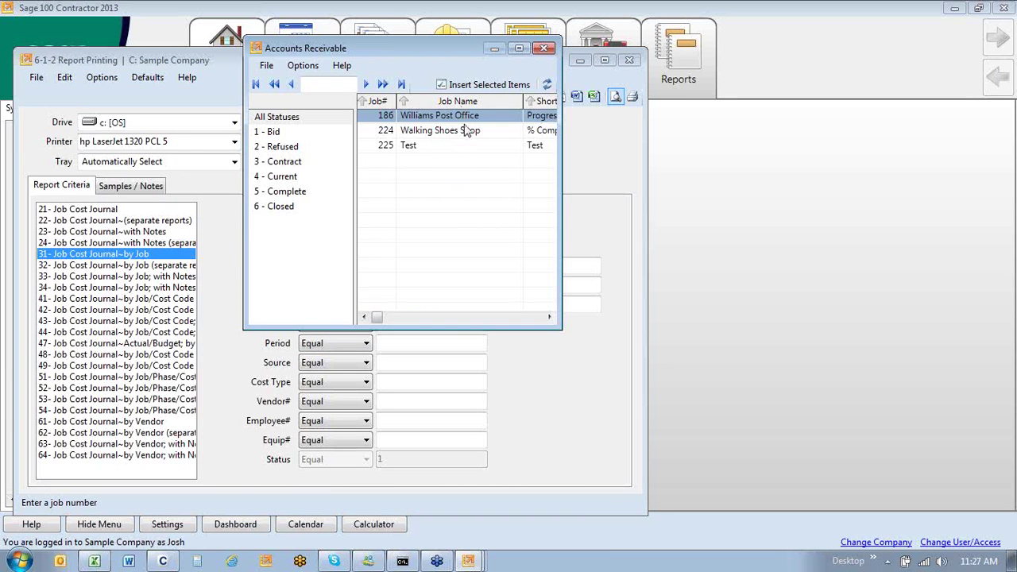
{"action": "left_click", "coordinate": [544, 48]}
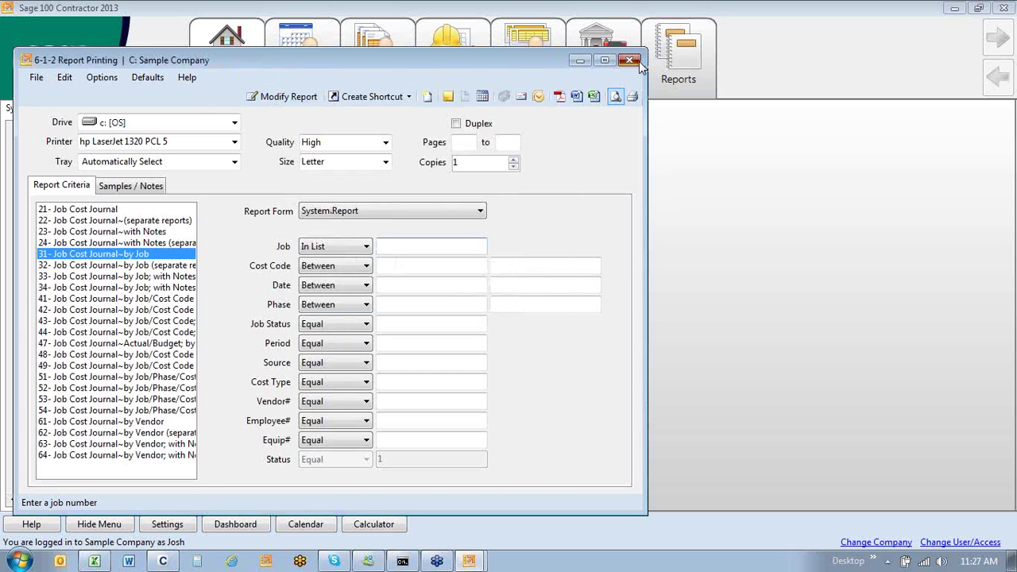
{"action": "left_click", "coordinate": [629, 60]}
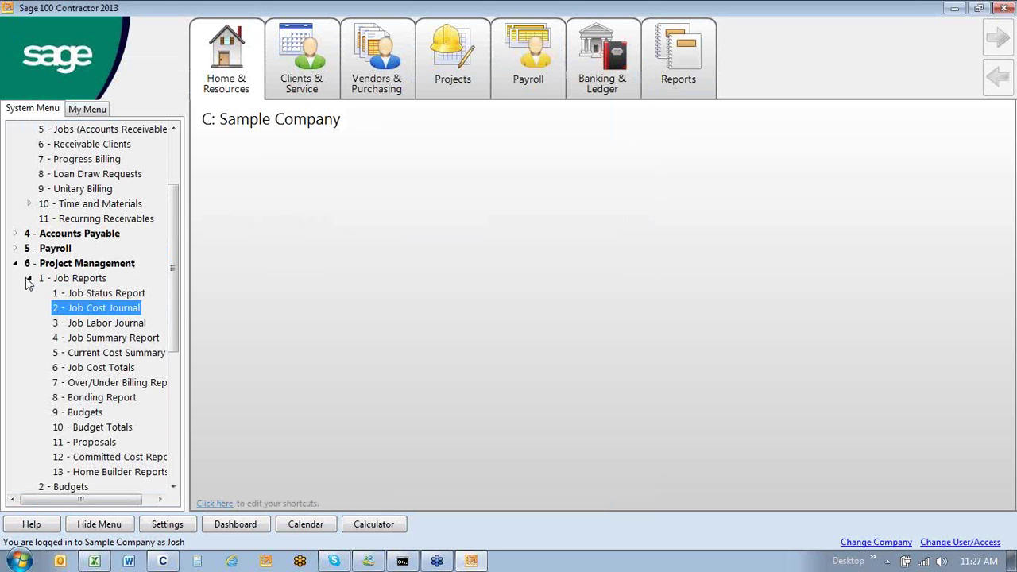
Open Change Orders under Project Management, browse the jobs in the Job lookup, and close the form.
{"action": "left_click", "coordinate": [29, 279]}
{"action": "double_click", "coordinate": [86, 323]}
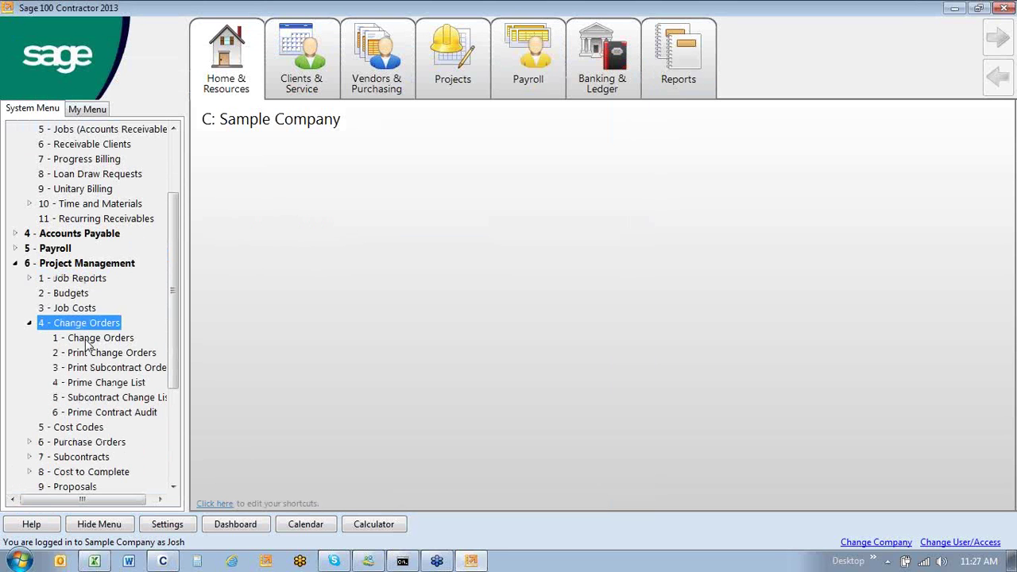
{"action": "double_click", "coordinate": [93, 338]}
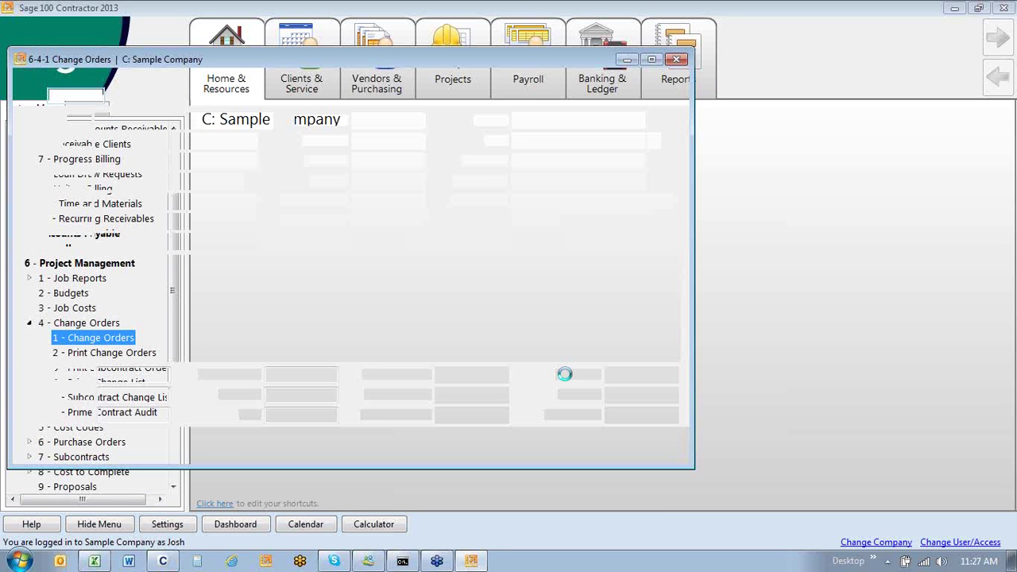
{"action": "left_click", "coordinate": [251, 121]}
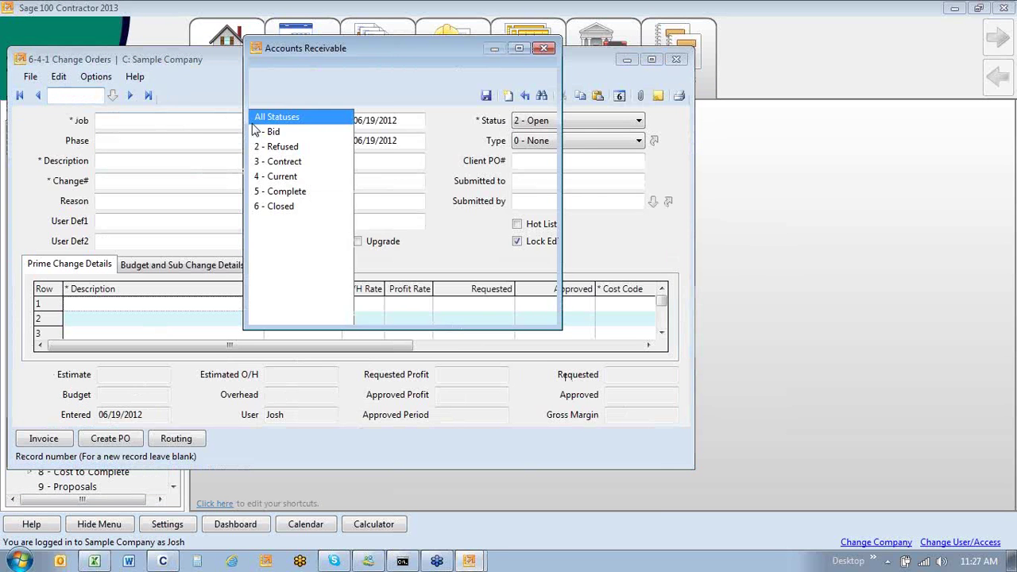
{"action": "left_click", "coordinate": [381, 132]}
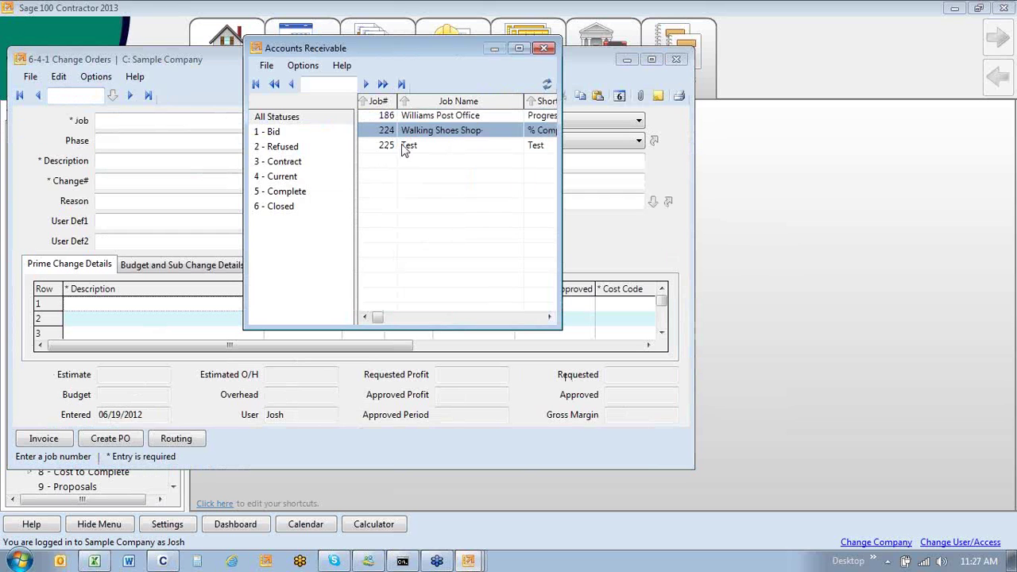
{"action": "left_click", "coordinate": [410, 148]}
{"action": "left_click", "coordinate": [453, 117]}
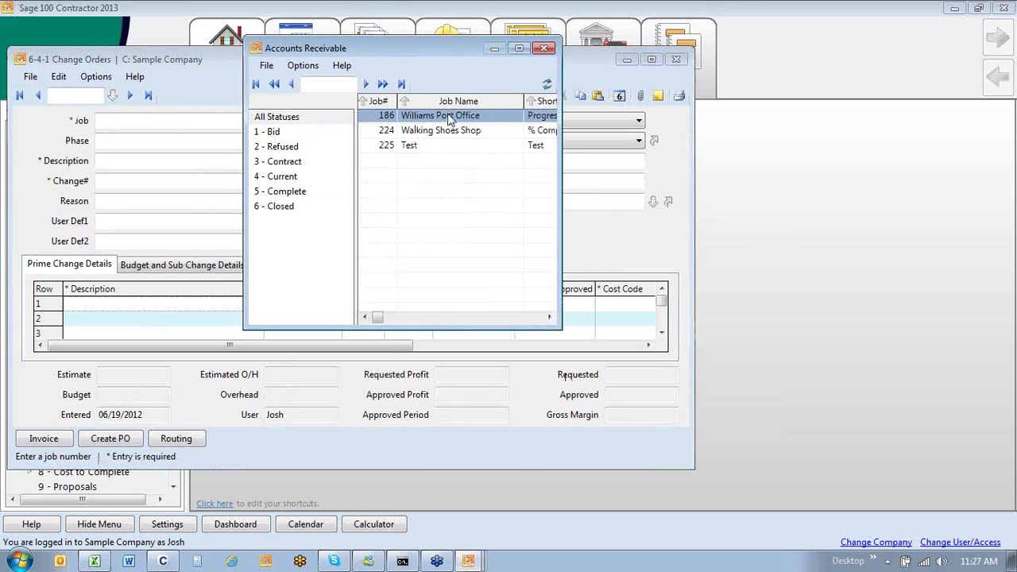
{"action": "left_click", "coordinate": [544, 49]}
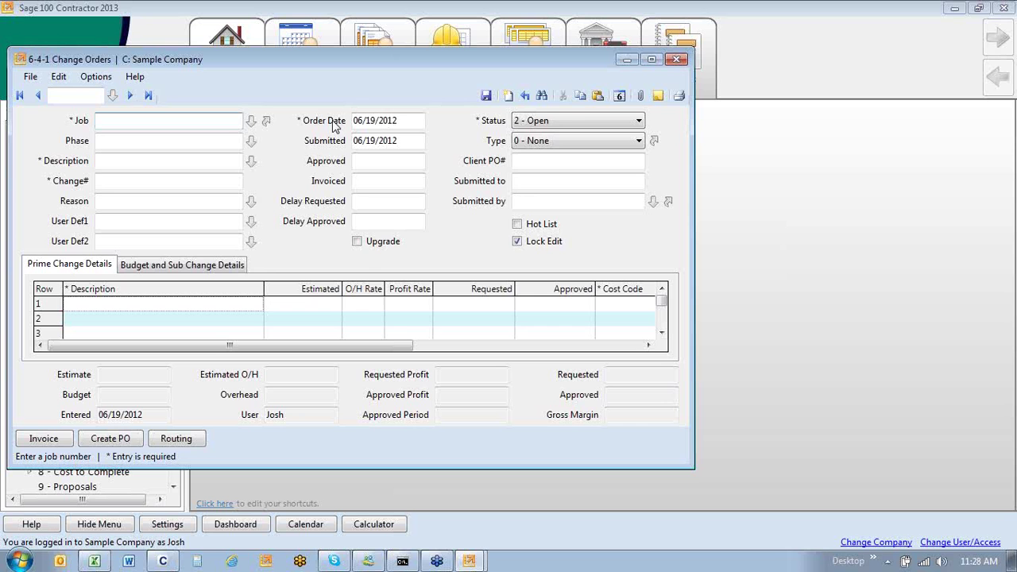
{"action": "left_click", "coordinate": [676, 61]}
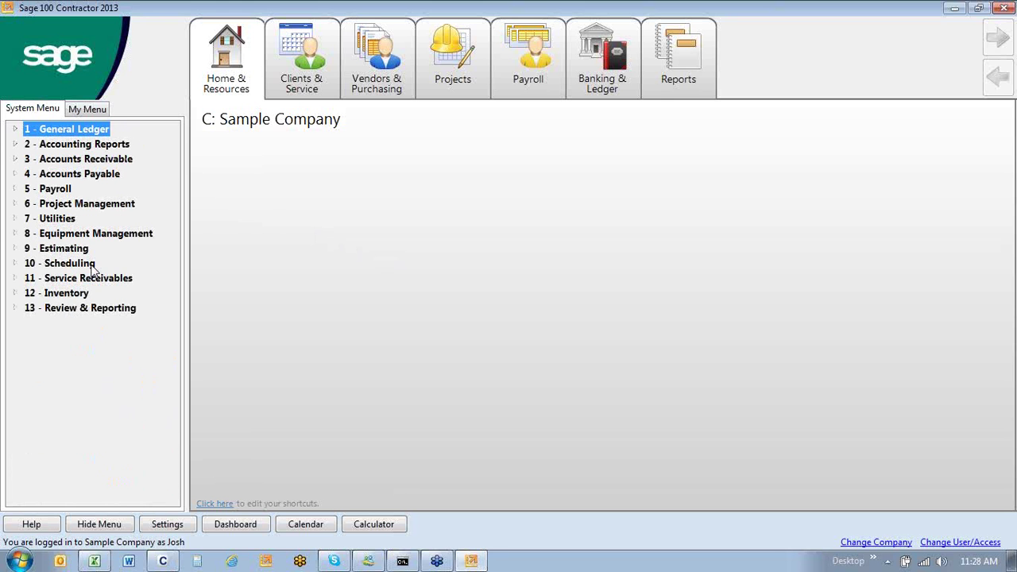
Open Work Orders/Invoices/Credits under Service Receivables and display the list of service invoice types.
{"action": "double_click", "coordinate": [93, 278]}
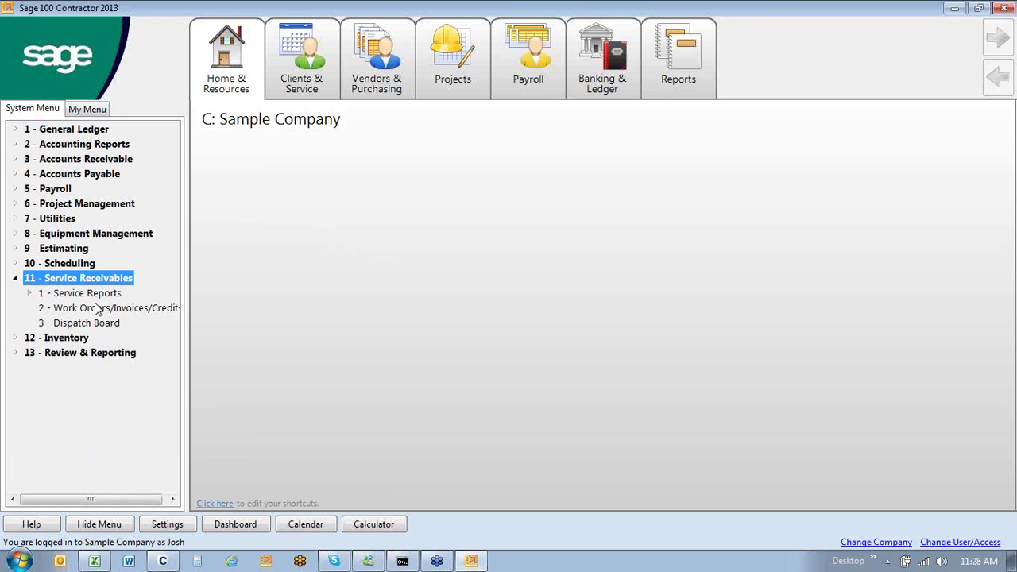
{"action": "double_click", "coordinate": [96, 309]}
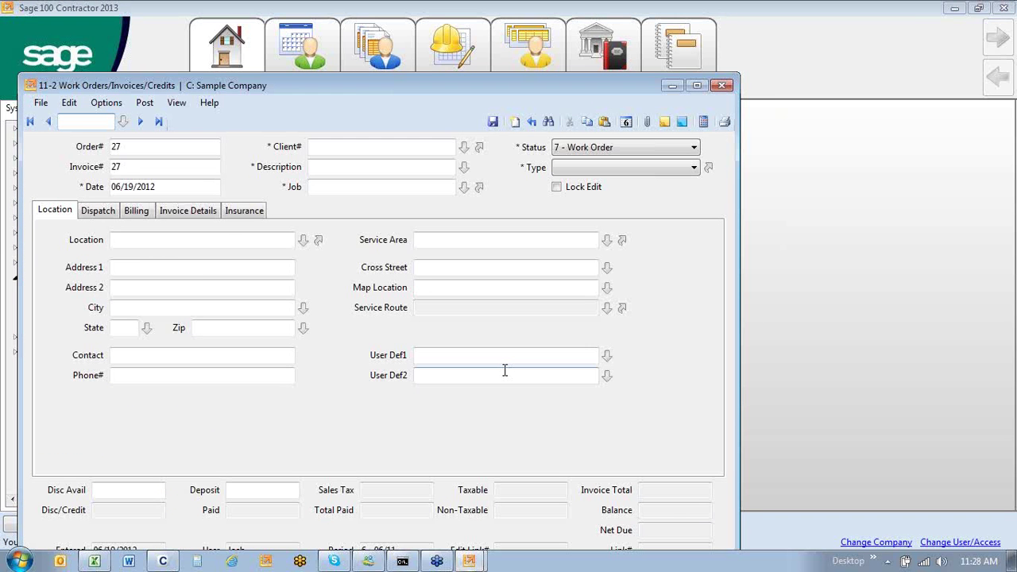
{"action": "left_click_drag", "start_coordinate": [346, 79], "coordinate": [361, 11]}
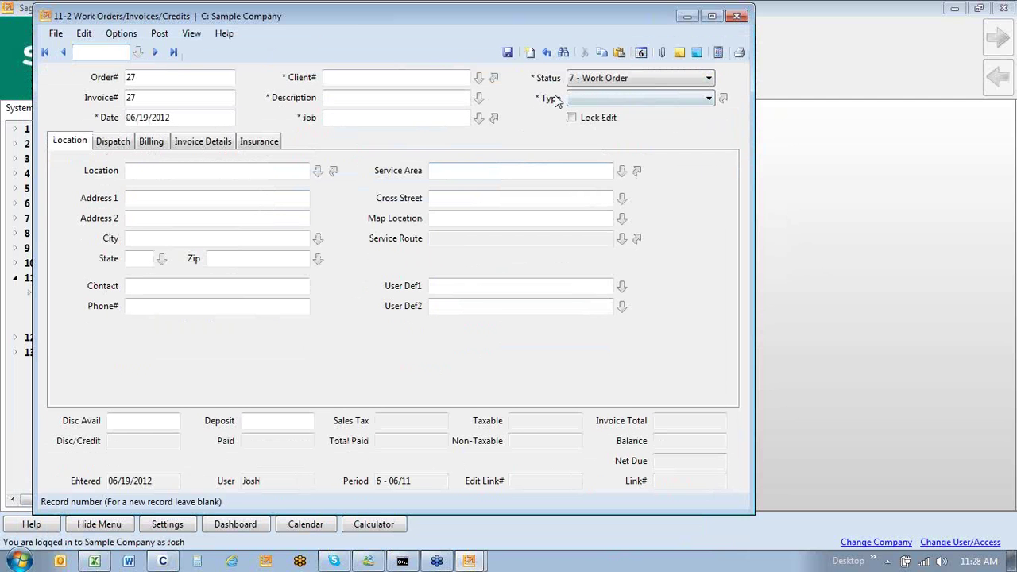
{"action": "left_click", "coordinate": [723, 99]}
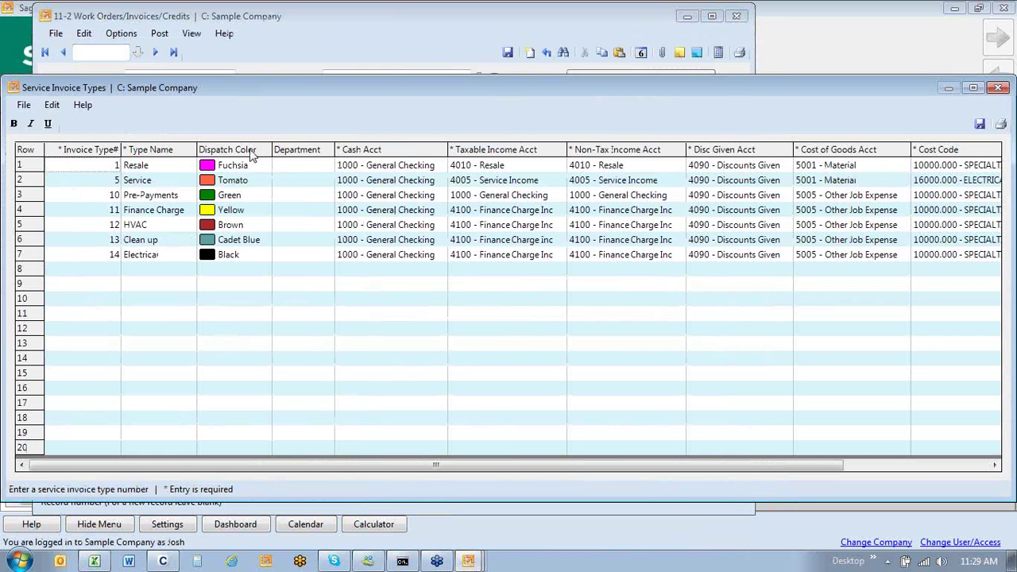
Examine the Dispatch Color column and the color choices for the Clean up and Electrical invoice types.
{"action": "left_click", "coordinate": [249, 151]}
{"action": "left_click", "coordinate": [253, 182]}
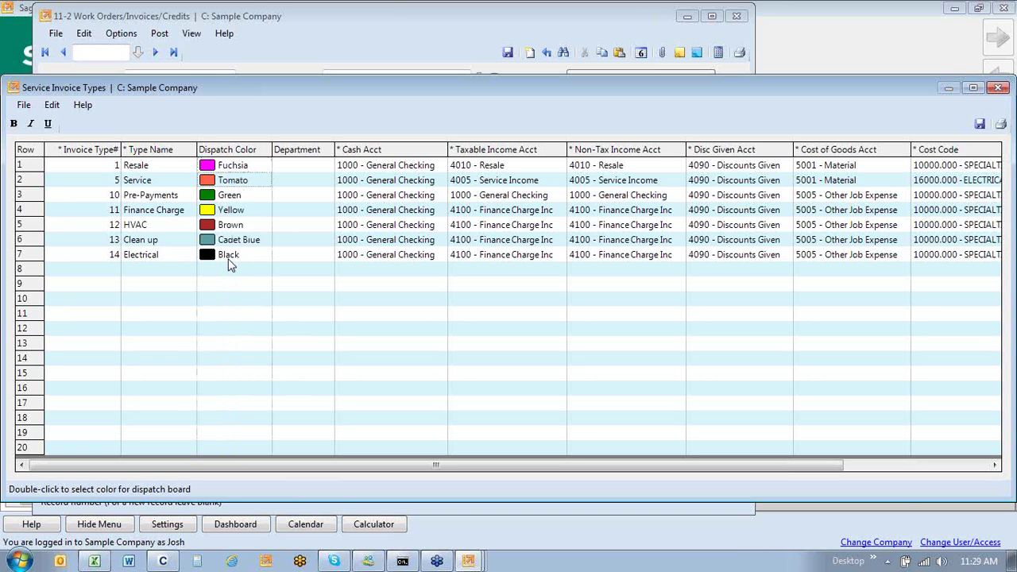
{"action": "left_click", "coordinate": [190, 184]}
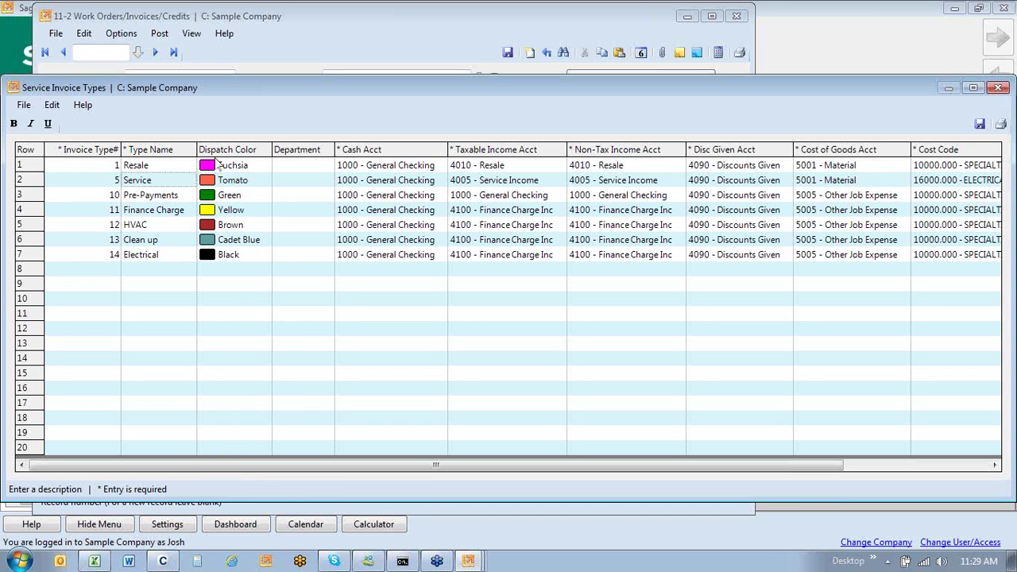
{"action": "left_click", "coordinate": [217, 165]}
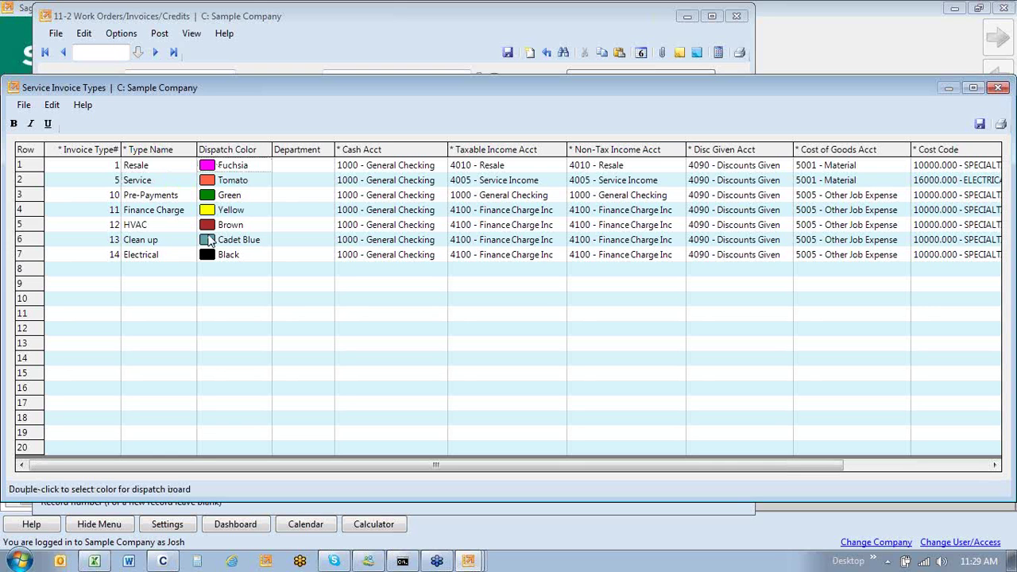
{"action": "left_click", "coordinate": [225, 245]}
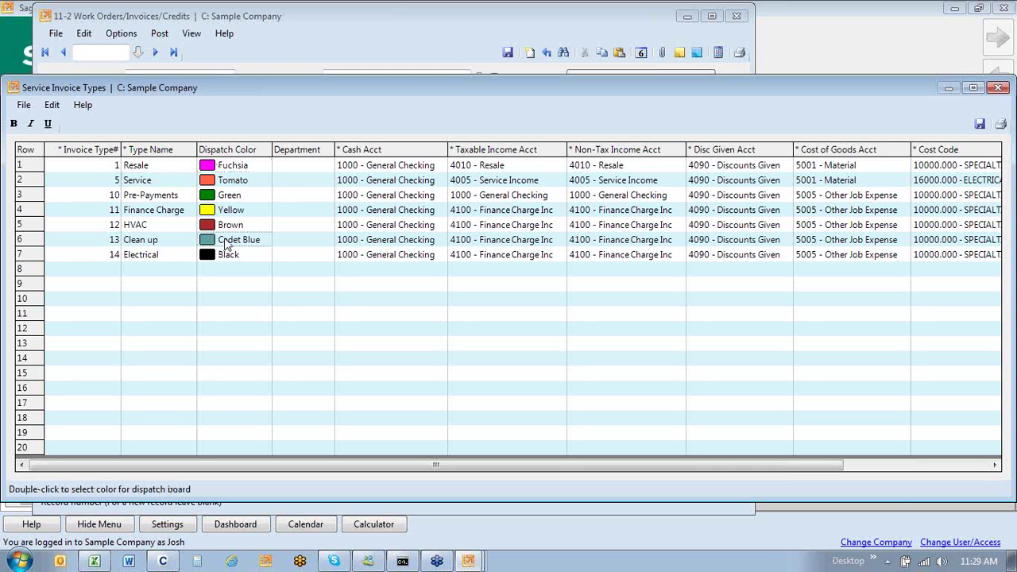
{"action": "double_click", "coordinate": [226, 245]}
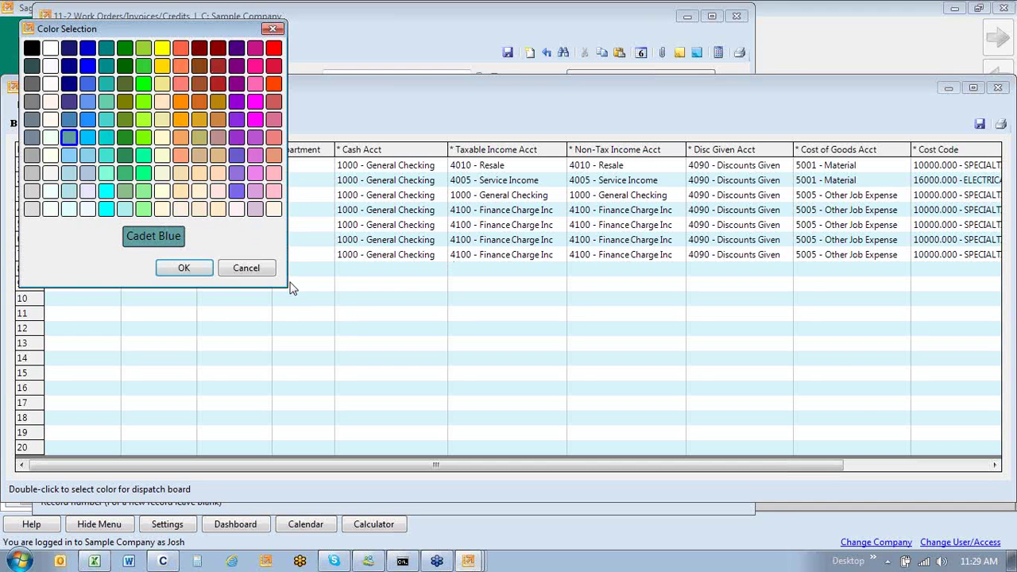
{"action": "left_click", "coordinate": [247, 268]}
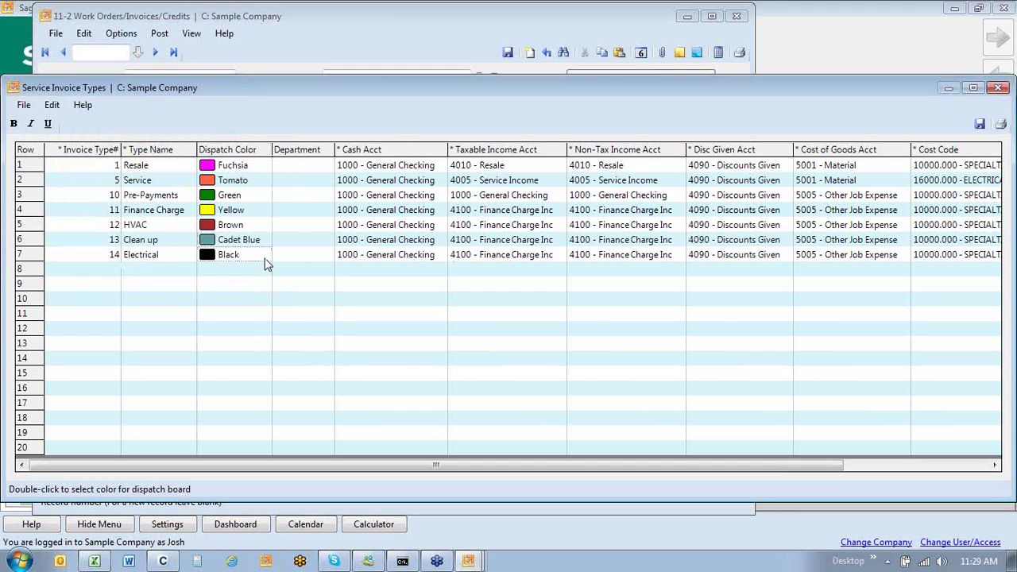
{"action": "double_click", "coordinate": [266, 264]}
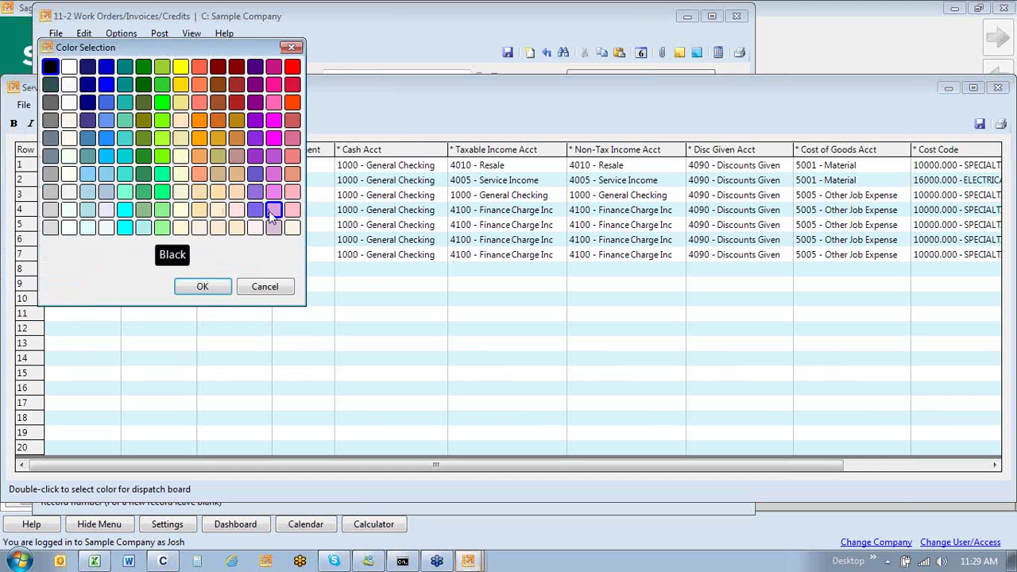
{"action": "left_click", "coordinate": [202, 286]}
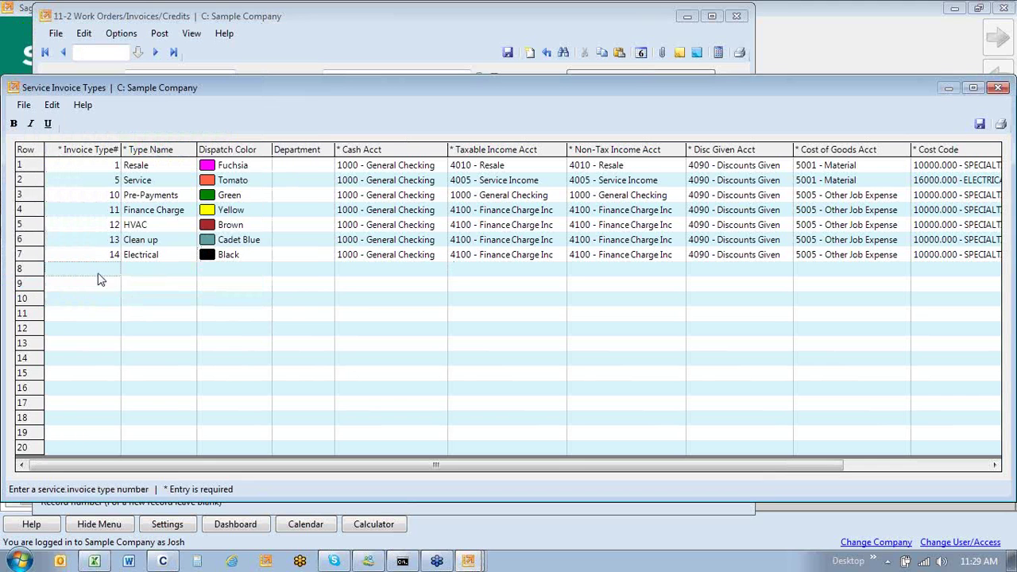
Extend the service invoice types grid to row 21, select the empty invoice type number in row 8, and shift the window aside.
{"action": "left_click", "coordinate": [96, 446]}
{"action": "left_click", "coordinate": [934, 451]}
{"action": "key", "text": "Right"}
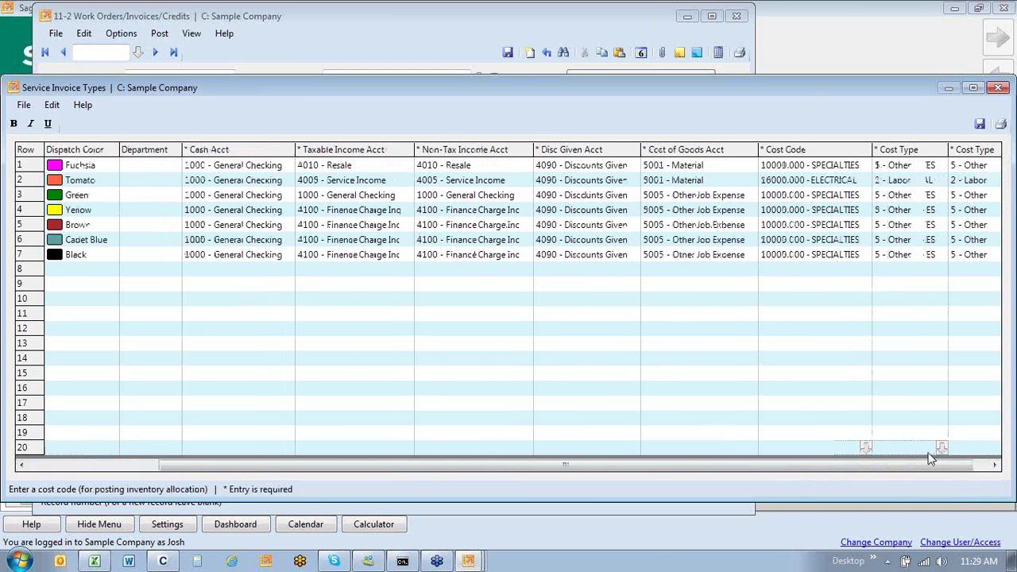
{"action": "key", "text": "Return"}
{"action": "key", "text": "Return"}
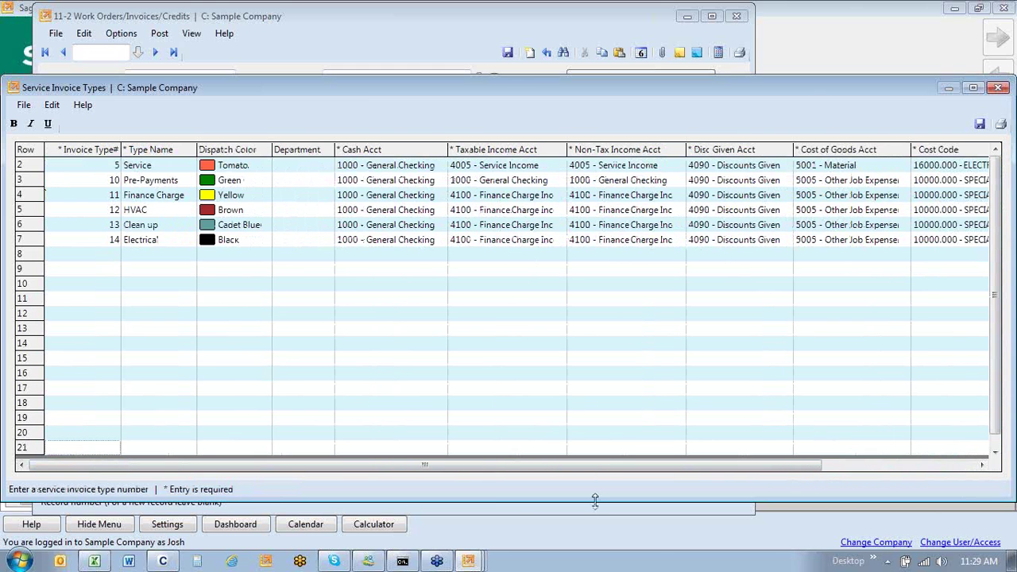
{"action": "left_click", "coordinate": [103, 257]}
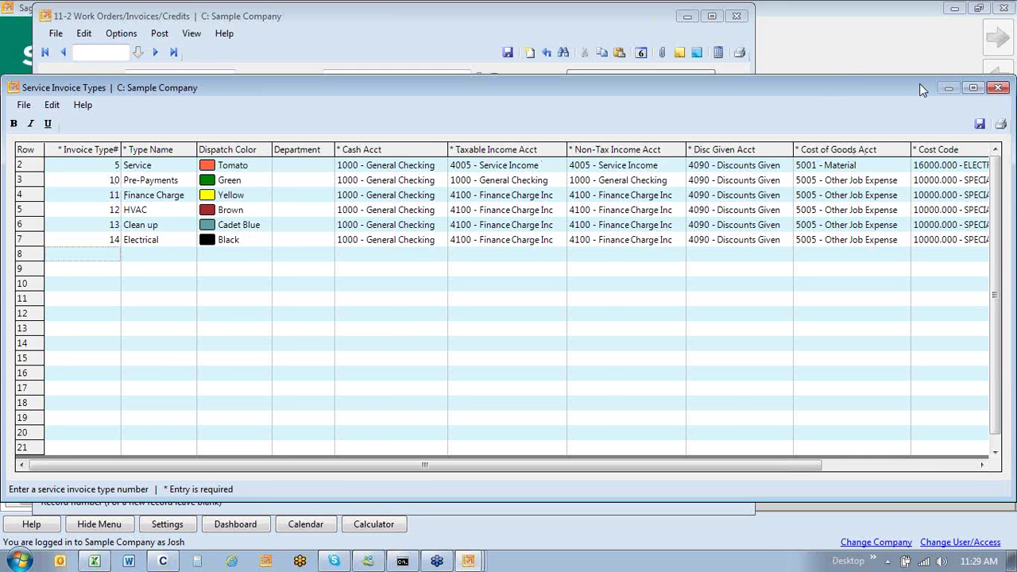
{"action": "left_click_drag", "start_coordinate": [919, 84], "coordinate": [838, 84]}
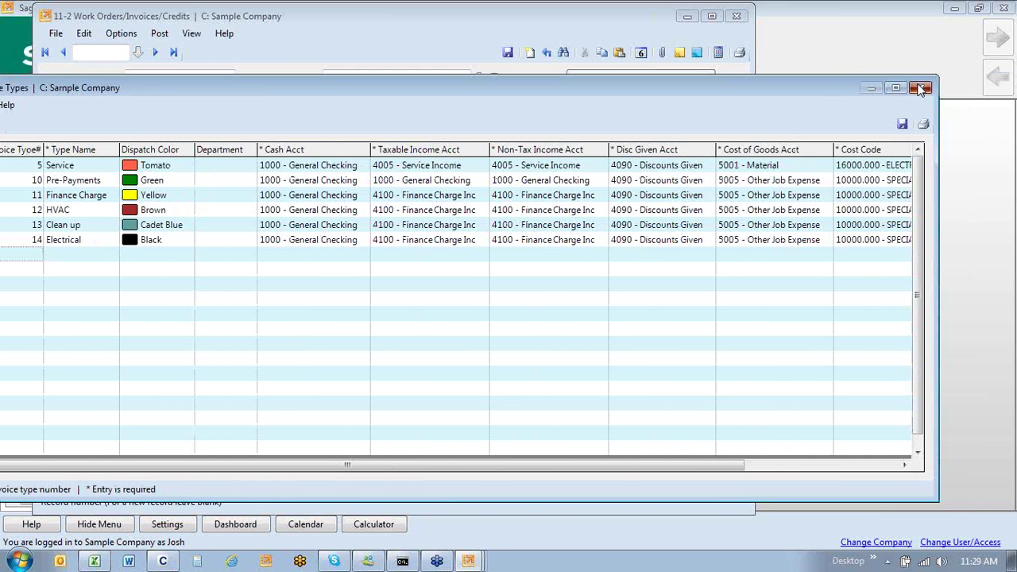
Close the service invoice types list and display the item names and colors of the Priority Setup from the work order's Dispatch details.
{"action": "left_click", "coordinate": [918, 89]}
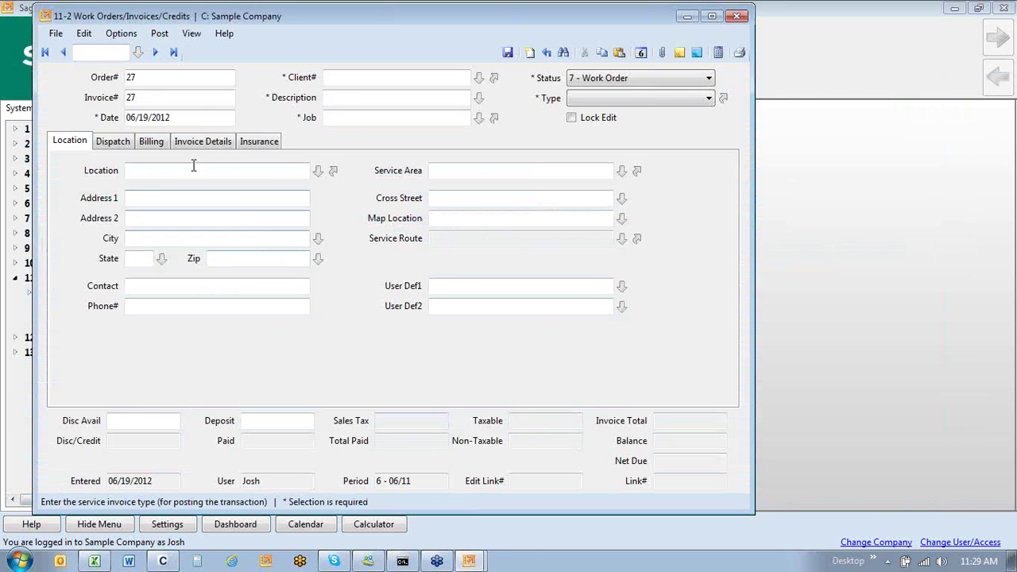
{"action": "left_click", "coordinate": [114, 142]}
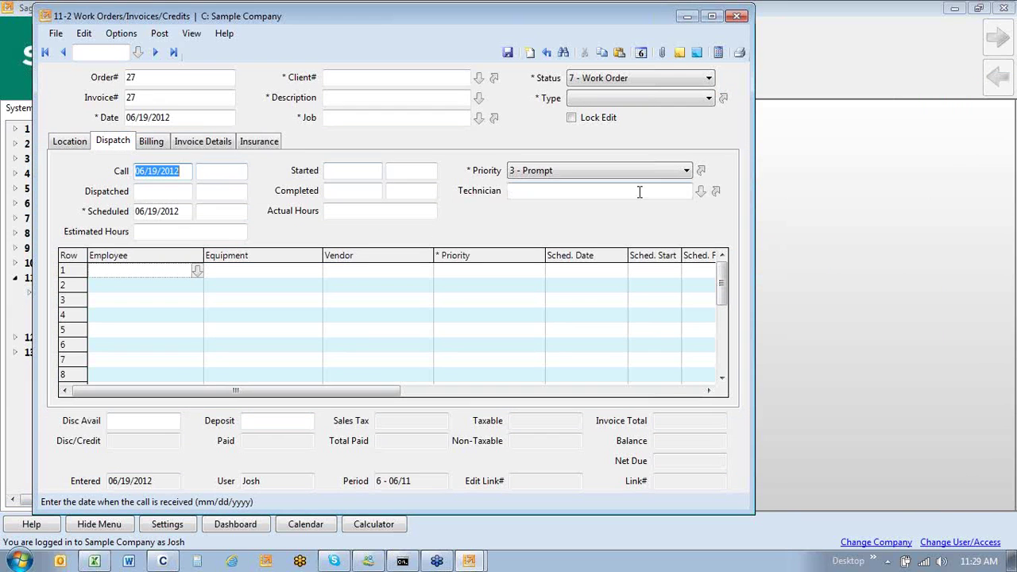
{"action": "left_click", "coordinate": [702, 172]}
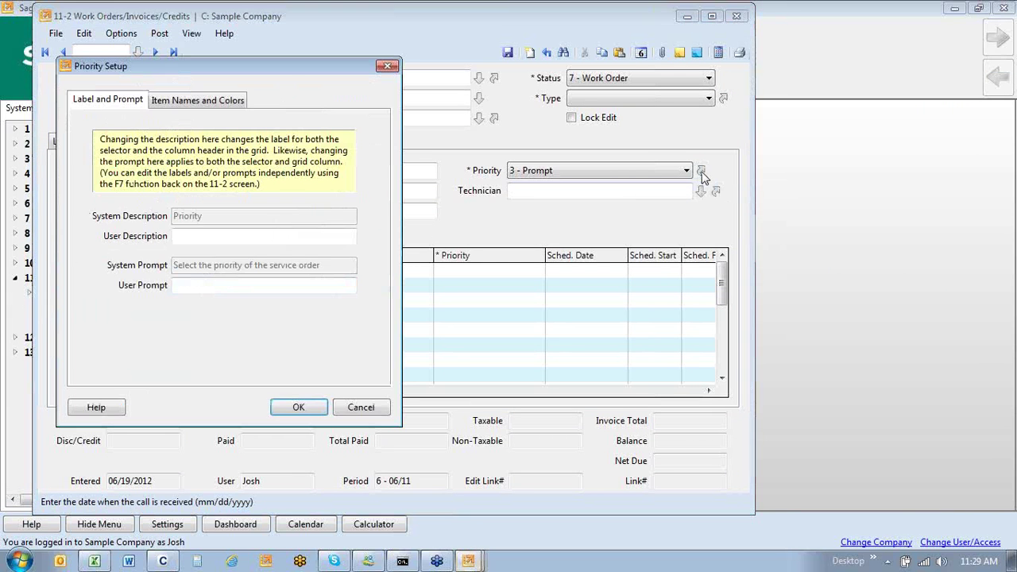
{"action": "left_click", "coordinate": [231, 104]}
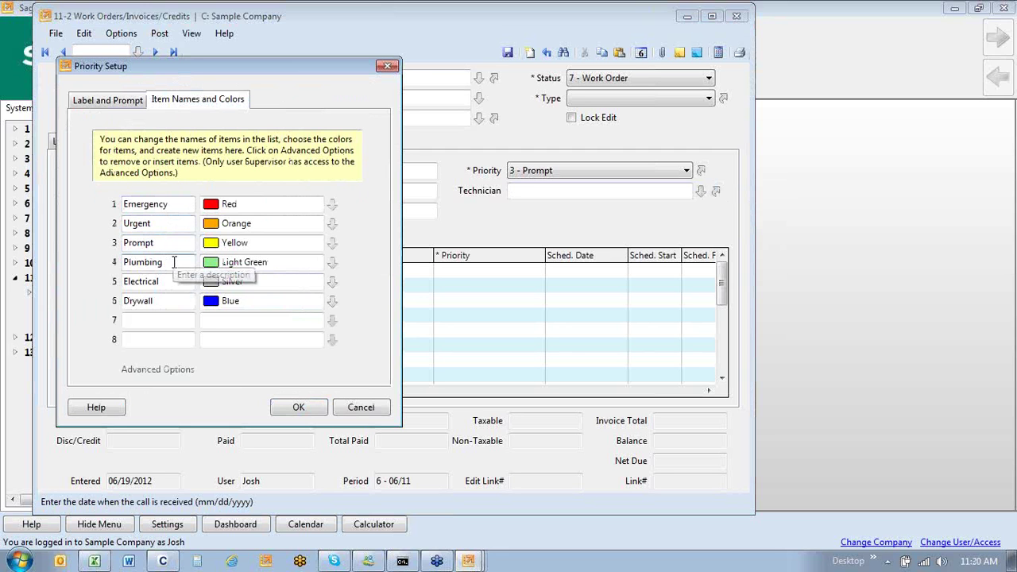
Rename priority items 4, 5 and 6 as Hold, Low and SVC Cntr.
{"action": "left_click_drag", "start_coordinate": [175, 261], "coordinate": [68, 262]}
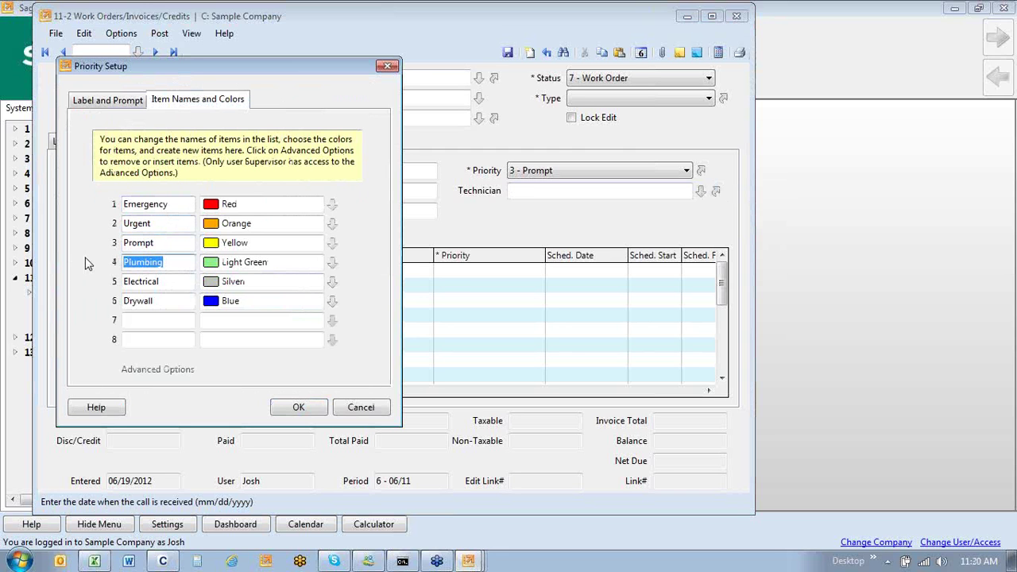
{"action": "type", "text": "Hold"}
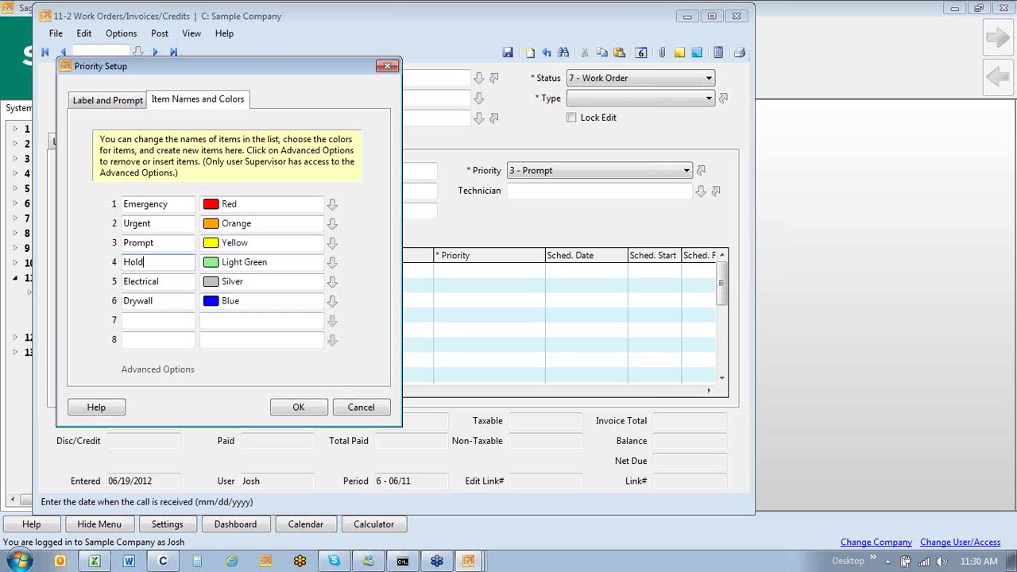
{"action": "left_click", "coordinate": [170, 282]}
{"action": "left_click_drag", "start_coordinate": [170, 281], "coordinate": [119, 281]}
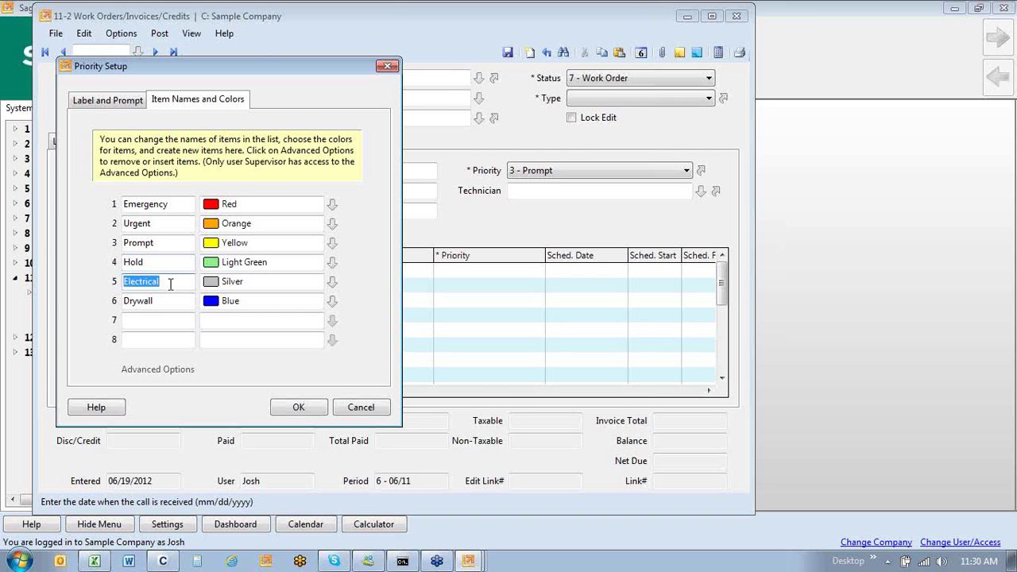
{"action": "type", "text": "Low"}
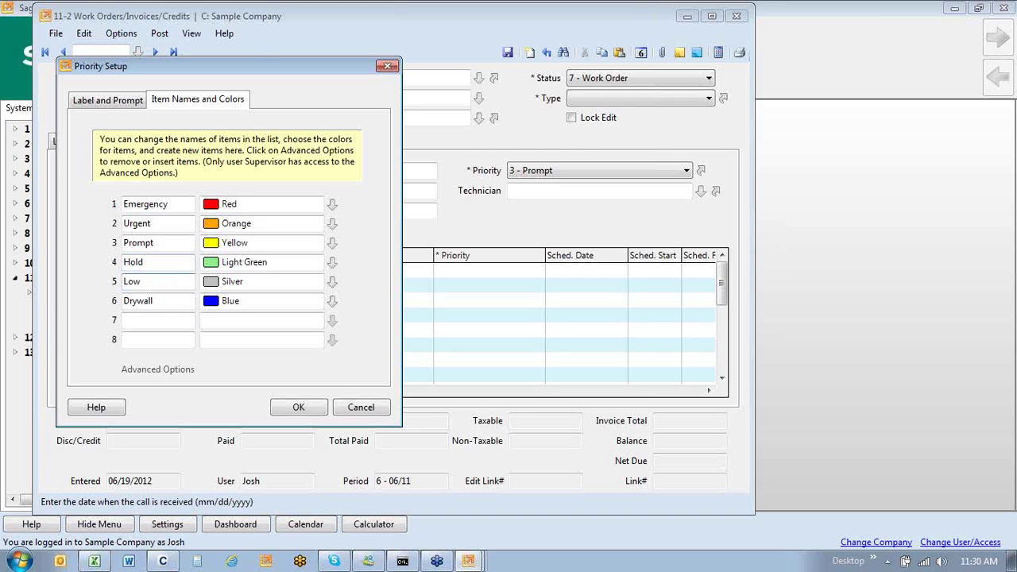
{"action": "left_click", "coordinate": [180, 300]}
{"action": "left_click_drag", "start_coordinate": [179, 300], "coordinate": [119, 300]}
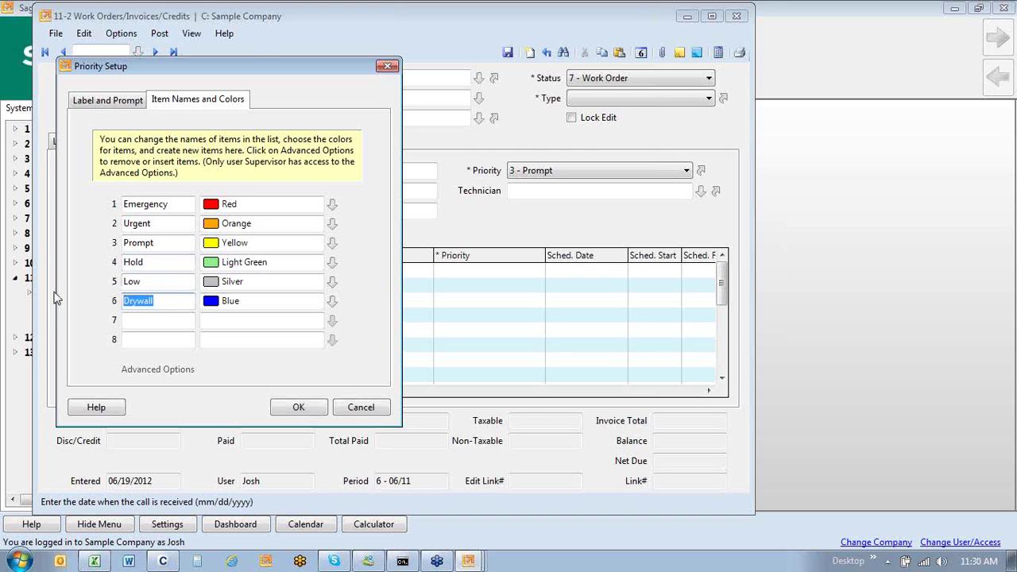
{"action": "type", "text": "SVC Cntr"}
View the color palette for the SVC Cntr priority without changing its color, and accept the priority setup.
{"action": "left_click", "coordinate": [332, 306]}
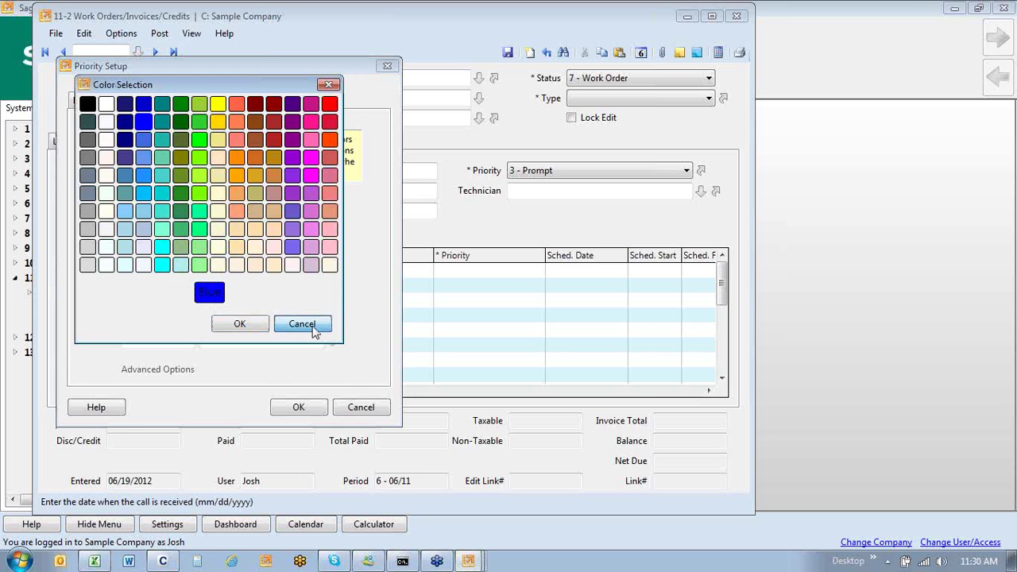
{"action": "left_click", "coordinate": [302, 324]}
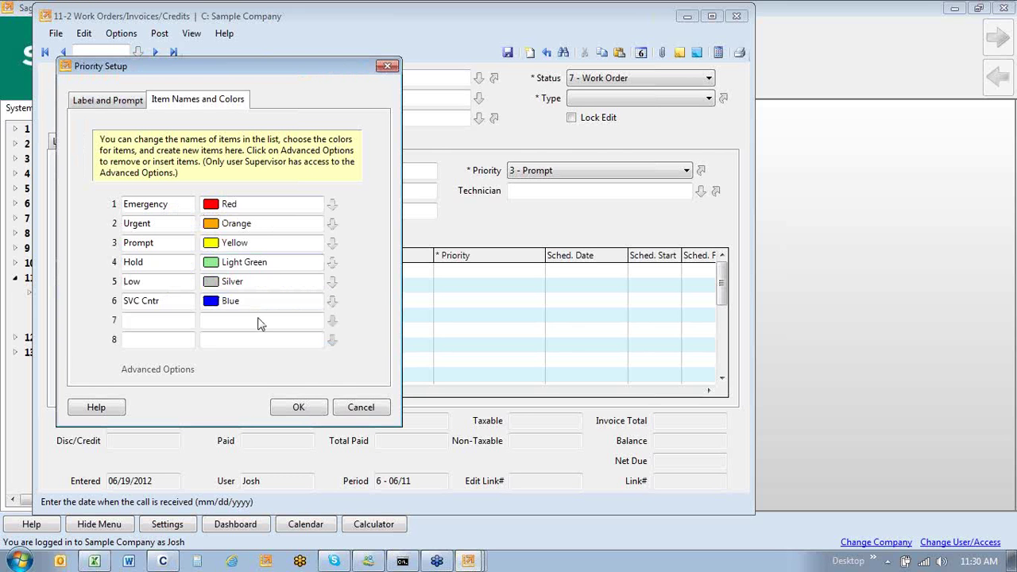
{"action": "left_click", "coordinate": [306, 410]}
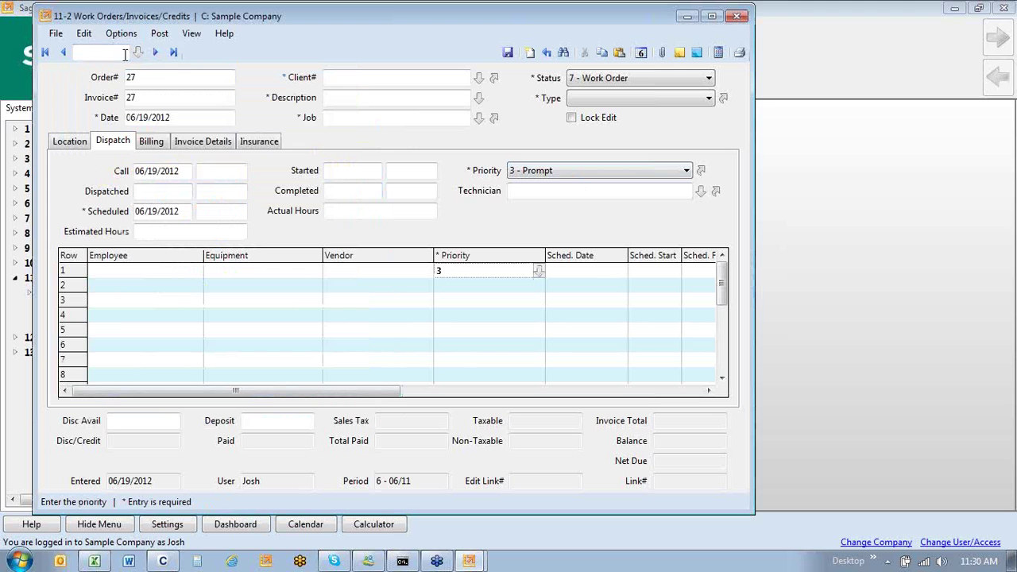
Try to browse to the last and first work order records, and close the Work Orders/Invoices/Credits form.
{"action": "left_click", "coordinate": [174, 52]}
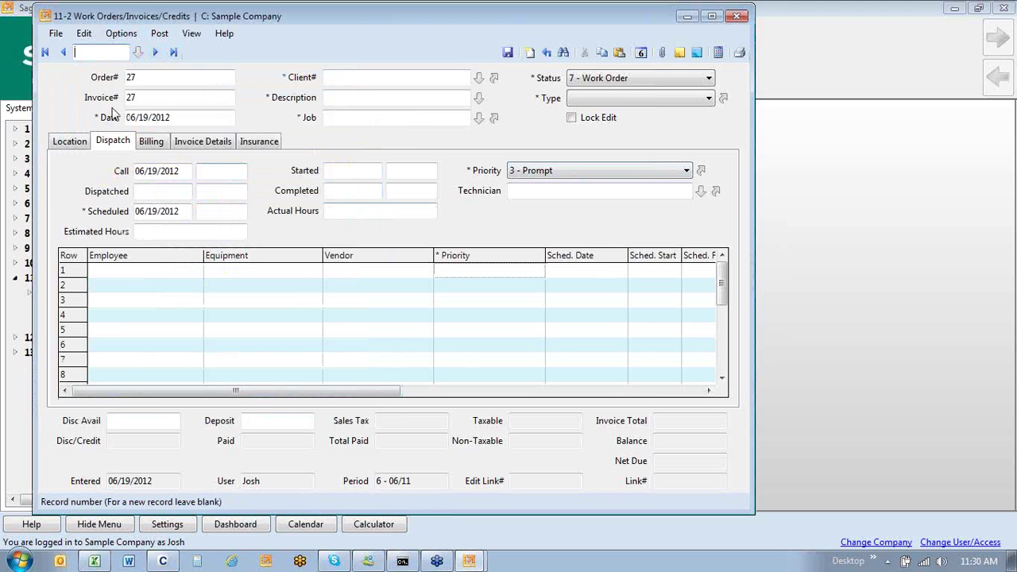
{"action": "left_click", "coordinate": [46, 52]}
{"action": "left_click", "coordinate": [545, 337]}
{"action": "left_click", "coordinate": [743, 17]}
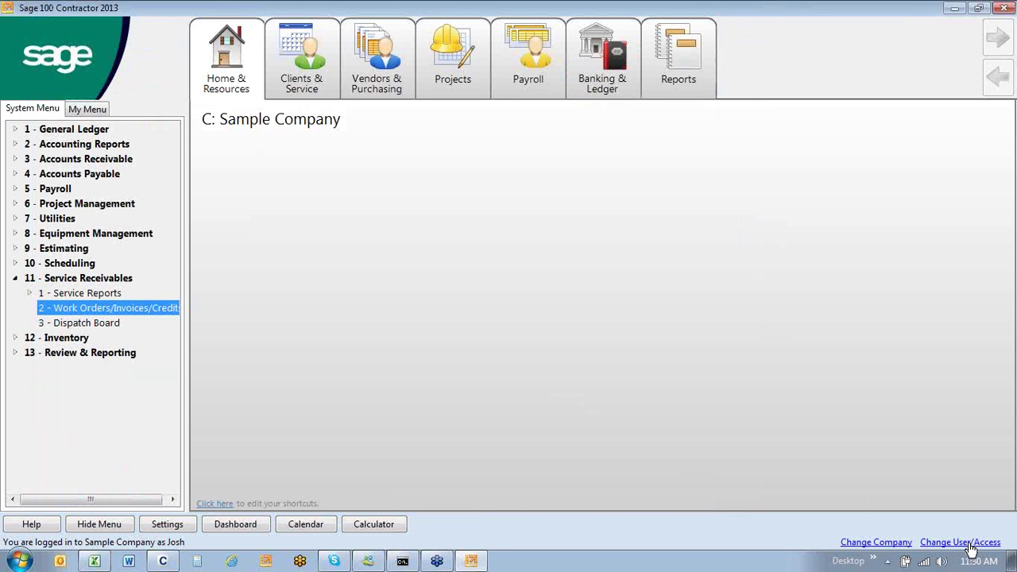
Log in to the Sample Company as Supervisor and reopen Work Orders/Invoices/Credits under Service Receivables.
{"action": "left_click", "coordinate": [970, 543]}
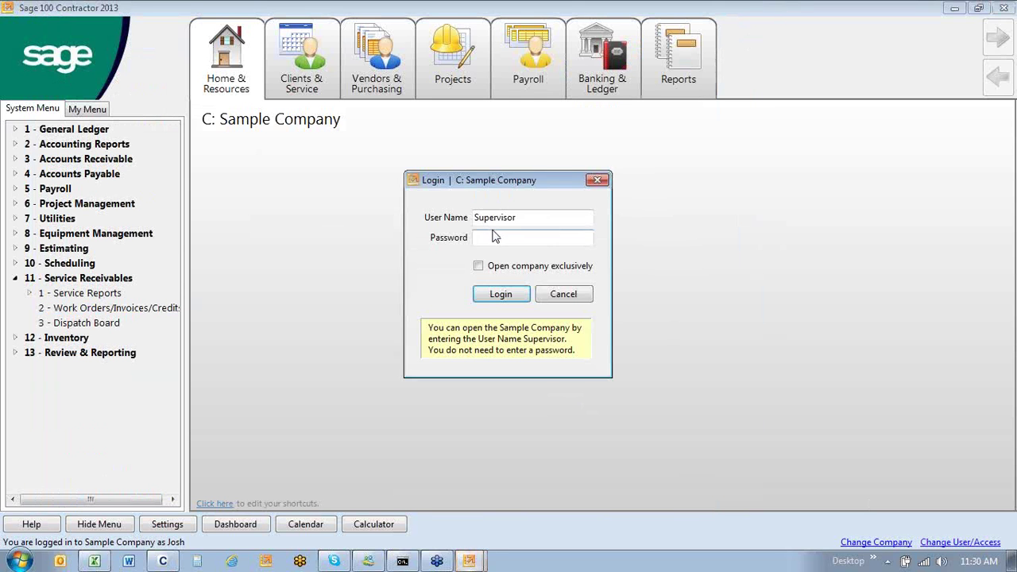
{"action": "left_click", "coordinate": [498, 292]}
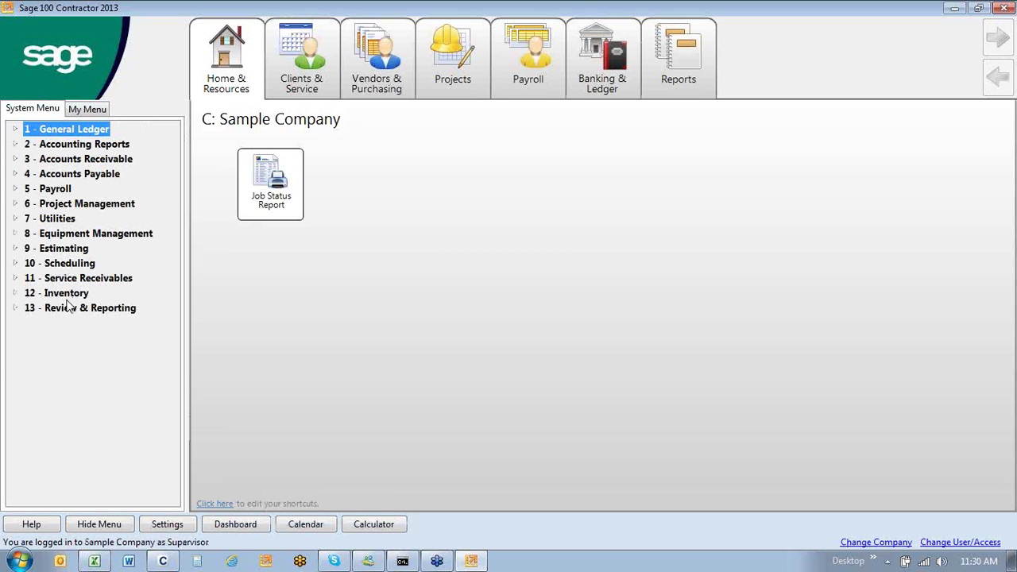
{"action": "double_click", "coordinate": [75, 280]}
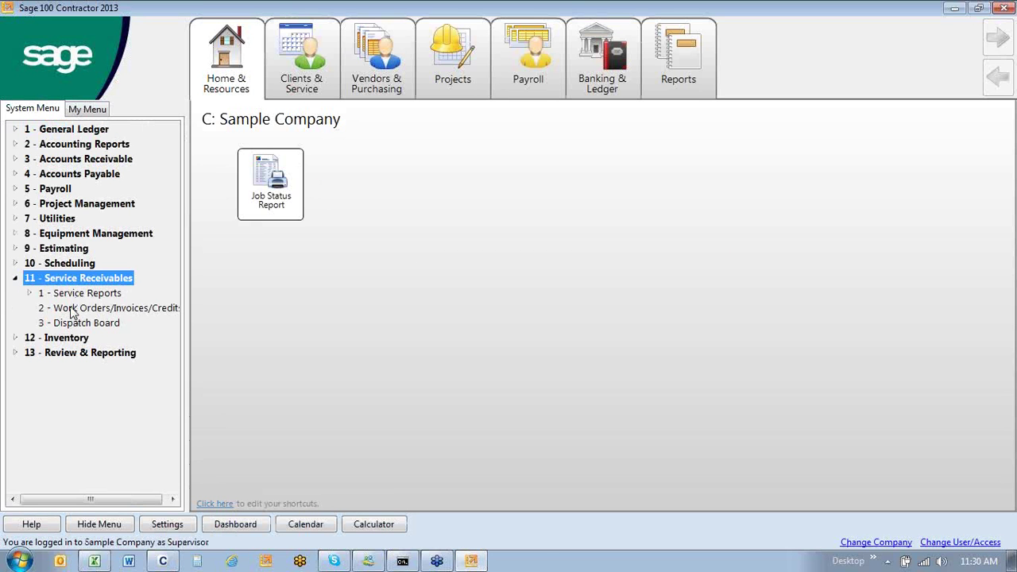
{"action": "double_click", "coordinate": [73, 309]}
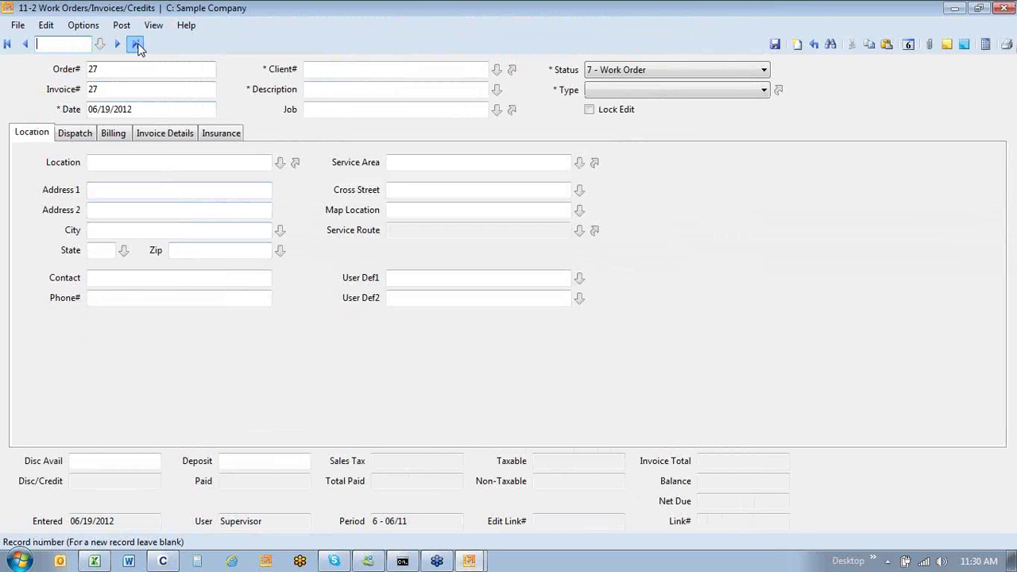
Display the last work order, Replace AC unit, and copy the record one time only.
{"action": "left_click", "coordinate": [136, 43]}
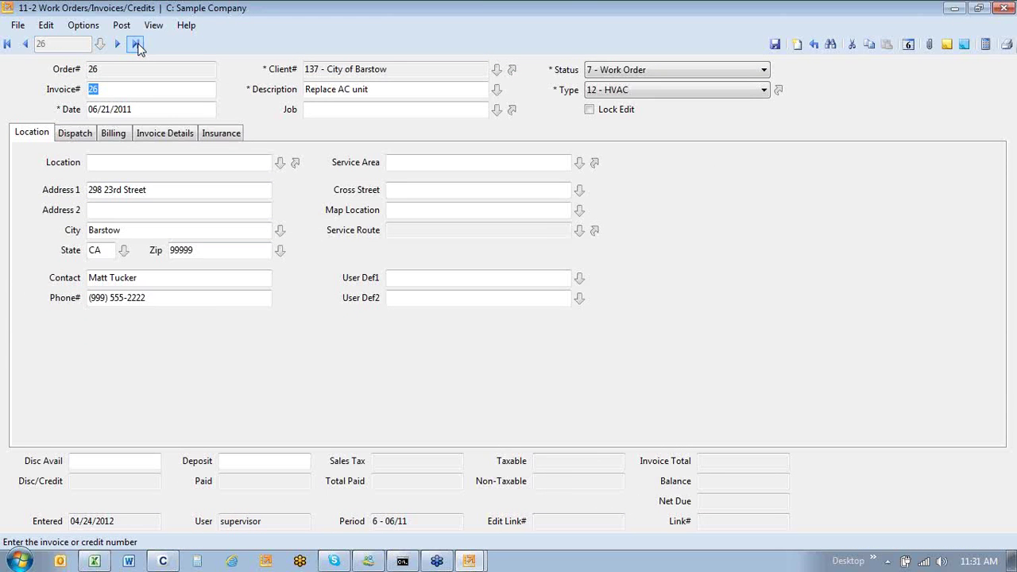
{"action": "left_click", "coordinate": [82, 27]}
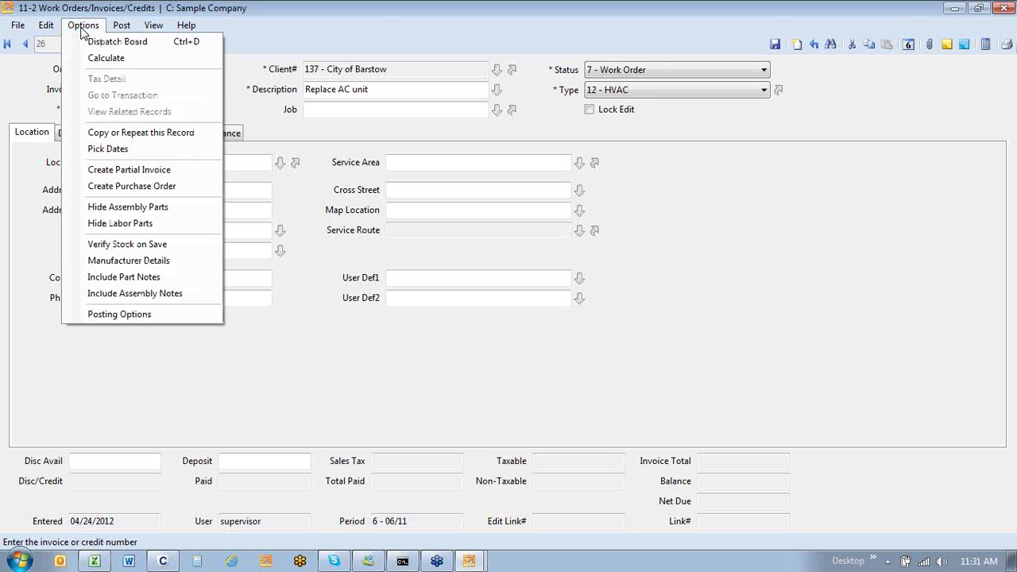
{"action": "left_click", "coordinate": [114, 134]}
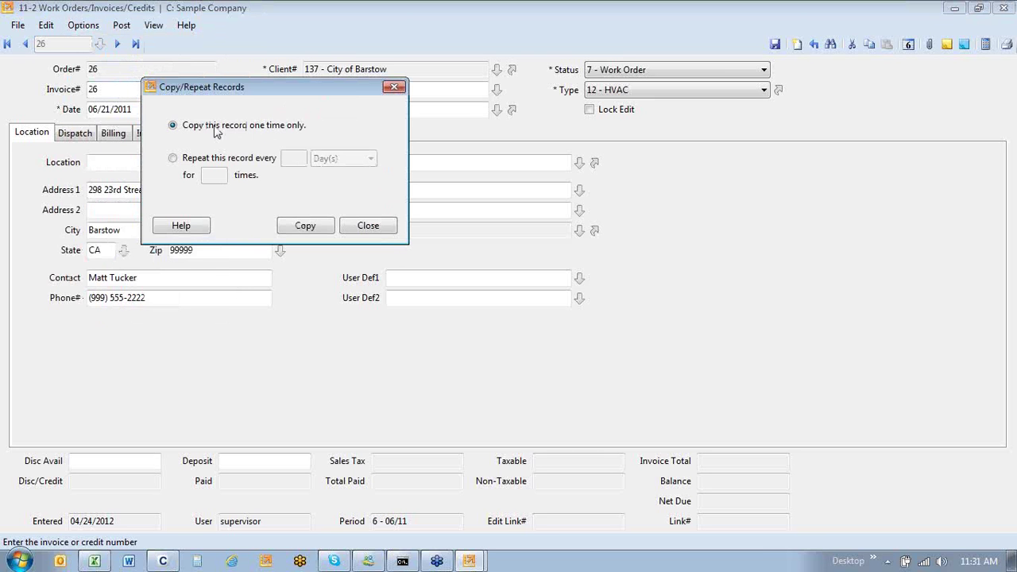
{"action": "left_click", "coordinate": [285, 228]}
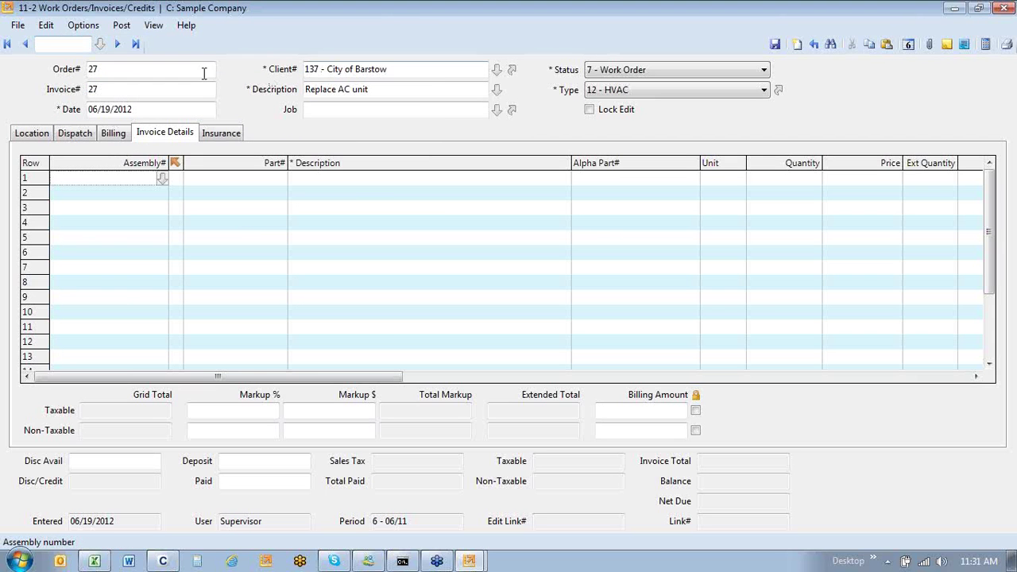
Review the Location and Dispatch details of the copied work order, and discard the copy without saving.
{"action": "left_click", "coordinate": [31, 133]}
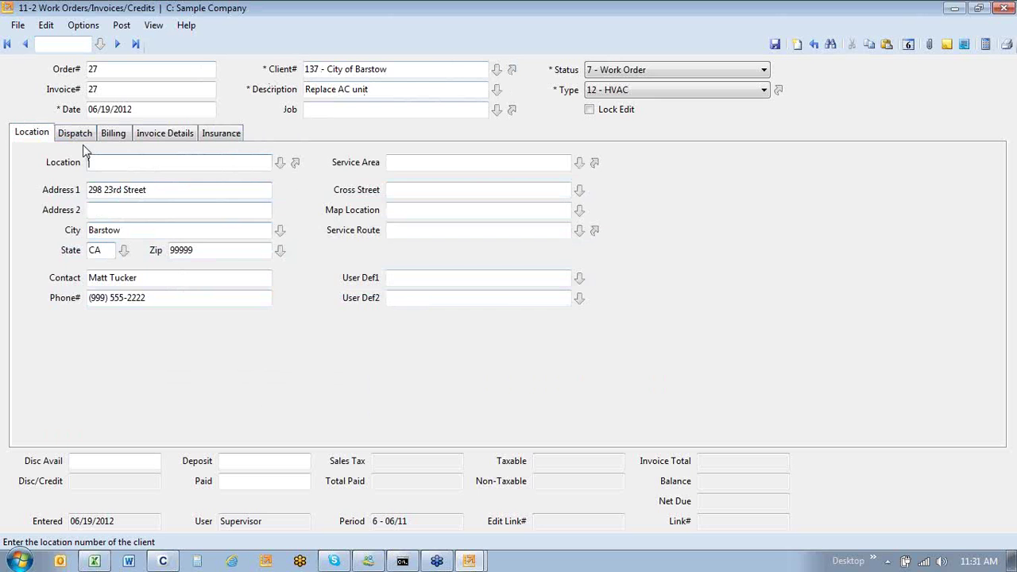
{"action": "left_click", "coordinate": [75, 134]}
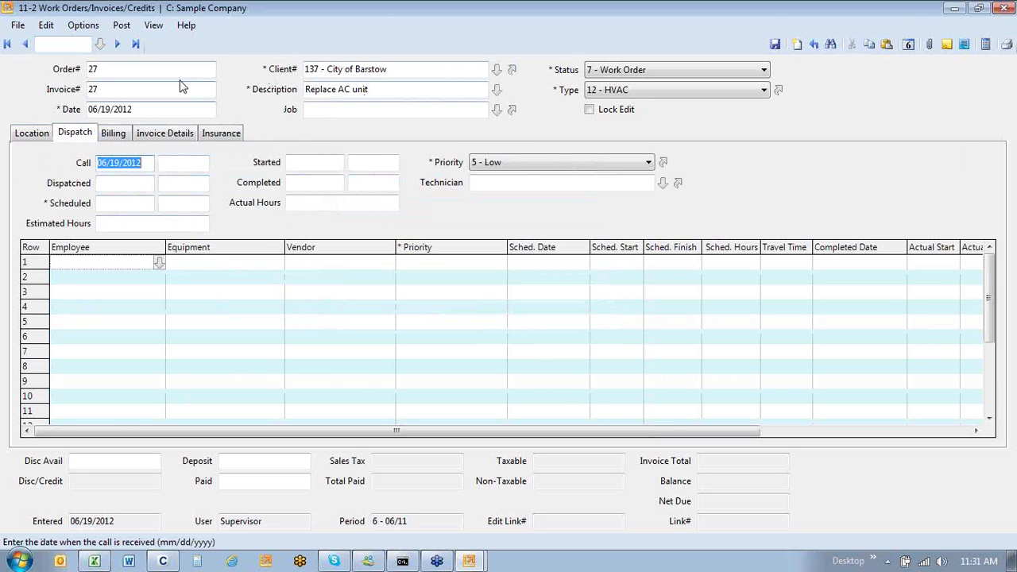
{"action": "left_click", "coordinate": [83, 26]}
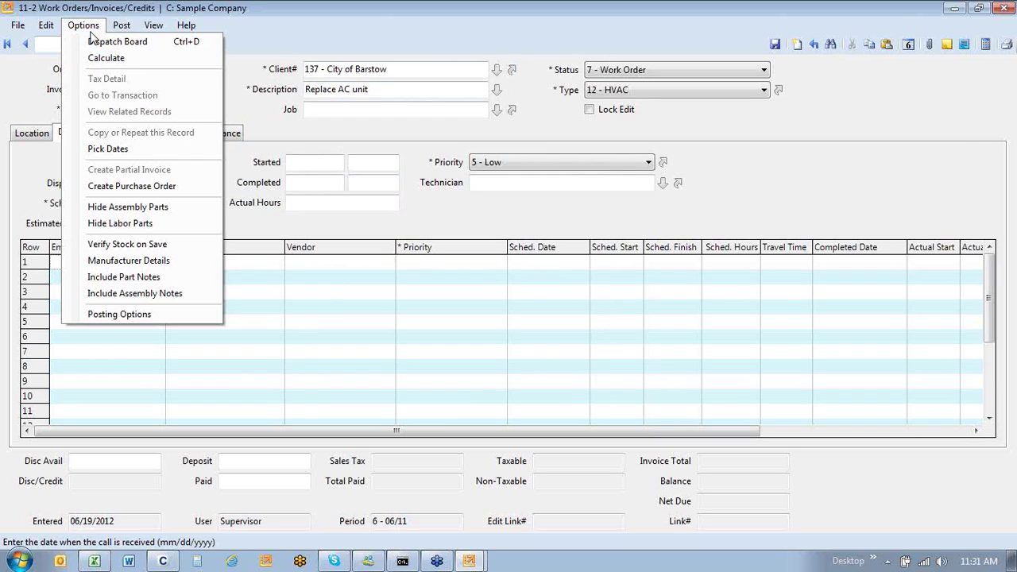
{"action": "left_click", "coordinate": [114, 165]}
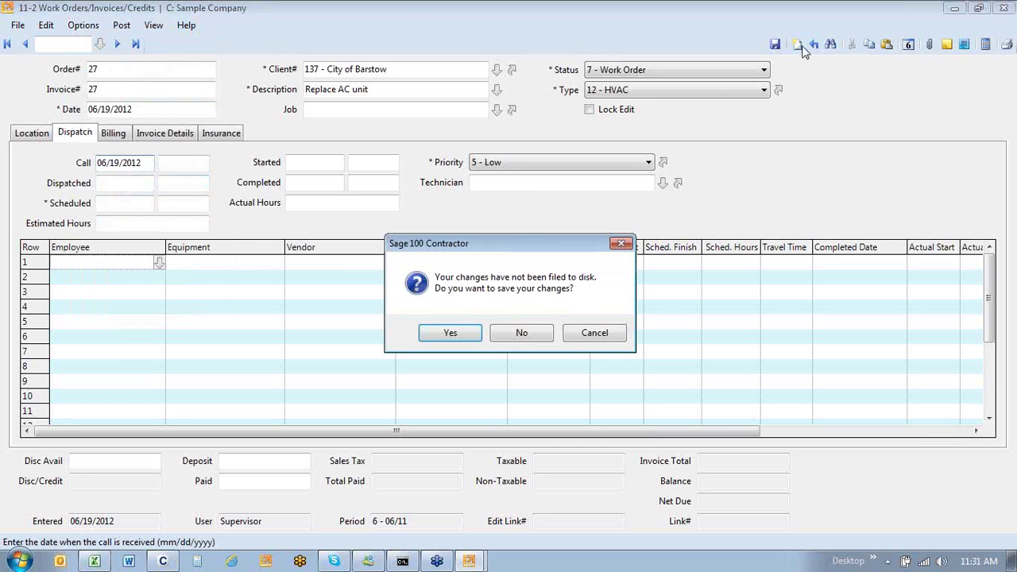
{"action": "left_click", "coordinate": [521, 333]}
Set the last work order to repeat every 7 days, view the other interval units, and close the dialog without repeating the record.
{"action": "left_click", "coordinate": [136, 44]}
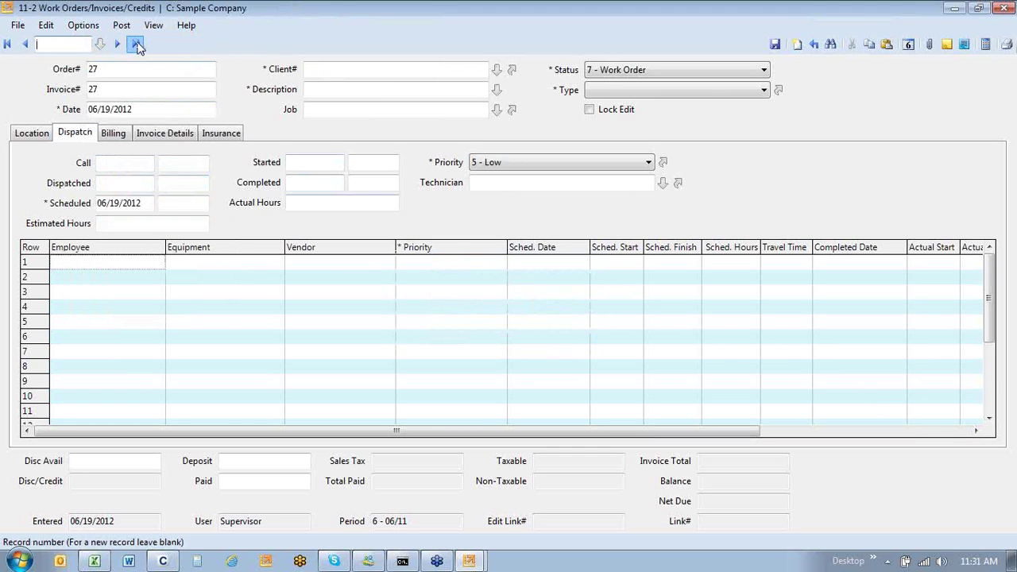
{"action": "left_click", "coordinate": [84, 26]}
{"action": "left_click", "coordinate": [119, 128]}
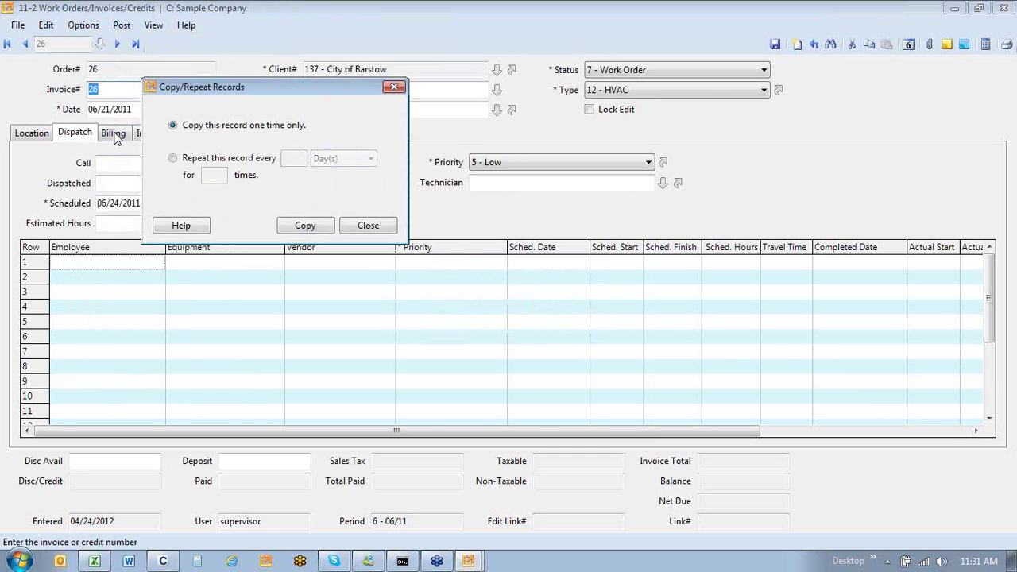
{"action": "left_click", "coordinate": [216, 158]}
{"action": "left_click", "coordinate": [298, 160]}
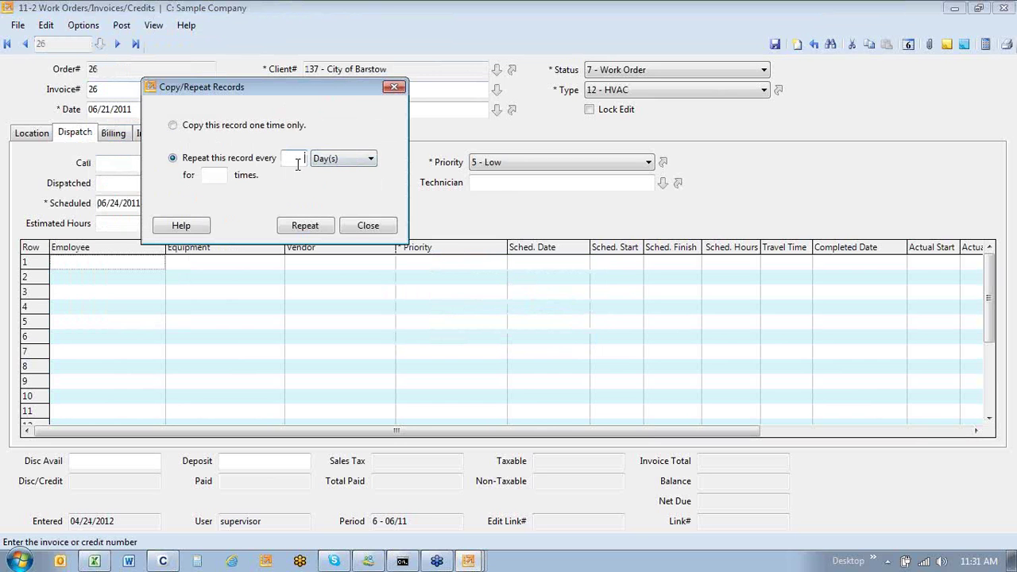
{"action": "left_click", "coordinate": [350, 162]}
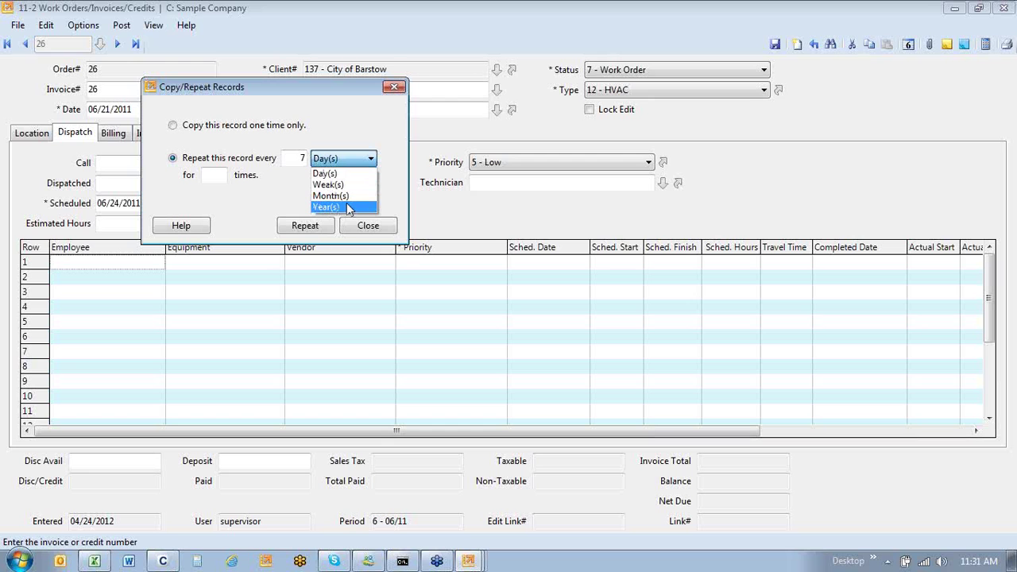
{"action": "left_click", "coordinate": [294, 205]}
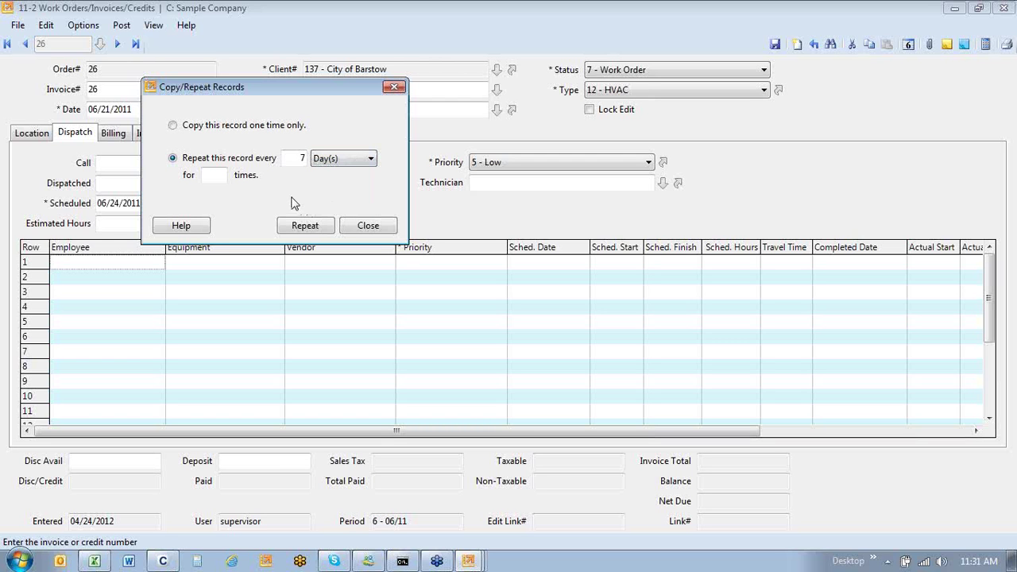
{"action": "left_click", "coordinate": [224, 178]}
{"action": "left_click", "coordinate": [368, 226]}
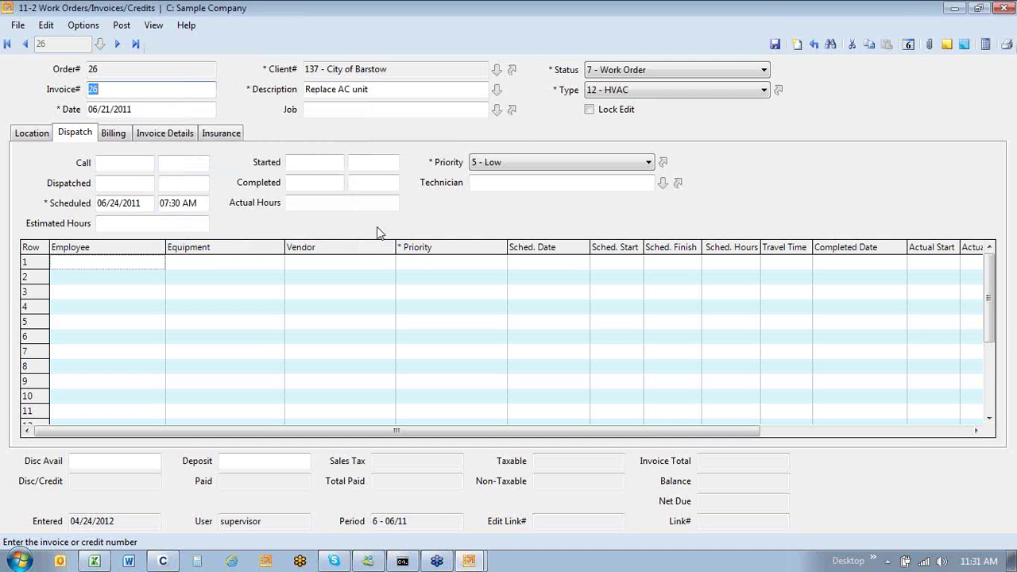
Close the work order form and open the Dispatch Board under Service Receivables.
{"action": "left_click", "coordinate": [1009, 7]}
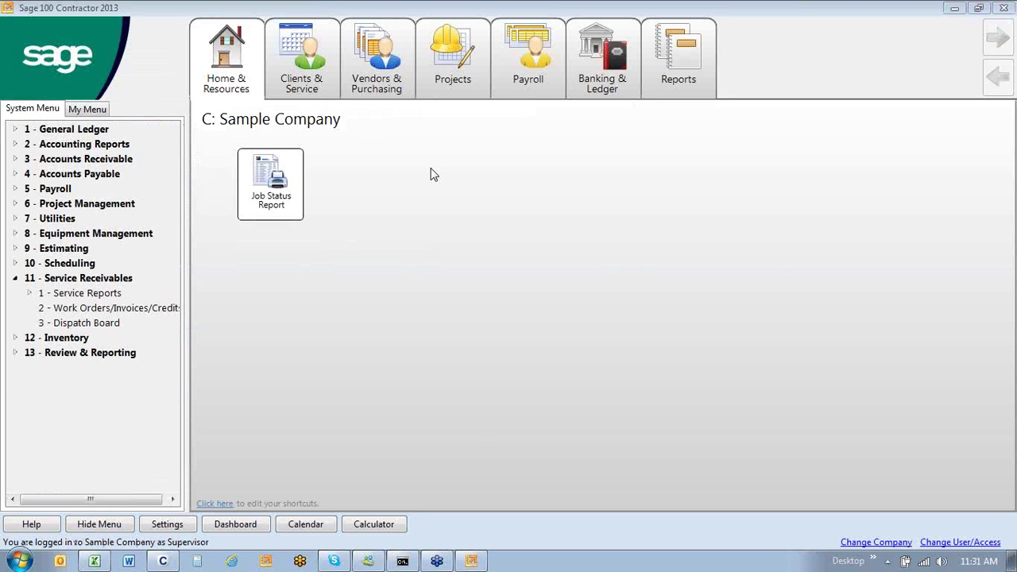
{"action": "left_click", "coordinate": [116, 326]}
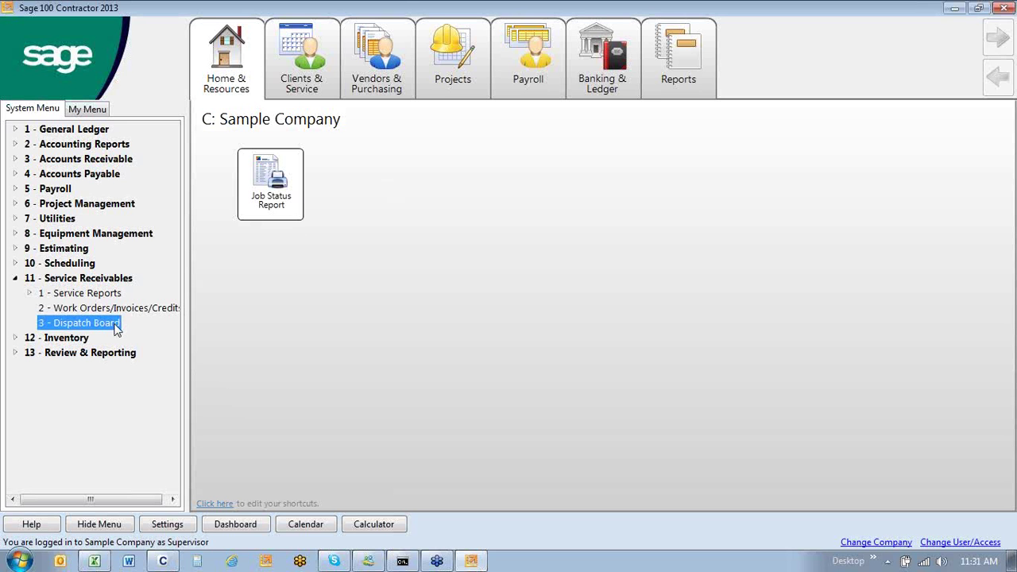
{"action": "double_click", "coordinate": [67, 328]}
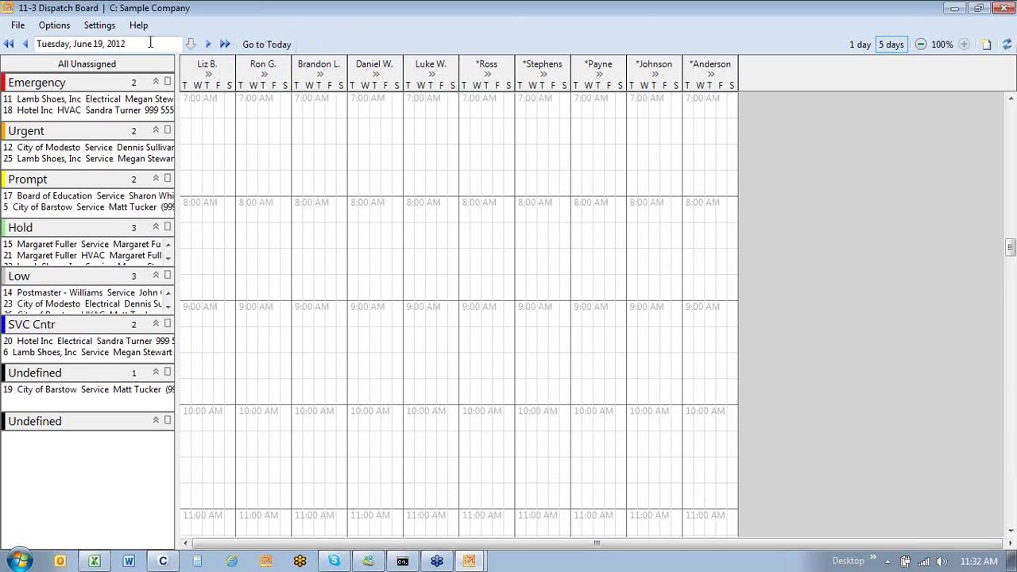
Move the Dispatch Board date back month by month to Thursday, May 19, 2011.
{"action": "left_click", "coordinate": [8, 44]}
{"action": "left_click", "coordinate": [8, 44]}
{"action": "left_click", "coordinate": [8, 45]}
{"action": "left_click", "coordinate": [8, 45]}
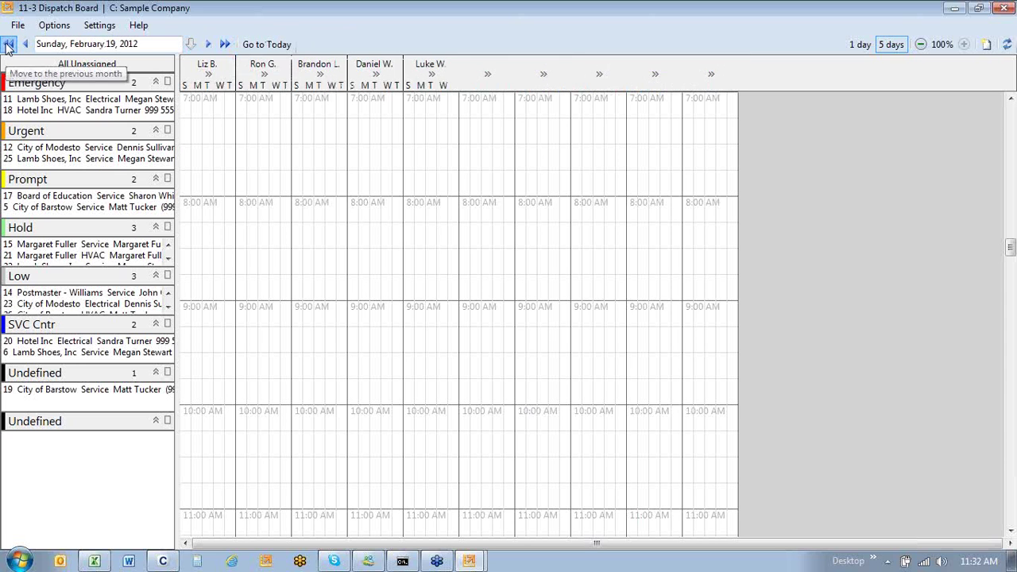
{"action": "left_click", "coordinate": [8, 45]}
{"action": "left_click", "coordinate": [8, 44]}
{"action": "left_click", "coordinate": [8, 44]}
{"action": "left_click", "coordinate": [8, 45]}
{"action": "left_click", "coordinate": [8, 44]}
{"action": "left_click", "coordinate": [8, 45]}
{"action": "left_click", "coordinate": [8, 44]}
{"action": "left_click", "coordinate": [8, 45]}
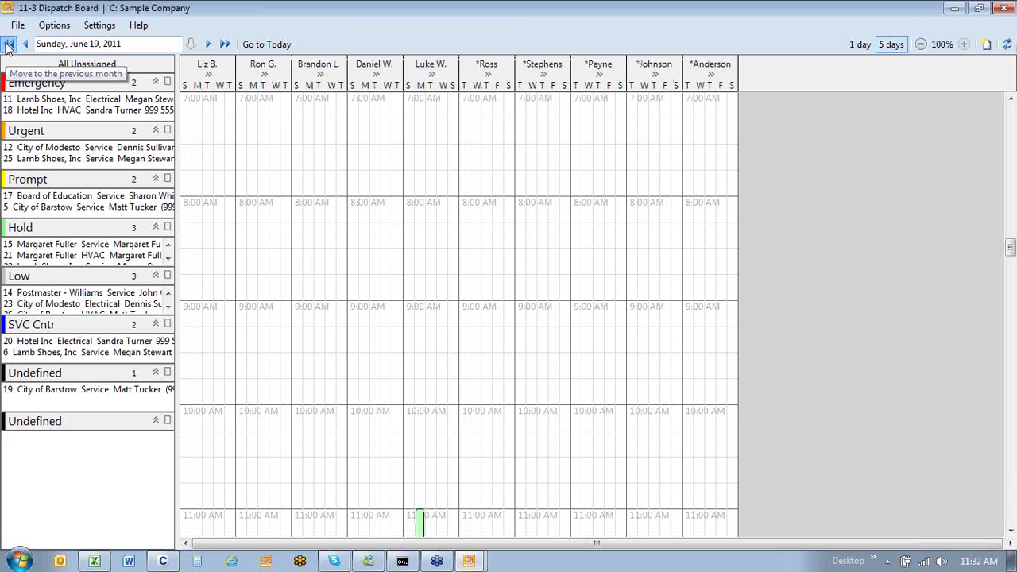
{"action": "left_click", "coordinate": [8, 44]}
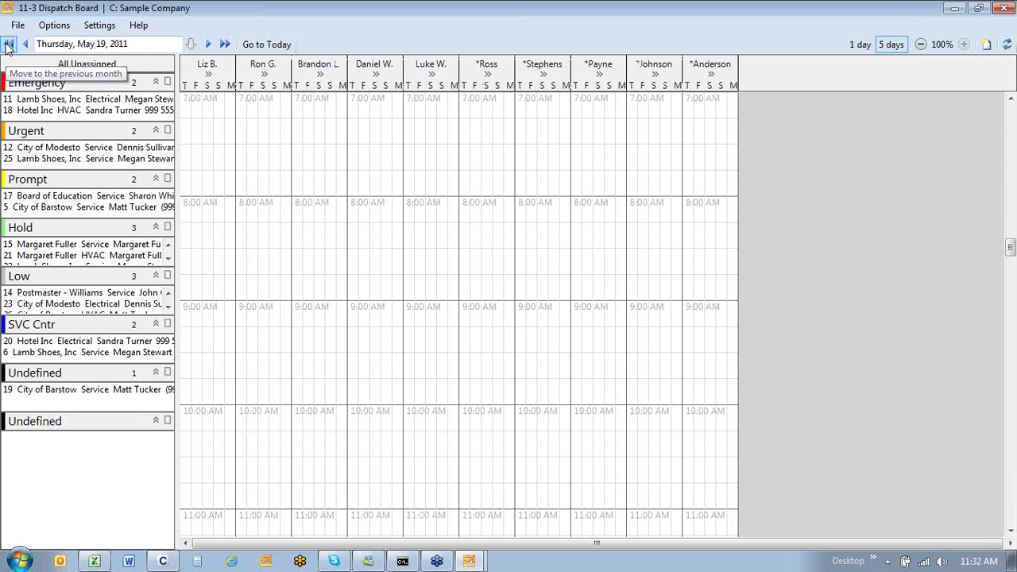
Set the Dispatch Board date to Monday, June 20, 2011, checking the neighbouring months on the way.
{"action": "left_click", "coordinate": [208, 45]}
{"action": "left_click", "coordinate": [8, 44]}
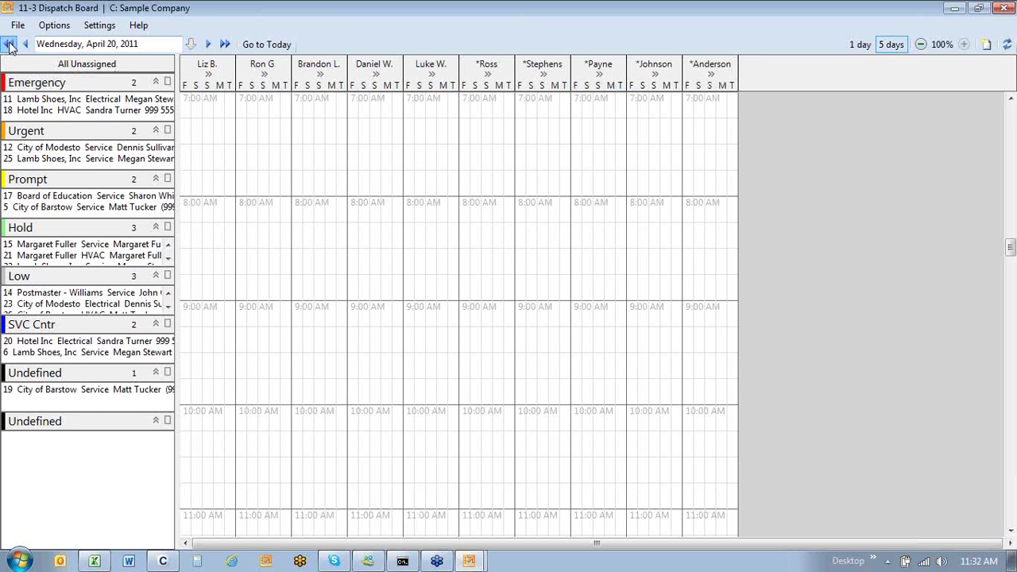
{"action": "left_click", "coordinate": [8, 44]}
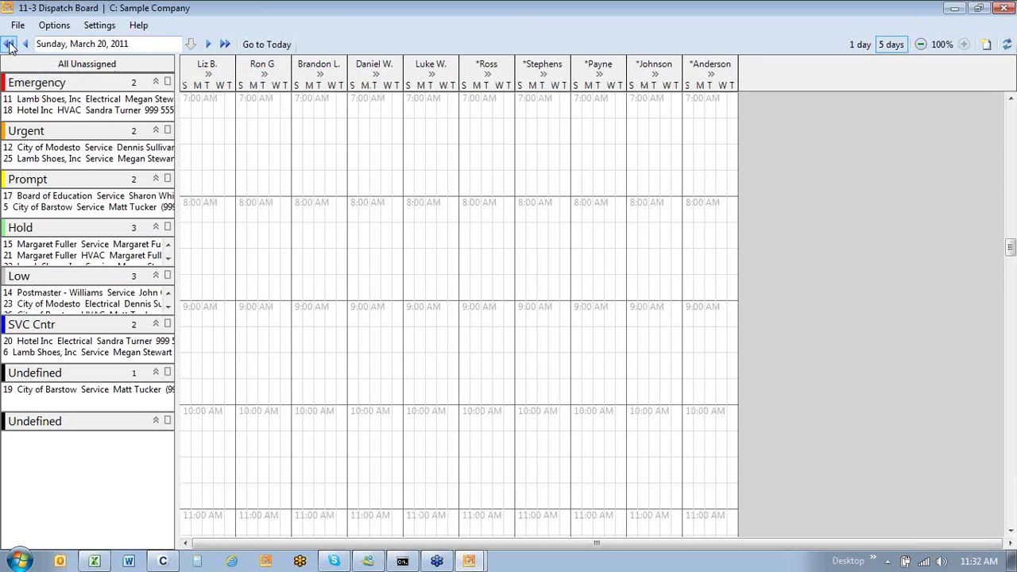
{"action": "left_click", "coordinate": [225, 45]}
{"action": "left_click", "coordinate": [225, 45]}
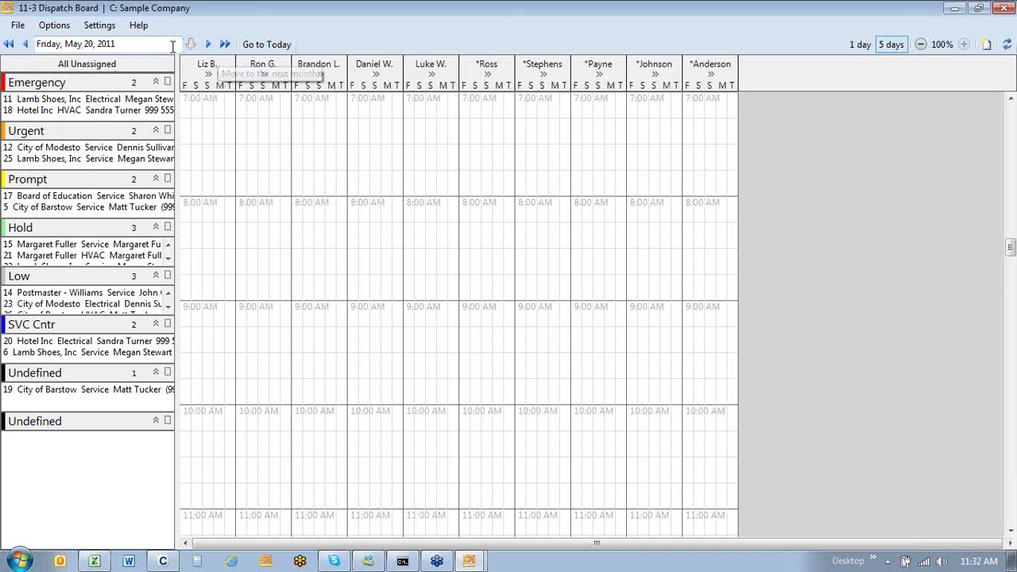
{"action": "left_click", "coordinate": [225, 45]}
{"action": "left_click", "coordinate": [225, 44]}
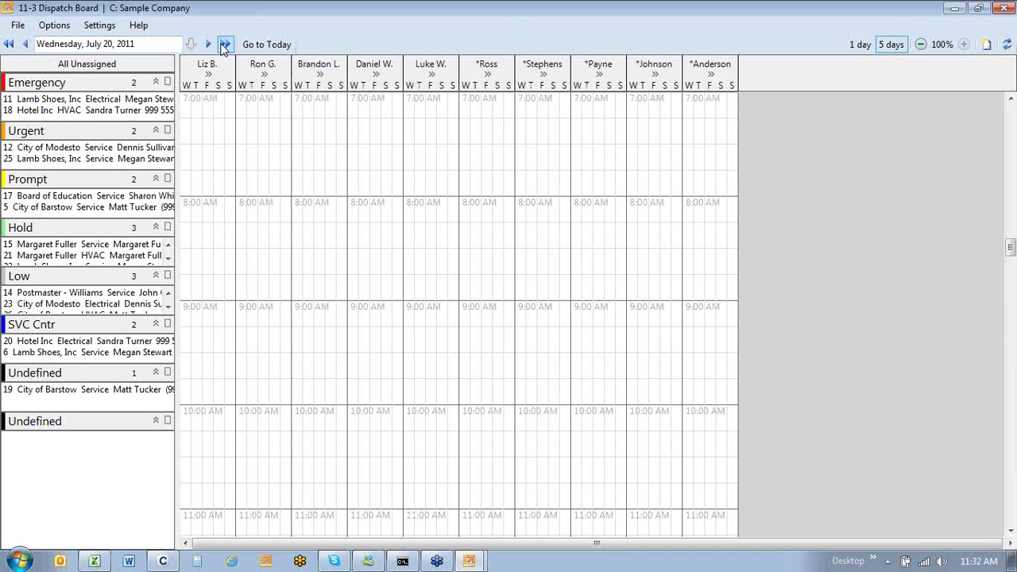
{"action": "left_click", "coordinate": [8, 45]}
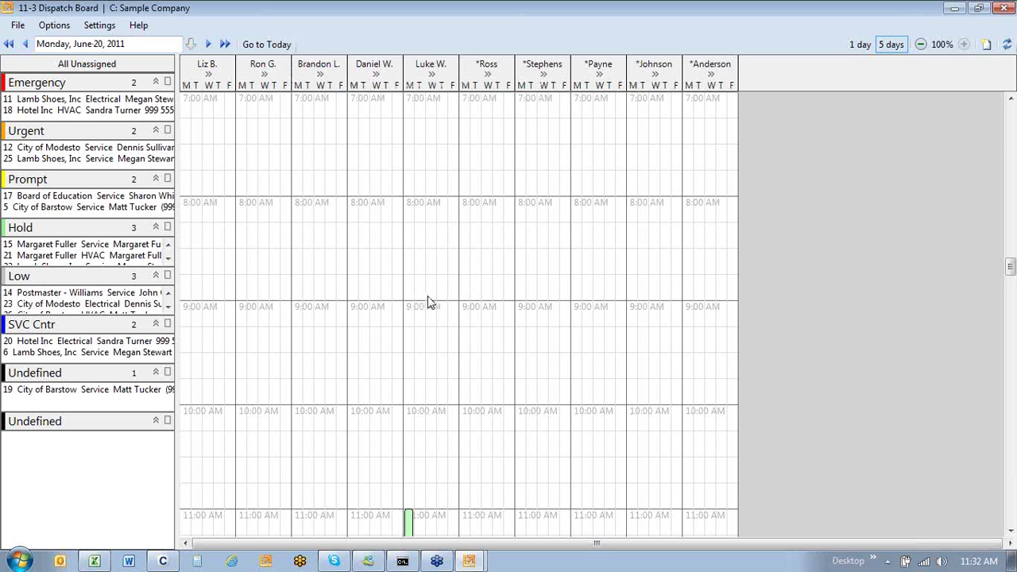
Examine the appointment starting at 11:00 AM, and expand the *Ross vendor column to show its individual weekdays.
{"action": "scroll", "coordinate": [428, 302], "scroll_direction": "down", "scroll_amount": 4}
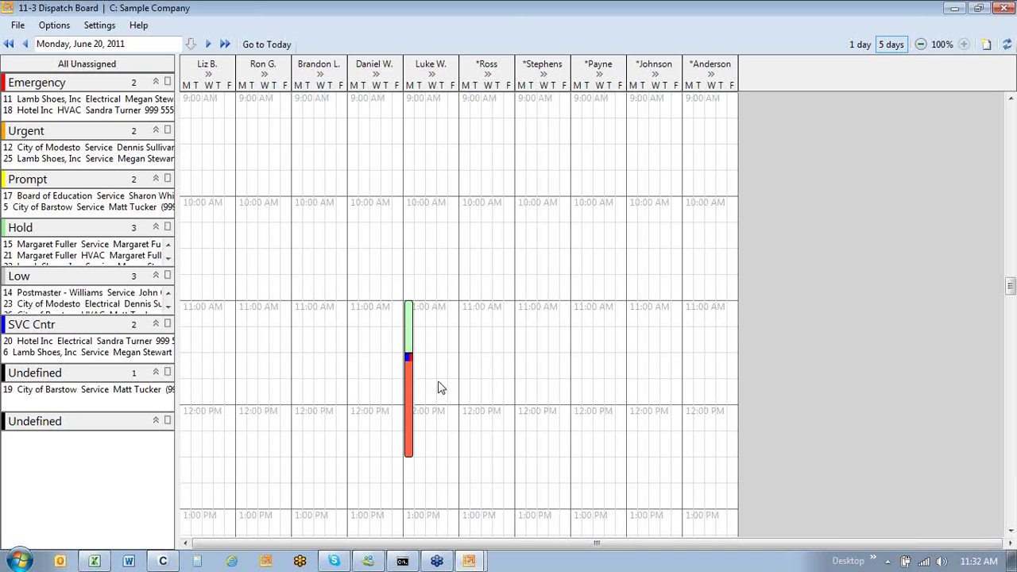
{"action": "mouse_move", "coordinate": [413, 390]}
{"action": "left_click", "coordinate": [485, 74]}
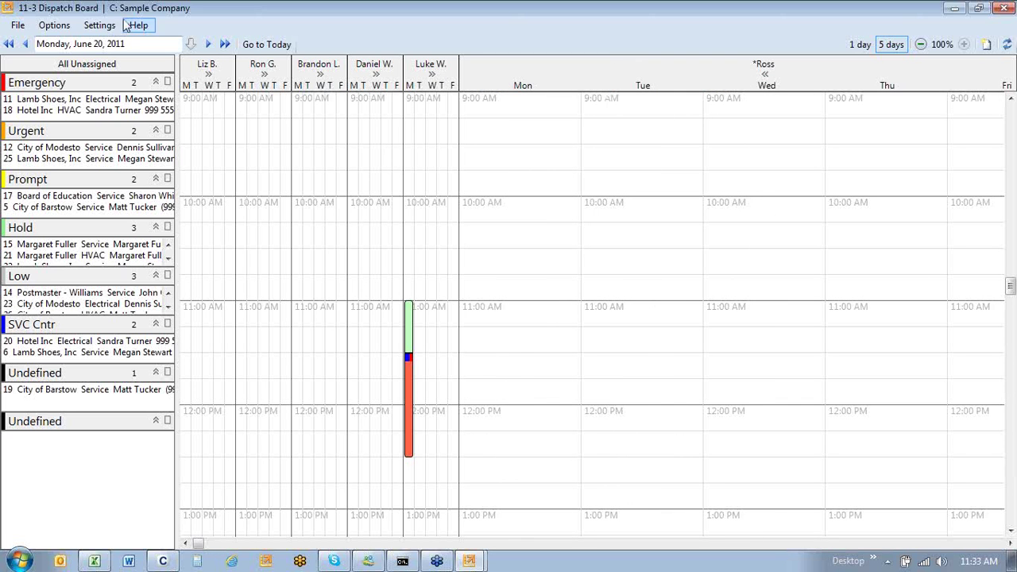
{"action": "left_click", "coordinate": [71, 28]}
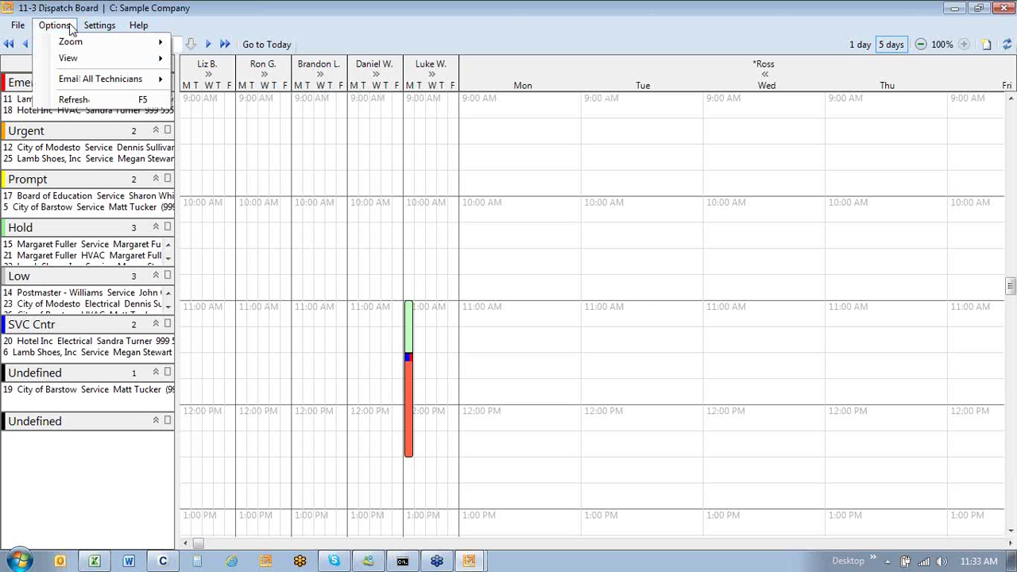
In the Dispatch Board Column Setup, set the record type of row 11 to Vendor and of row 12 to Employee.
{"action": "mouse_move", "coordinate": [103, 29]}
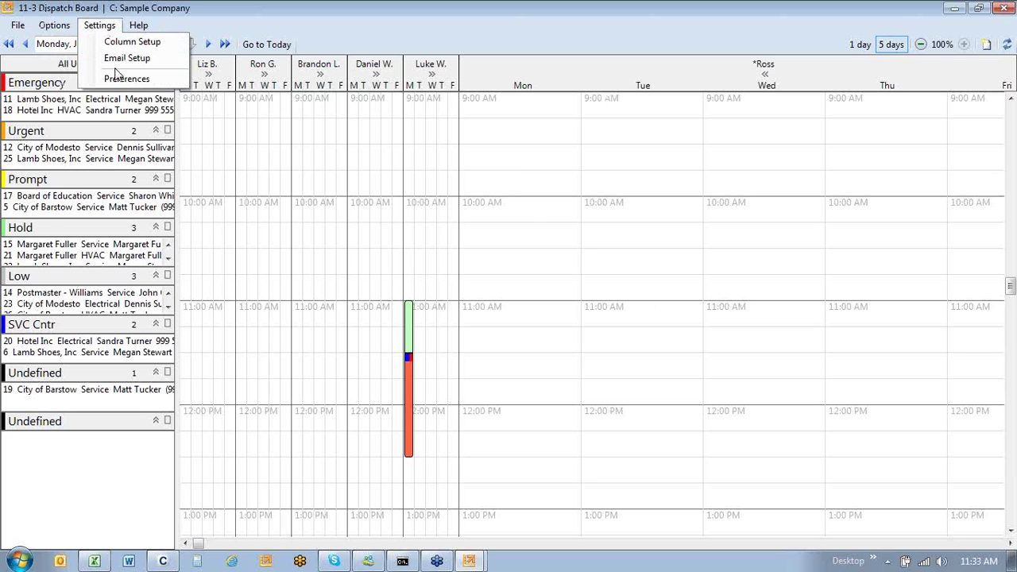
{"action": "left_click", "coordinate": [121, 44]}
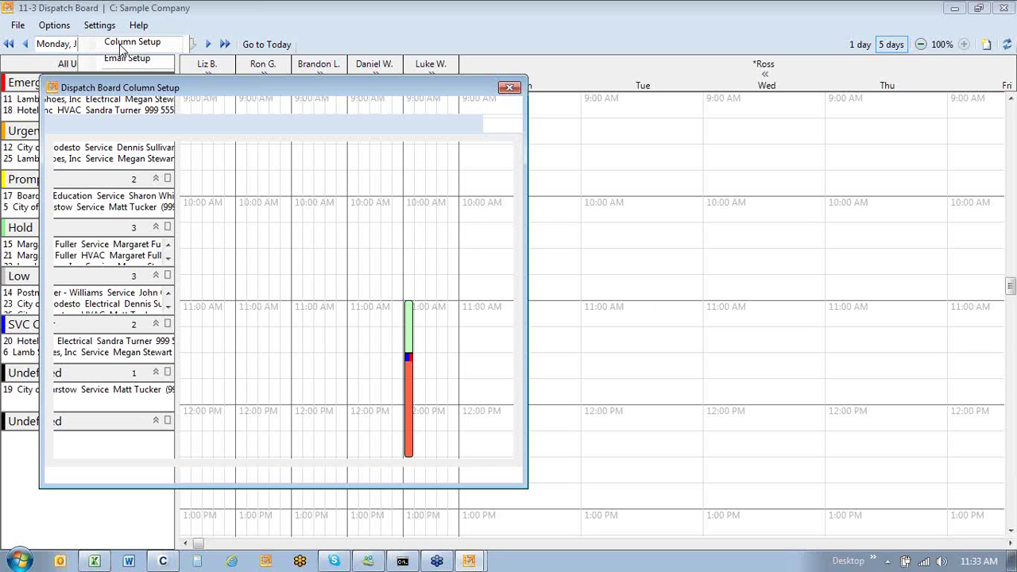
{"action": "left_click", "coordinate": [112, 318]}
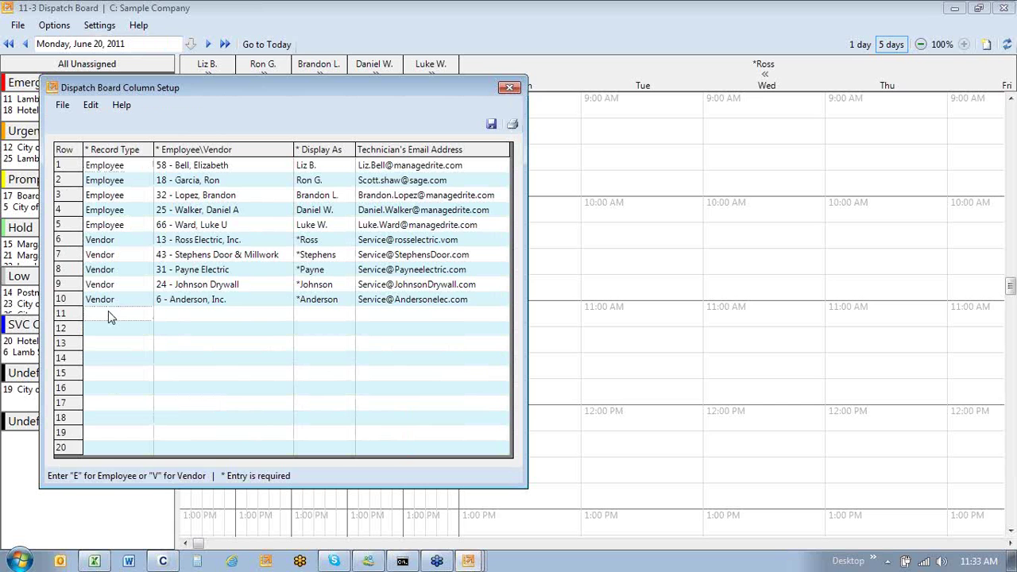
{"action": "type", "text": "V"}
{"action": "key", "text": "Tab"}
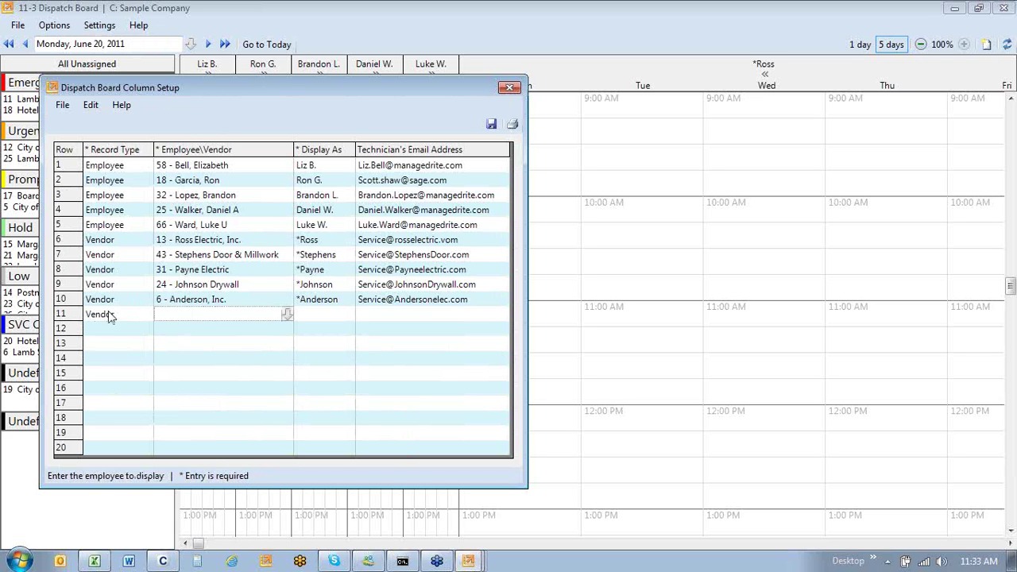
{"action": "left_click", "coordinate": [111, 339]}
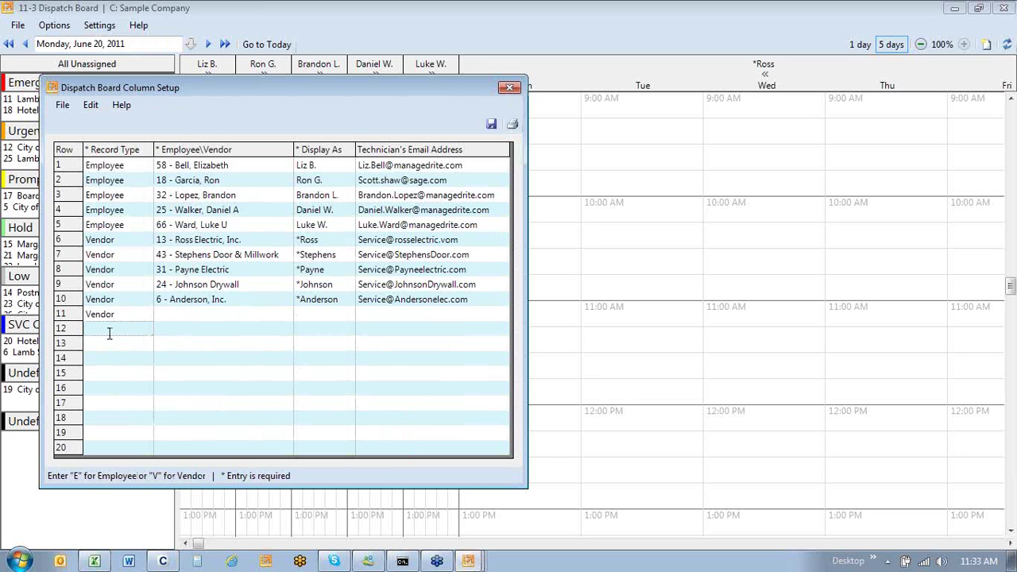
{"action": "type", "text": "E"}
{"action": "key", "text": "Tab"}
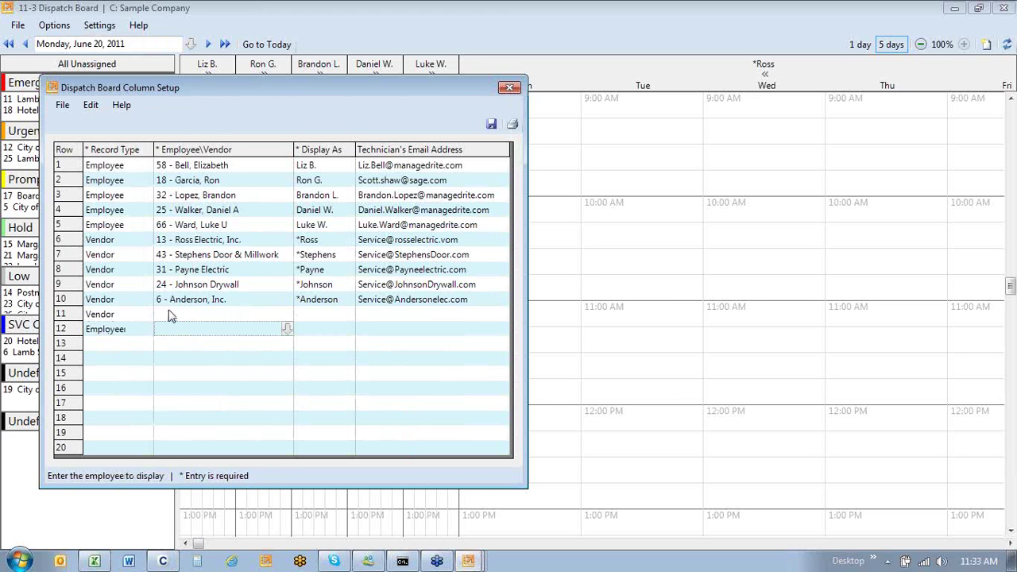
Look up and assign the vendor Generic Electrical supplies to row 11 and an employee to row 12.
{"action": "left_click", "coordinate": [220, 315]}
{"action": "left_click", "coordinate": [287, 316]}
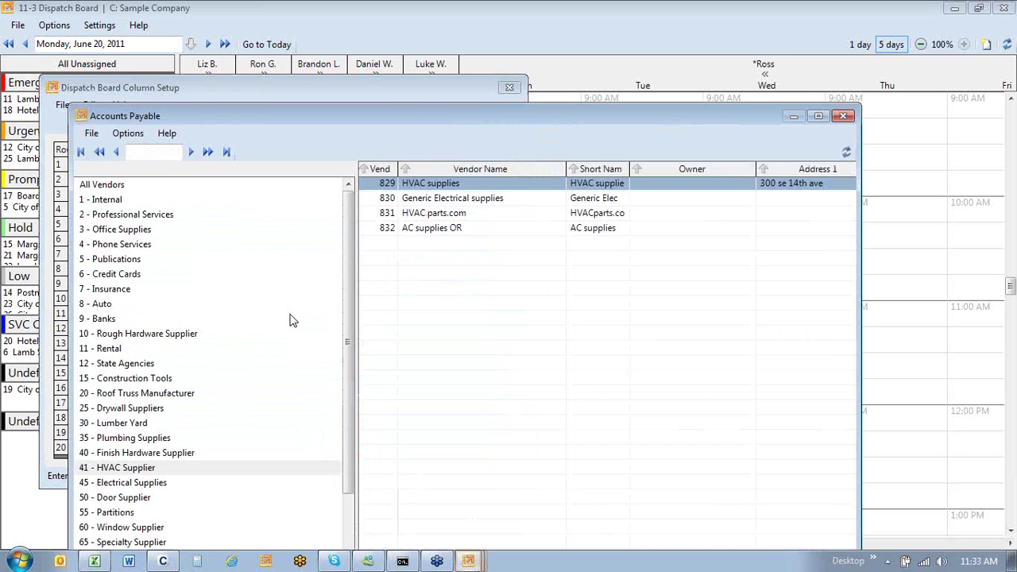
{"action": "left_click", "coordinate": [424, 201]}
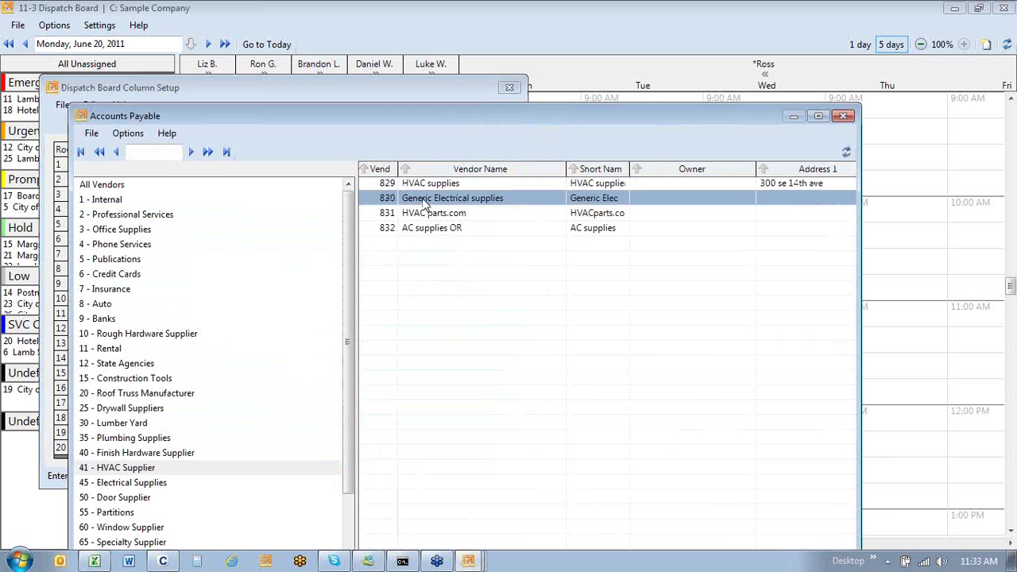
{"action": "double_click", "coordinate": [424, 201]}
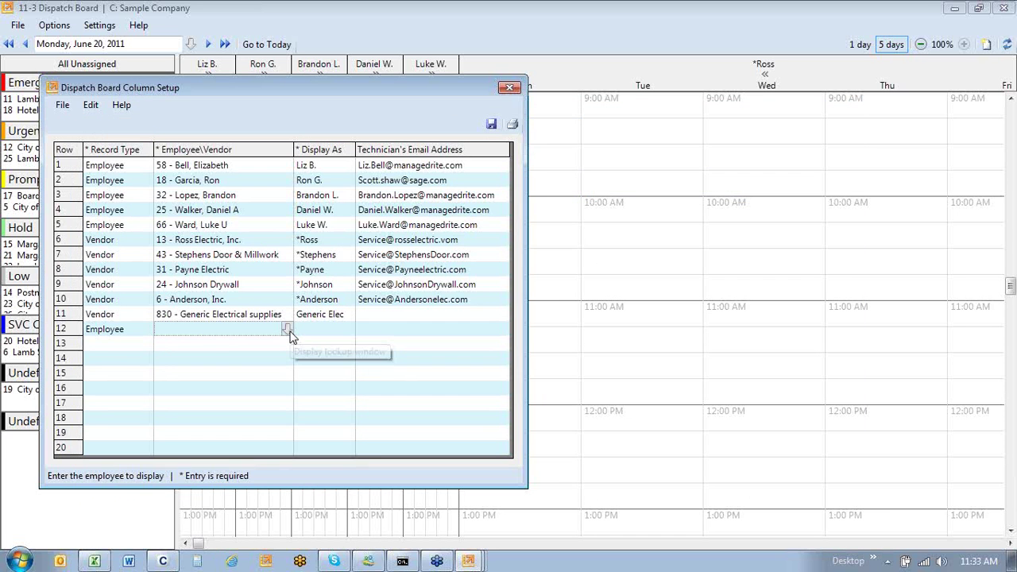
{"action": "left_click", "coordinate": [288, 329]}
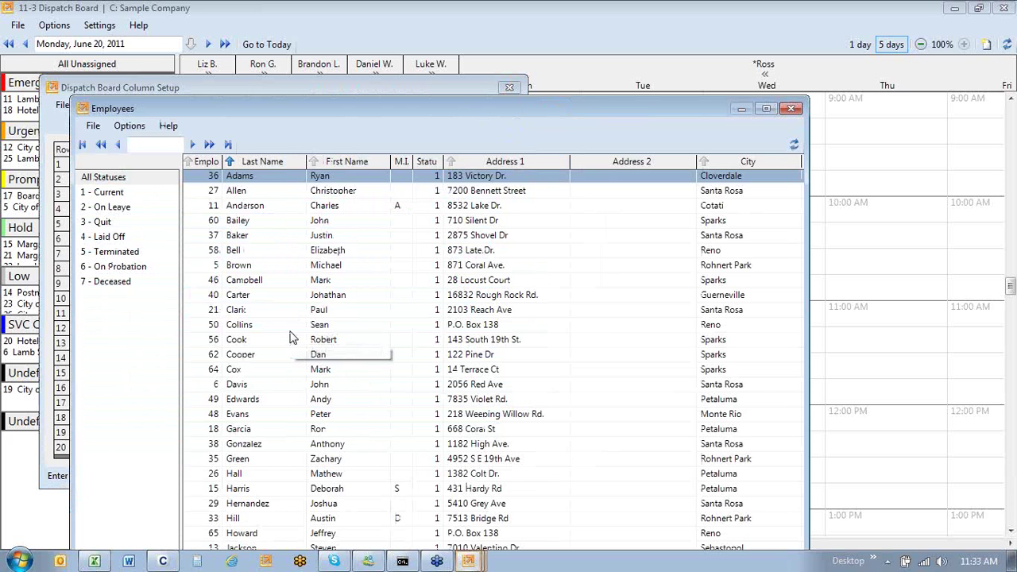
{"action": "double_click", "coordinate": [350, 371]}
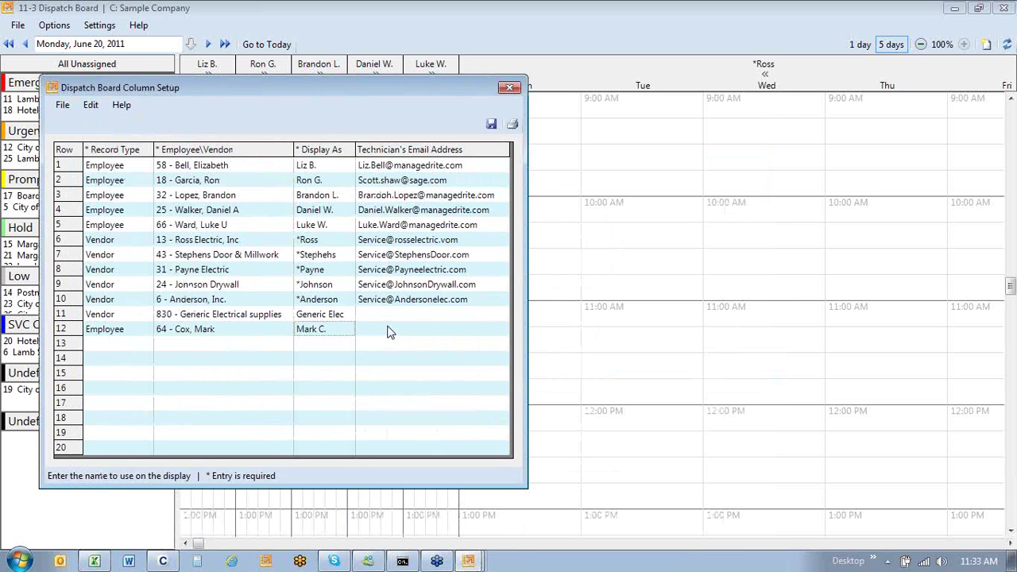
Set the display name of the Generic Electrical supplies row to V GE.
{"action": "left_click", "coordinate": [338, 319]}
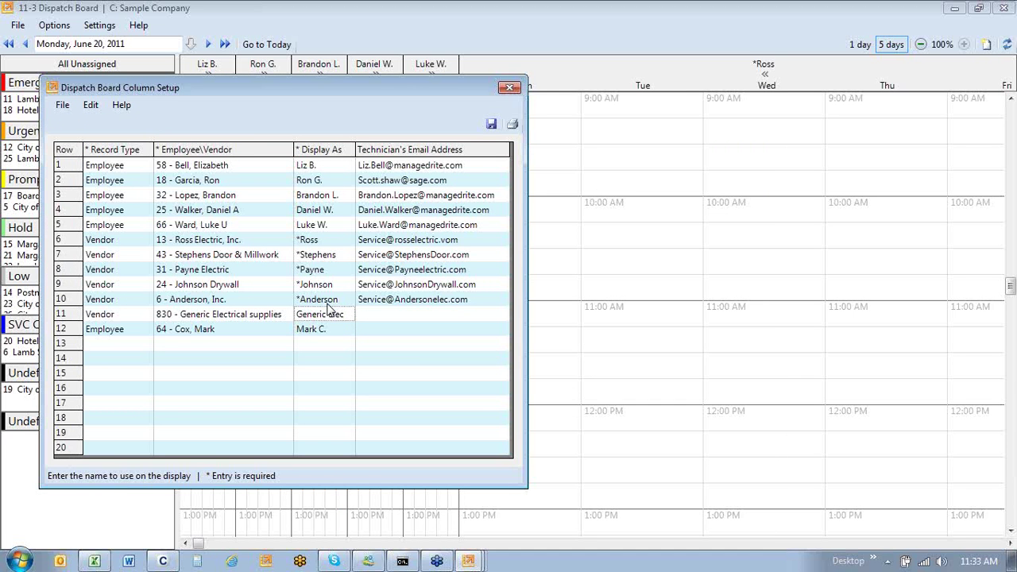
{"action": "left_click", "coordinate": [327, 196]}
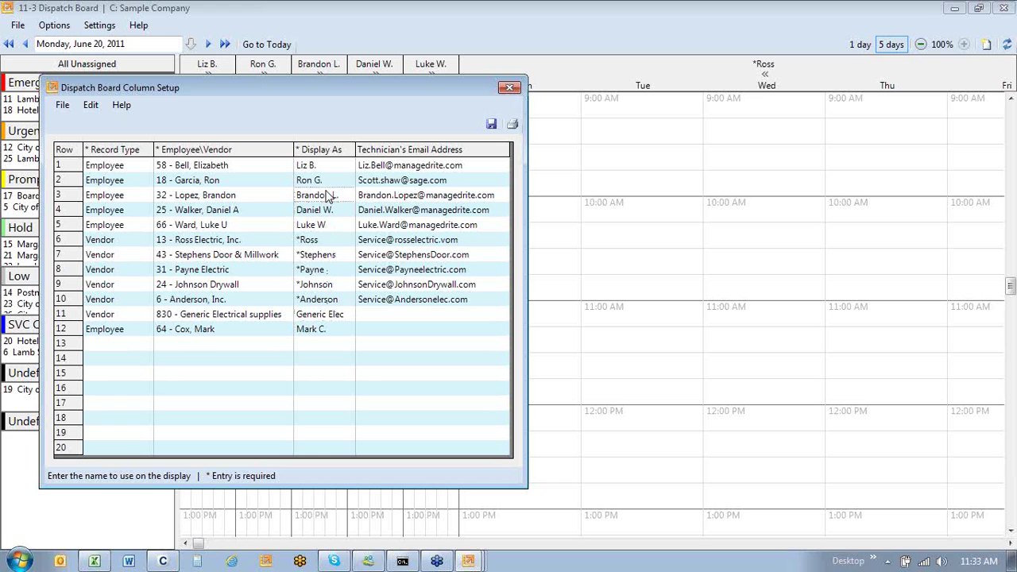
{"action": "left_click", "coordinate": [335, 170]}
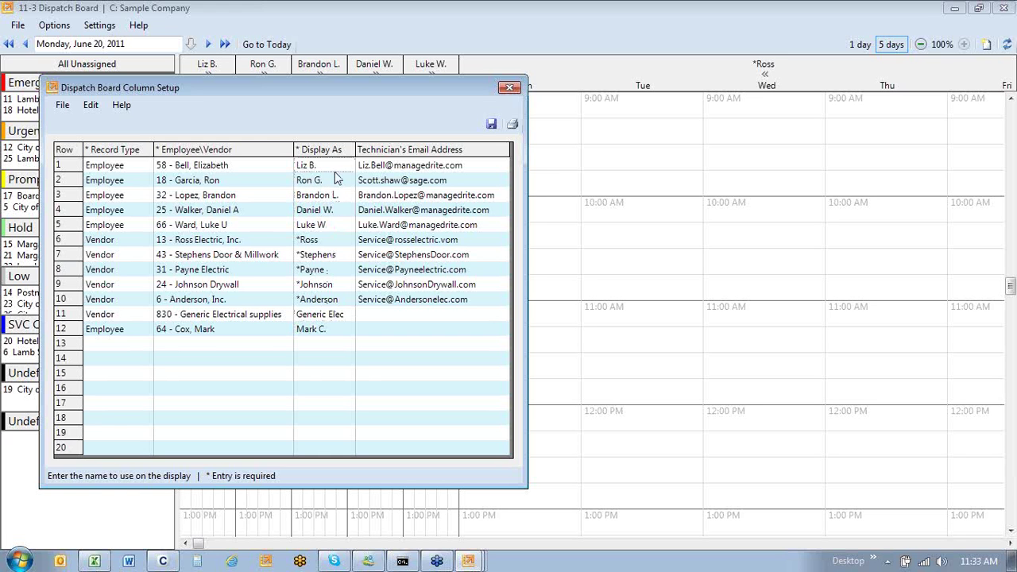
{"action": "left_click", "coordinate": [330, 318]}
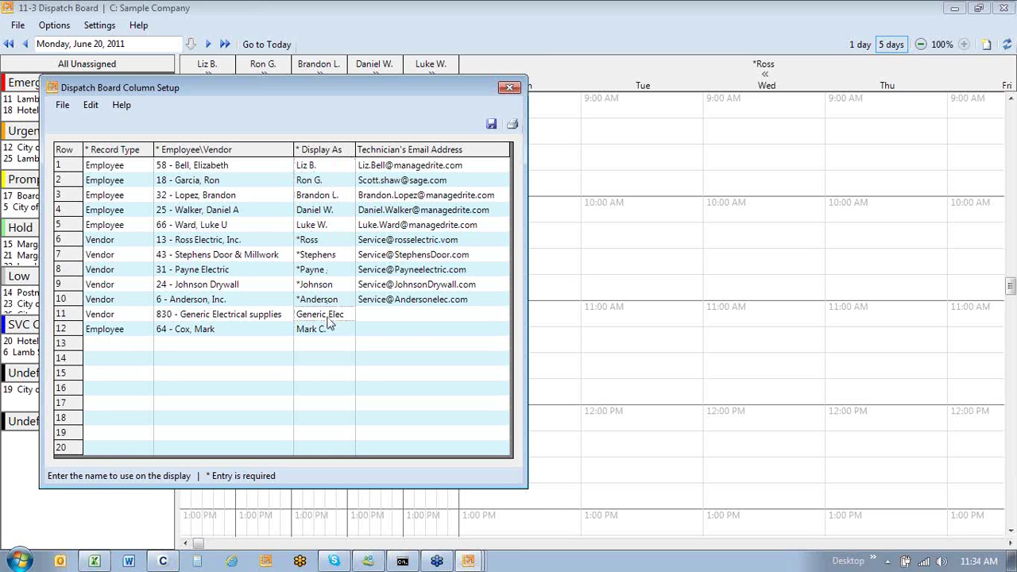
{"action": "type", "text": "V GE"}
{"action": "left_click", "coordinate": [421, 320]}
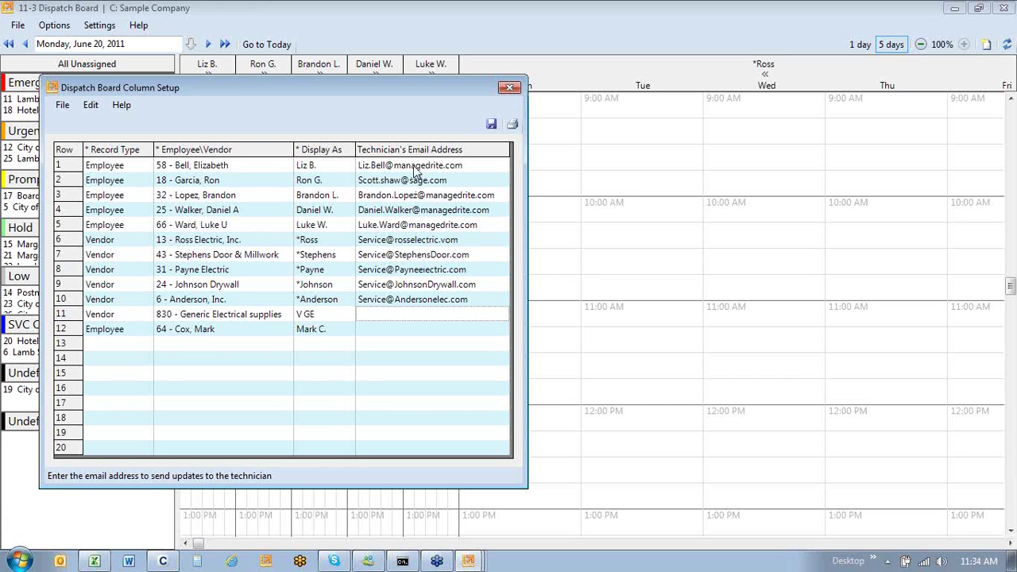
Review the technicians' email address entries and save the column setup.
{"action": "left_click_drag", "start_coordinate": [413, 173], "coordinate": [413, 198]}
{"action": "left_click", "coordinate": [397, 329]}
{"action": "left_click", "coordinate": [403, 314]}
{"action": "left_click", "coordinate": [492, 126]}
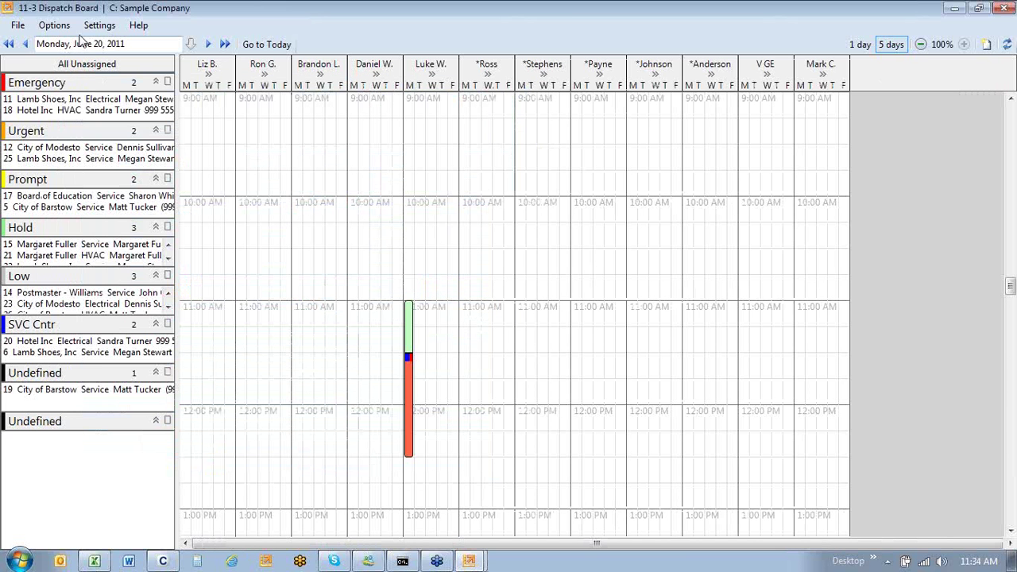
Open the Dispatch Board Email Setup and examine the available fields, including Service Area, Customer PO and the equipment details.
{"action": "left_click", "coordinate": [99, 26]}
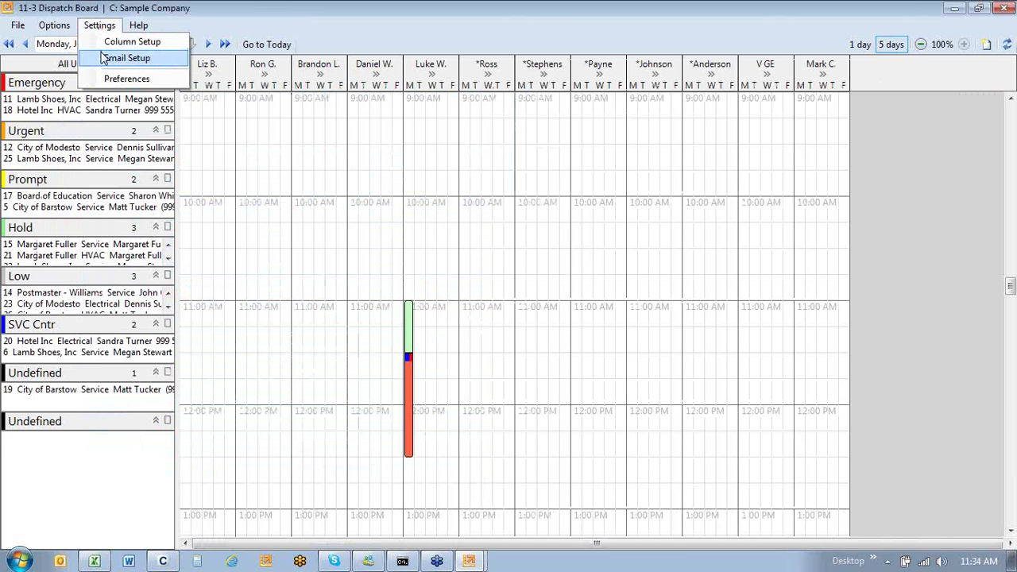
{"action": "left_click", "coordinate": [102, 59]}
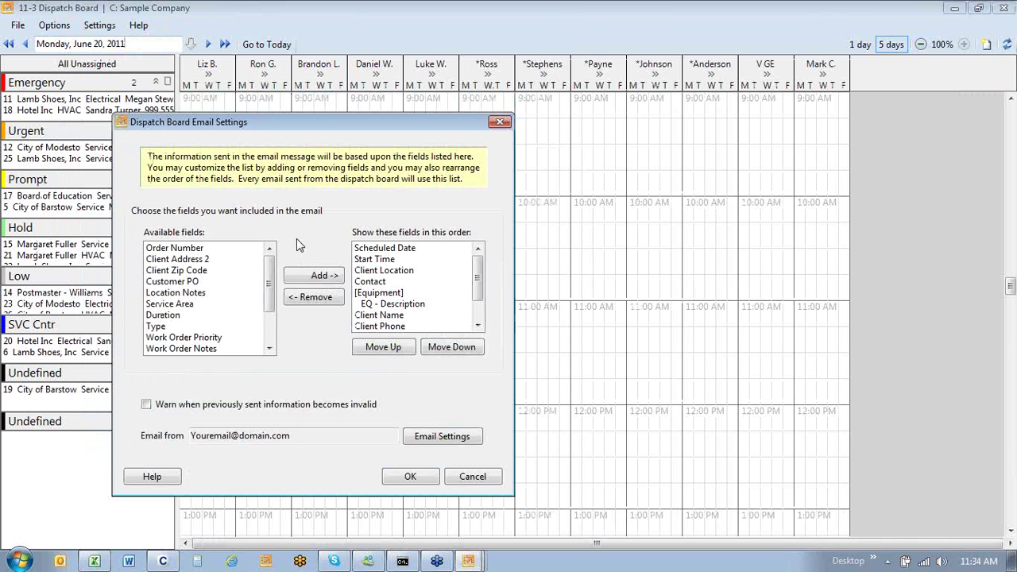
{"action": "left_click_drag", "start_coordinate": [268, 283], "coordinate": [266, 306]}
{"action": "left_click", "coordinate": [251, 293]}
{"action": "left_click", "coordinate": [221, 259]}
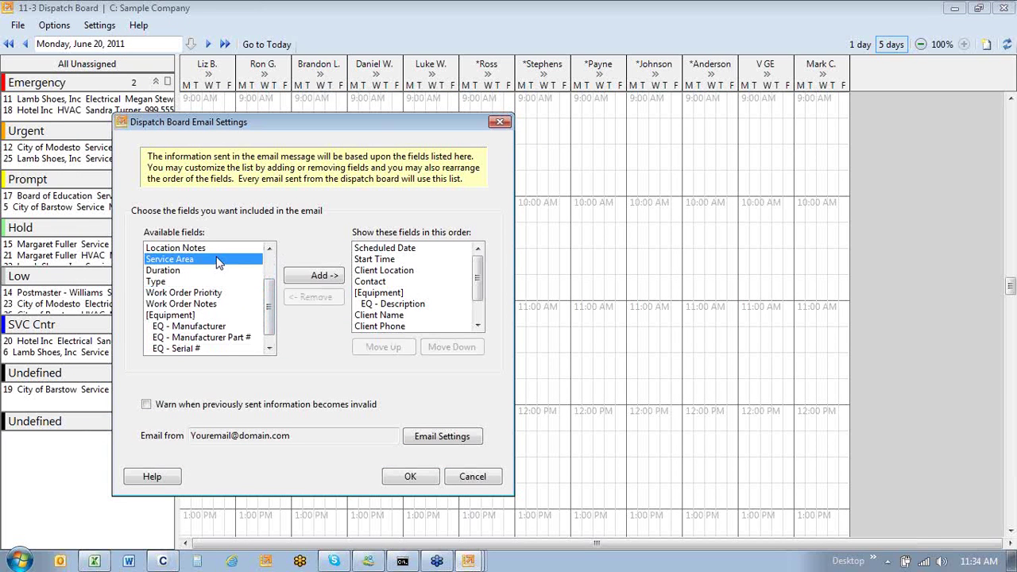
{"action": "left_click", "coordinate": [270, 249]}
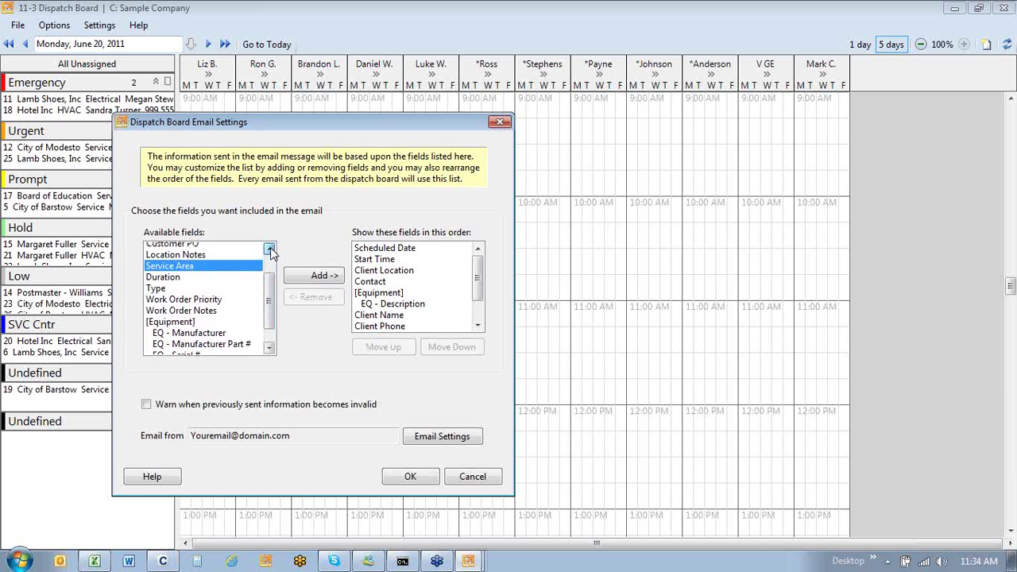
{"action": "left_click", "coordinate": [271, 248]}
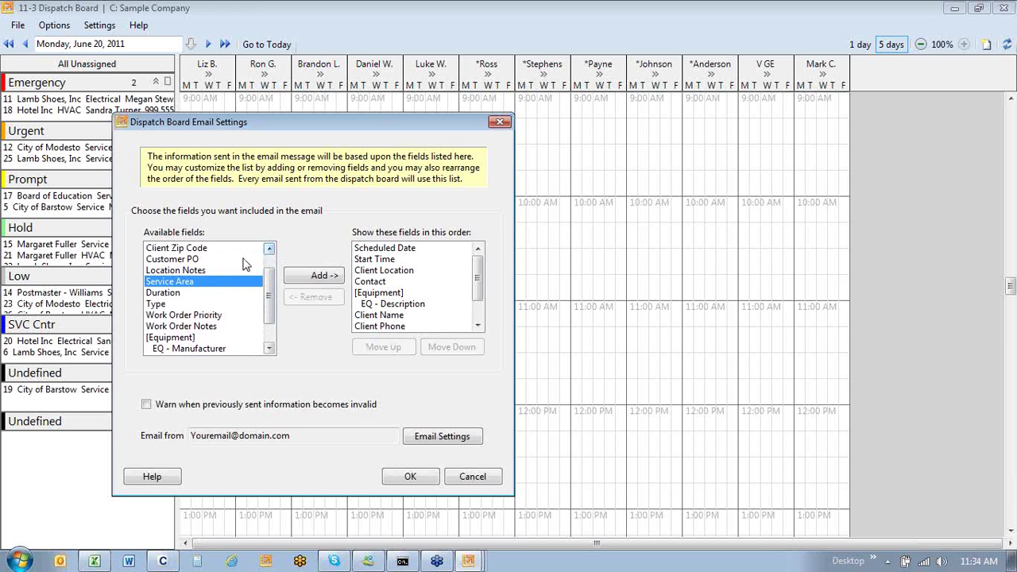
{"action": "left_click", "coordinate": [239, 261]}
{"action": "left_click_drag", "start_coordinate": [272, 292], "coordinate": [273, 326]}
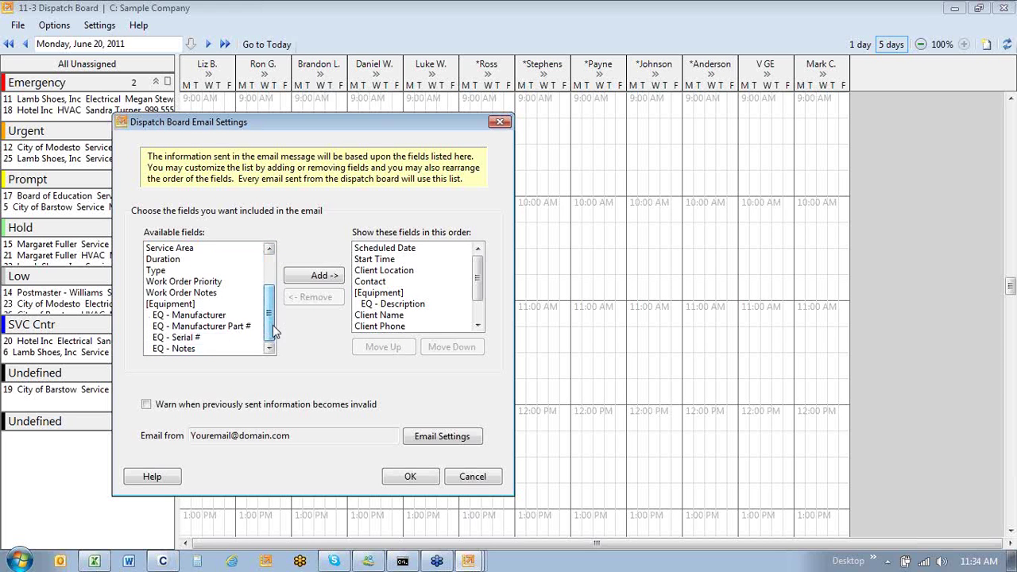
{"action": "left_click", "coordinate": [213, 304]}
{"action": "left_click", "coordinate": [232, 337]}
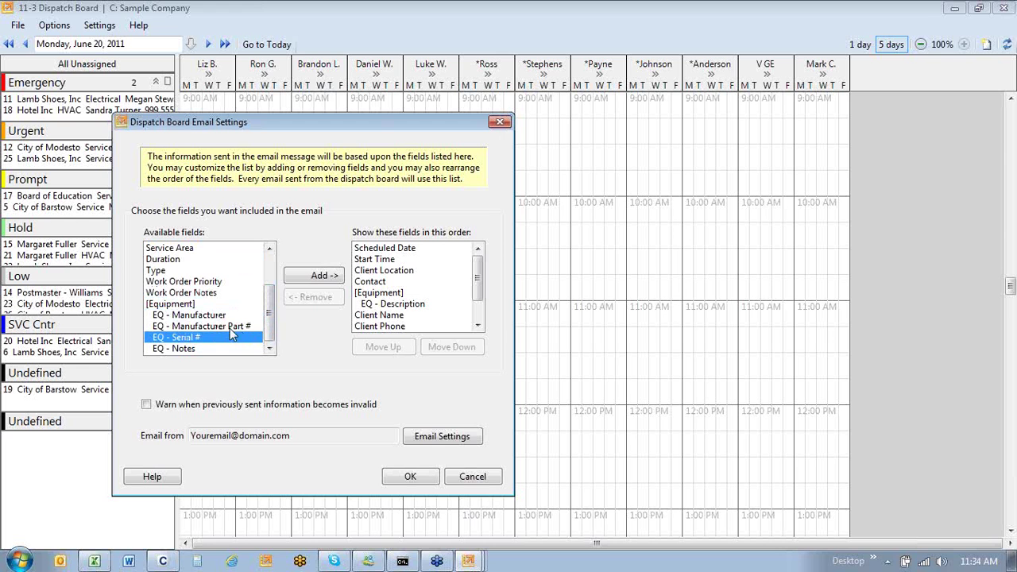
Close the email setup, review the Dispatch Board's general preferences without saving, and close the Dispatch Board.
{"action": "left_click", "coordinate": [485, 477]}
{"action": "left_click", "coordinate": [98, 26]}
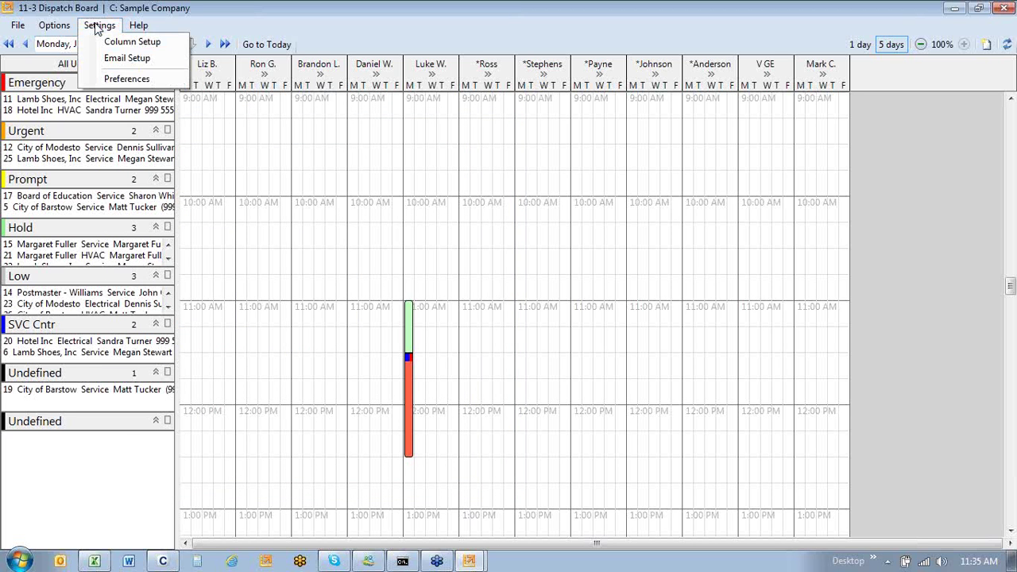
{"action": "left_click", "coordinate": [100, 80]}
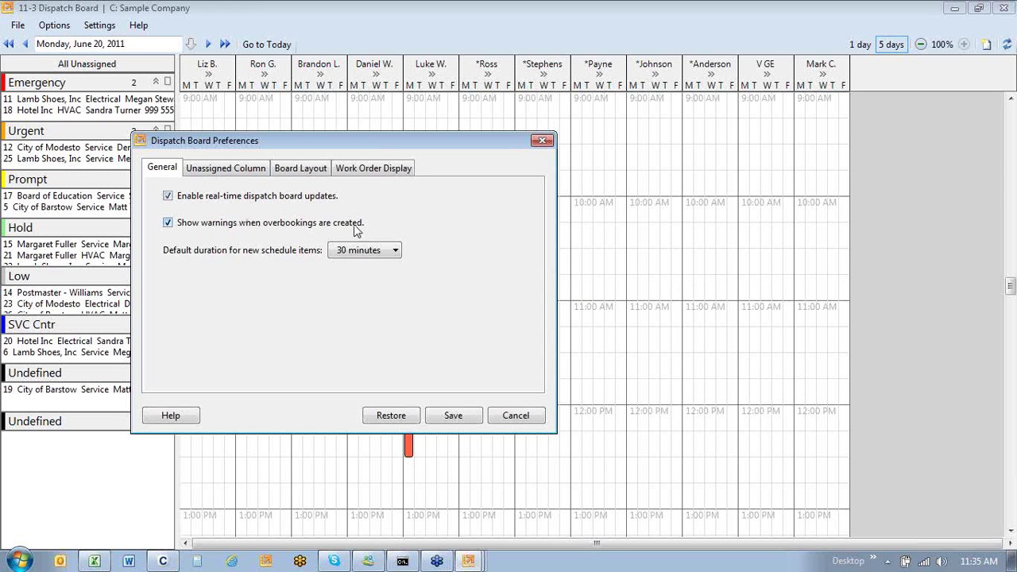
{"action": "left_click", "coordinate": [531, 415]}
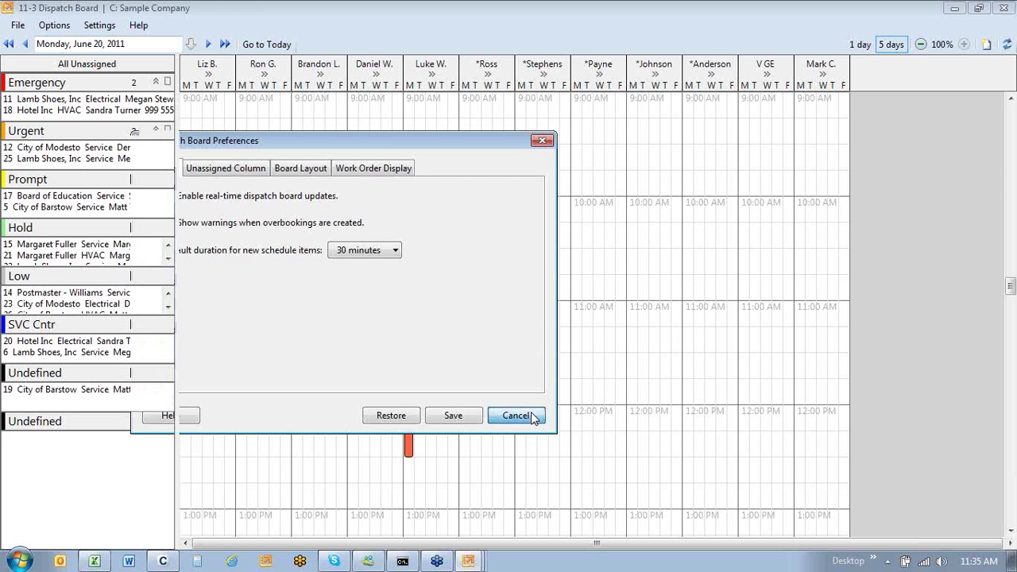
{"action": "left_click", "coordinate": [1005, 9]}
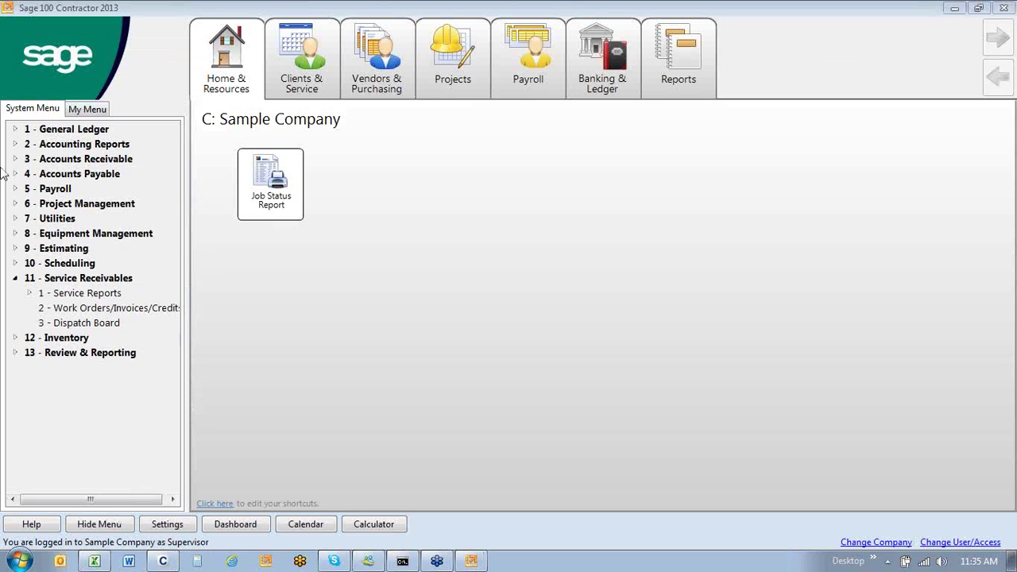
Open the Employees window from Payroll Processing.
{"action": "left_click", "coordinate": [16, 280]}
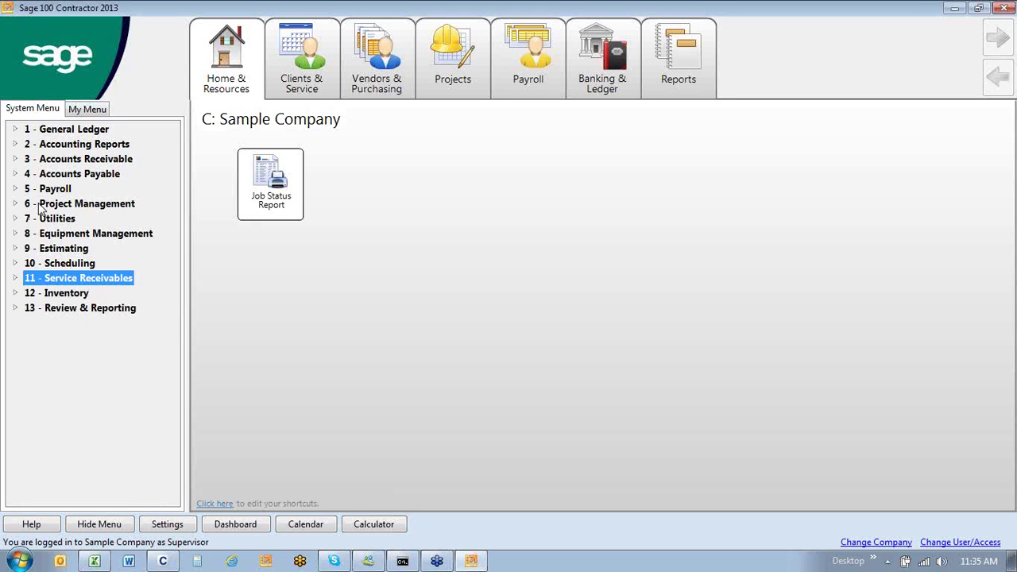
{"action": "left_click", "coordinate": [49, 192]}
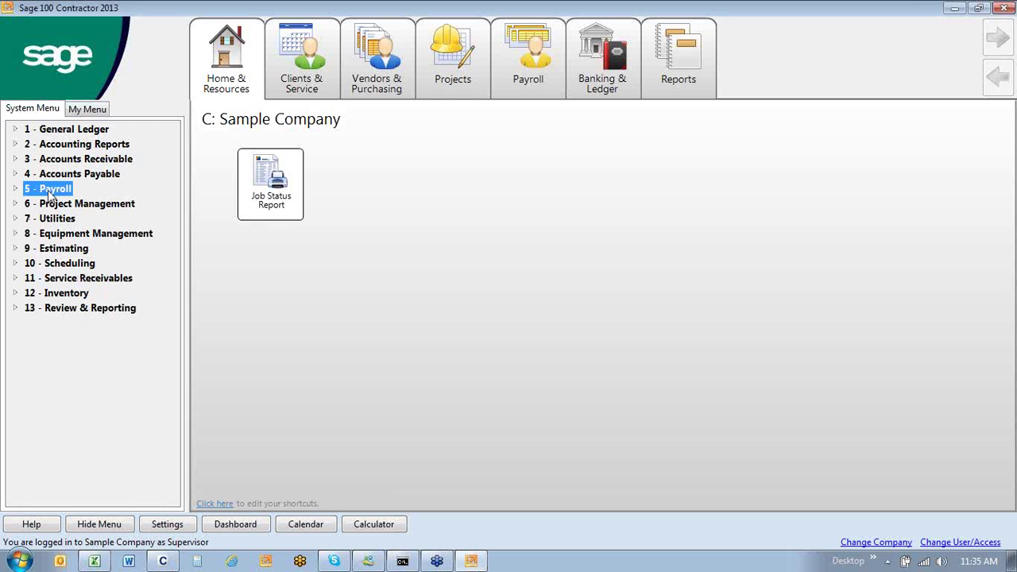
{"action": "double_click", "coordinate": [50, 194]}
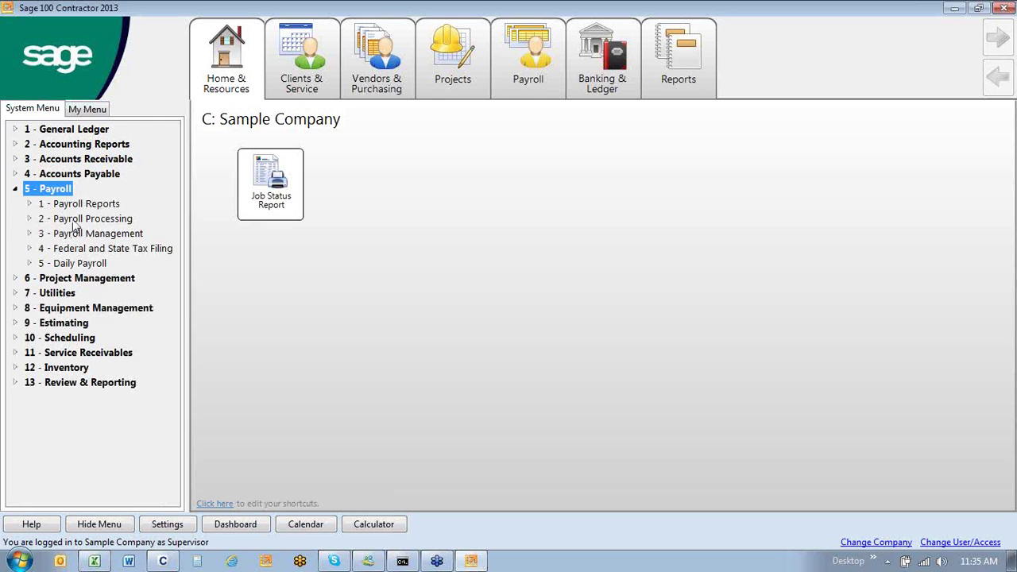
{"action": "double_click", "coordinate": [73, 222]}
{"action": "double_click", "coordinate": [97, 233]}
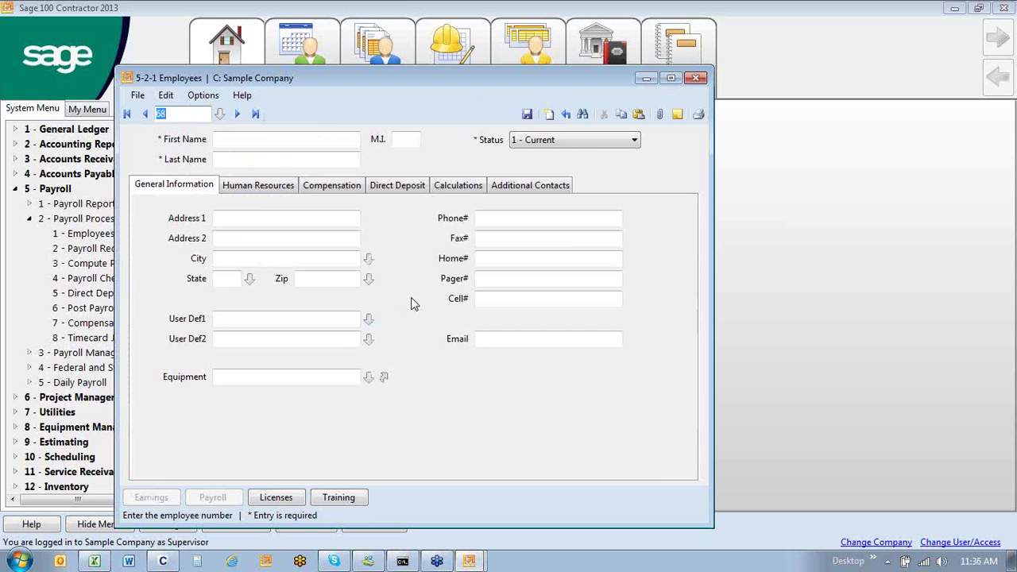
Examine the employee record's Direct Deposit Email field and its general and human resources fields, including Social Security#, and close the record.
{"action": "left_click", "coordinate": [390, 199]}
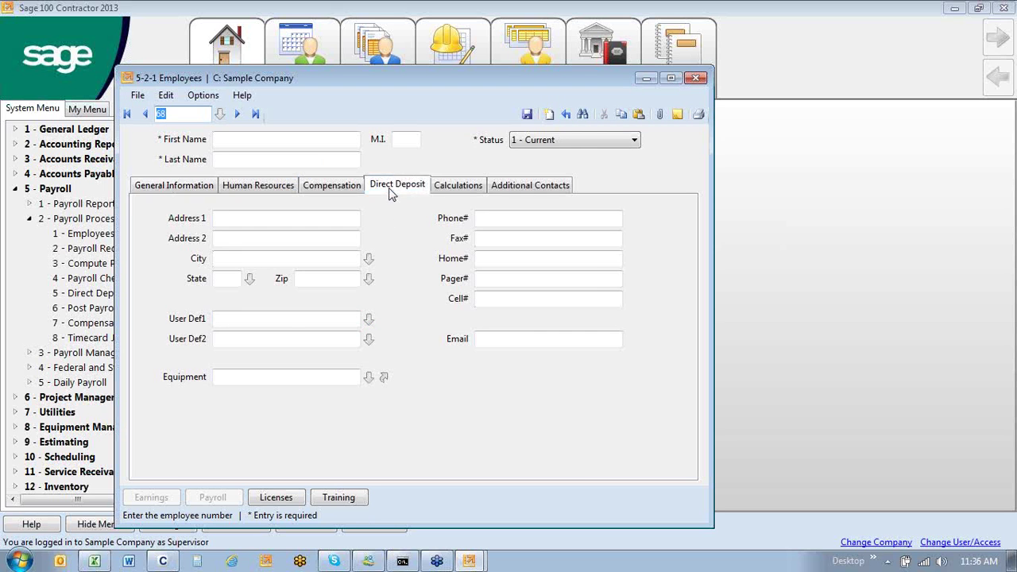
{"action": "left_click", "coordinate": [330, 356]}
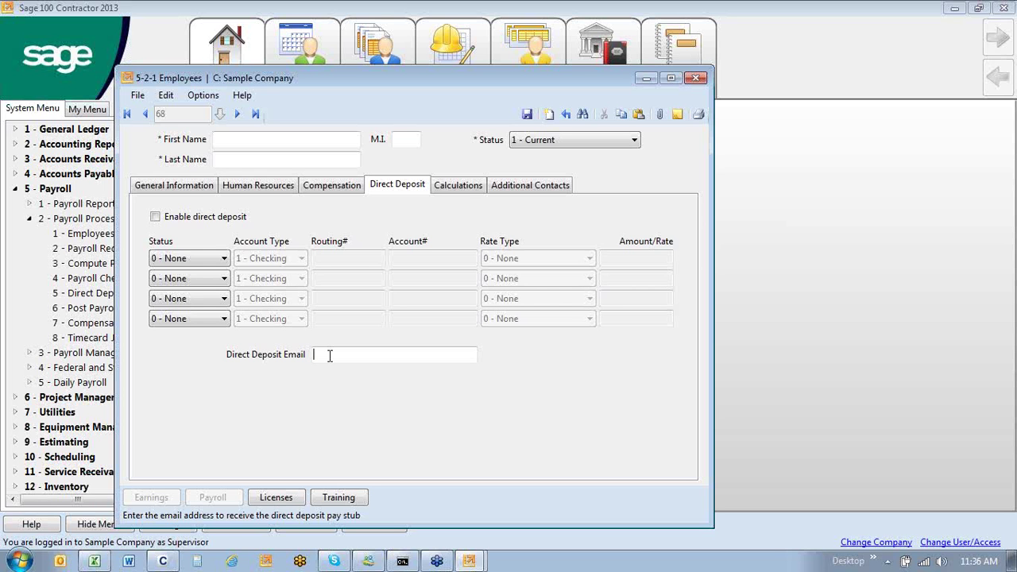
{"action": "left_click", "coordinate": [202, 188]}
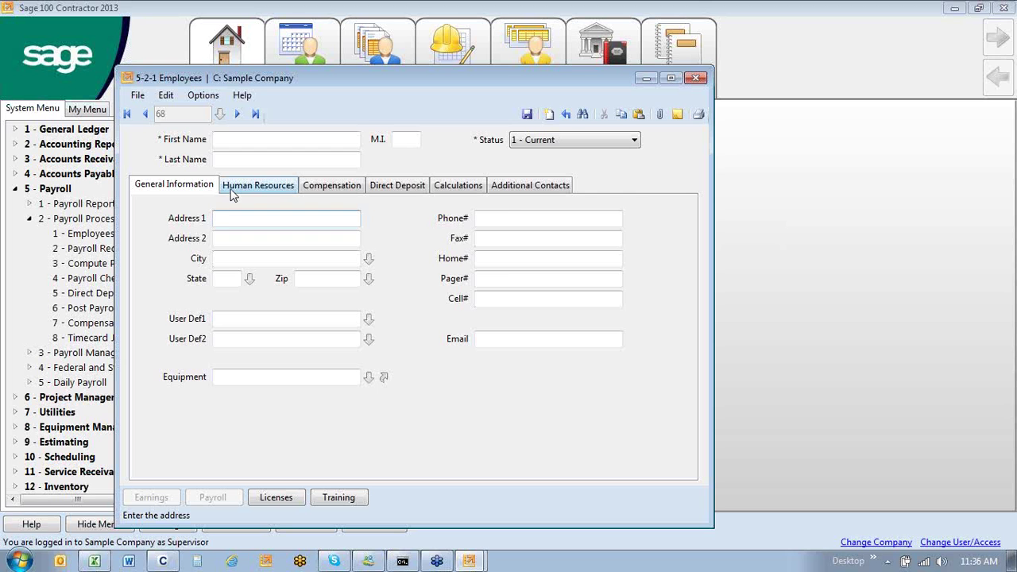
{"action": "left_click", "coordinate": [234, 190]}
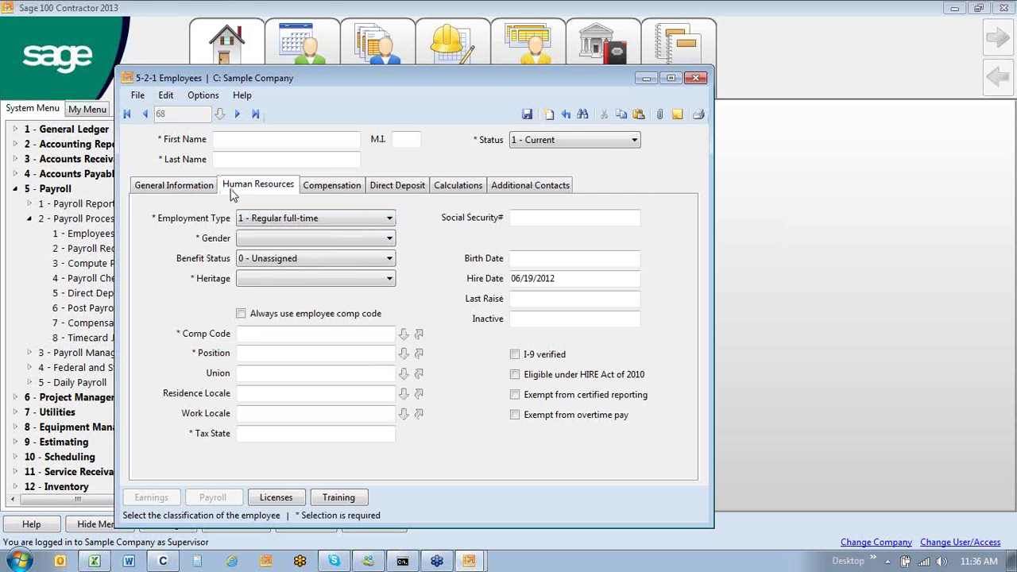
{"action": "left_click", "coordinate": [537, 216]}
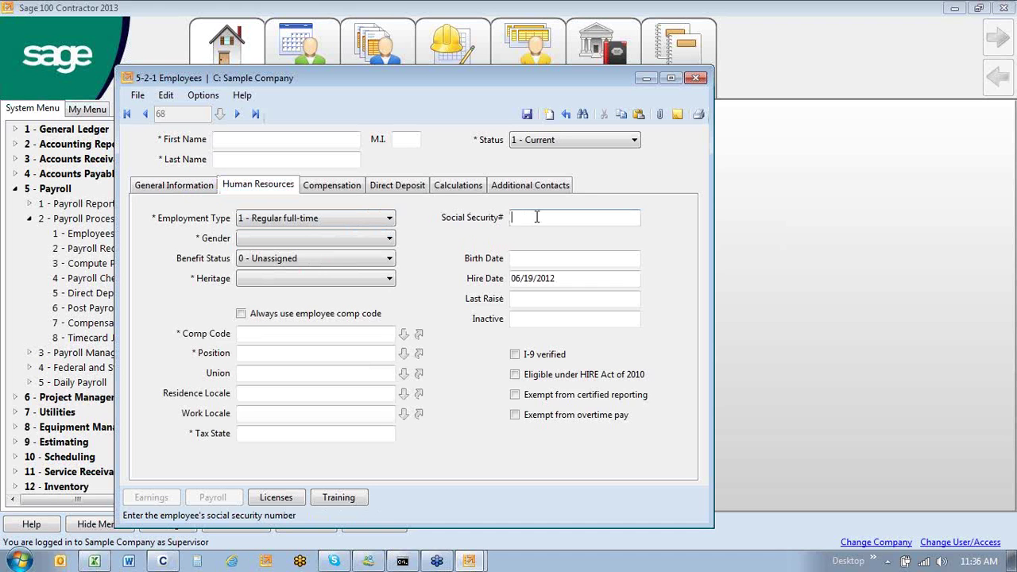
{"action": "left_click", "coordinate": [425, 190]}
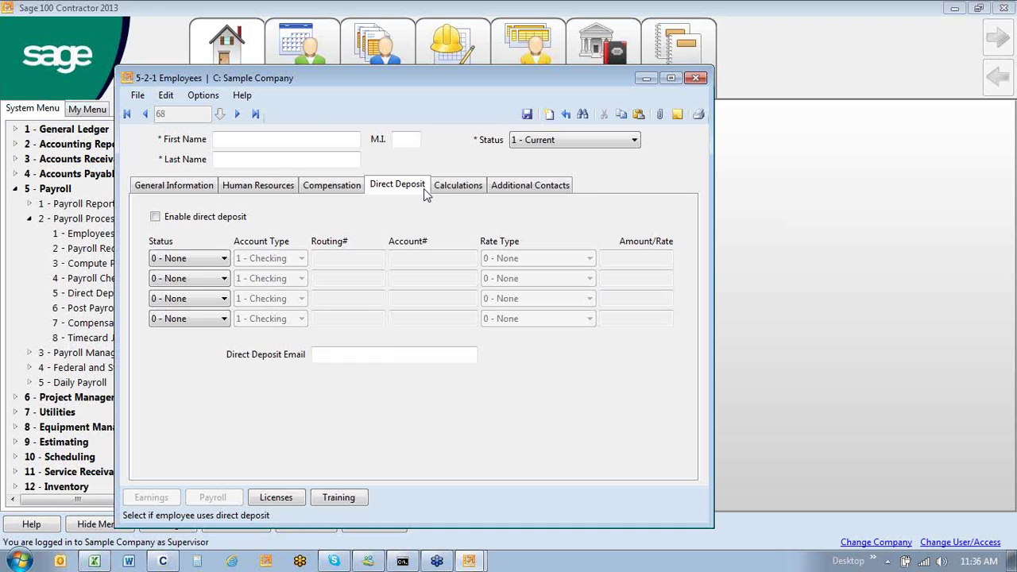
{"action": "left_click", "coordinate": [415, 356]}
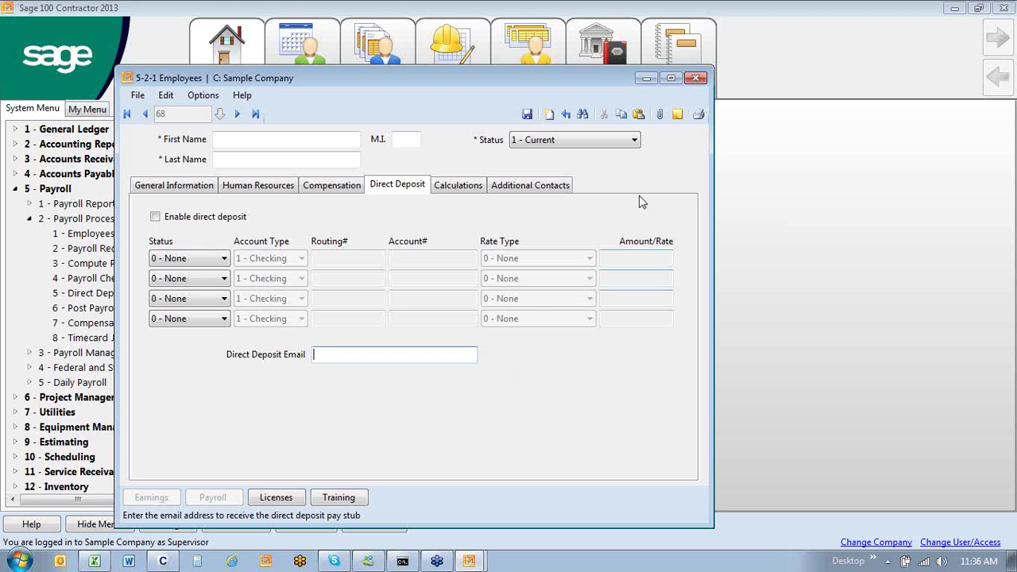
{"action": "left_click", "coordinate": [697, 79]}
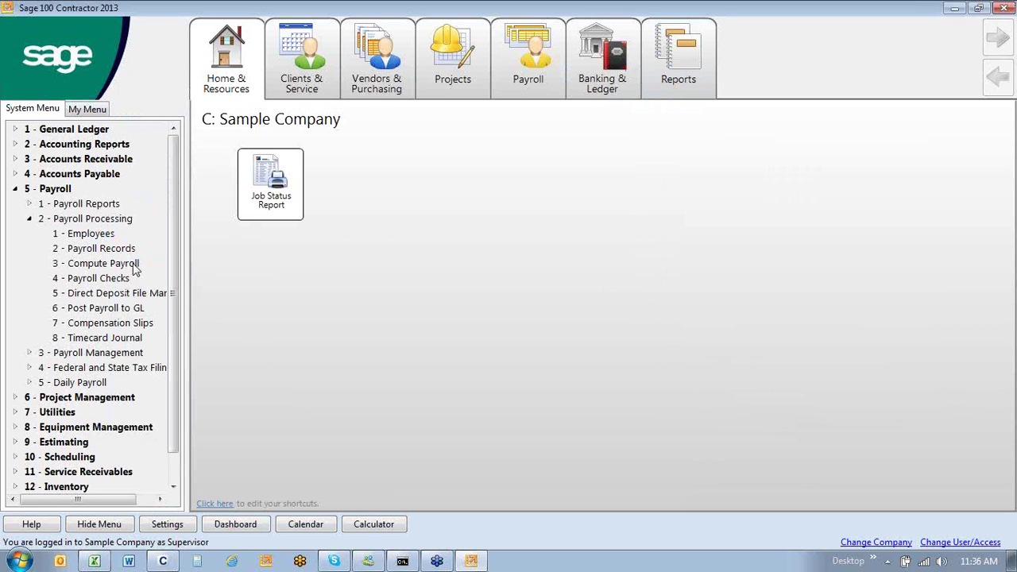
Open Payroll Checks report printing and start printing report 22- Payroll Checks~Direct Deposit with the default check number and date.
{"action": "left_click", "coordinate": [89, 279]}
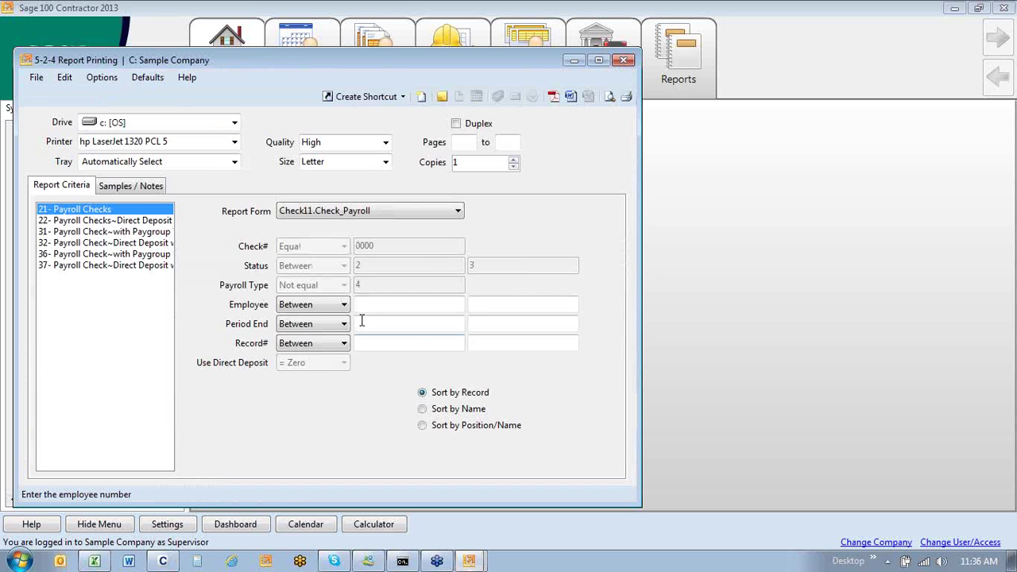
{"action": "left_click", "coordinate": [125, 222]}
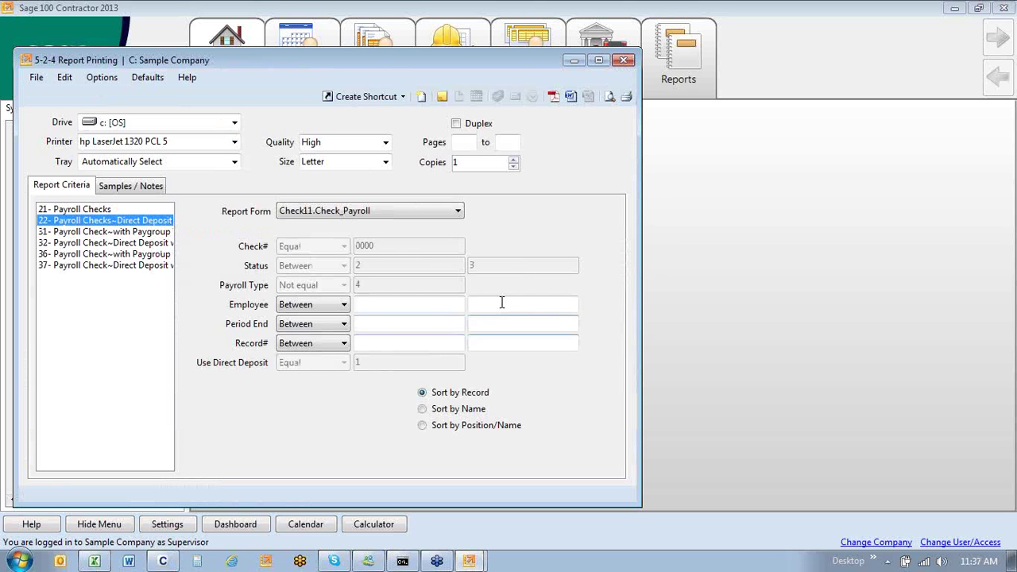
{"action": "left_click", "coordinate": [627, 97]}
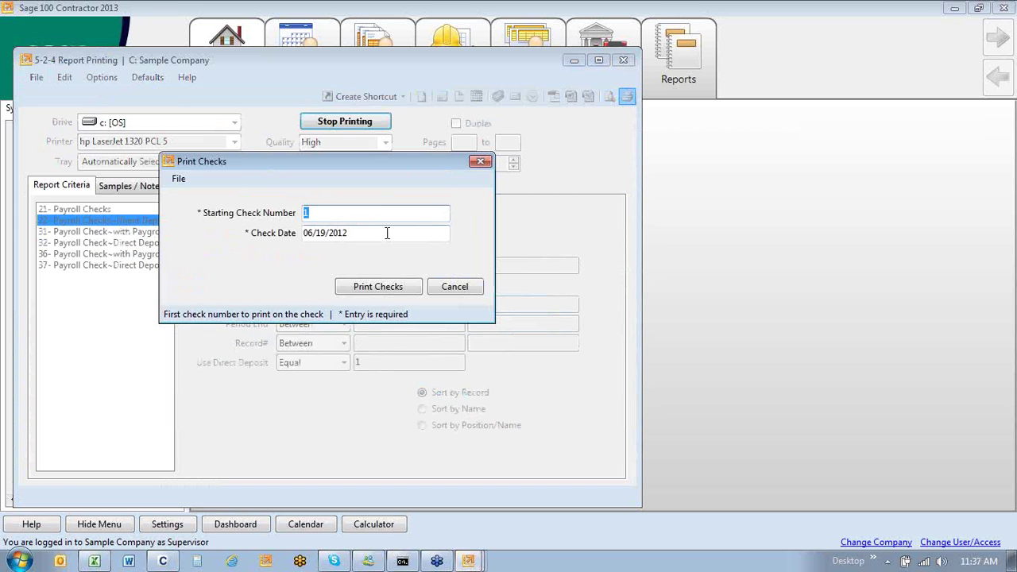
{"action": "left_click", "coordinate": [387, 233]}
{"action": "left_click", "coordinate": [352, 288]}
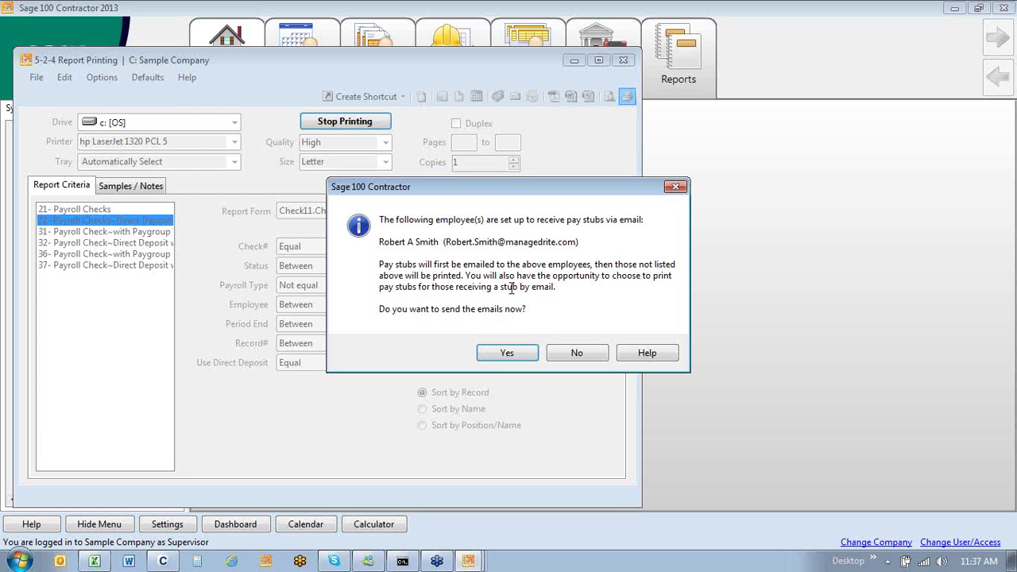
Decline emailing the pay stubs, cancel the check printing and close the report window.
{"action": "left_click", "coordinate": [567, 354]}
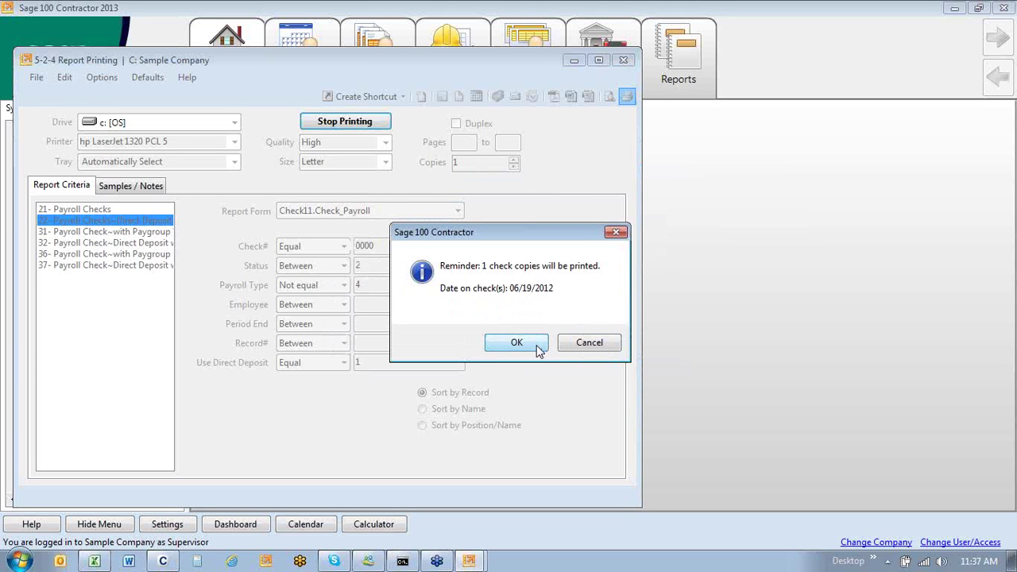
{"action": "left_click", "coordinate": [590, 343]}
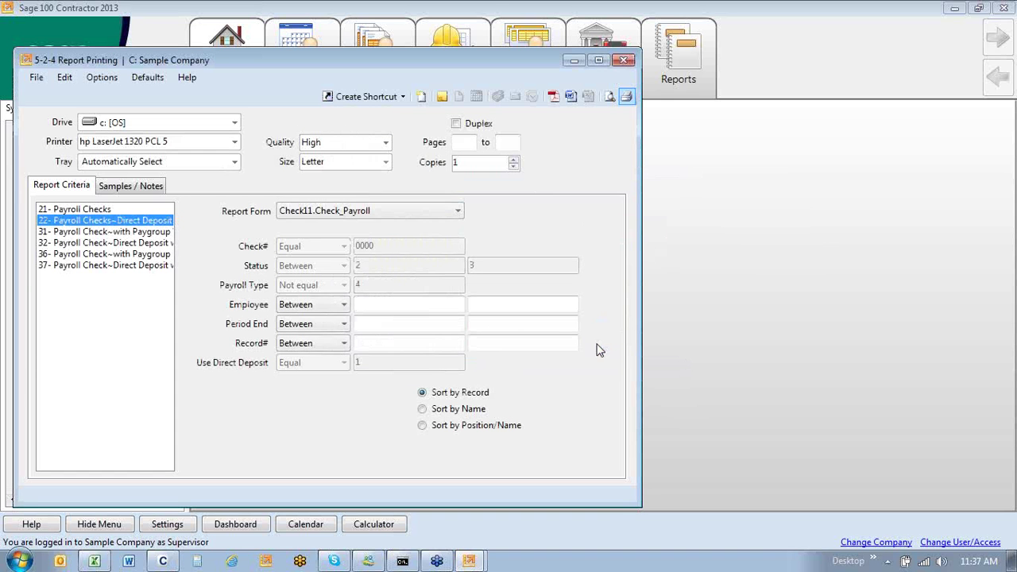
{"action": "left_click", "coordinate": [624, 62]}
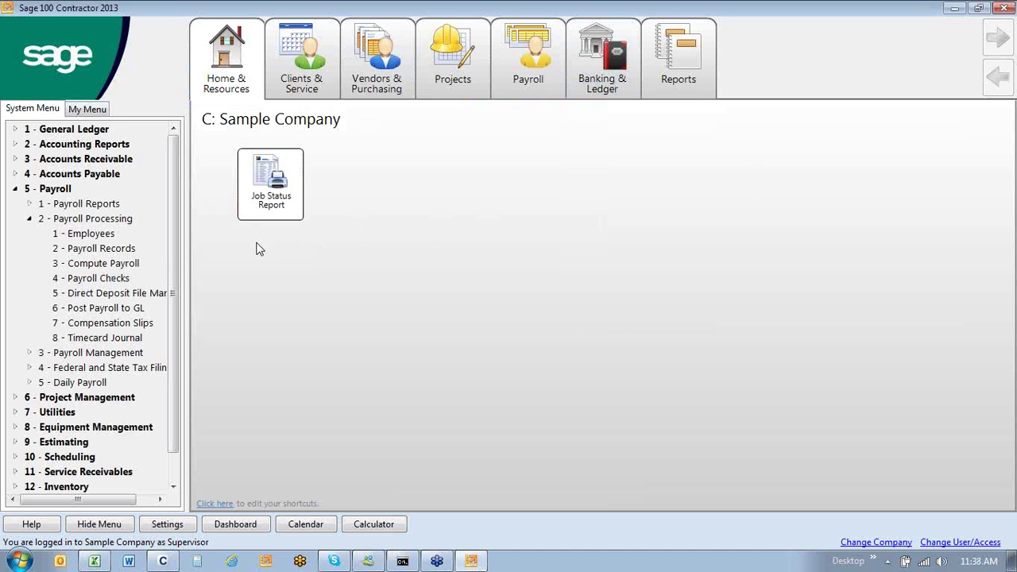
Open Company Information and examine the Vendor ACH Payment Setup, including the bank information and Posting Cash Account.
{"action": "left_click", "coordinate": [17, 190]}
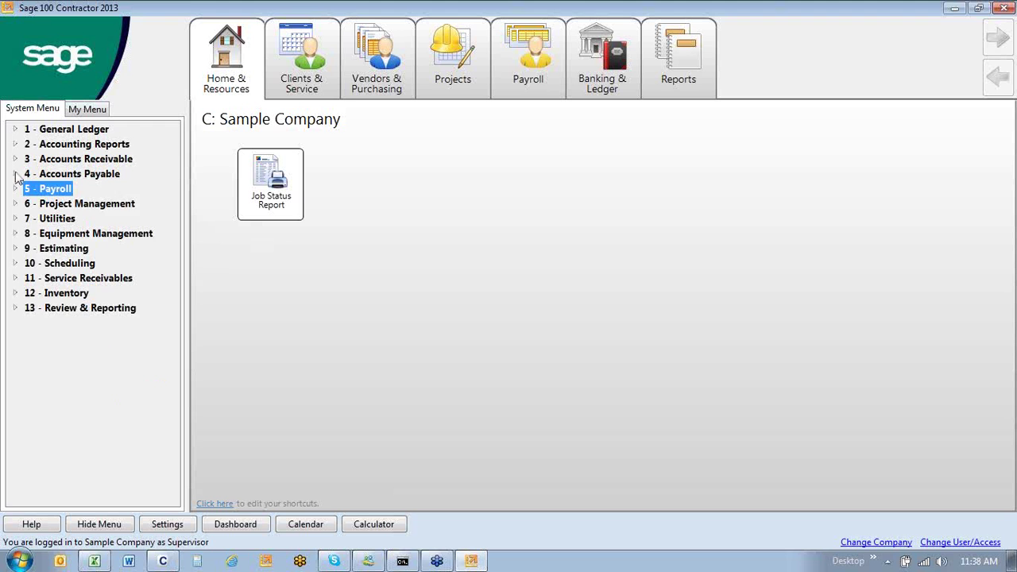
{"action": "left_click", "coordinate": [16, 175]}
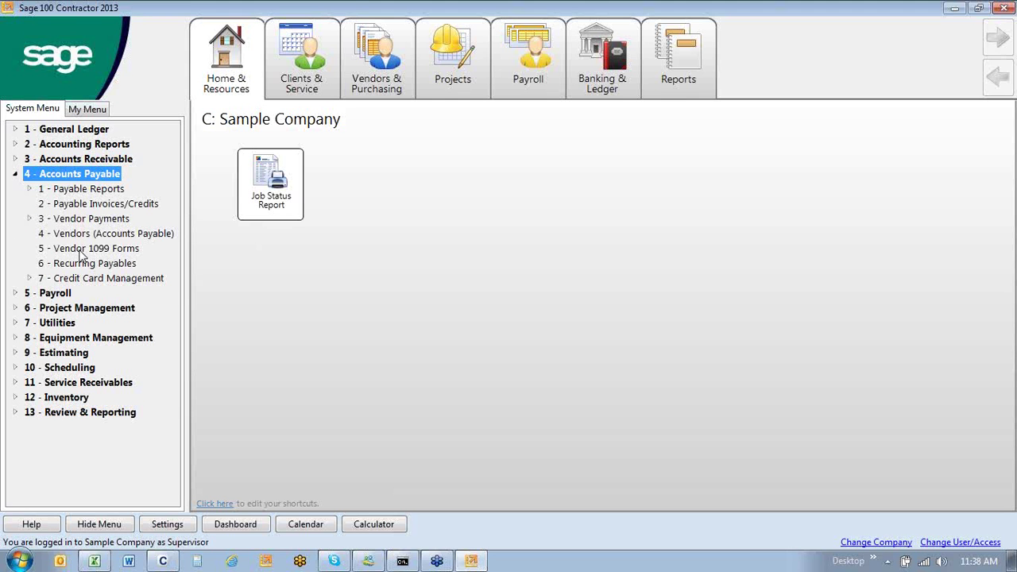
{"action": "left_click", "coordinate": [62, 324]}
{"action": "left_click", "coordinate": [59, 355]}
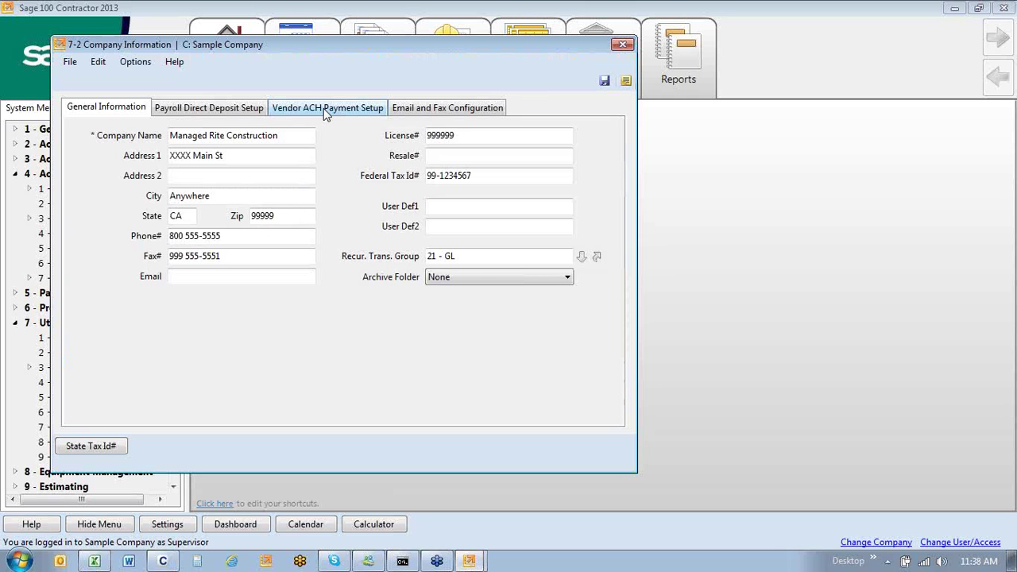
{"action": "left_click", "coordinate": [324, 108]}
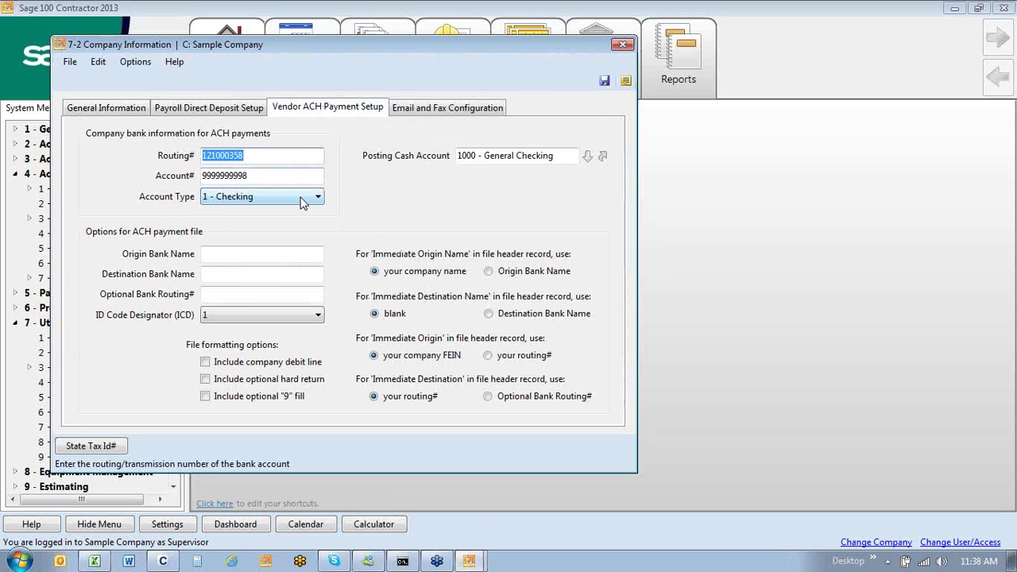
{"action": "left_click", "coordinate": [572, 154]}
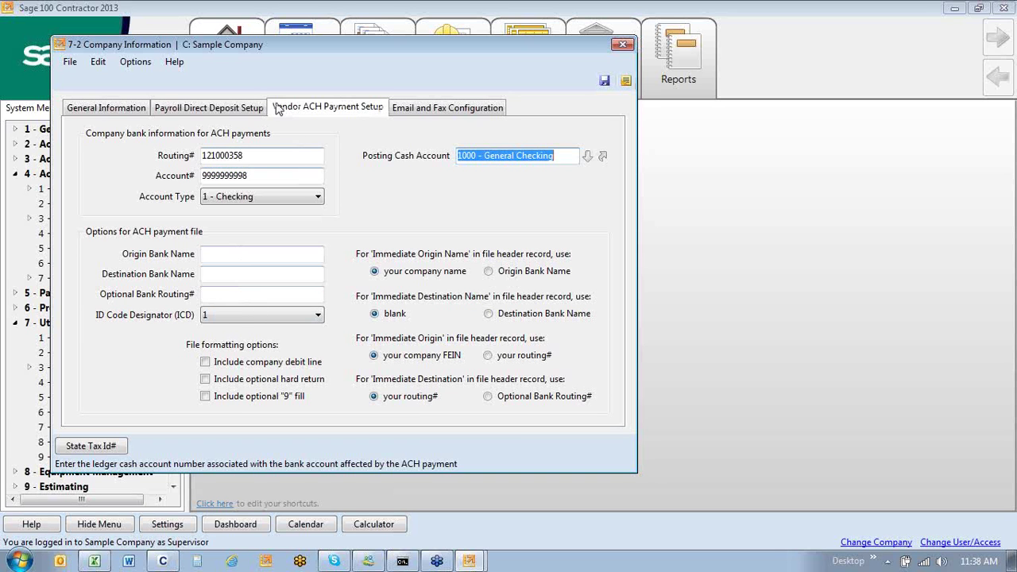
{"action": "left_click", "coordinate": [208, 107]}
{"action": "left_click", "coordinate": [622, 44]}
{"action": "mouse_move", "coordinate": [616, 52]}
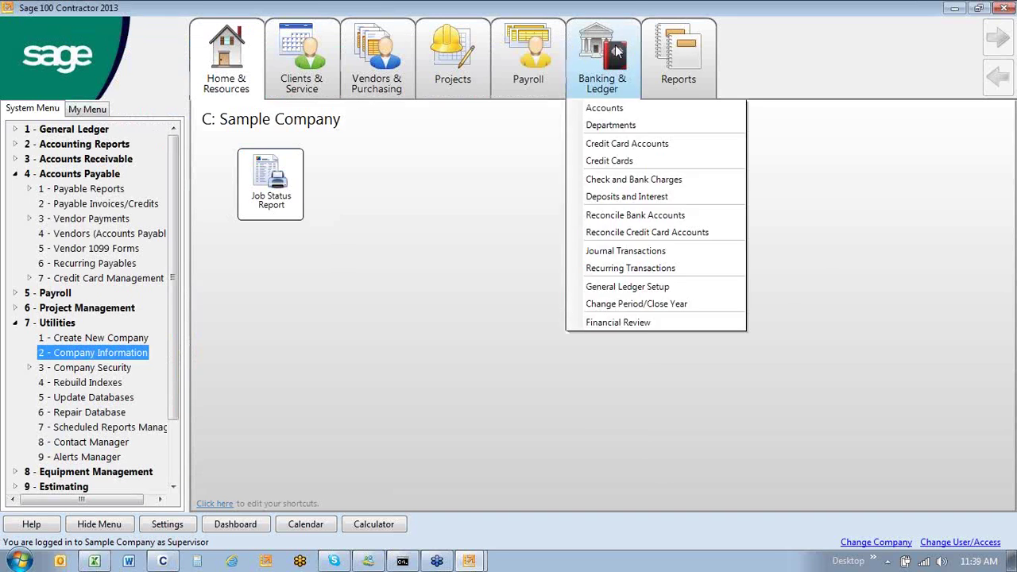
Open the first vendor record, Peterson Construction, in Vendors (Accounts Payable) and show its ACH payment setup.
{"action": "left_click", "coordinate": [57, 233]}
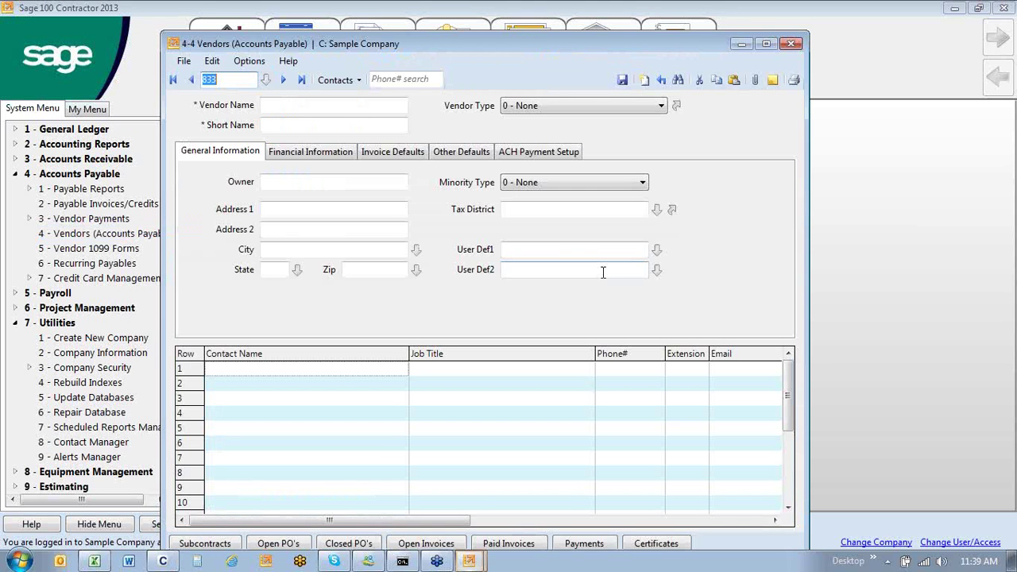
{"action": "left_click", "coordinate": [173, 80]}
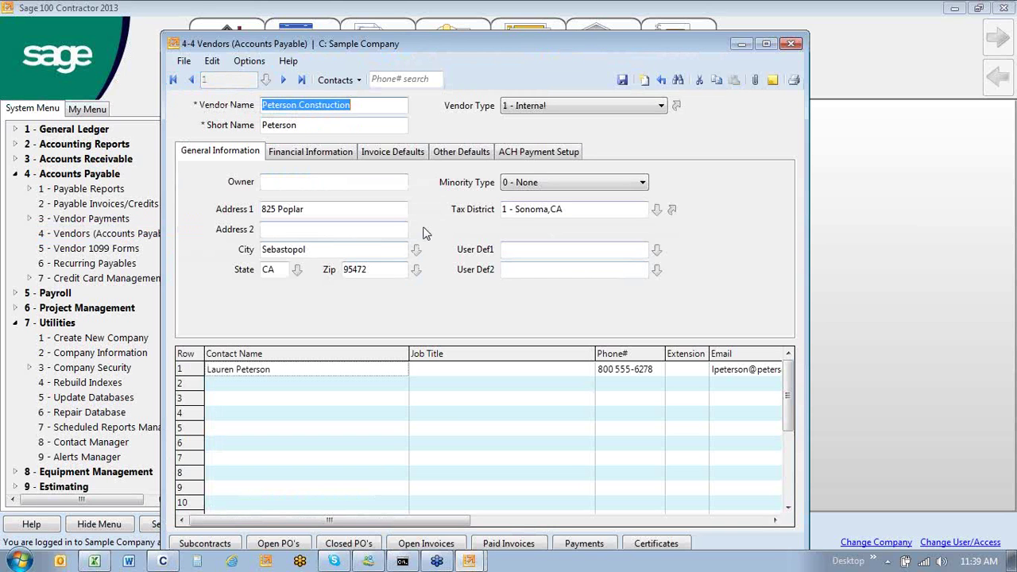
{"action": "left_click", "coordinate": [538, 151]}
Enable ACH payment for Peterson Construction with account status 3 - Active and account type 1 - Checking.
{"action": "left_click", "coordinate": [216, 180]}
{"action": "left_click", "coordinate": [397, 209]}
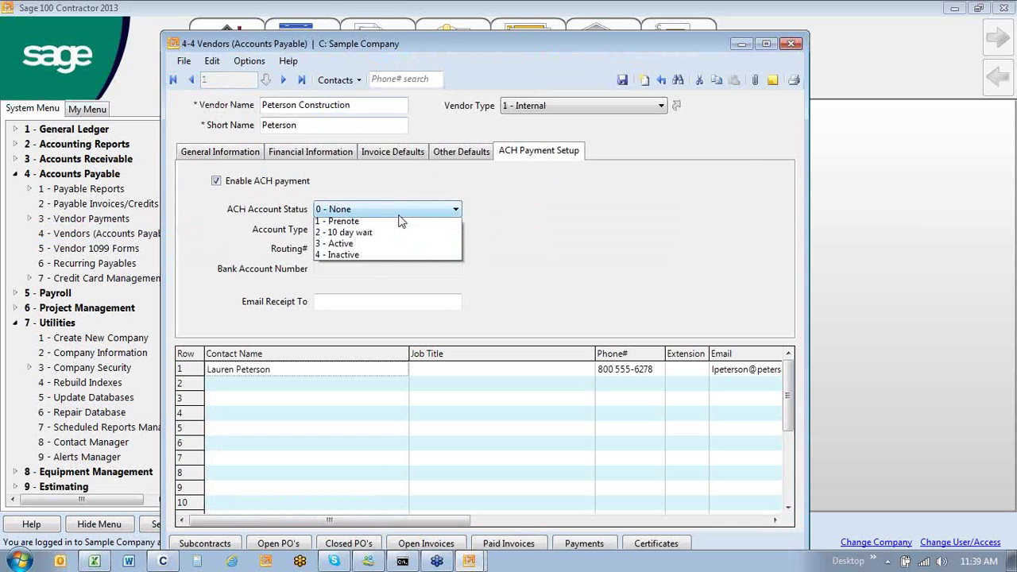
{"action": "left_click", "coordinate": [397, 259]}
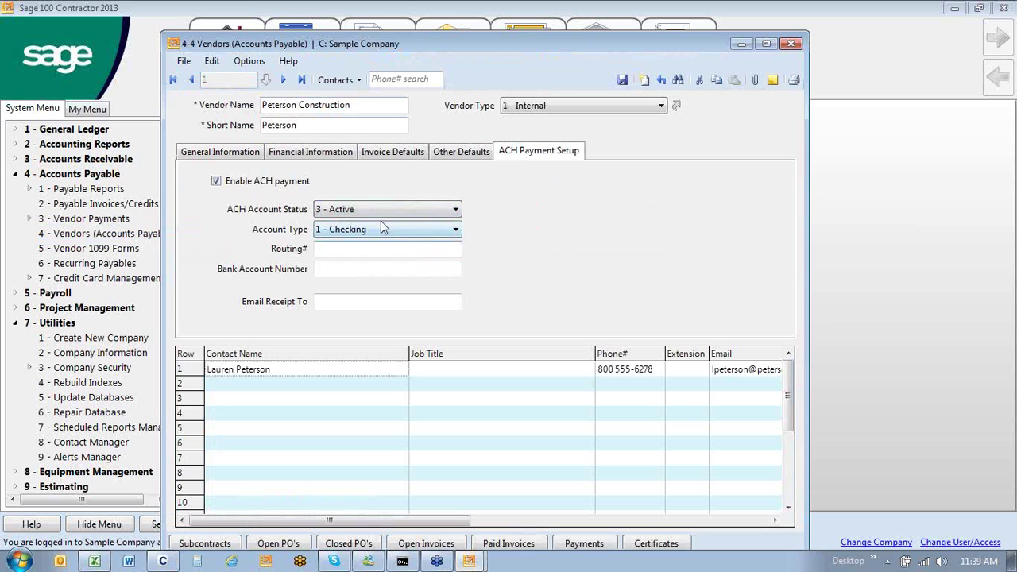
{"action": "left_click", "coordinate": [379, 231]}
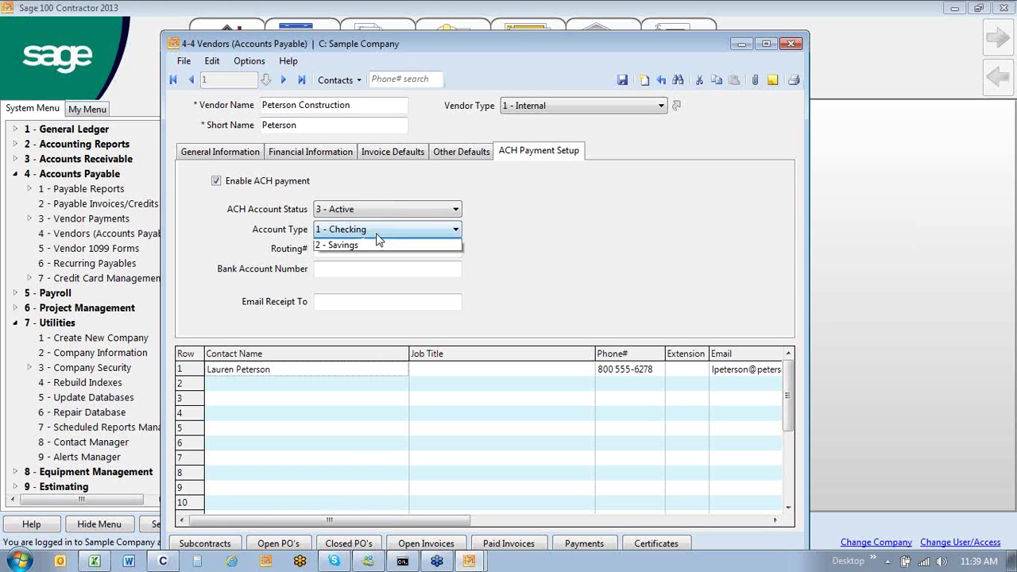
{"action": "left_click", "coordinate": [378, 242]}
{"action": "left_click", "coordinate": [377, 250]}
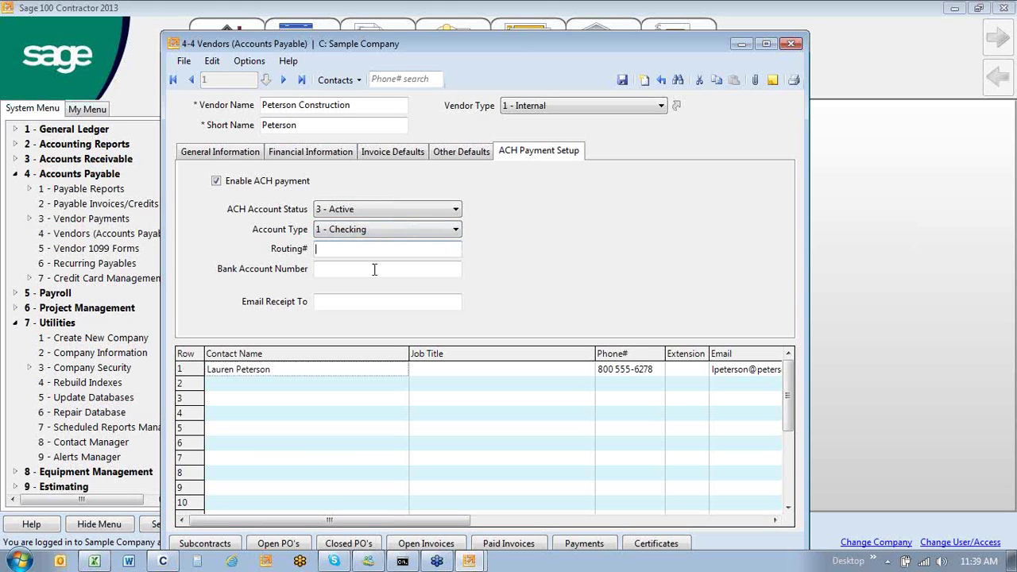
Show the vendor's routing, bank account and receipt email fields, then close the Peterson Construction record without saving its changes.
{"action": "left_click", "coordinate": [374, 269]}
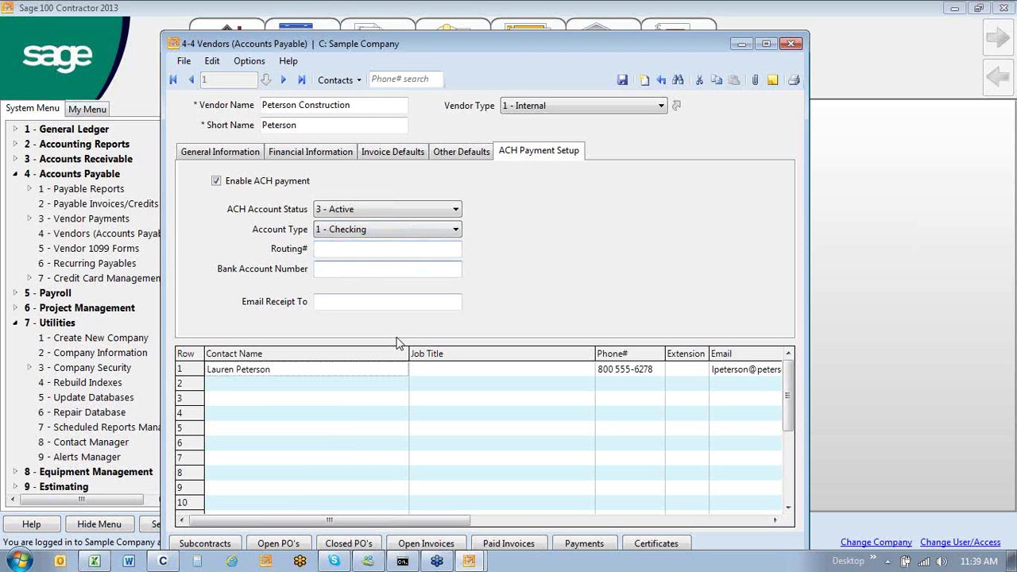
{"action": "left_click", "coordinate": [397, 303]}
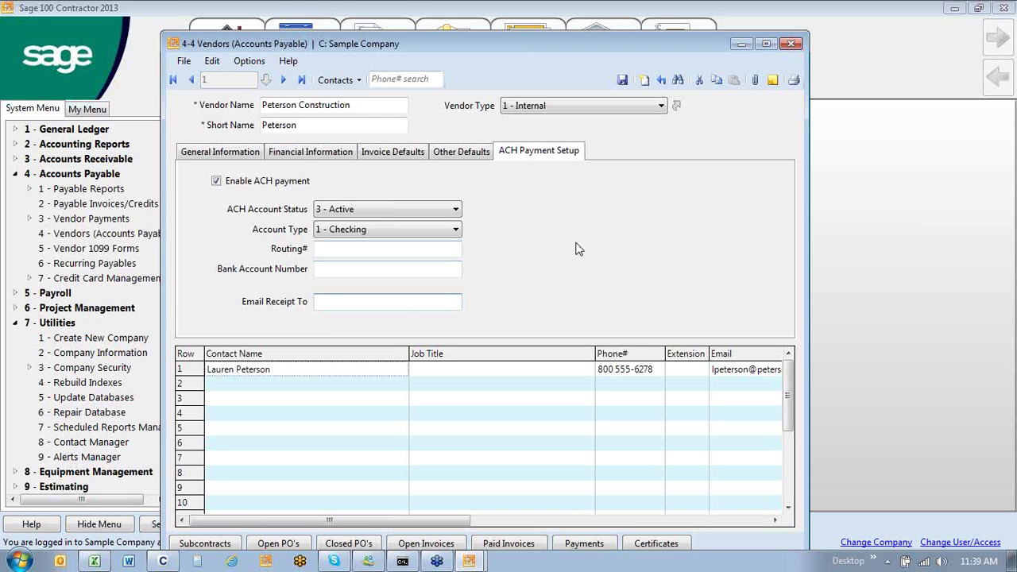
{"action": "left_click", "coordinate": [787, 45]}
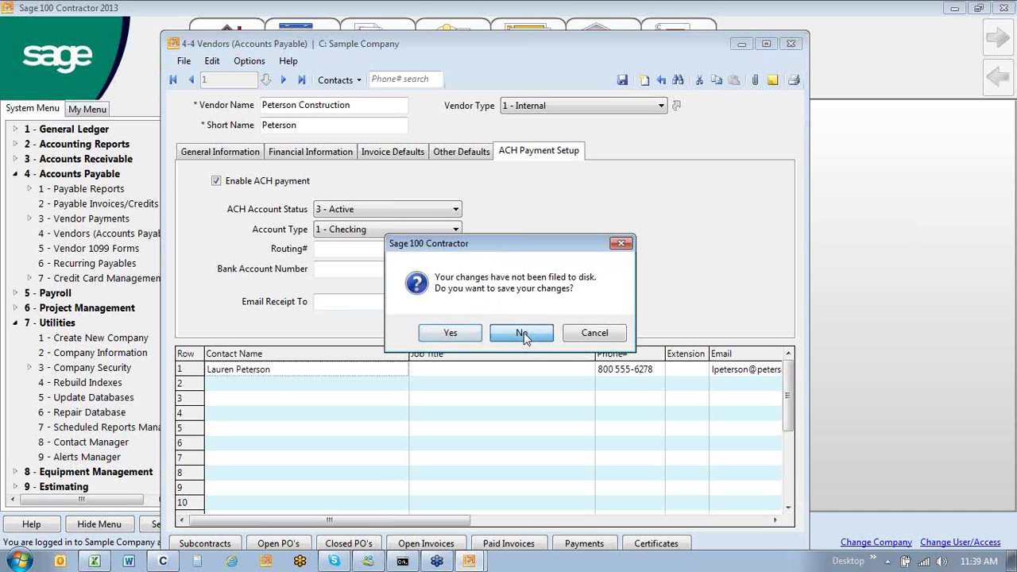
{"action": "left_click", "coordinate": [522, 334]}
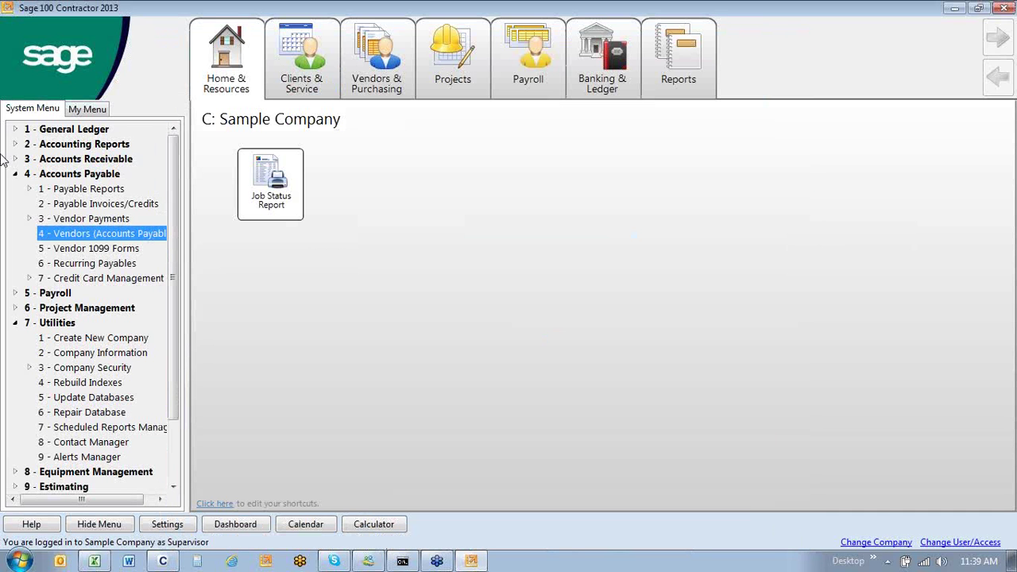
Open Pay Vendors from Vendor Payments and sort the payees by ACH Available with the ACH-enabled vendors first.
{"action": "double_click", "coordinate": [57, 219]}
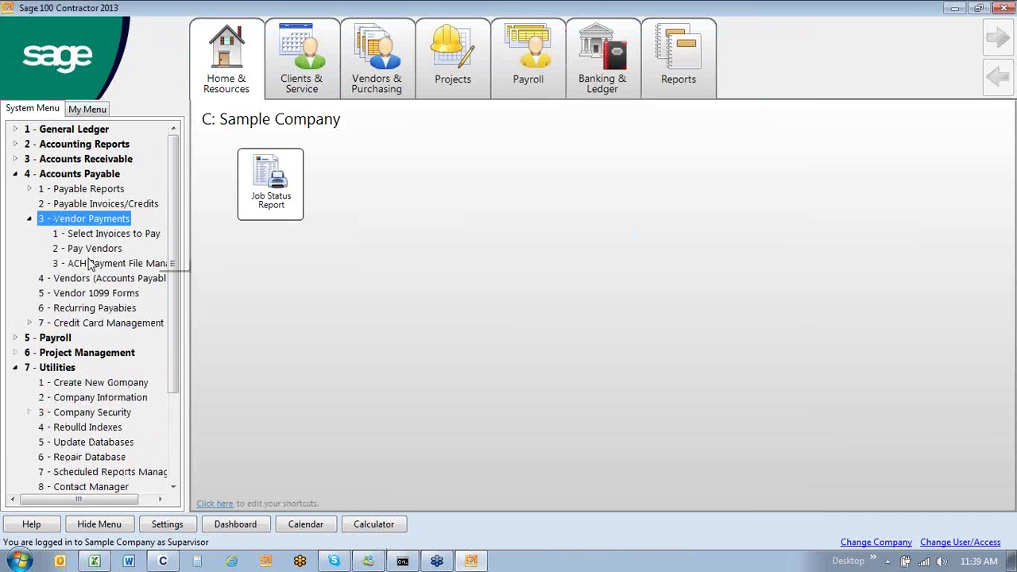
{"action": "double_click", "coordinate": [79, 248]}
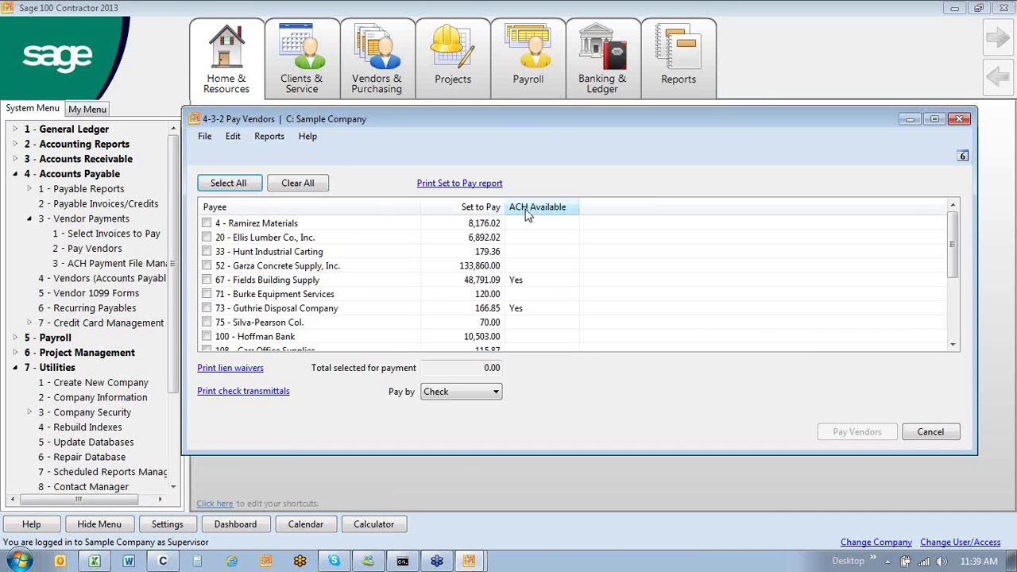
{"action": "left_click", "coordinate": [527, 208]}
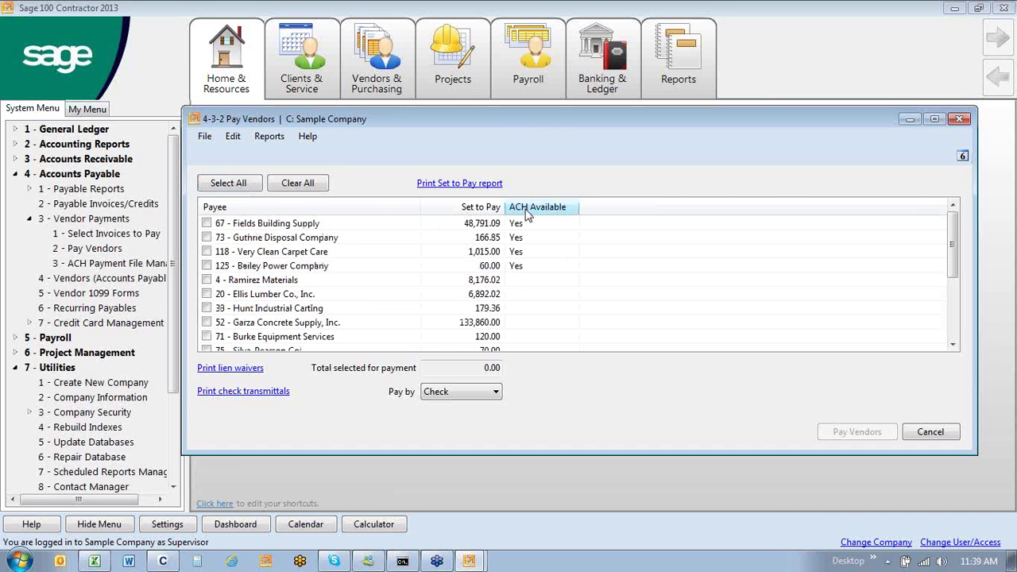
{"action": "left_click", "coordinate": [526, 208]}
{"action": "left_click", "coordinate": [525, 208]}
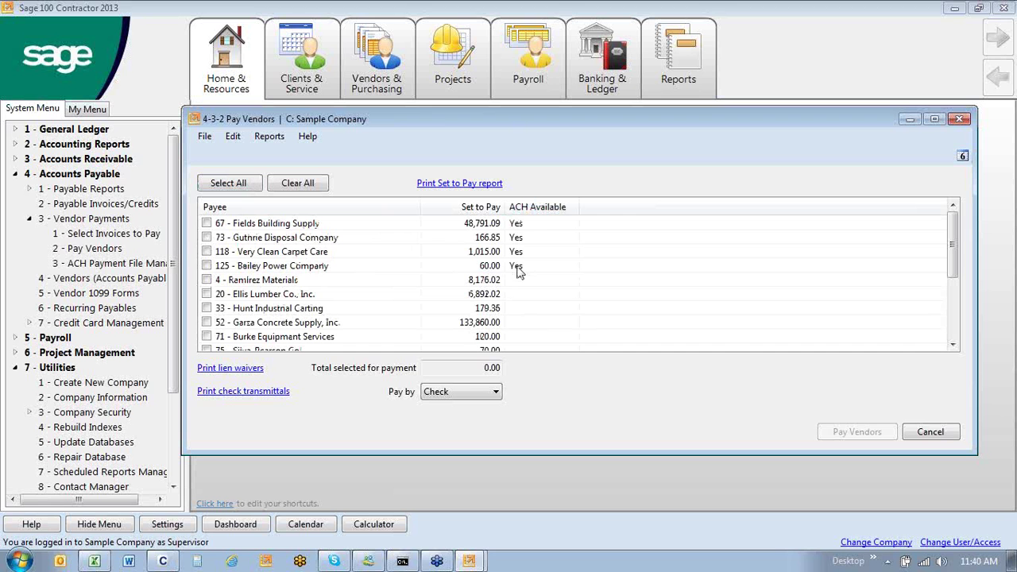
Select Fields Building Supply, Guthrie Disposal Company, Very Clean Carpet Care and Bailey Power Company for payment by ACH Payment.
{"action": "left_click", "coordinate": [207, 223]}
{"action": "left_click", "coordinate": [207, 237]}
{"action": "left_click", "coordinate": [207, 251]}
{"action": "left_click", "coordinate": [207, 267]}
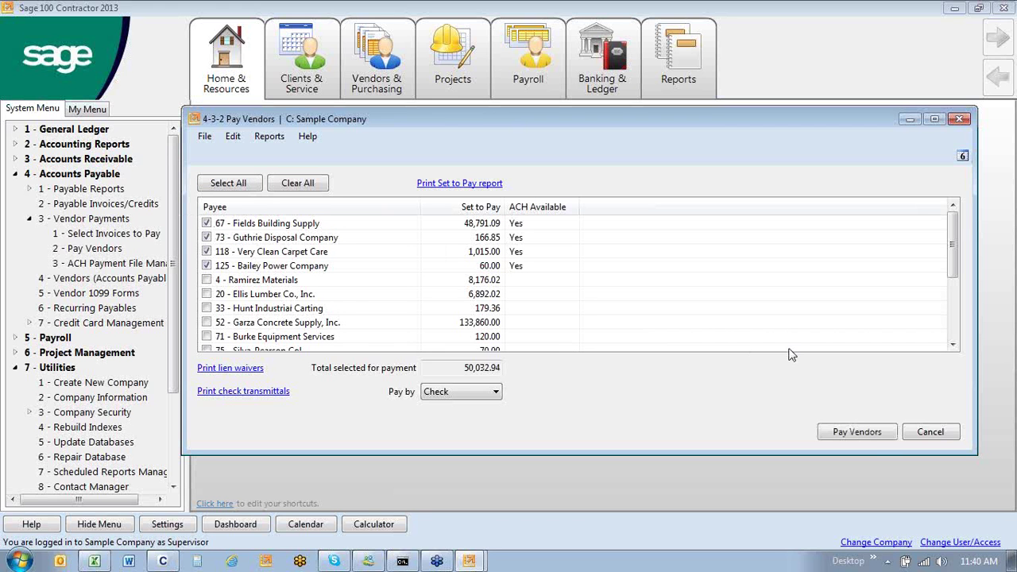
{"action": "left_click", "coordinate": [450, 394]}
{"action": "left_click", "coordinate": [448, 439]}
Pay the selected vendors by creating an ACH file with transaction and deposit dates 06/18/2012, saved under the suggested name in the Vendors folder.
{"action": "left_click", "coordinate": [869, 438]}
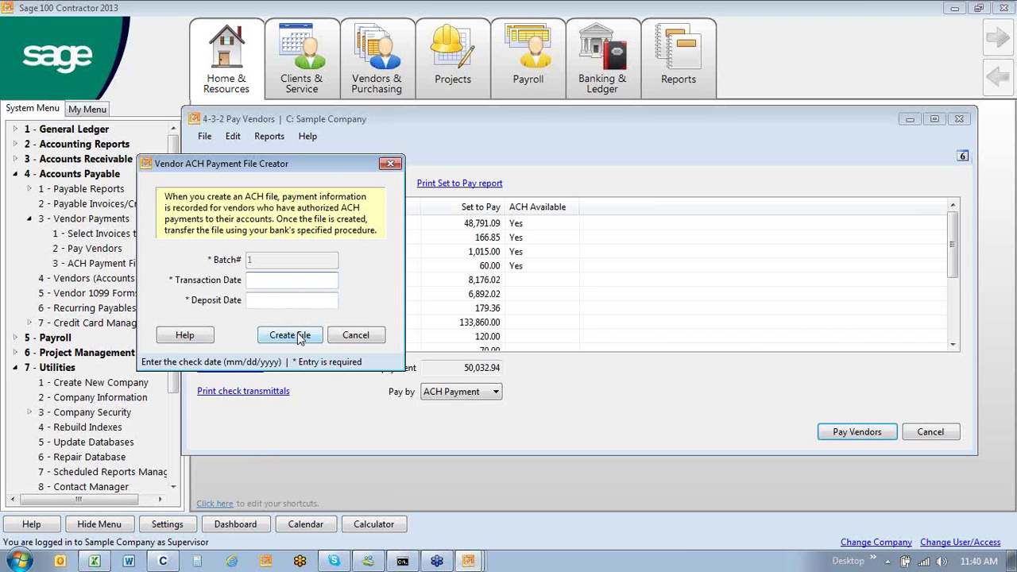
{"action": "type", "text": "06/18"}
{"action": "key", "text": "Tab"}
{"action": "key", "text": "Tab"}
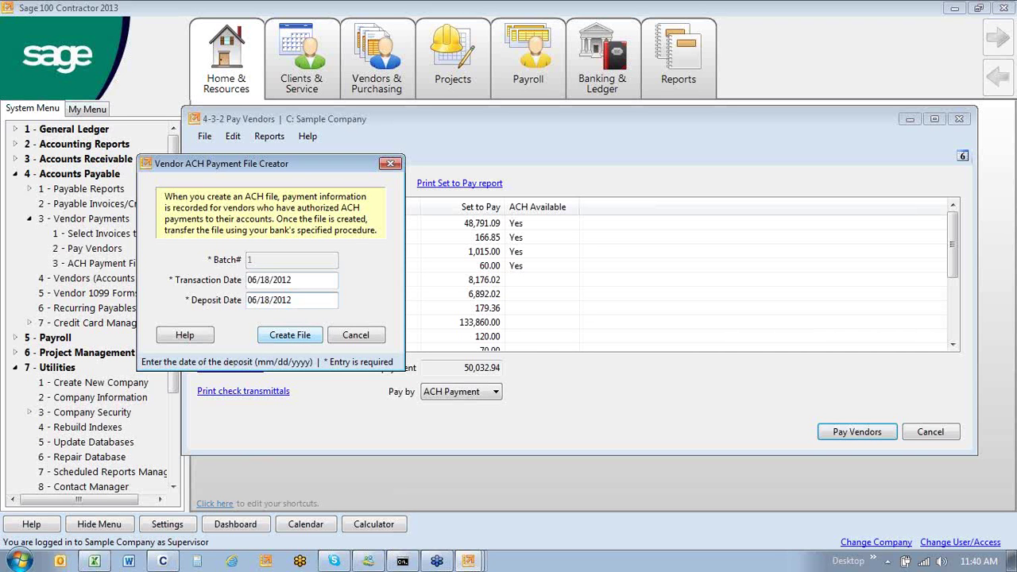
{"action": "left_click", "coordinate": [298, 335]}
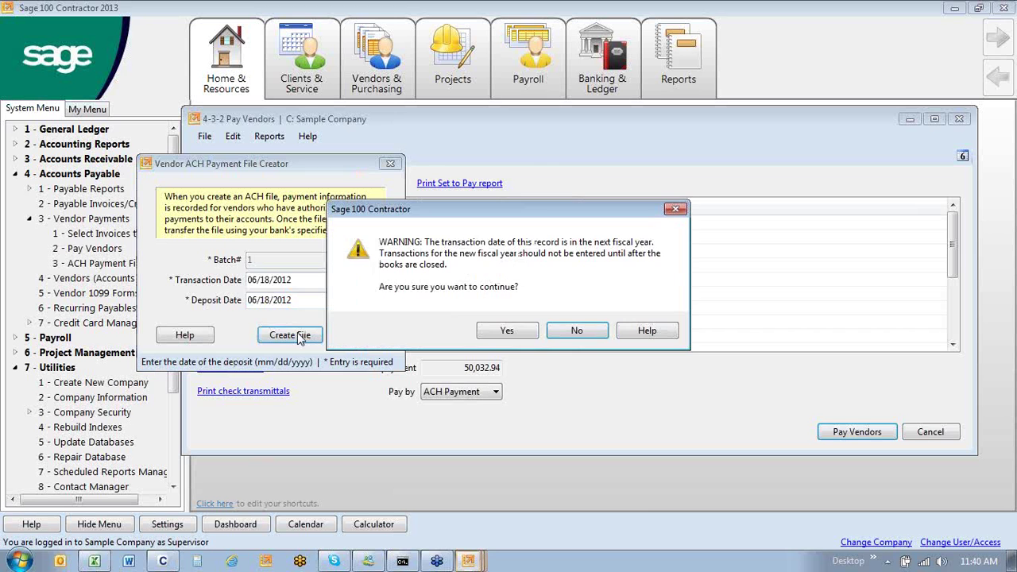
{"action": "left_click", "coordinate": [529, 332]}
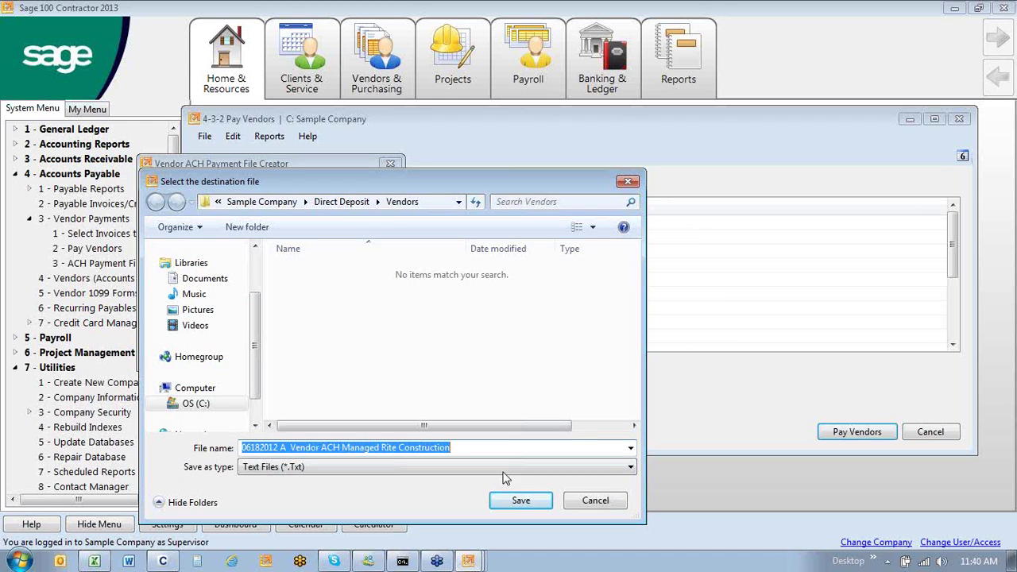
{"action": "left_click", "coordinate": [520, 499]}
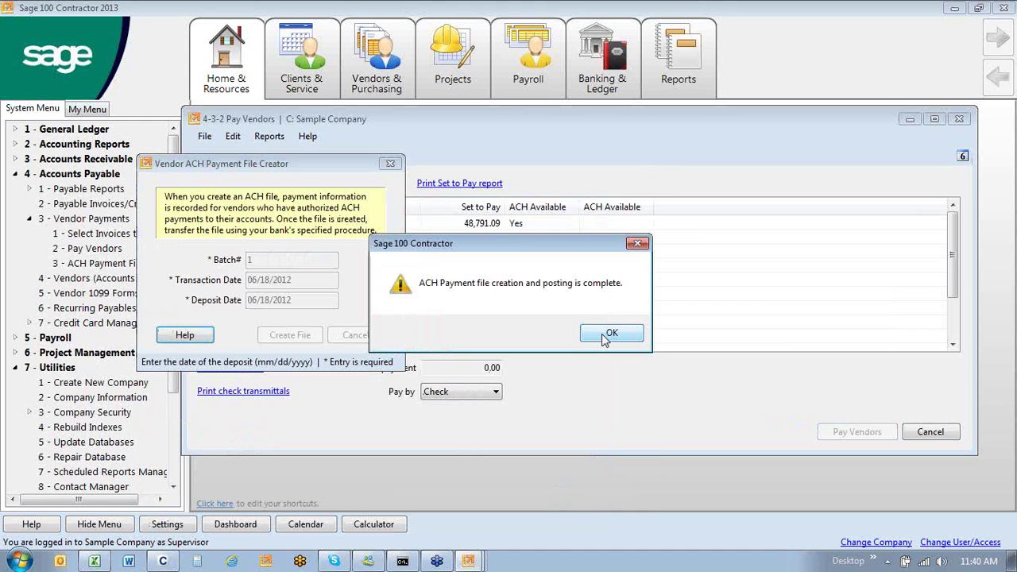
{"action": "left_click", "coordinate": [606, 335]}
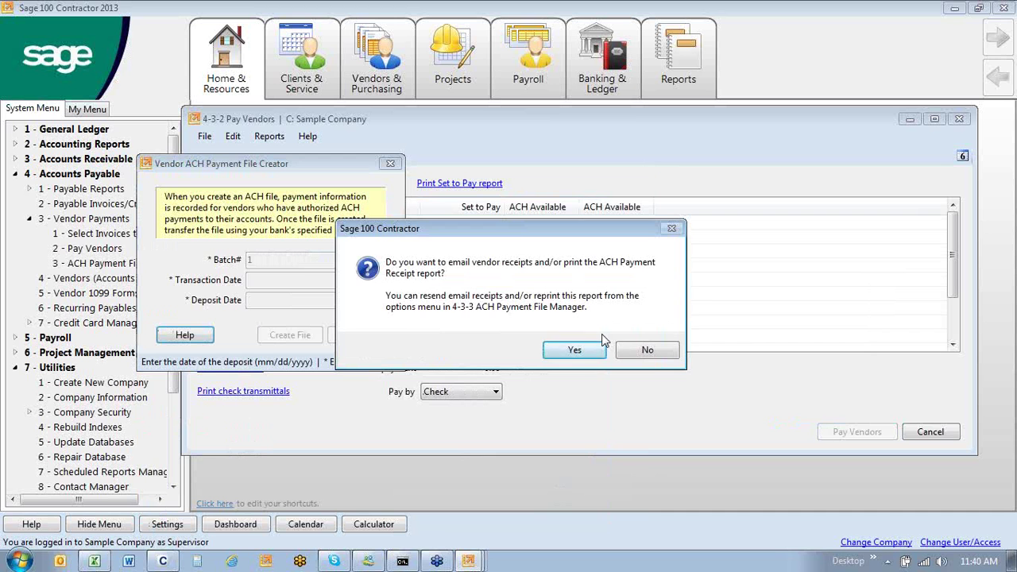
Preview the ACH Payment Receipt report for the payment batch, then close the preview and the report window.
{"action": "left_click", "coordinate": [570, 350]}
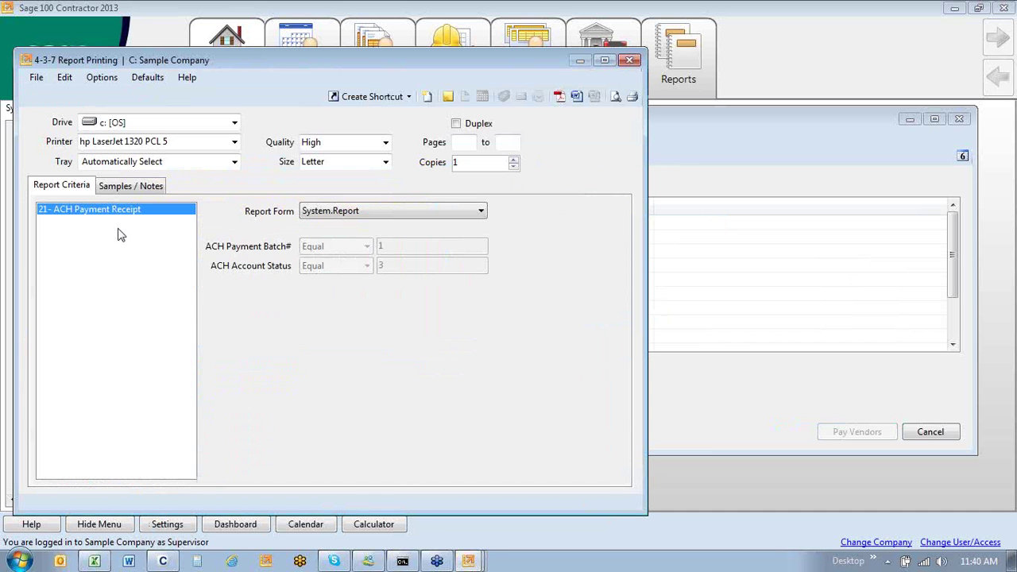
{"action": "left_click", "coordinate": [615, 96]}
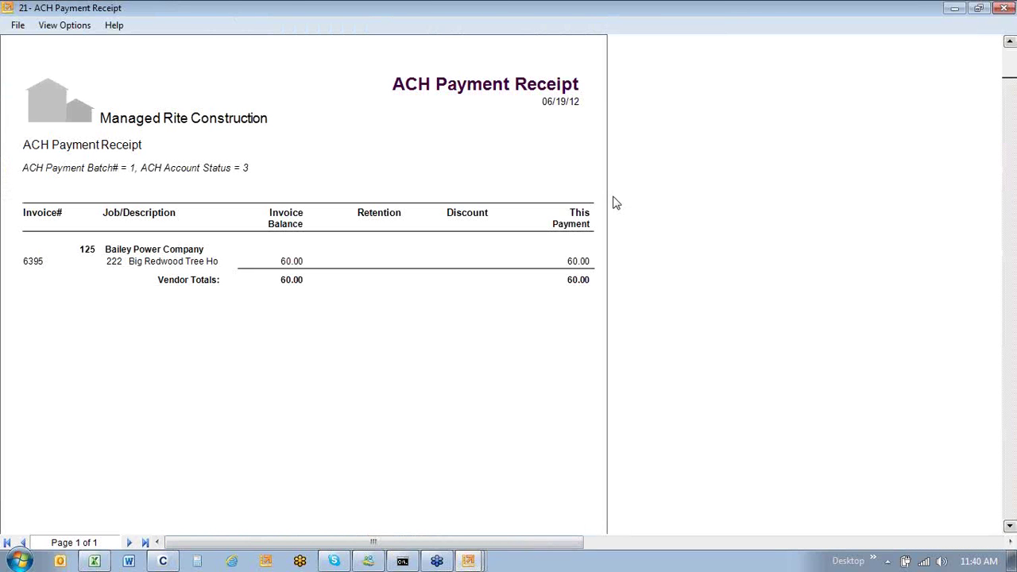
{"action": "left_click", "coordinate": [1004, 8]}
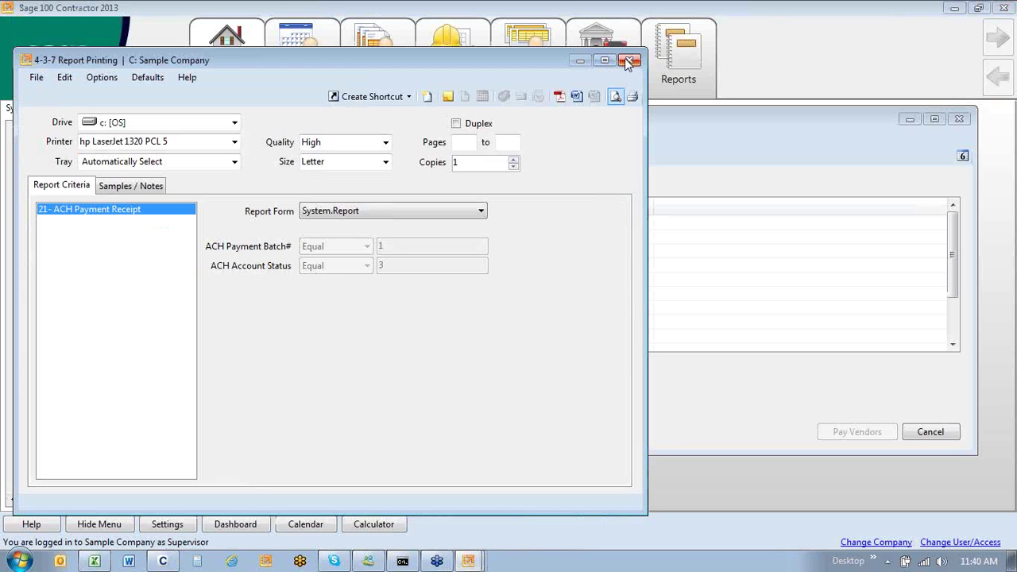
{"action": "left_click", "coordinate": [628, 62]}
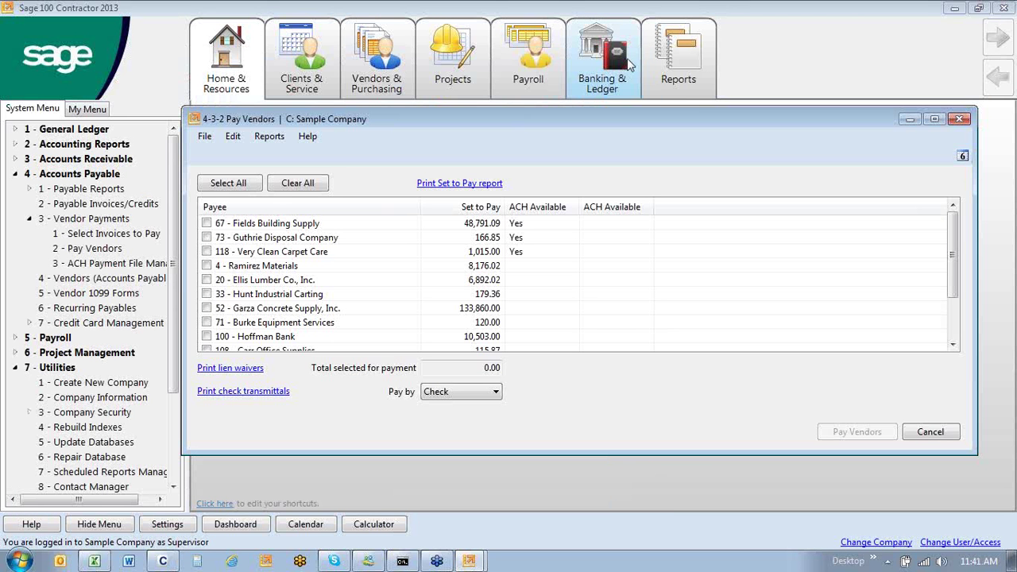
Close the Pay Vendors window and collapse the Accounts Payable and Utilities groups in the system menu.
{"action": "left_click", "coordinate": [960, 120]}
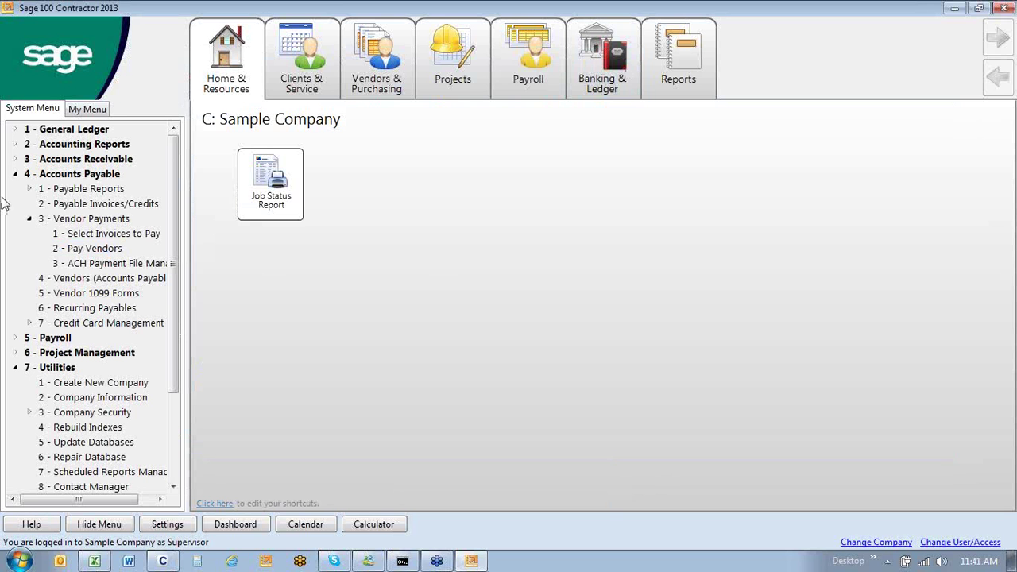
{"action": "left_click", "coordinate": [15, 174]}
{"action": "left_click", "coordinate": [15, 219]}
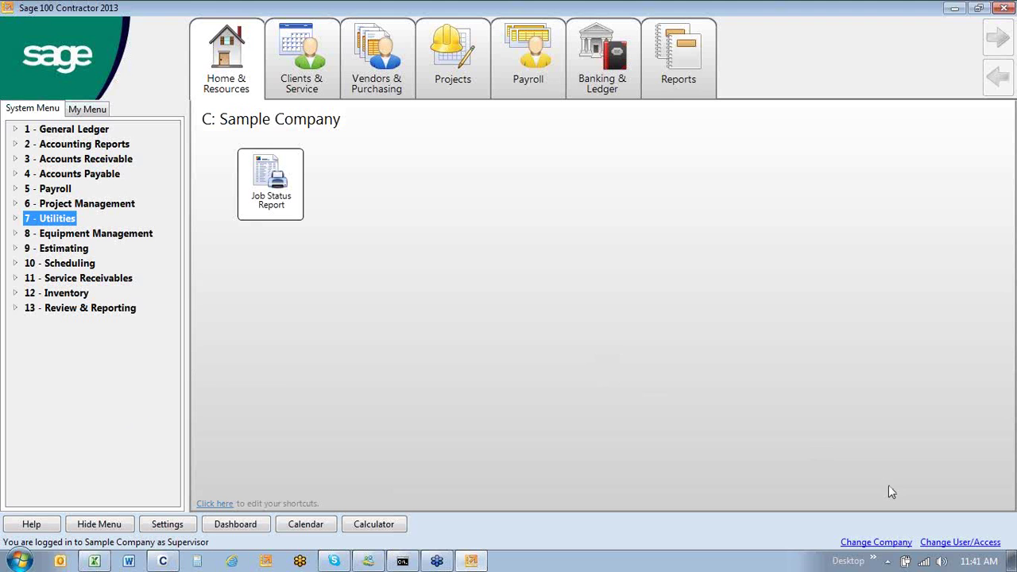
Open the What's New Release Notes in Adobe Reader and read the Licensing section under Enhancements - Version 18.1.
{"action": "left_click", "coordinate": [205, 86]}
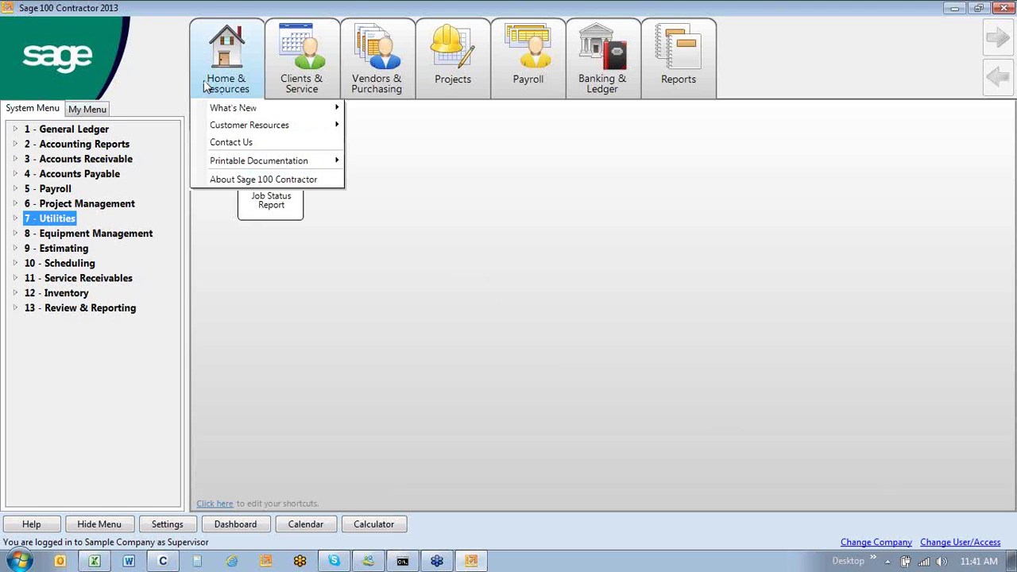
{"action": "mouse_move", "coordinate": [213, 111]}
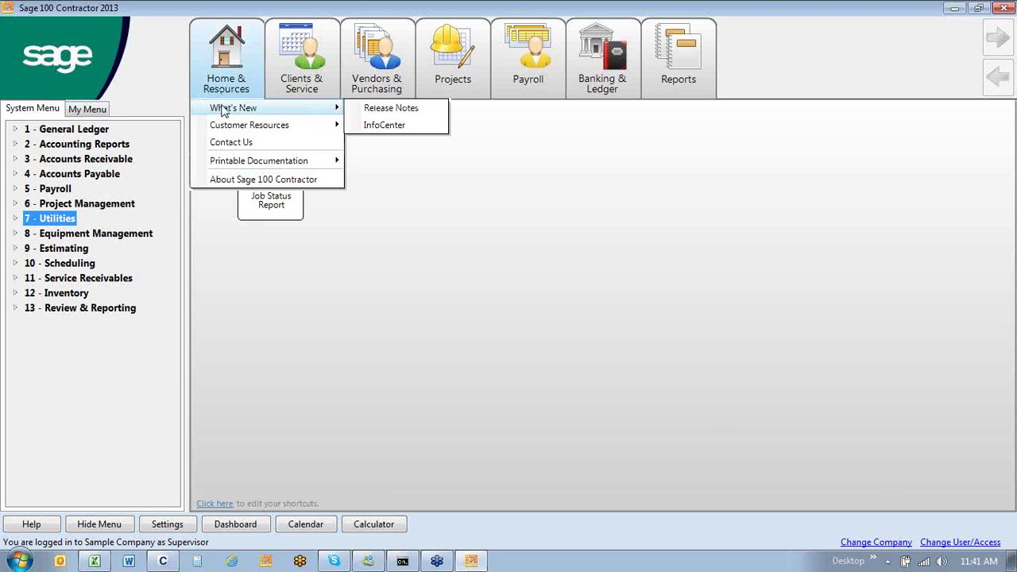
{"action": "left_click", "coordinate": [377, 109]}
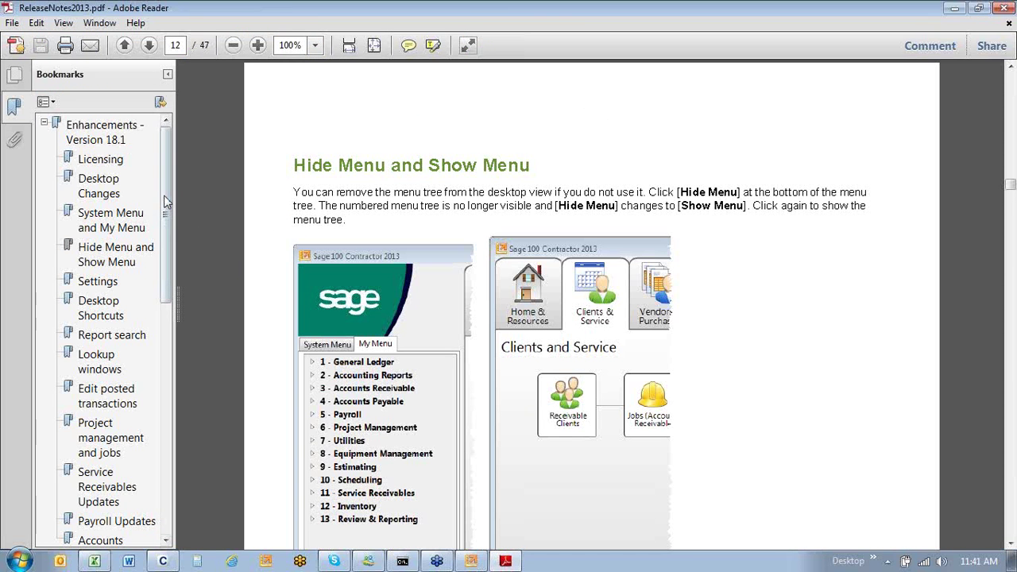
{"action": "left_click", "coordinate": [116, 145]}
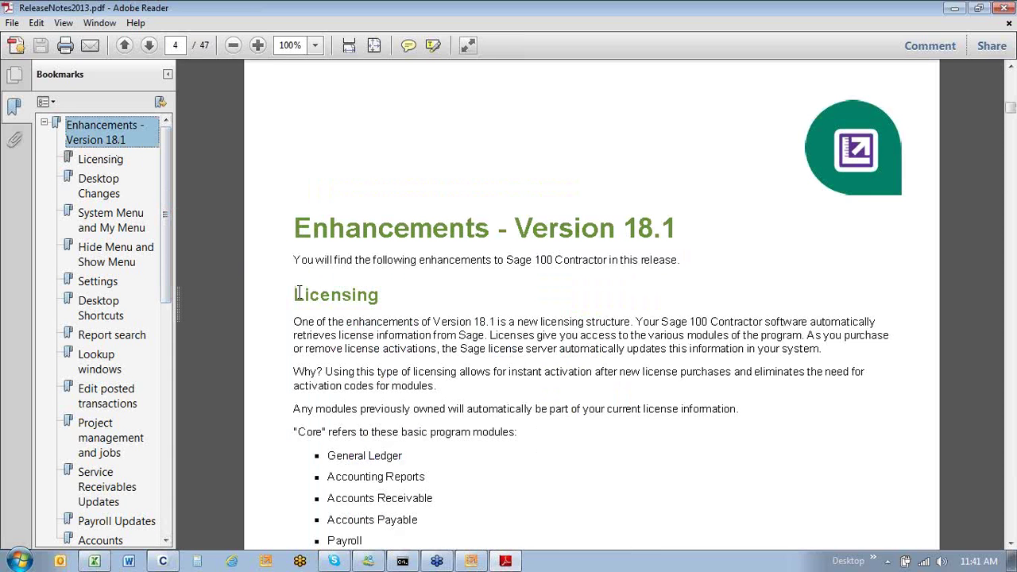
{"action": "scroll", "coordinate": [477, 383], "scroll_direction": "down", "scroll_amount": 3}
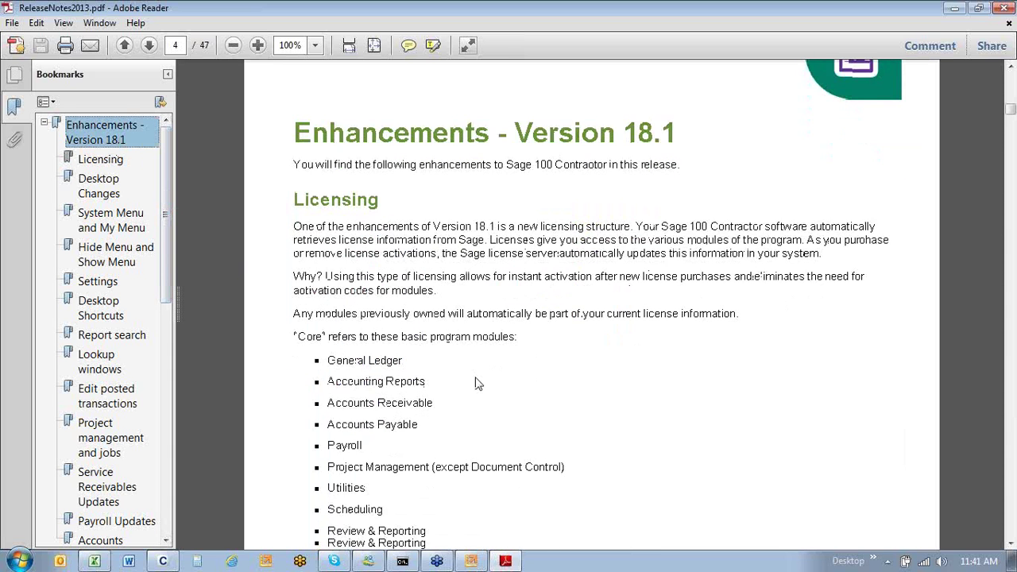
{"action": "scroll", "coordinate": [477, 383], "scroll_direction": "down", "scroll_amount": 4}
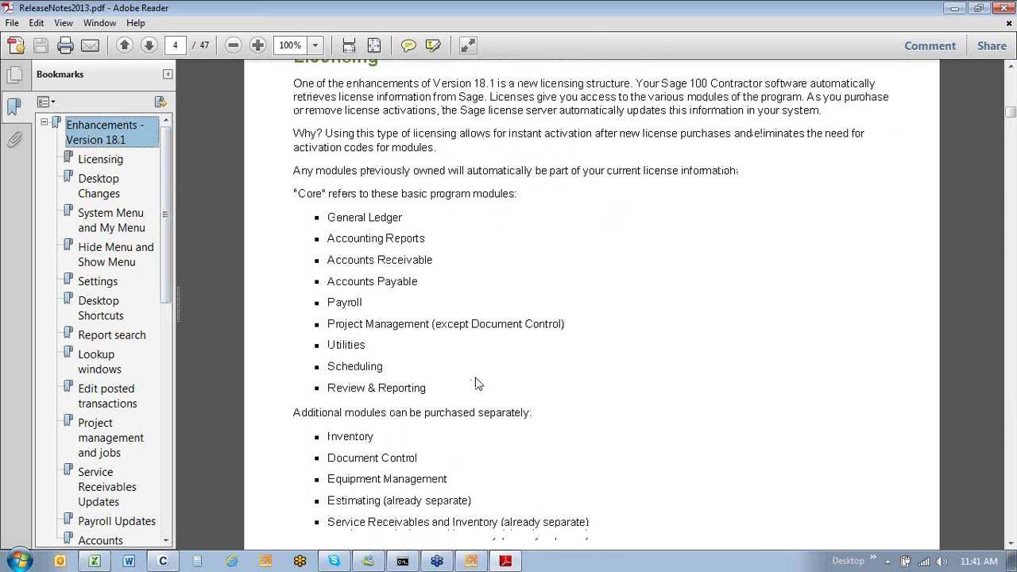
{"action": "scroll", "coordinate": [475, 384], "scroll_direction": "down", "scroll_amount": 1}
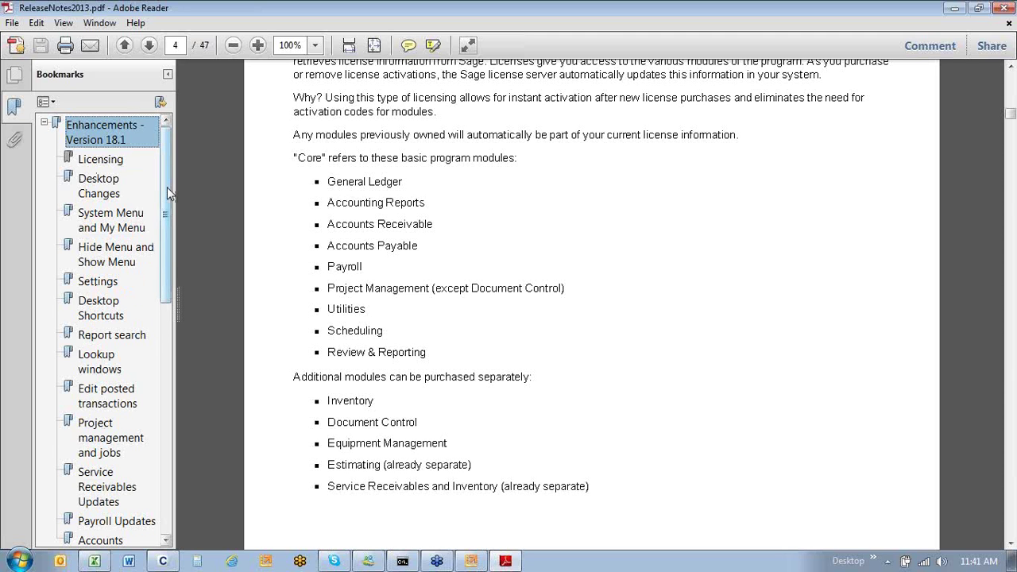
Go to the Payroll Updates section of the release notes and look through its direct deposit email and pay stub pages.
{"action": "left_click_drag", "start_coordinate": [168, 191], "coordinate": [168, 296]}
{"action": "left_click", "coordinate": [129, 271]}
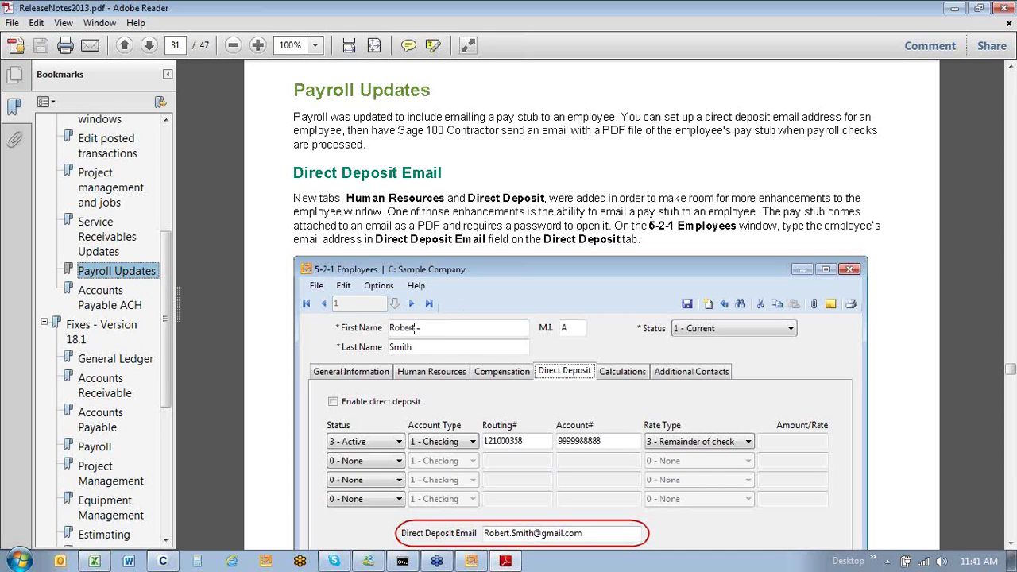
{"action": "scroll", "coordinate": [414, 327], "scroll_direction": "down", "scroll_amount": 2}
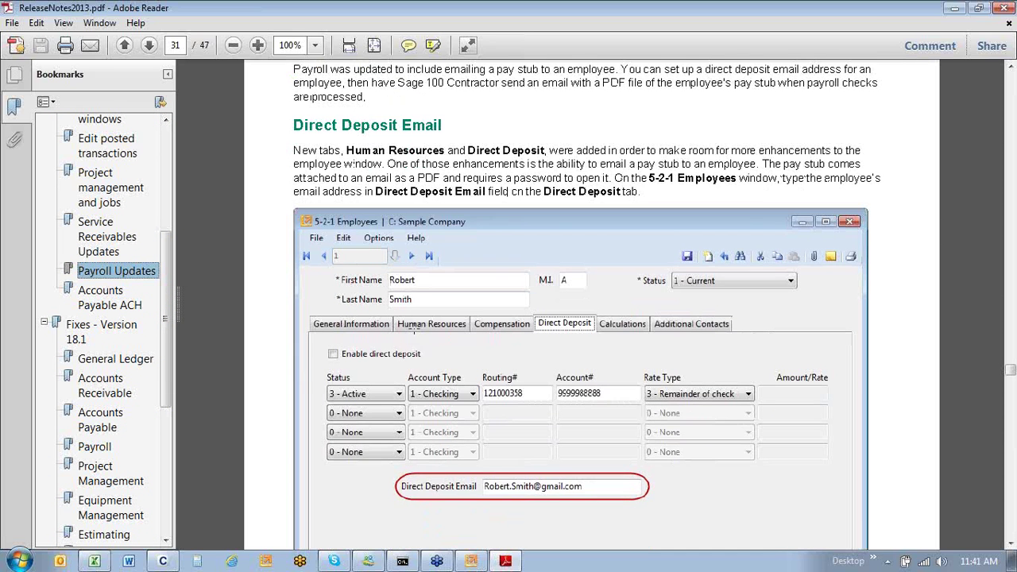
{"action": "scroll", "coordinate": [414, 327], "scroll_direction": "down", "scroll_amount": 2}
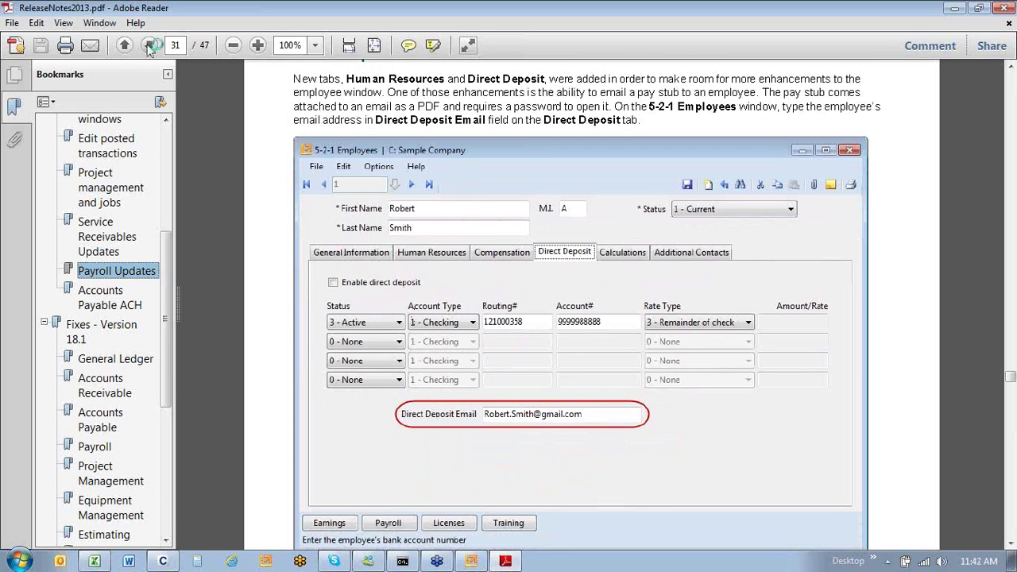
{"action": "left_click", "coordinate": [149, 46]}
{"action": "left_click", "coordinate": [149, 46]}
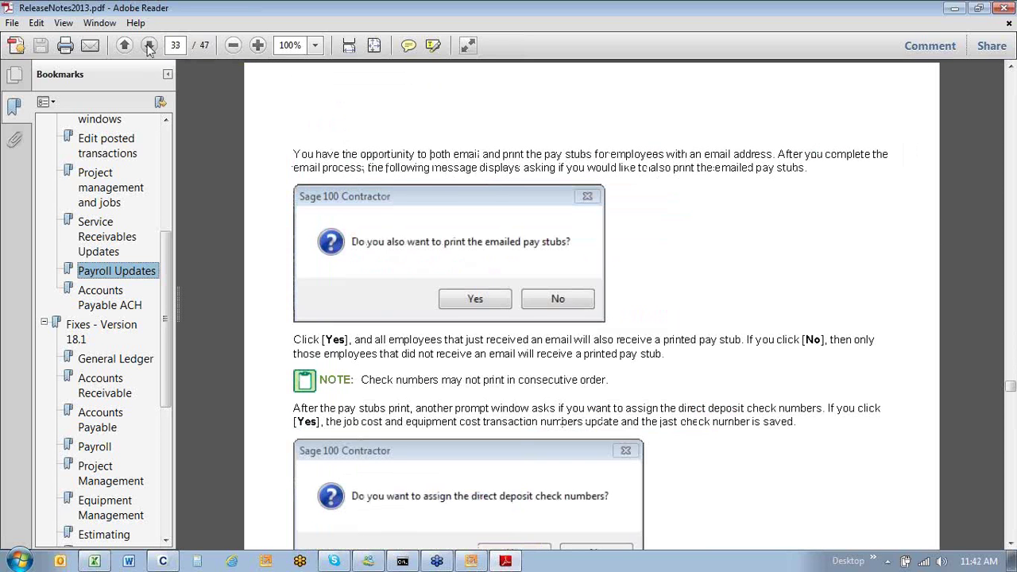
Look through the Accounts Payable ACH pages of the release notes and go back to the start of that section.
{"action": "left_click", "coordinate": [149, 46]}
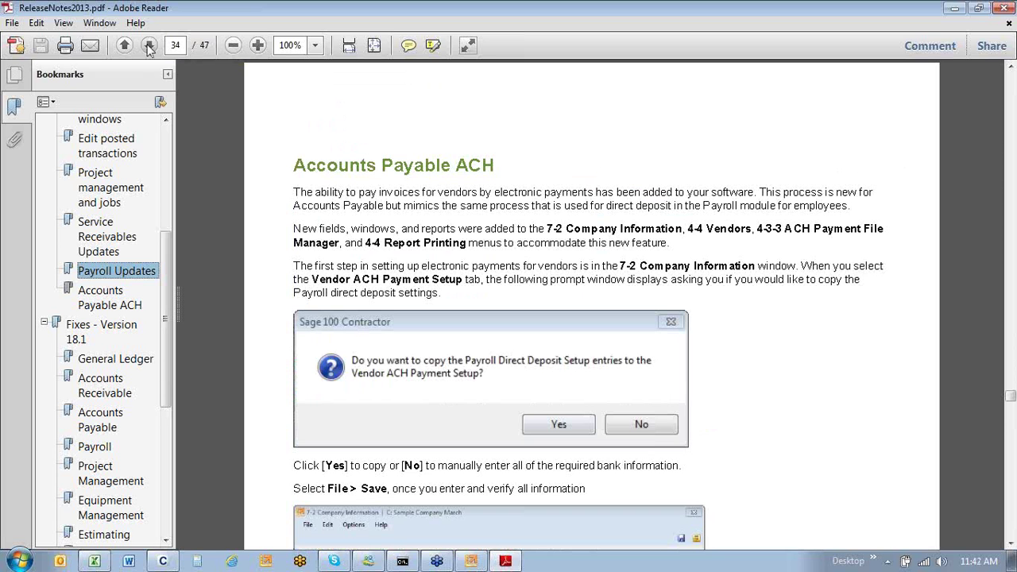
{"action": "left_click", "coordinate": [149, 46]}
{"action": "left_click", "coordinate": [149, 46]}
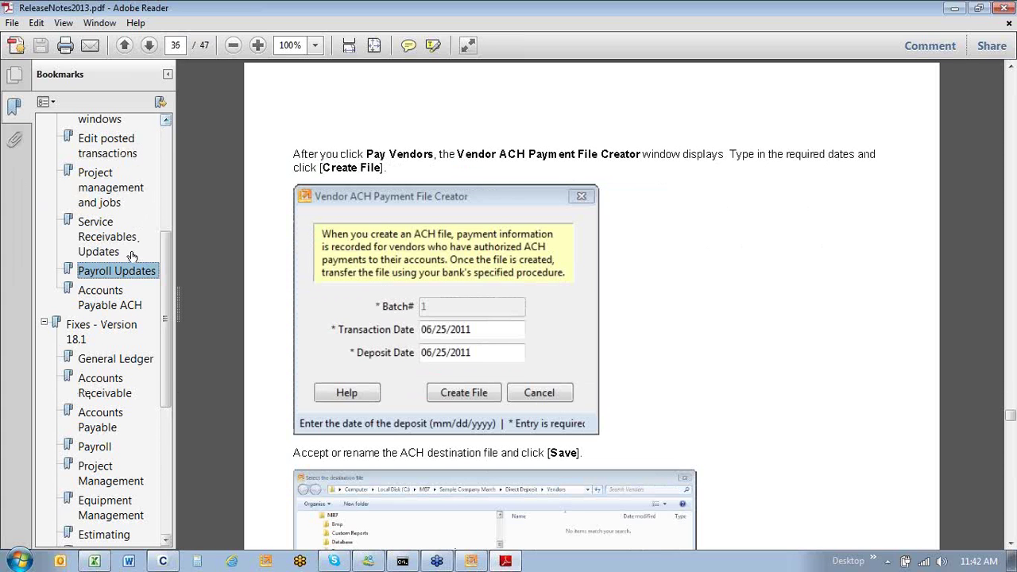
{"action": "left_click", "coordinate": [112, 298]}
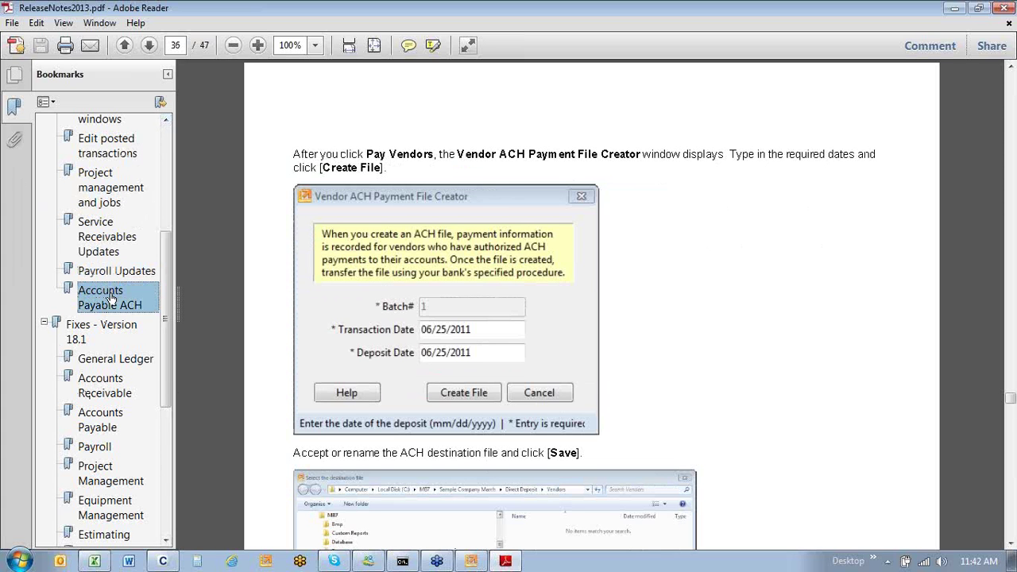
Go to the Fixes - Version 18.1 section of the release notes and read the General Ledger Accounts fix.
{"action": "left_click", "coordinate": [102, 327]}
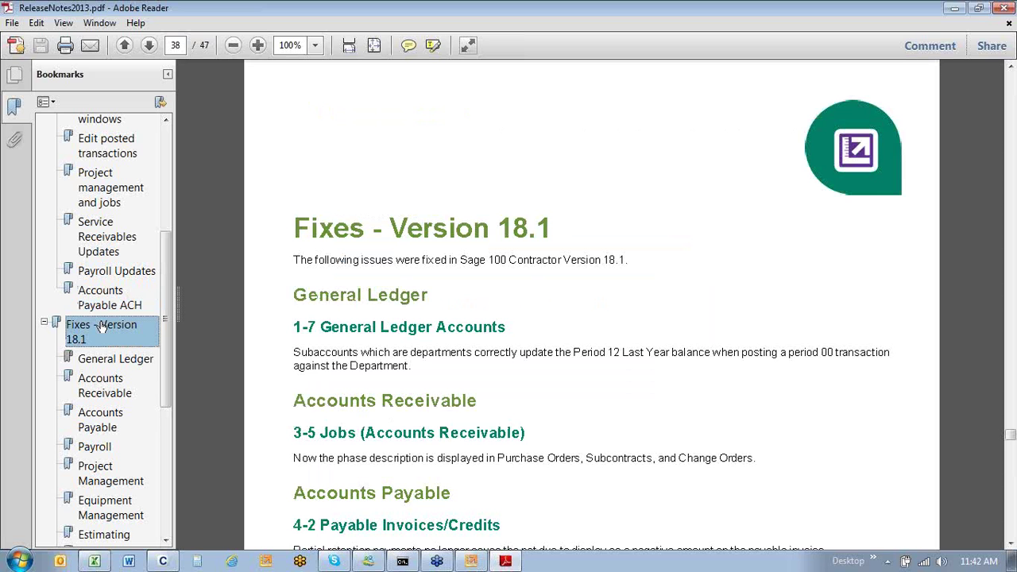
{"action": "scroll", "coordinate": [575, 340], "scroll_direction": "down", "scroll_amount": 1}
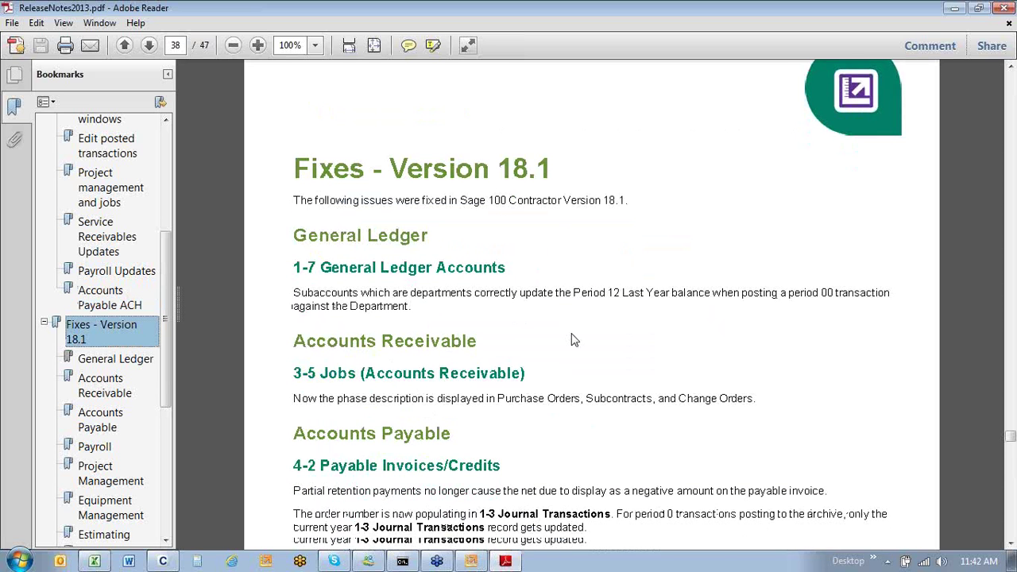
{"action": "scroll", "coordinate": [574, 340], "scroll_direction": "down", "scroll_amount": 1}
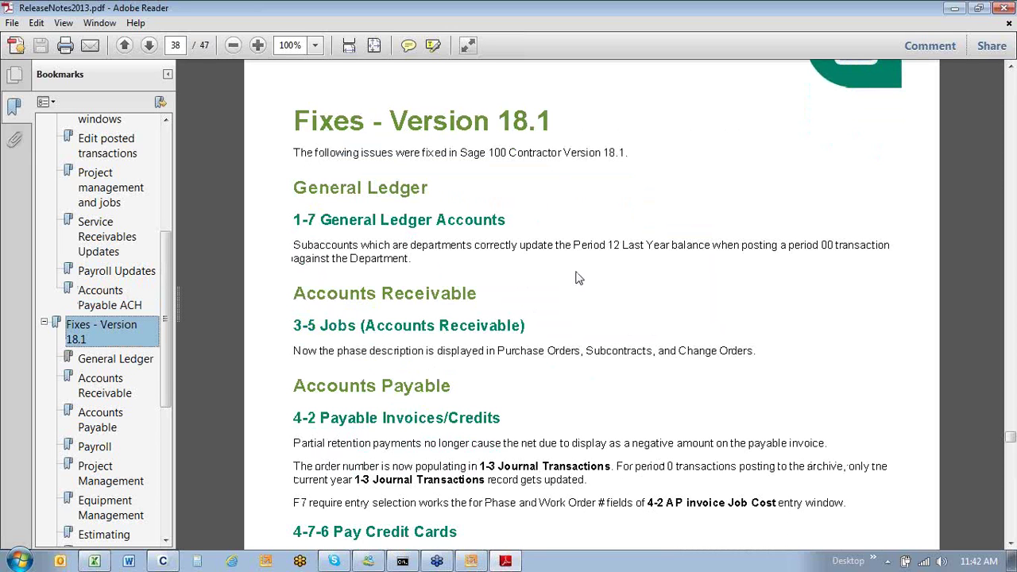
{"action": "left_click_drag", "start_coordinate": [289, 245], "coordinate": [891, 247]}
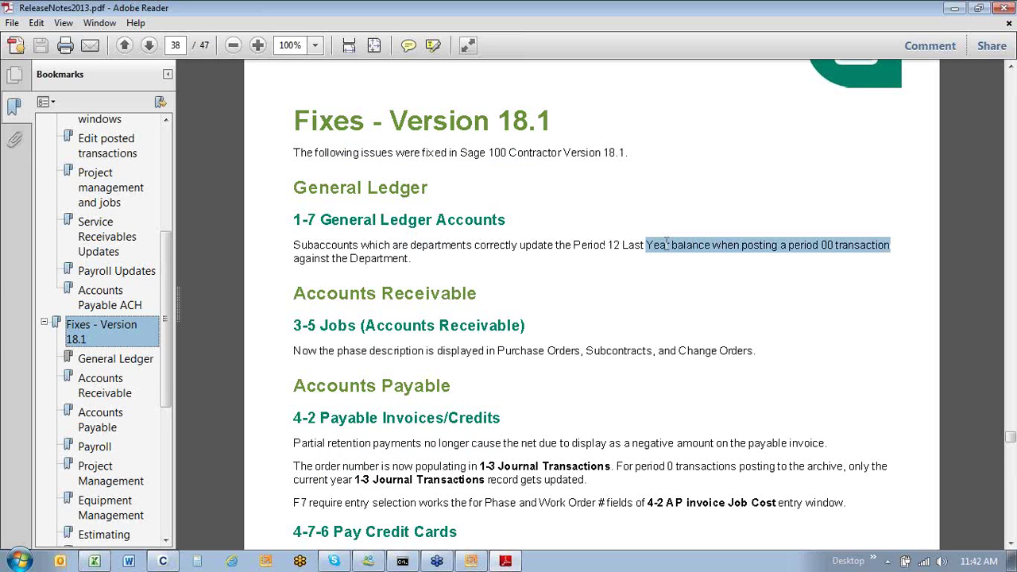
{"action": "left_click_drag", "start_coordinate": [307, 258], "coordinate": [293, 252]}
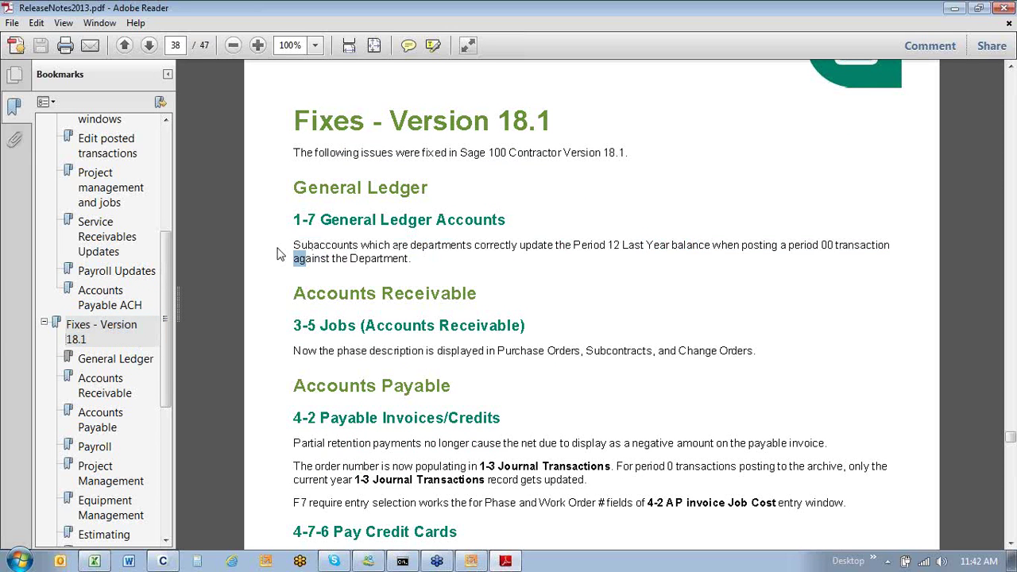
{"action": "left_click", "coordinate": [739, 275]}
Read the Accounts Receivable, Accounts Payable and first Payroll fixes on the same page of the release notes.
{"action": "scroll", "coordinate": [739, 275], "scroll_direction": "down", "scroll_amount": 2}
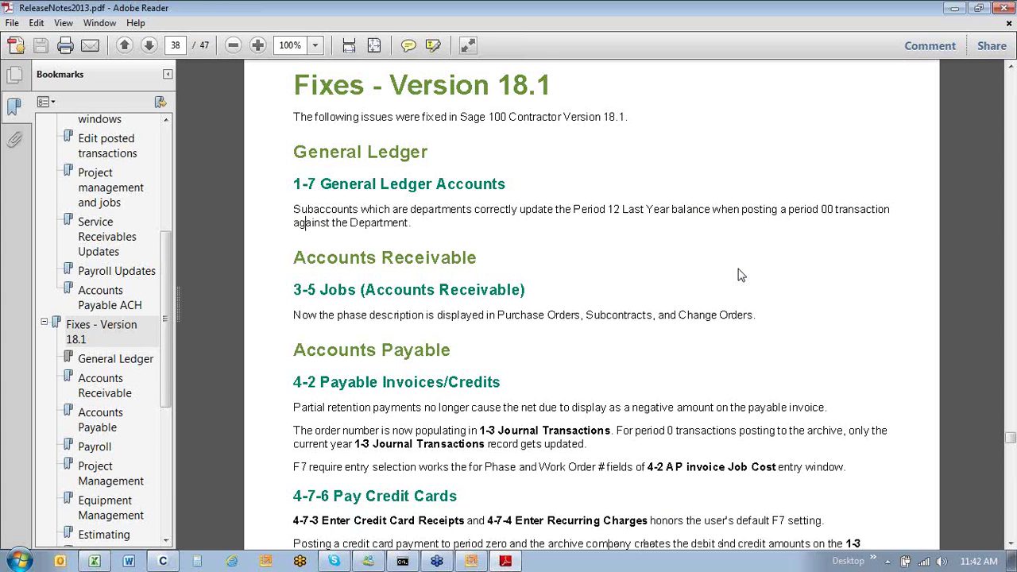
{"action": "scroll", "coordinate": [739, 275], "scroll_direction": "down", "scroll_amount": 2}
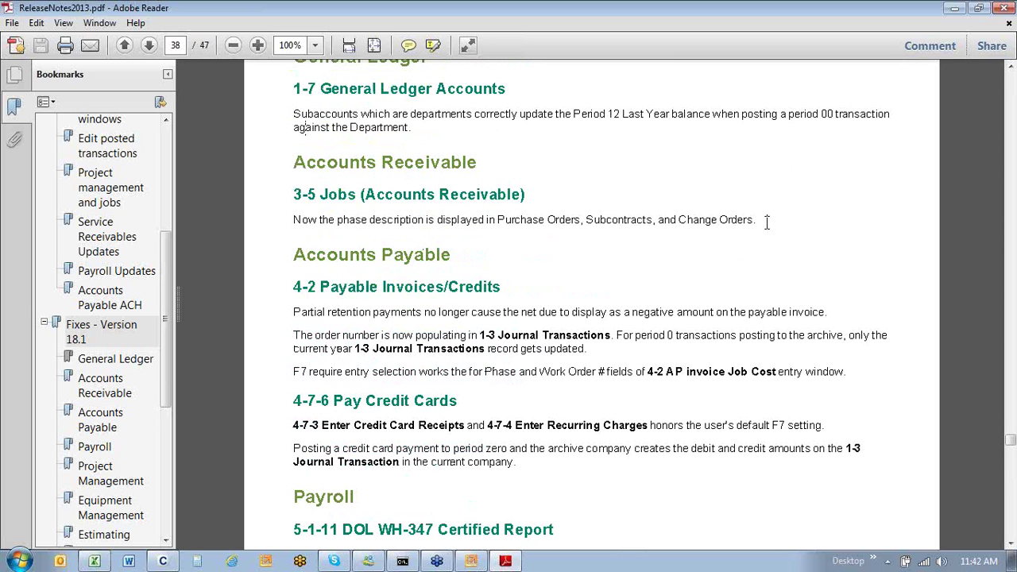
{"action": "scroll", "coordinate": [767, 223], "scroll_direction": "down", "scroll_amount": 3}
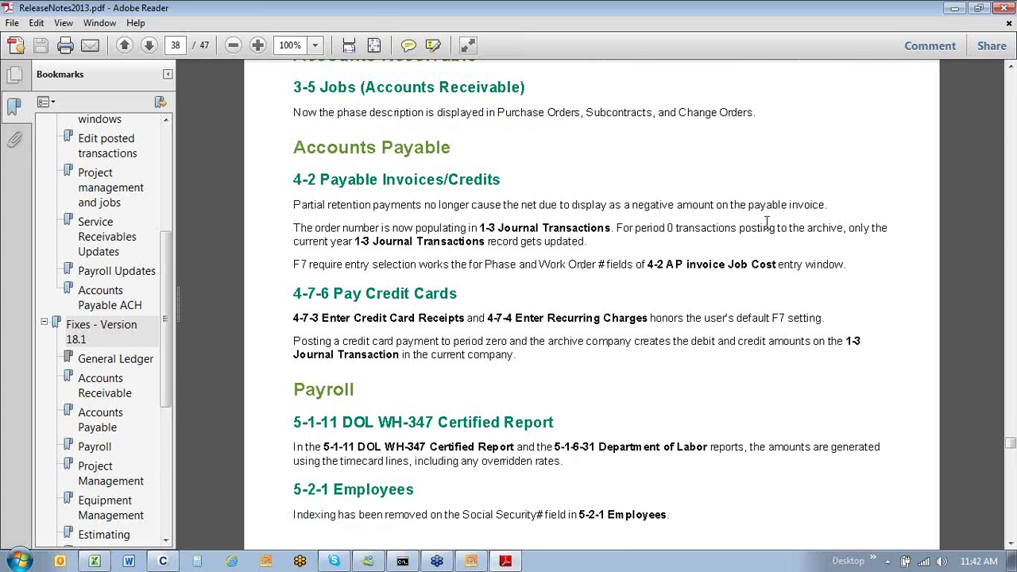
{"action": "scroll", "coordinate": [767, 223], "scroll_direction": "down", "scroll_amount": 1}
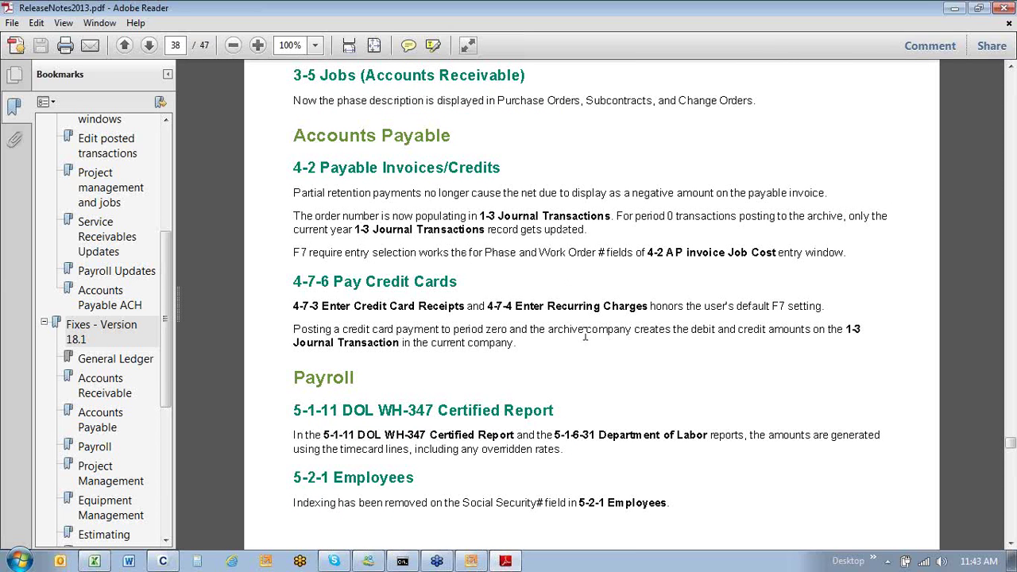
{"action": "scroll", "coordinate": [615, 334], "scroll_direction": "down", "scroll_amount": 2}
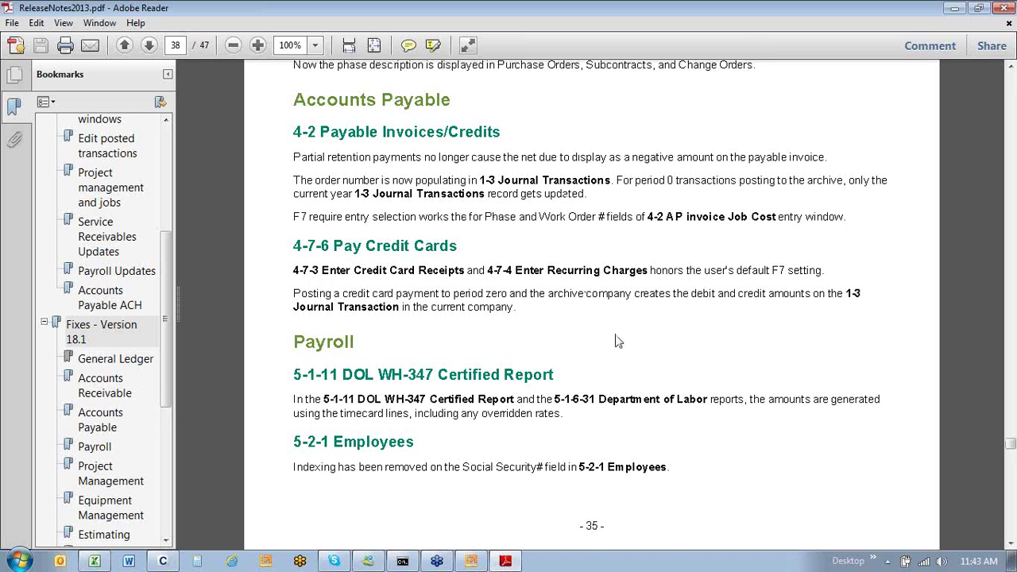
Read the remaining fixes, from Compute Payroll and Project Management through Inventory and Review and Reporting.
{"action": "scroll", "coordinate": [616, 338], "scroll_direction": "down", "scroll_amount": 5}
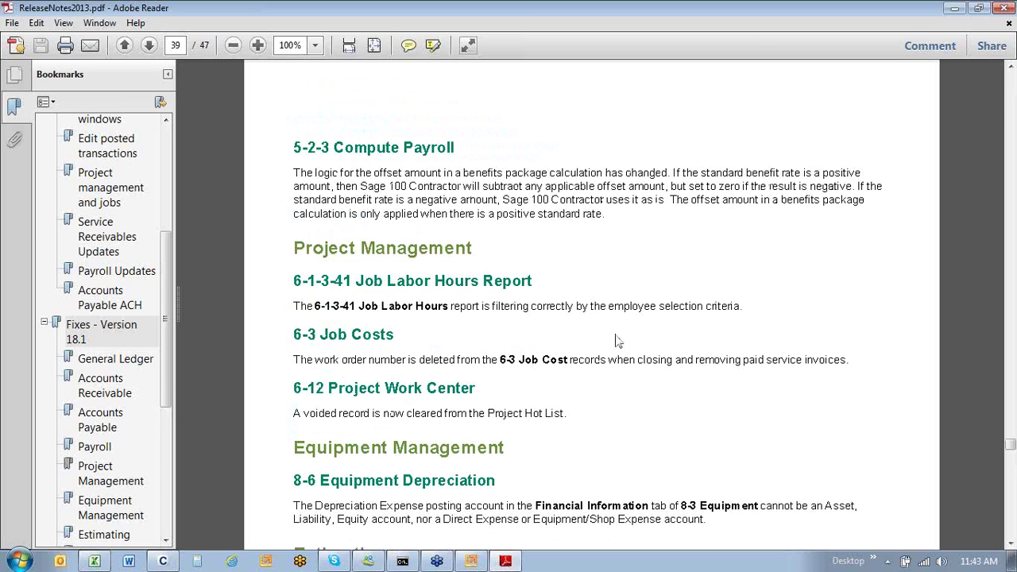
{"action": "scroll", "coordinate": [618, 340], "scroll_direction": "down", "scroll_amount": 2}
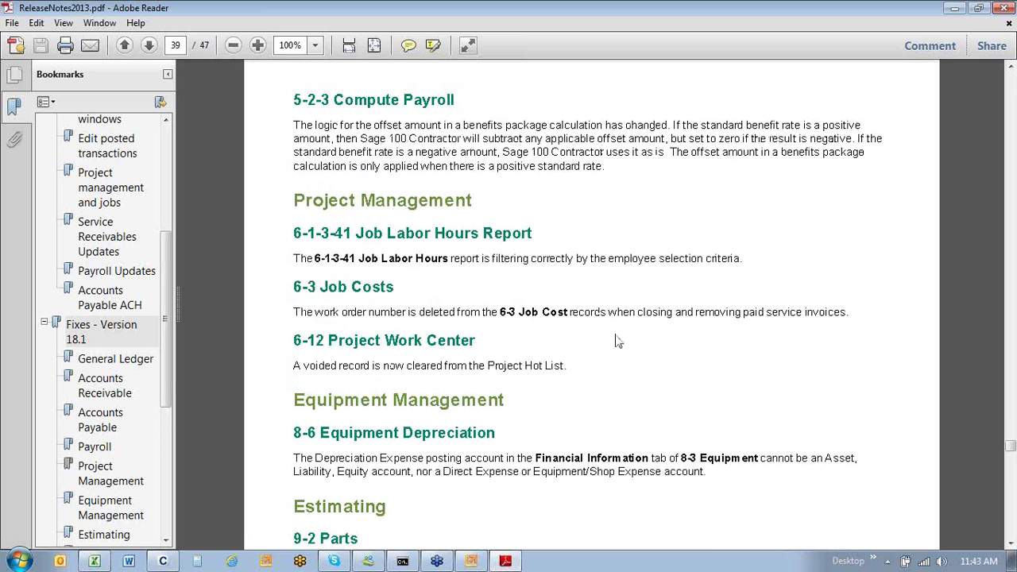
{"action": "scroll", "coordinate": [618, 340], "scroll_direction": "down", "scroll_amount": 1}
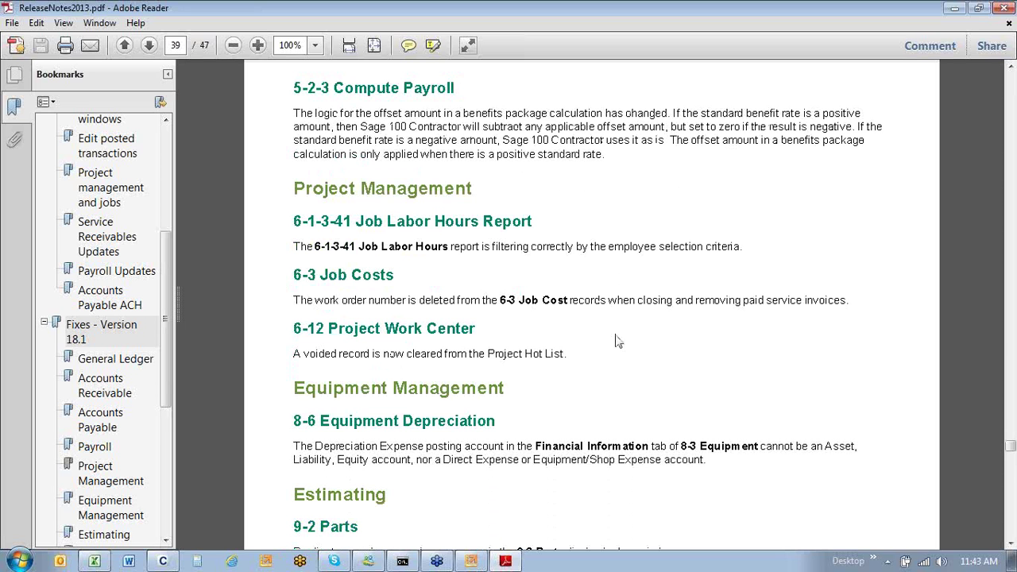
{"action": "scroll", "coordinate": [618, 341], "scroll_direction": "down", "scroll_amount": 3}
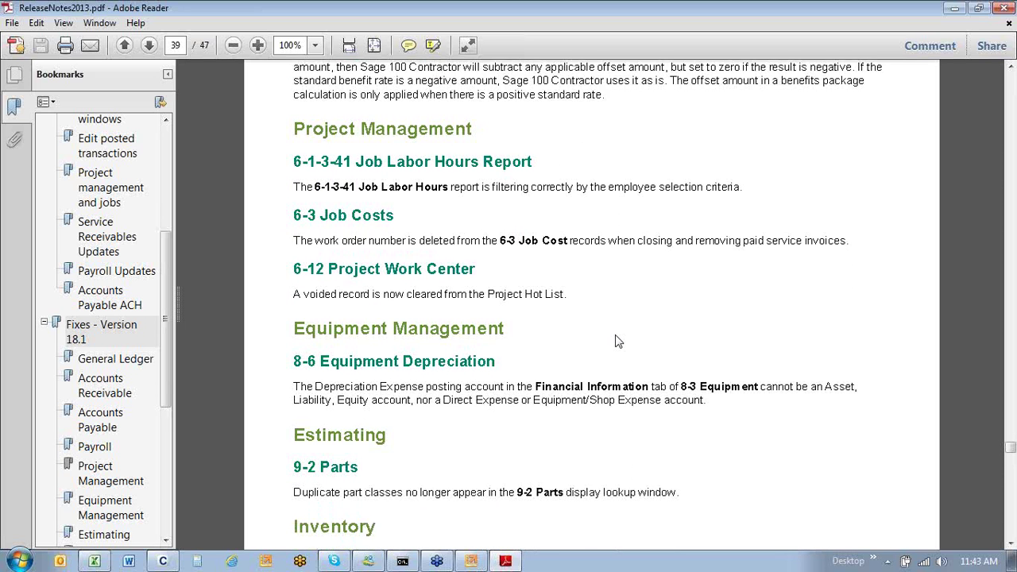
{"action": "scroll", "coordinate": [617, 340], "scroll_direction": "down", "scroll_amount": 2}
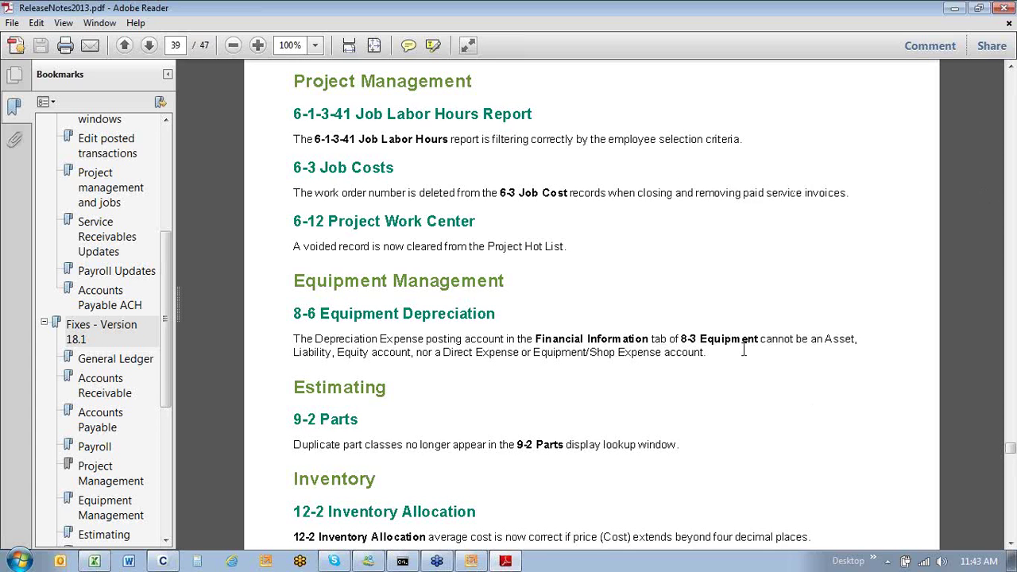
{"action": "scroll", "coordinate": [606, 310], "scroll_direction": "down", "scroll_amount": 5}
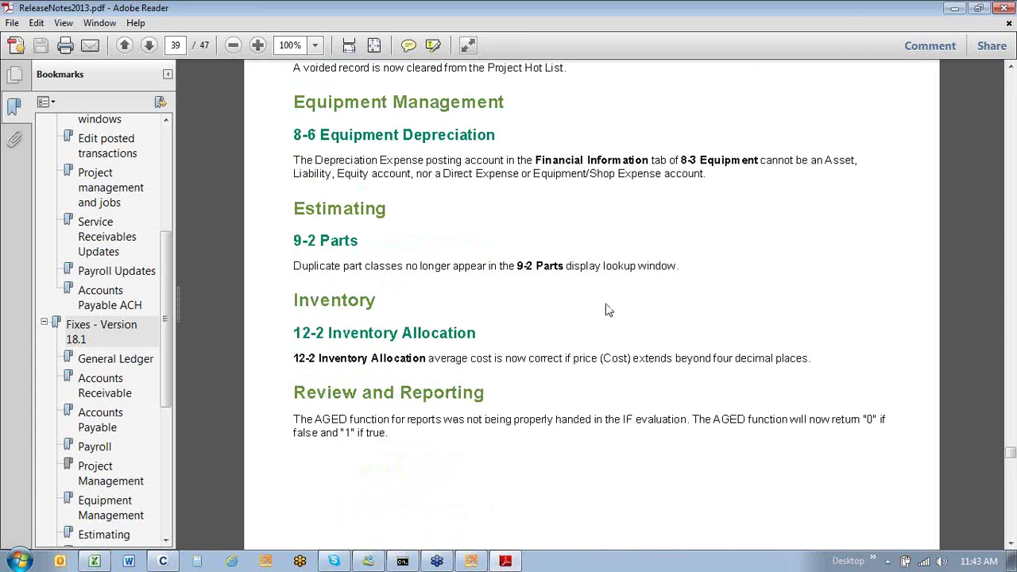
{"action": "scroll", "coordinate": [606, 306], "scroll_direction": "down", "scroll_amount": 1}
{"action": "scroll", "coordinate": [606, 304], "scroll_direction": "down", "scroll_amount": 3}
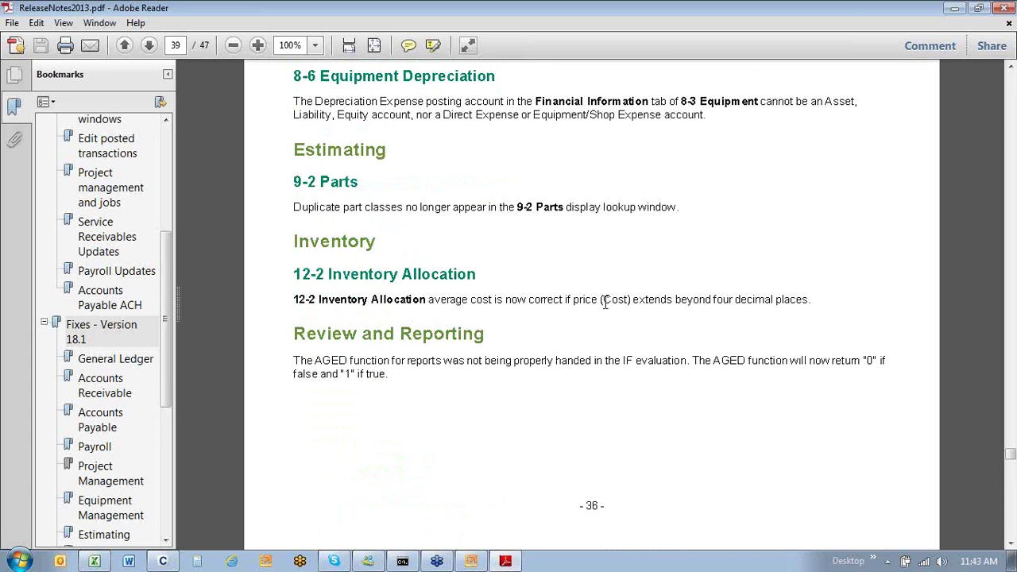
Look through the Known Issues and Comments - Version 18.1 section, including the Internet access and Aatrix eFiling requirements.
{"action": "scroll", "coordinate": [606, 306], "scroll_direction": "down", "scroll_amount": 1}
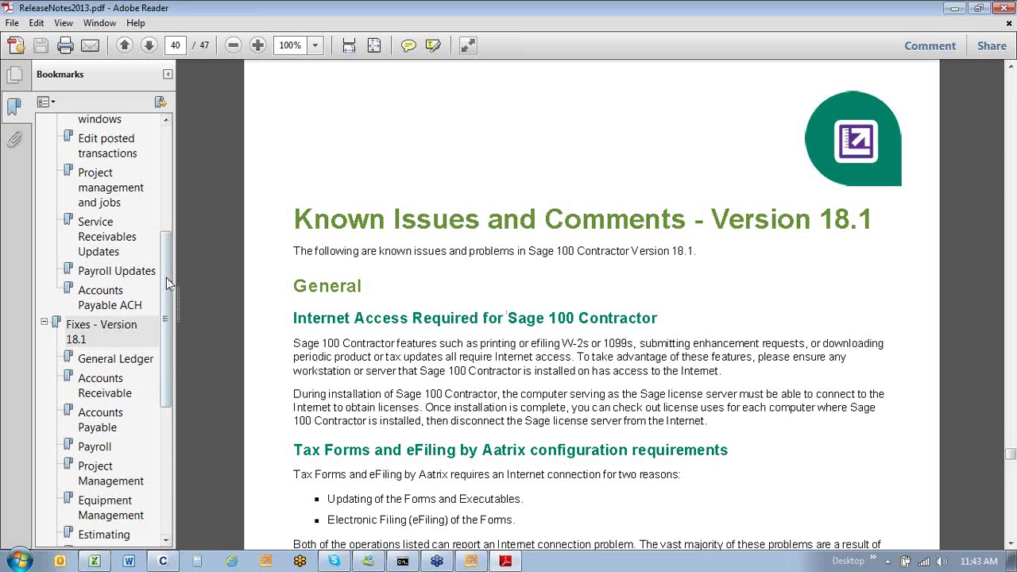
{"action": "left_click_drag", "start_coordinate": [168, 282], "coordinate": [166, 407]}
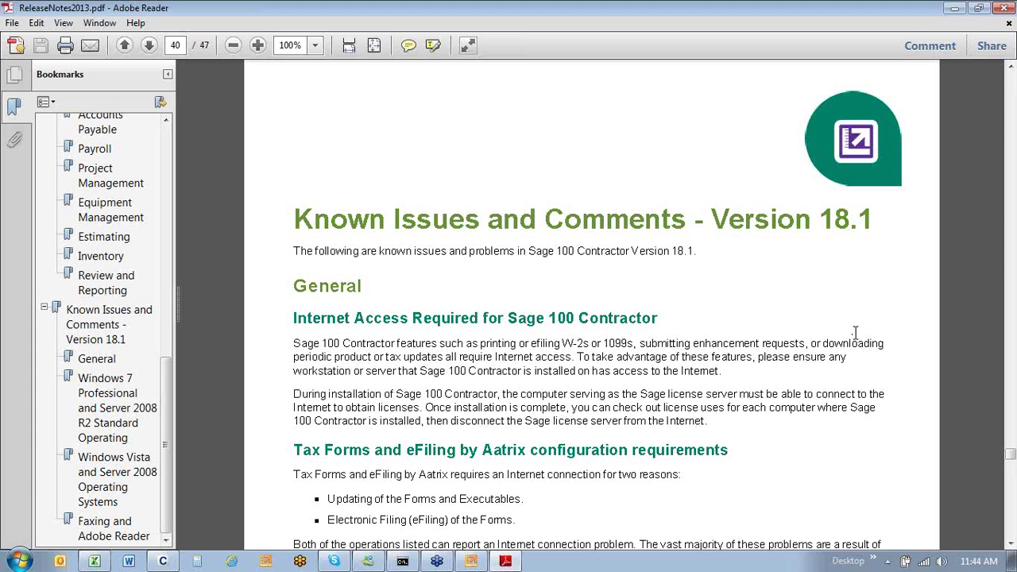
{"action": "scroll", "coordinate": [705, 465], "scroll_direction": "down", "scroll_amount": 1}
{"action": "scroll", "coordinate": [705, 467], "scroll_direction": "down", "scroll_amount": 3}
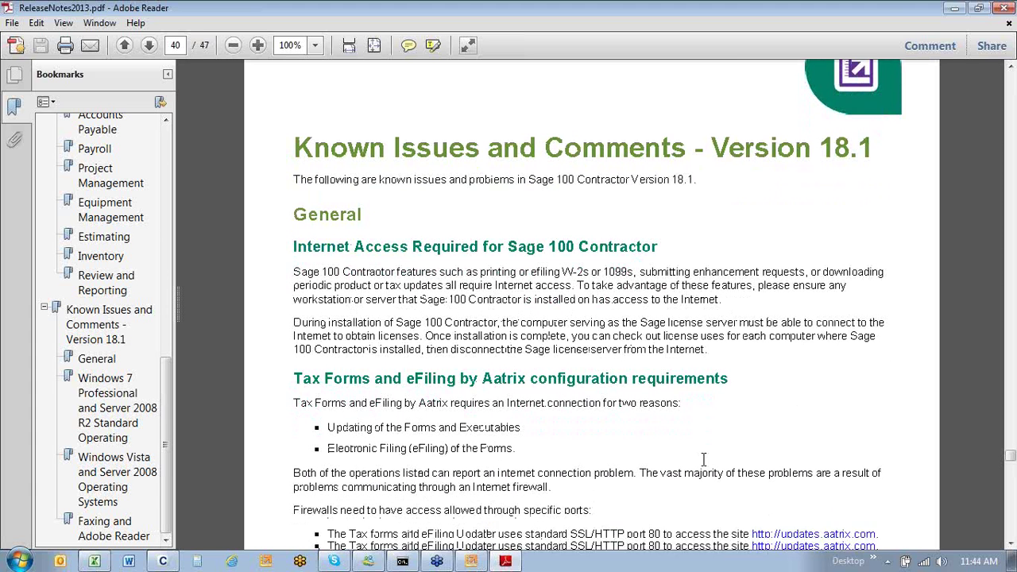
{"action": "scroll", "coordinate": [704, 458], "scroll_direction": "down", "scroll_amount": 4}
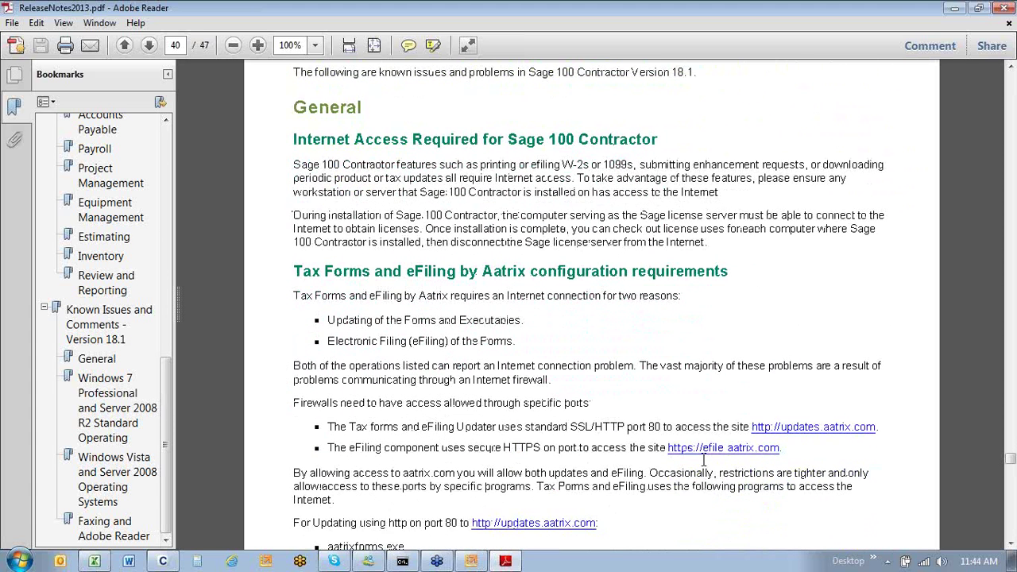
{"action": "scroll", "coordinate": [705, 468], "scroll_direction": "down", "scroll_amount": 1}
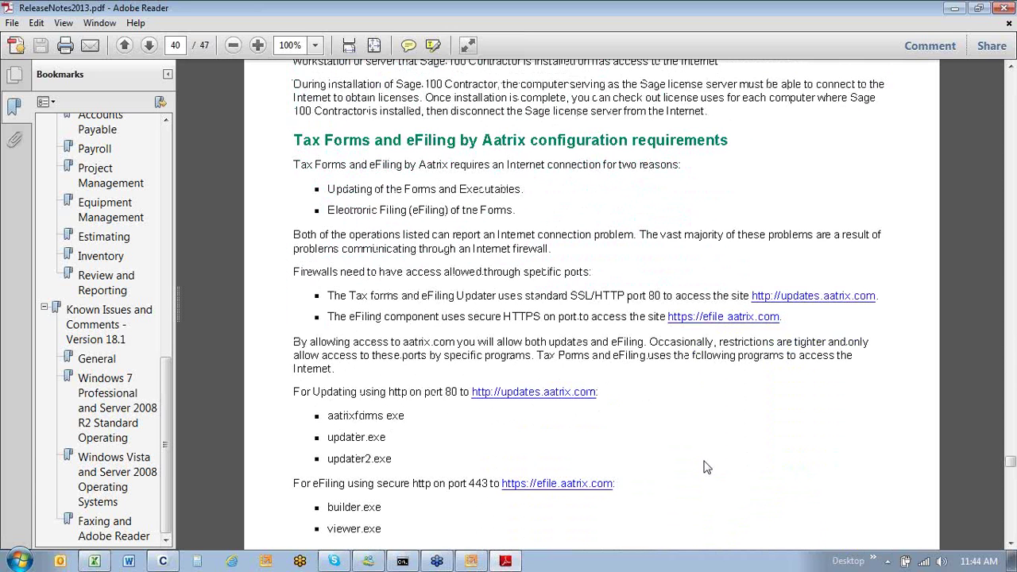
{"action": "scroll", "coordinate": [704, 468], "scroll_direction": "down", "scroll_amount": 1}
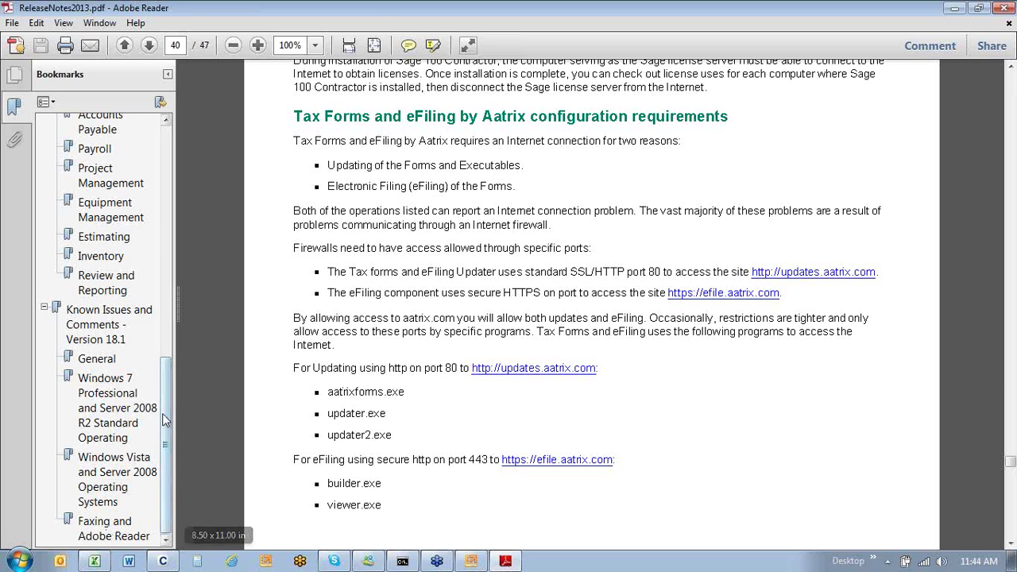
Return to the start of the bookmarks list, page back to the vendor ACH setup page and close the release notes.
{"action": "scroll", "coordinate": [167, 395], "scroll_direction": "up", "scroll_amount": 4}
{"action": "left_click_drag", "start_coordinate": [175, 368], "coordinate": [182, 171]}
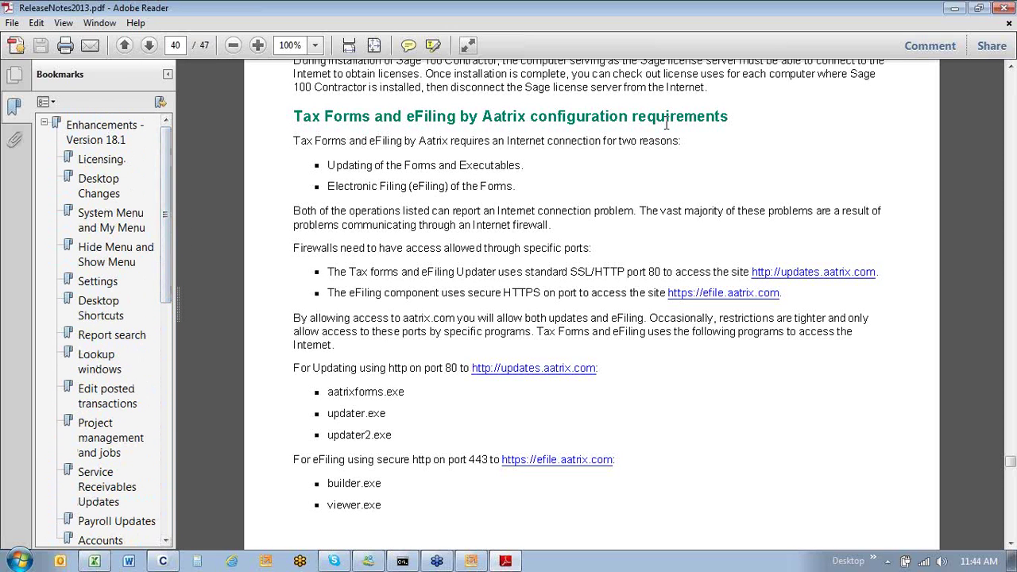
{"action": "left_click", "coordinate": [125, 47]}
{"action": "left_click", "coordinate": [125, 46]}
{"action": "left_click", "coordinate": [125, 46]}
{"action": "left_click", "coordinate": [125, 46]}
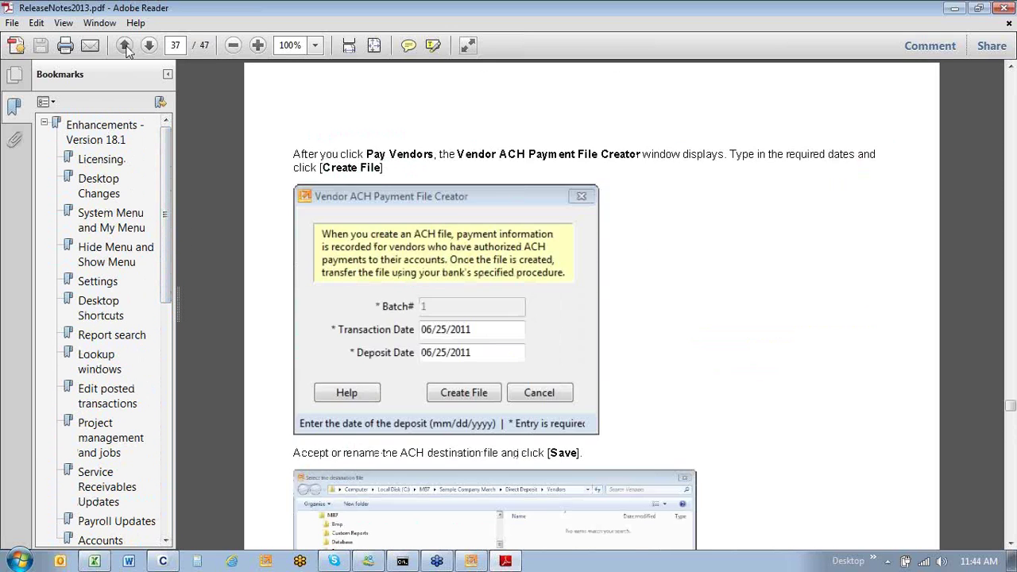
{"action": "left_click", "coordinate": [125, 46]}
{"action": "left_click", "coordinate": [1006, 9]}
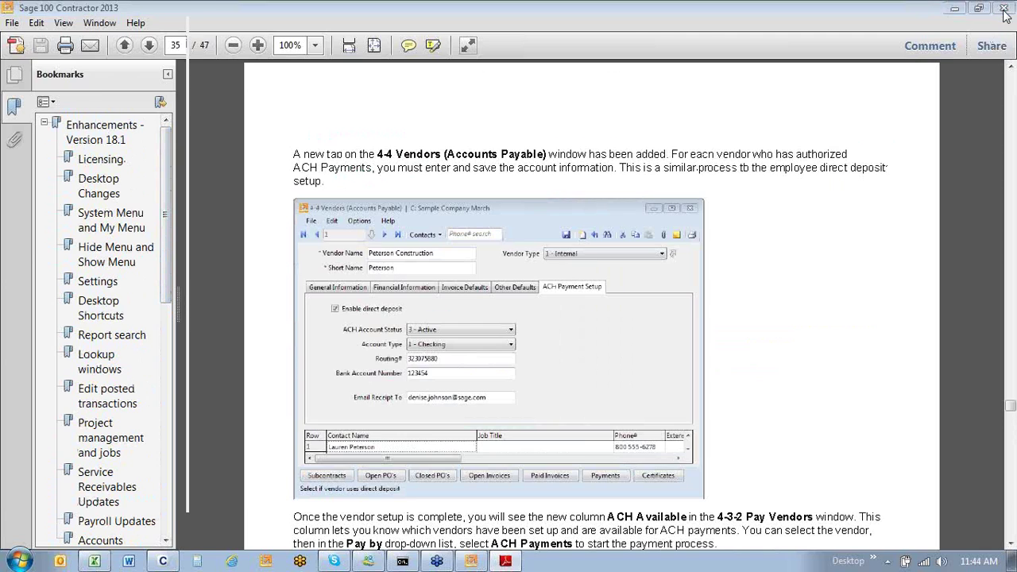
Show where the What's New Release Notes are found under Home & Resources in Sage 100 Contractor, without opening them.
{"action": "left_click", "coordinate": [244, 89]}
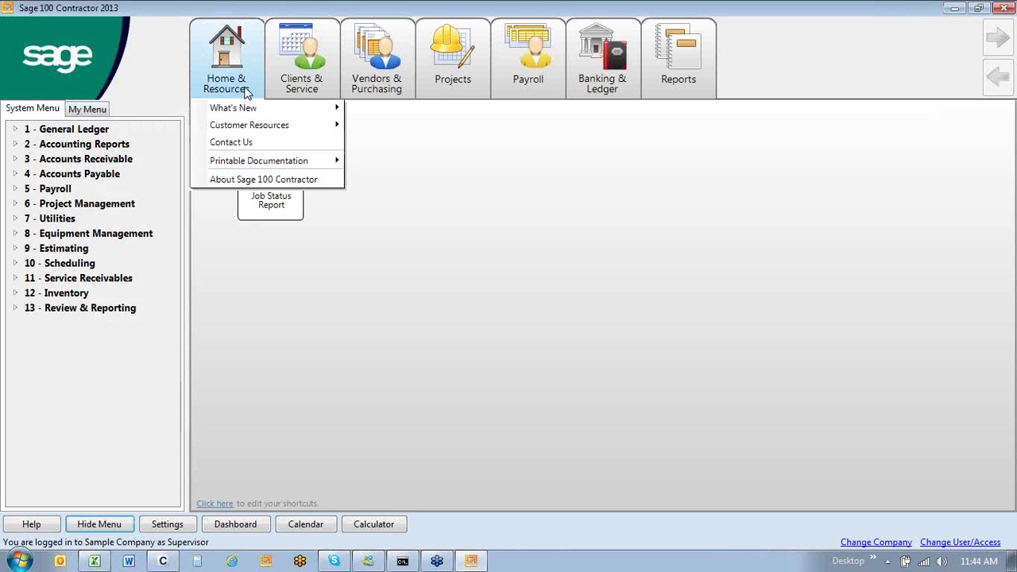
{"action": "mouse_move", "coordinate": [245, 111]}
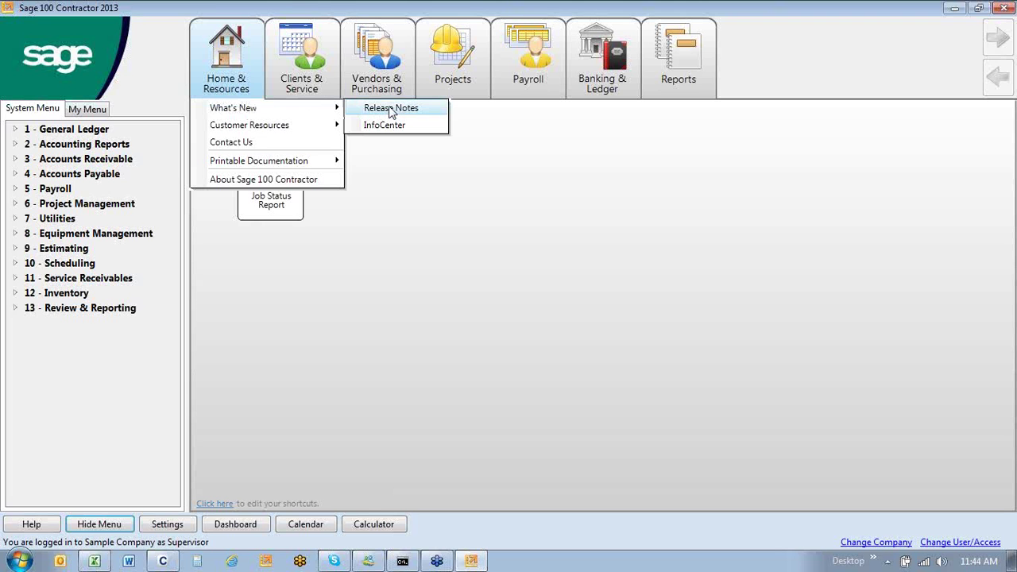
{"action": "left_click", "coordinate": [415, 201]}
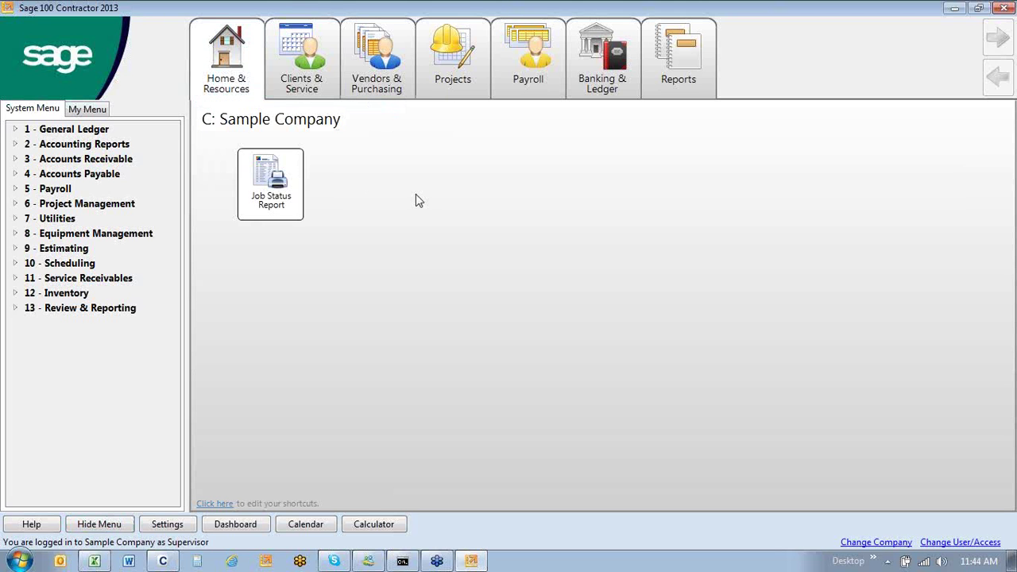
Show the desktop's Calculator and Calendar tools, closing each one after viewing it.
{"action": "left_click", "coordinate": [376, 531]}
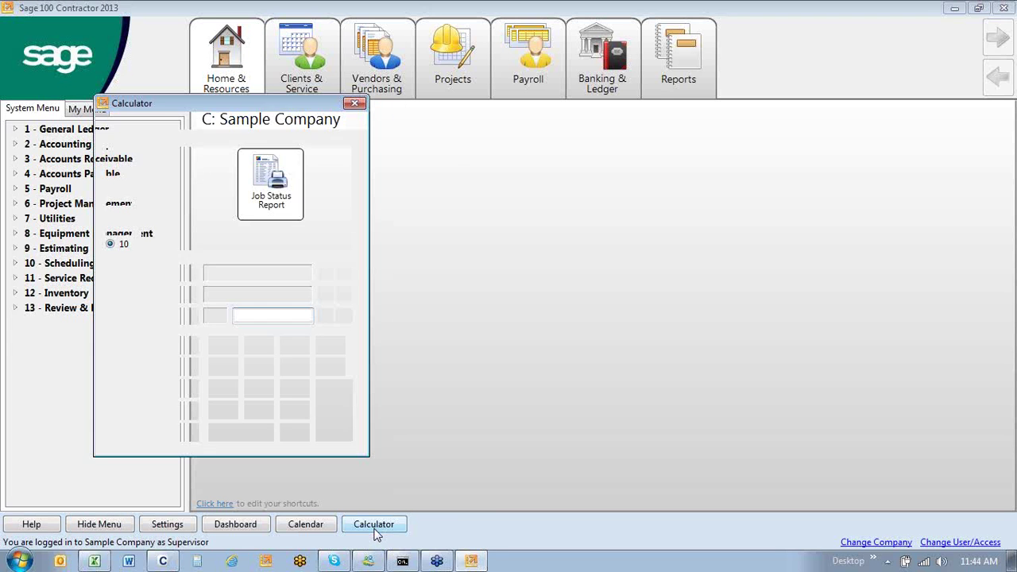
{"action": "left_click", "coordinate": [354, 105]}
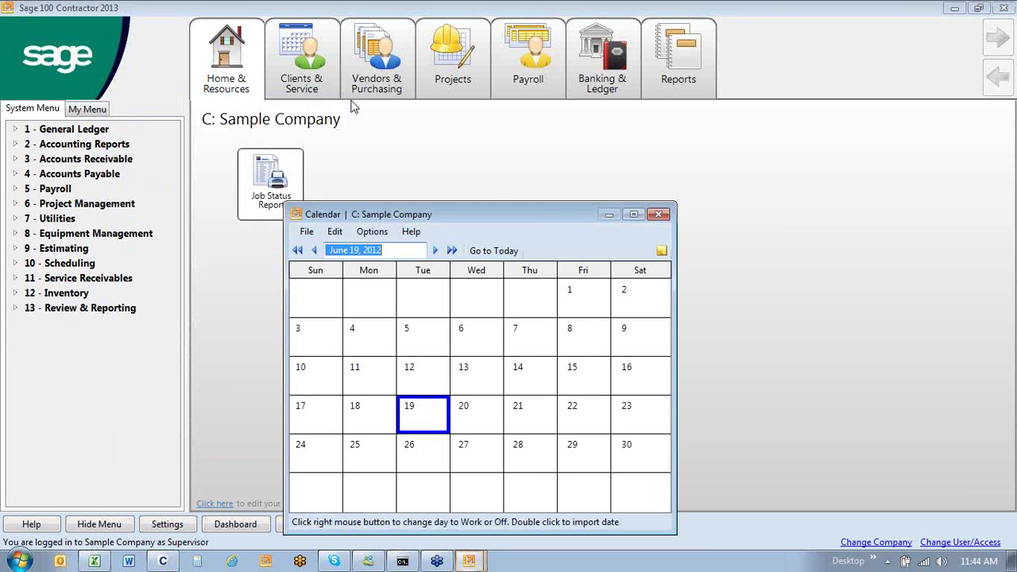
{"action": "left_click", "coordinate": [658, 215]}
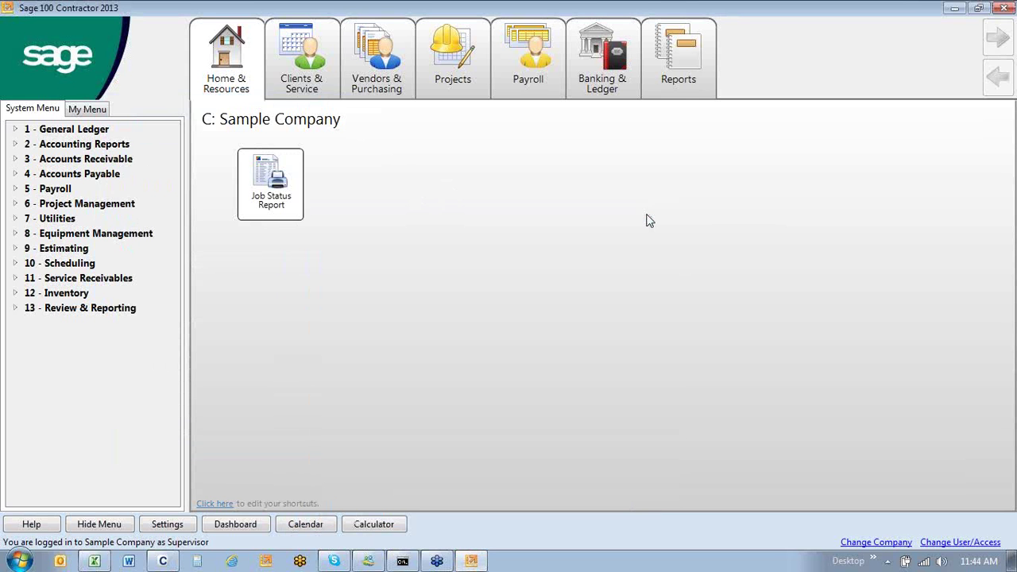
Open the company Dashboard and view its options, including Set Dashboard Security, without choosing any.
{"action": "left_click", "coordinate": [235, 522]}
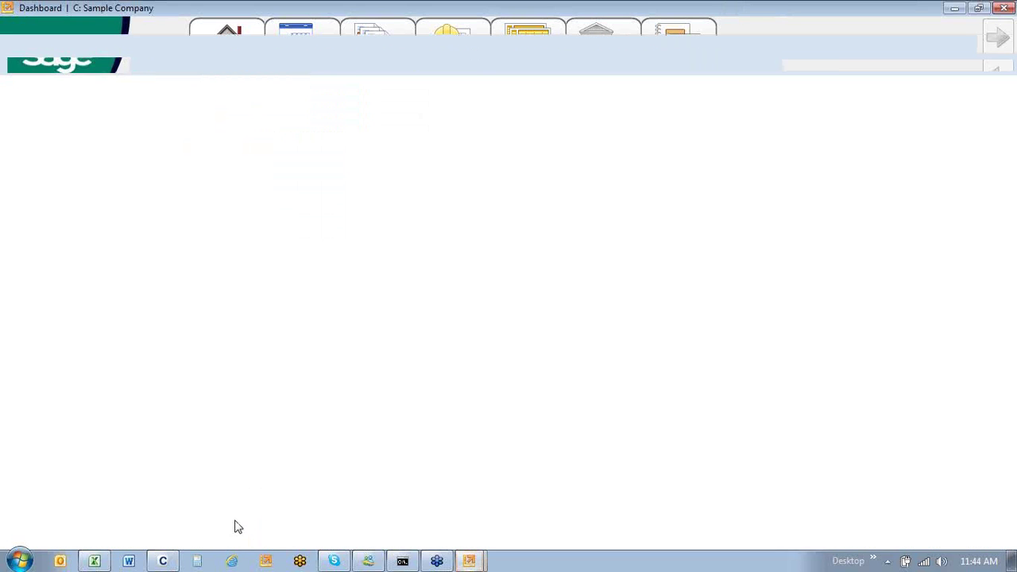
{"action": "left_click", "coordinate": [62, 27]}
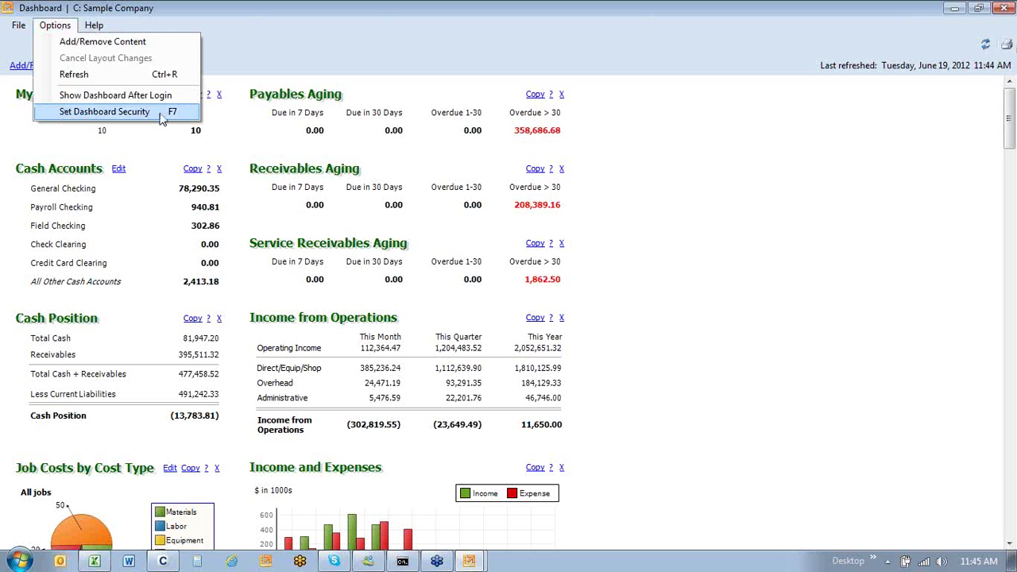
{"action": "left_click", "coordinate": [644, 255]}
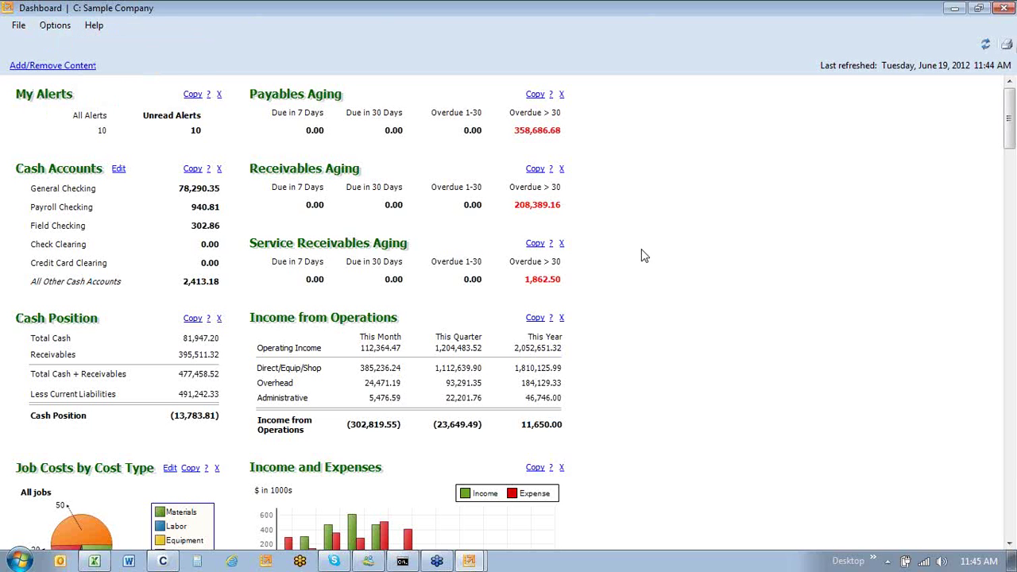
Examine the company Dashboard's cash, aging, income, job cost, under-billed jobs and job cash flow sections, and close the Dashboard.
{"action": "scroll", "coordinate": [644, 255], "scroll_direction": "down", "scroll_amount": 1}
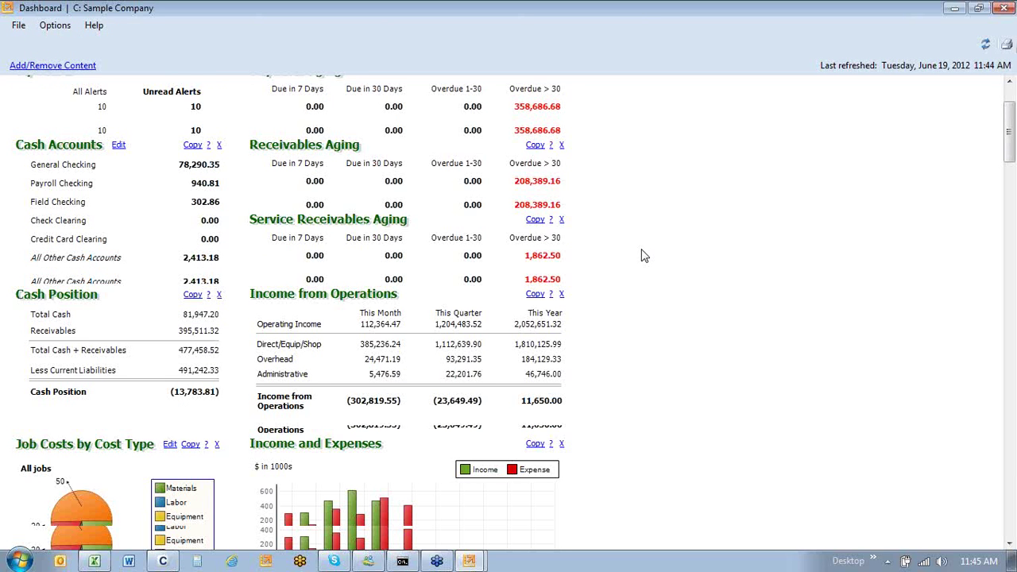
{"action": "scroll", "coordinate": [644, 255], "scroll_direction": "down", "scroll_amount": 6}
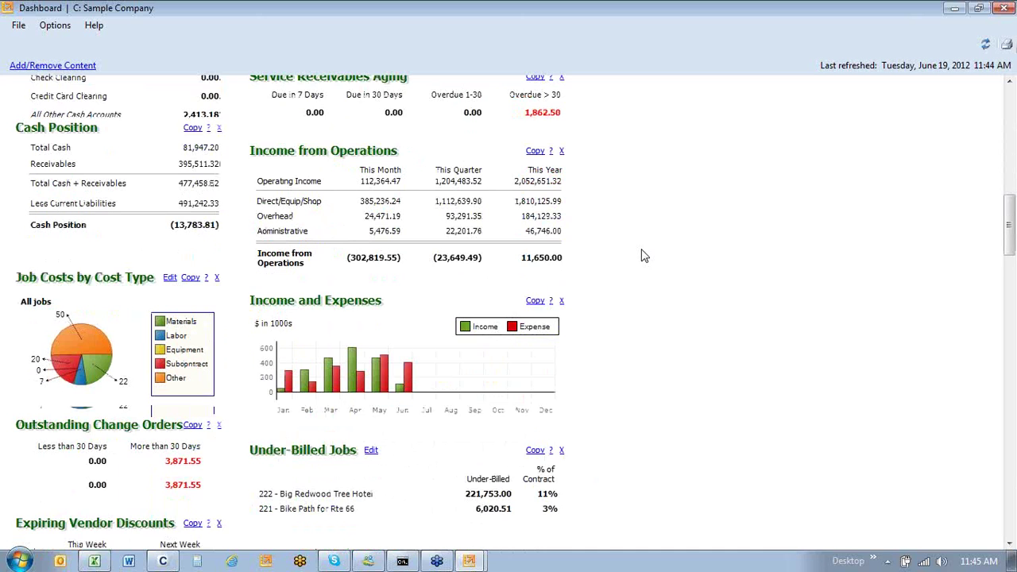
{"action": "scroll", "coordinate": [644, 255], "scroll_direction": "down", "scroll_amount": 2}
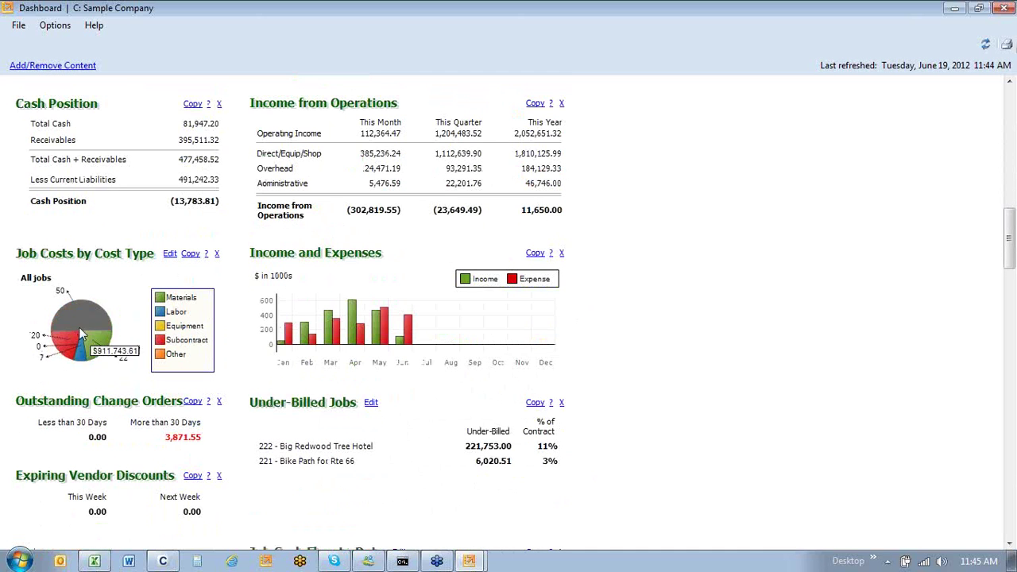
{"action": "mouse_move", "coordinate": [79, 340]}
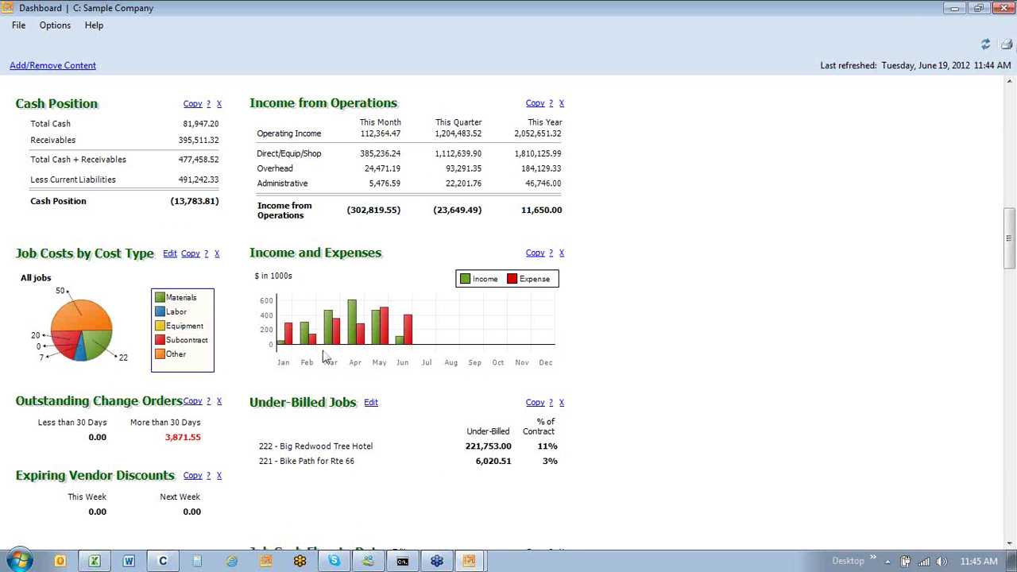
{"action": "scroll", "coordinate": [326, 357], "scroll_direction": "down", "scroll_amount": 3}
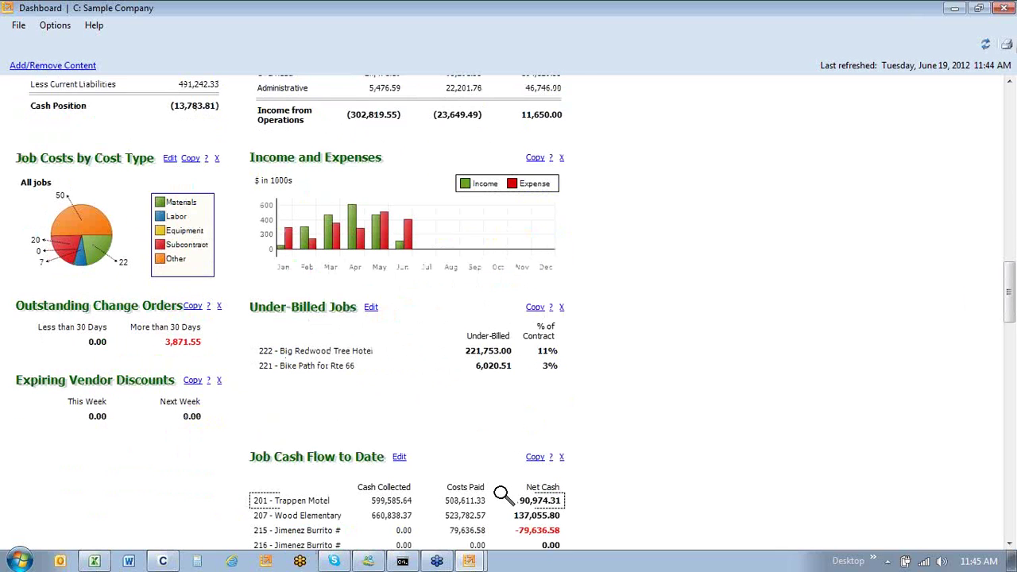
{"action": "scroll", "coordinate": [501, 517], "scroll_direction": "down", "scroll_amount": 1}
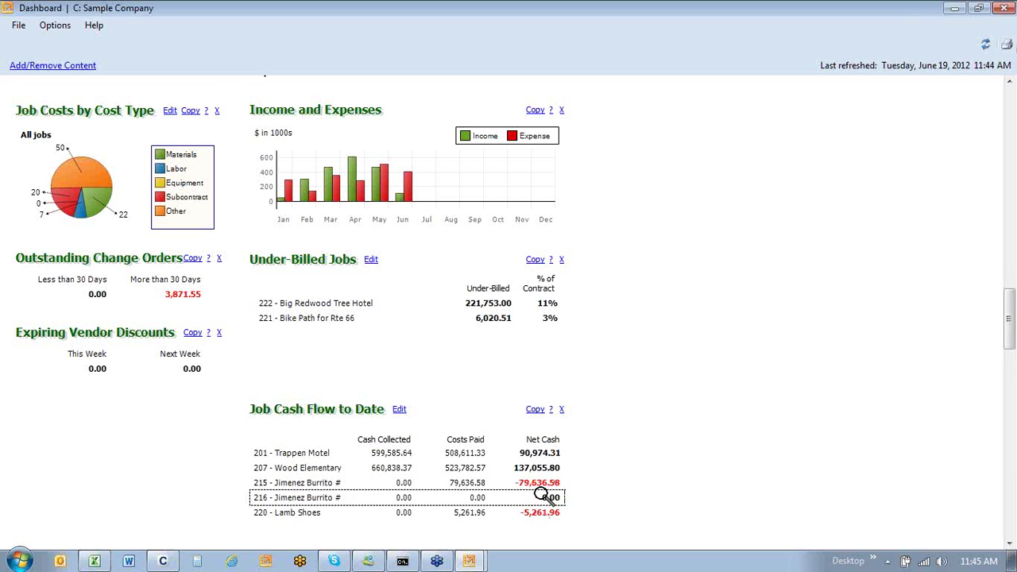
{"action": "scroll", "coordinate": [543, 506], "scroll_direction": "down", "scroll_amount": 1}
{"action": "scroll", "coordinate": [543, 506], "scroll_direction": "up", "scroll_amount": 1}
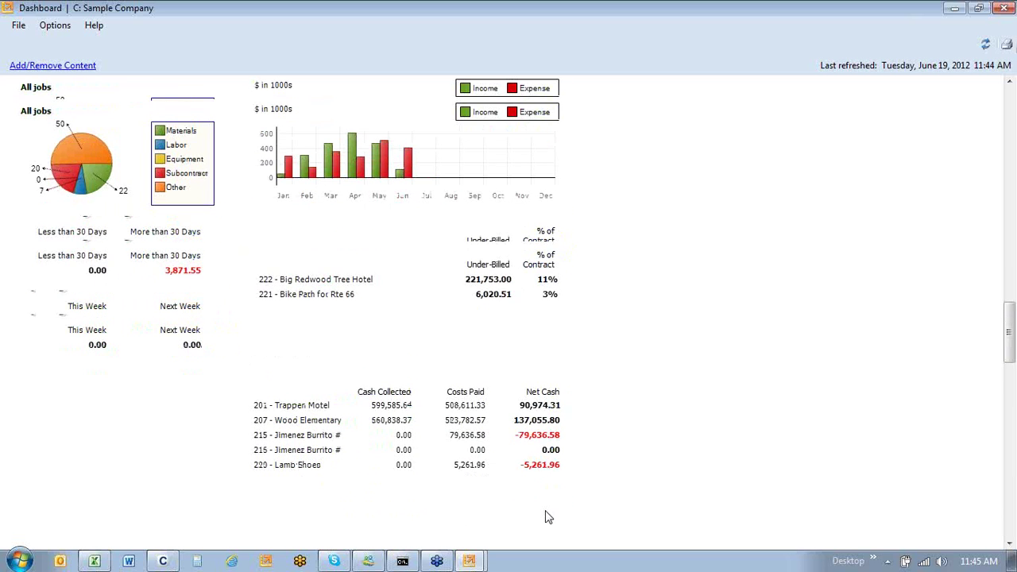
{"action": "scroll", "coordinate": [543, 506], "scroll_direction": "up", "scroll_amount": 3}
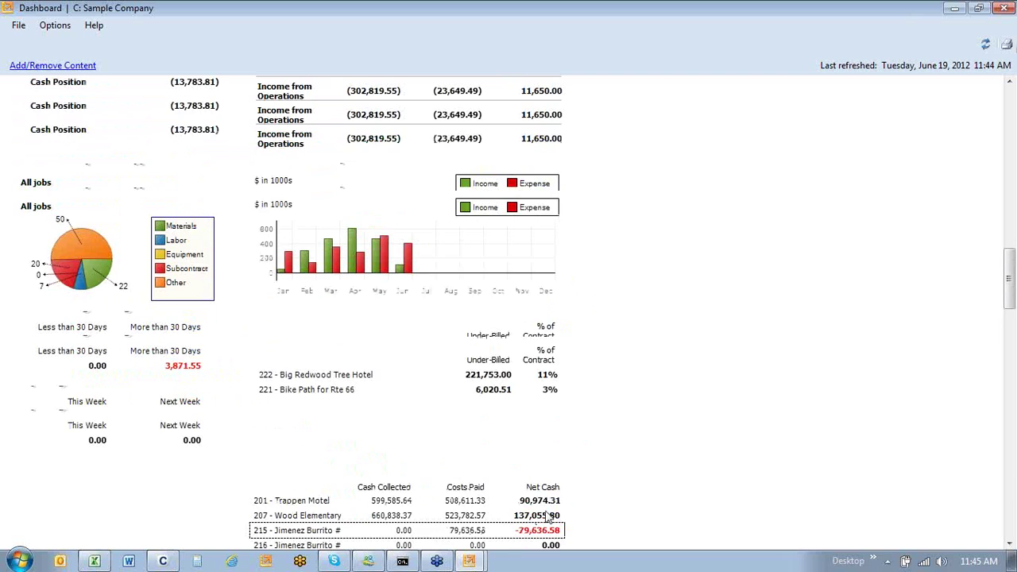
{"action": "scroll", "coordinate": [547, 517], "scroll_direction": "up", "scroll_amount": 5}
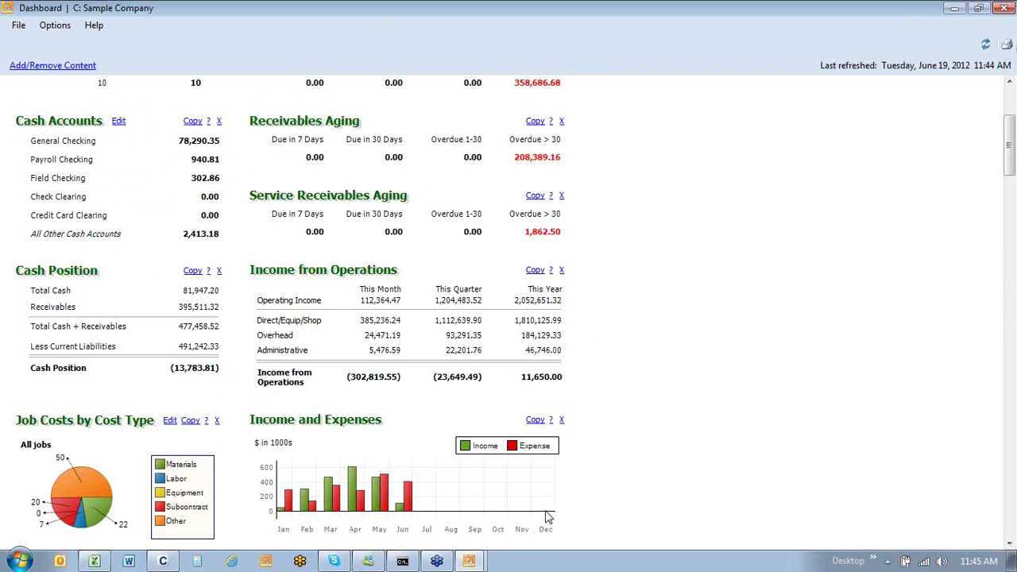
{"action": "left_click", "coordinate": [1005, 10]}
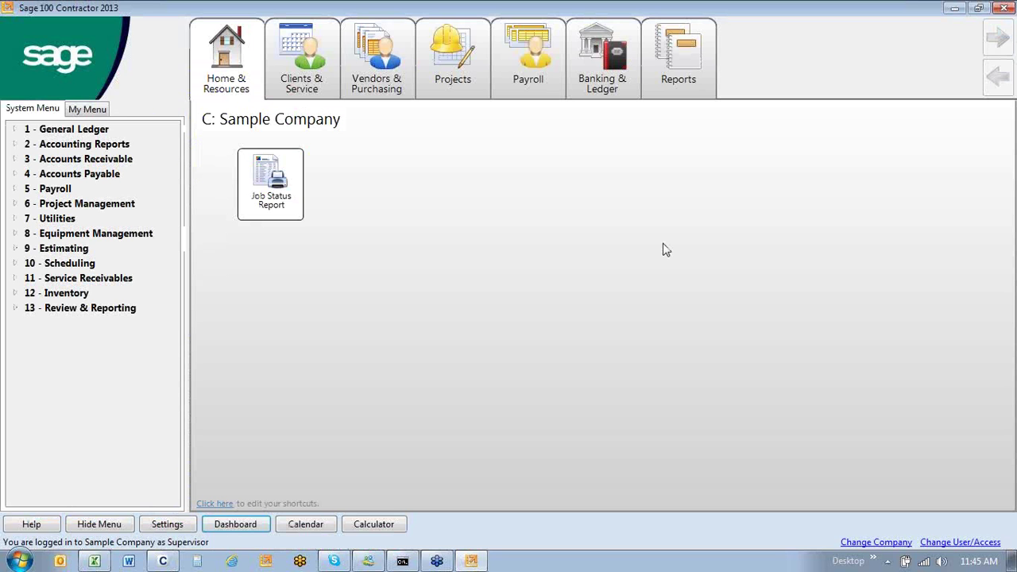
Show the Change User/Access login for Sample Company and cancel it without logging in.
{"action": "left_click", "coordinate": [939, 543]}
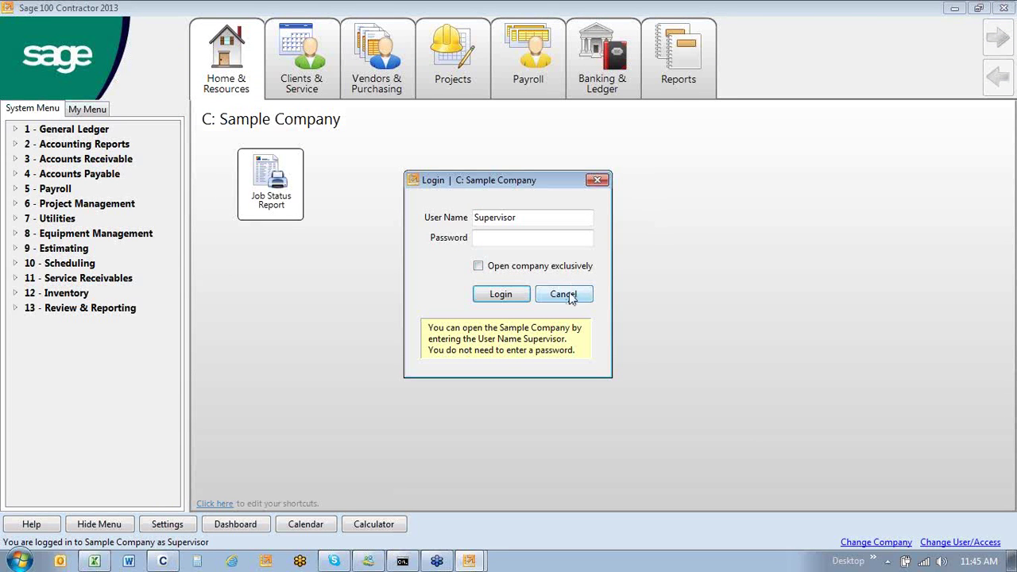
{"action": "left_click", "coordinate": [569, 296]}
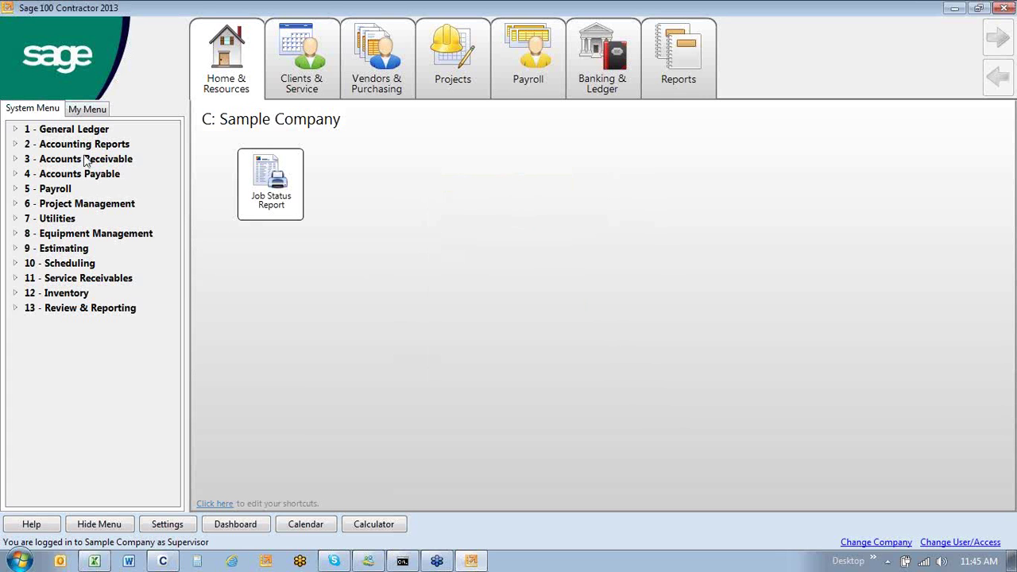
Browse the Clients & Service, Vendors & Purchasing and Payroll process maps, and show the customizable My Menu list.
{"action": "mouse_move", "coordinate": [339, 96]}
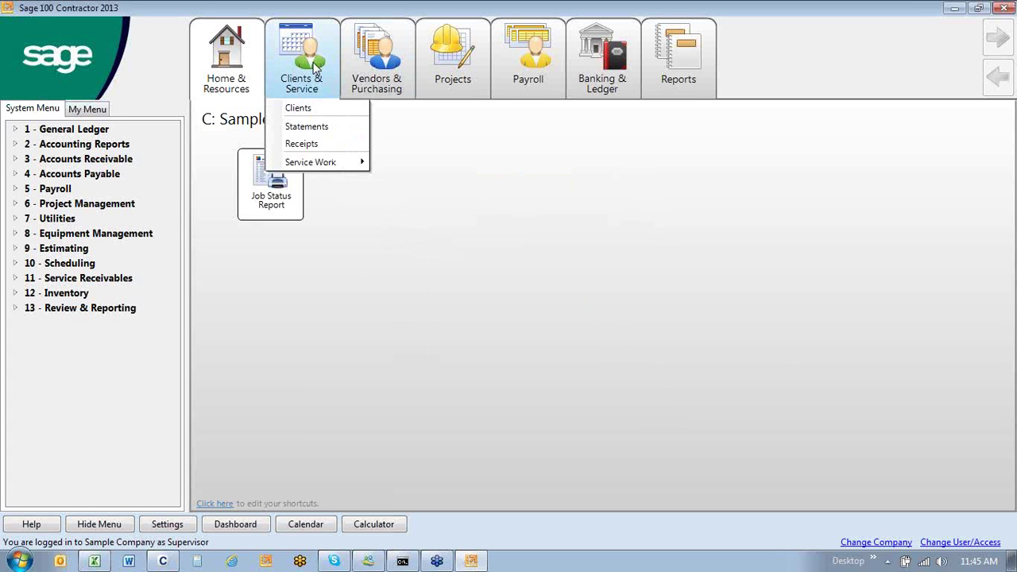
{"action": "left_click", "coordinate": [315, 69]}
{"action": "left_click", "coordinate": [379, 75]}
{"action": "mouse_move", "coordinate": [530, 49]}
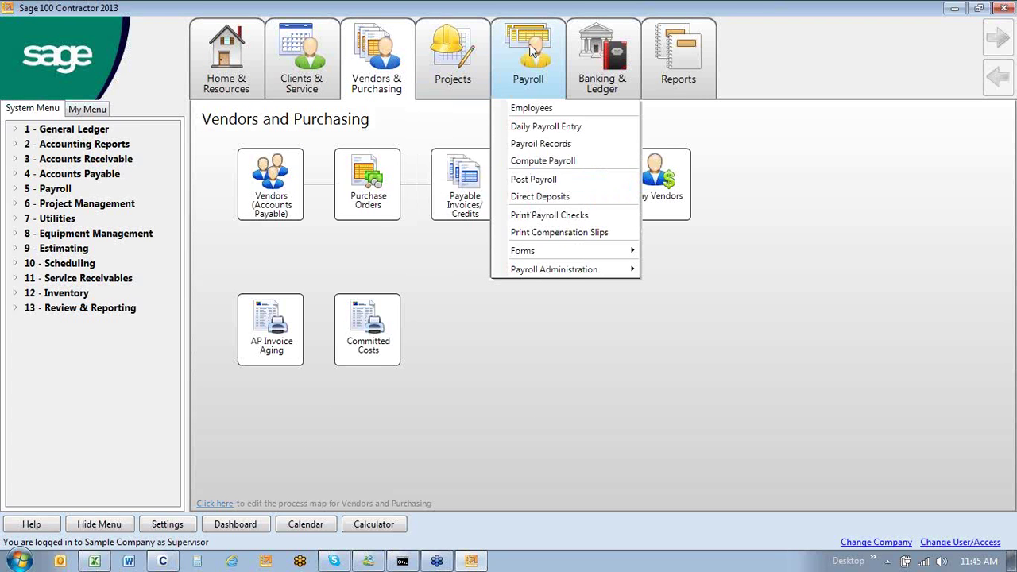
{"action": "left_click", "coordinate": [531, 49]}
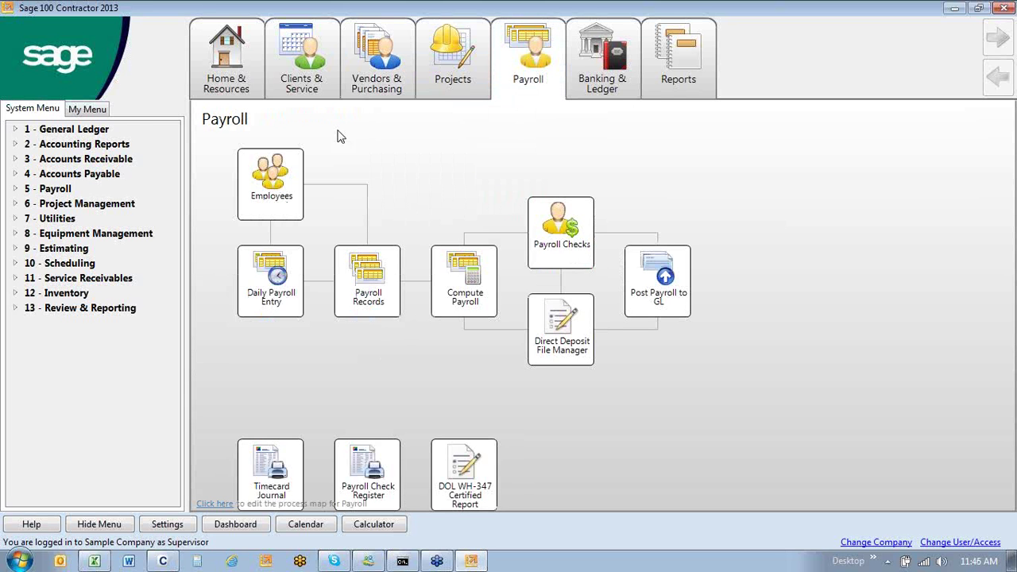
{"action": "left_click", "coordinate": [89, 110]}
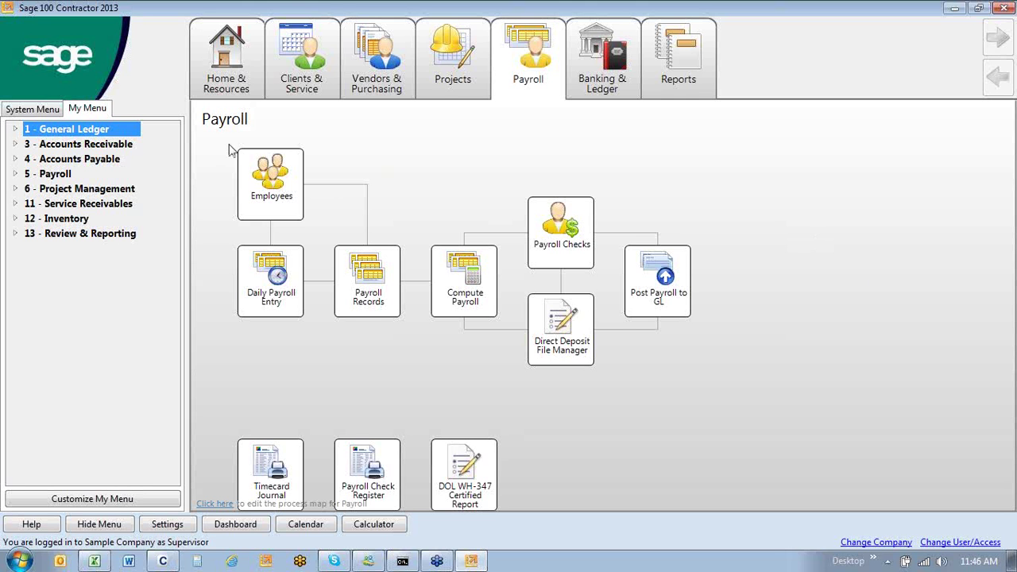
View the About Sage 100 Contractor information on version, payroll tax tables and authorized modules, and close it.
{"action": "left_click", "coordinate": [236, 82]}
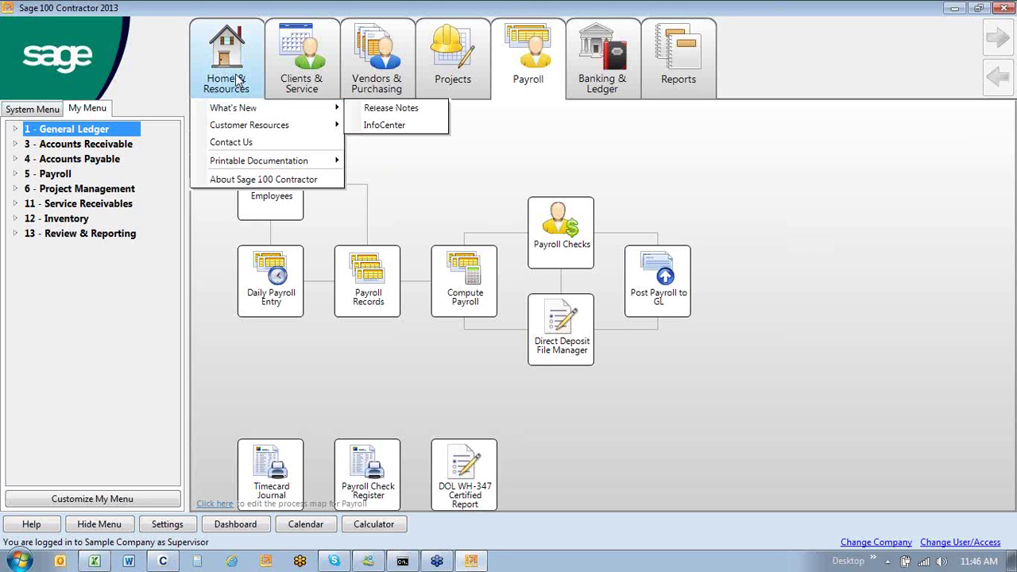
{"action": "left_click", "coordinate": [230, 182]}
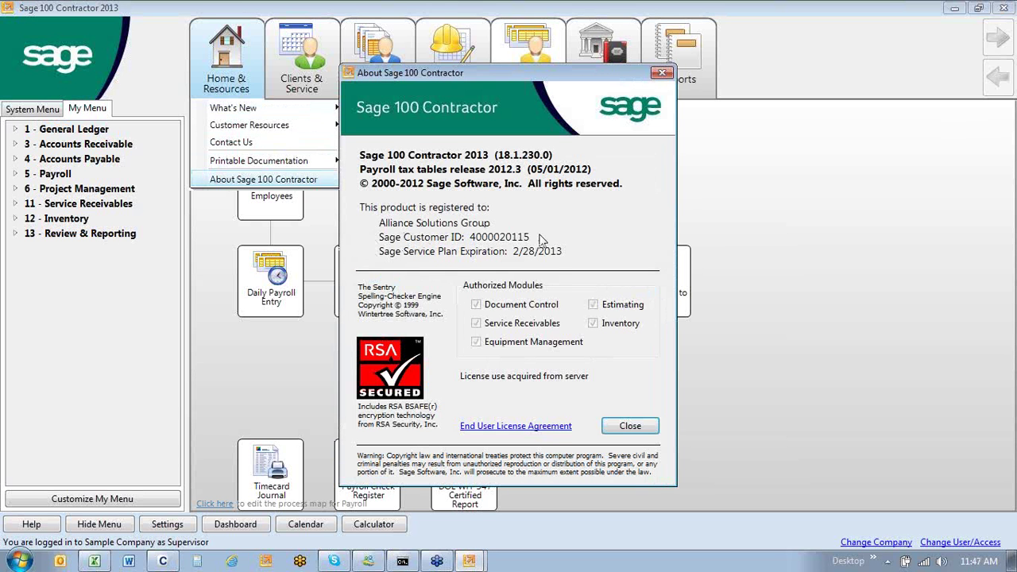
{"action": "left_click", "coordinate": [642, 427]}
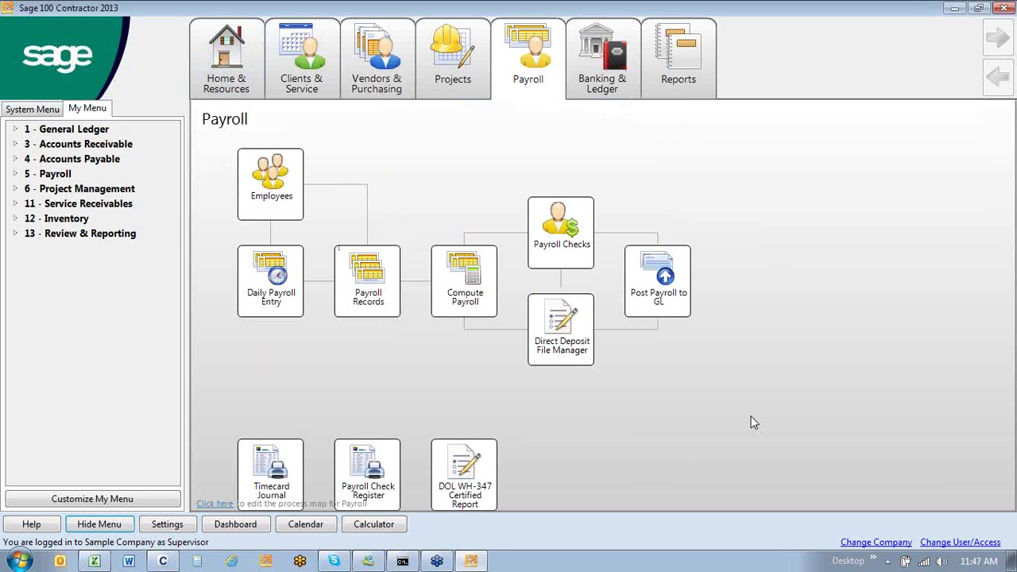